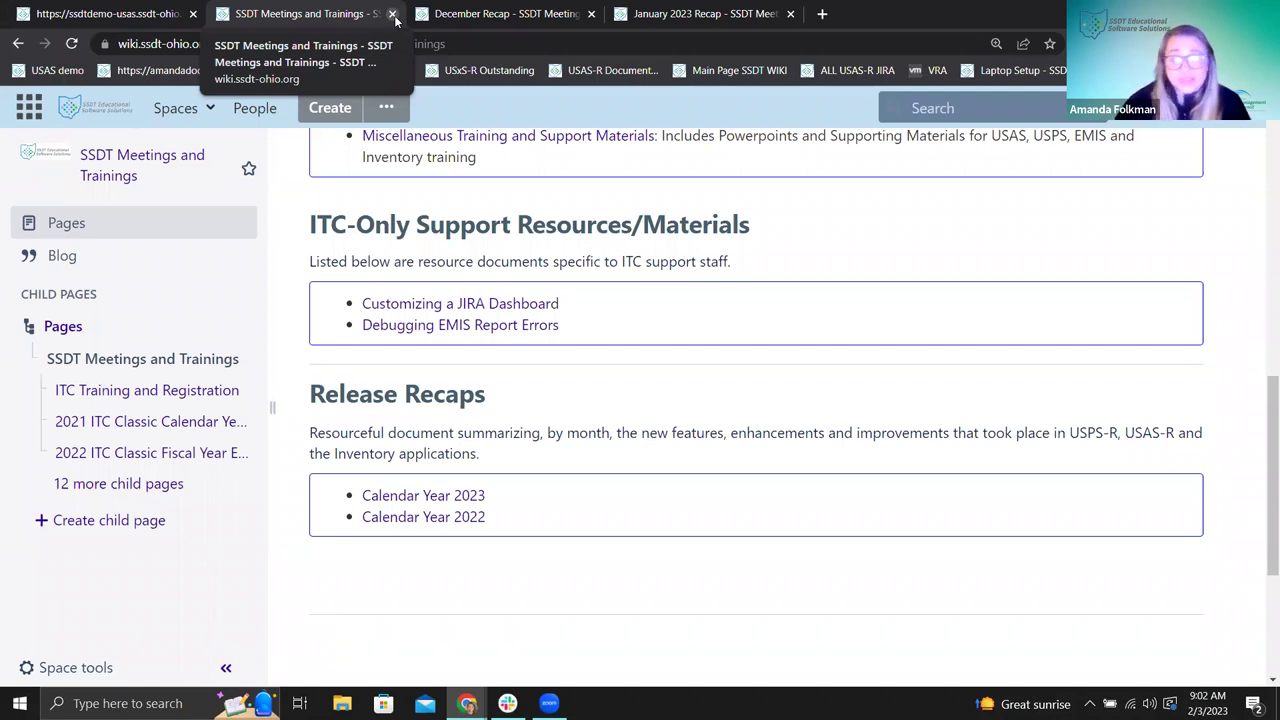
- Close the SSDT Meetings and Trainings page and examine the USAS-R releases and bug fixes in the December Recap
left_click(392, 14)
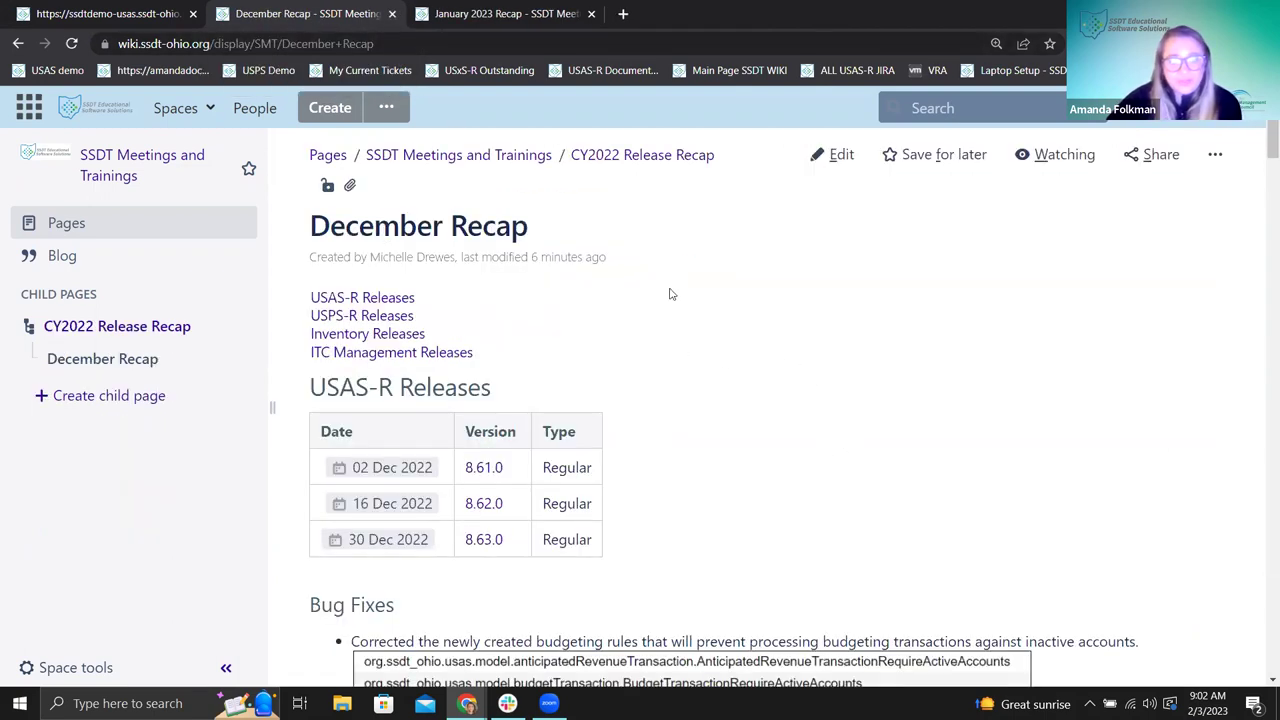
scroll(710, 341, "down", 1)
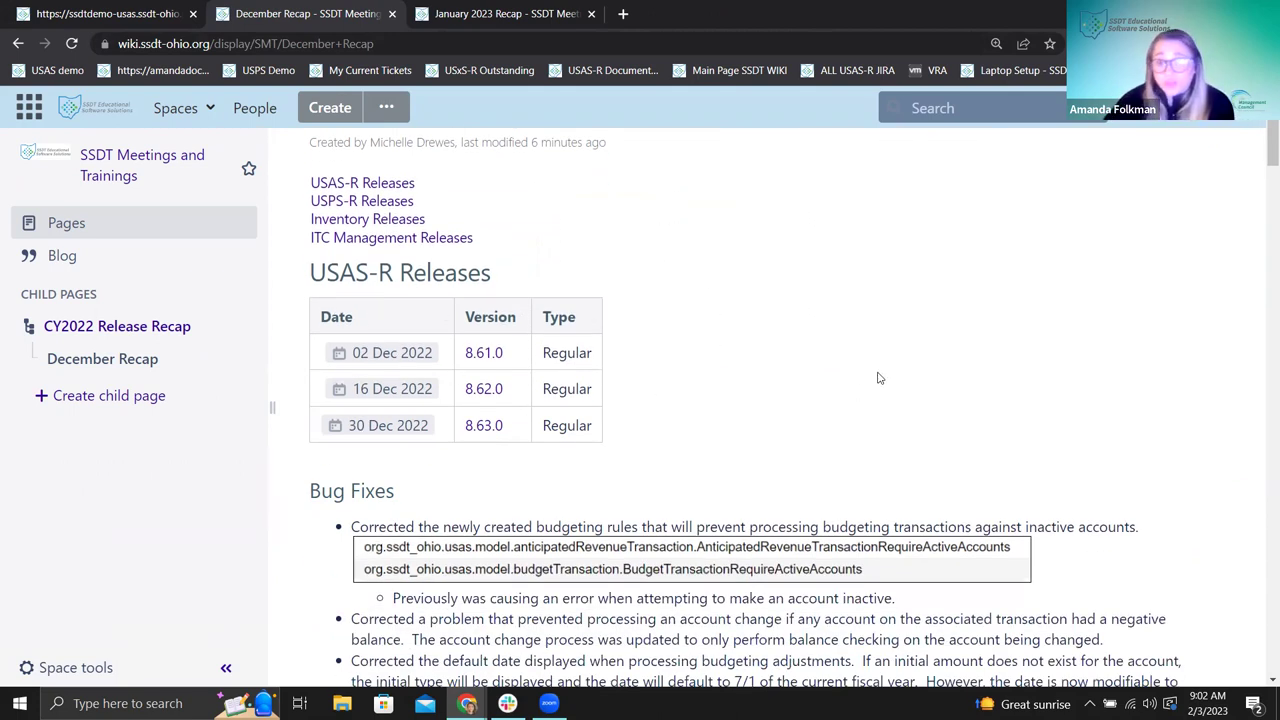
scroll(879, 378, "down", 1)
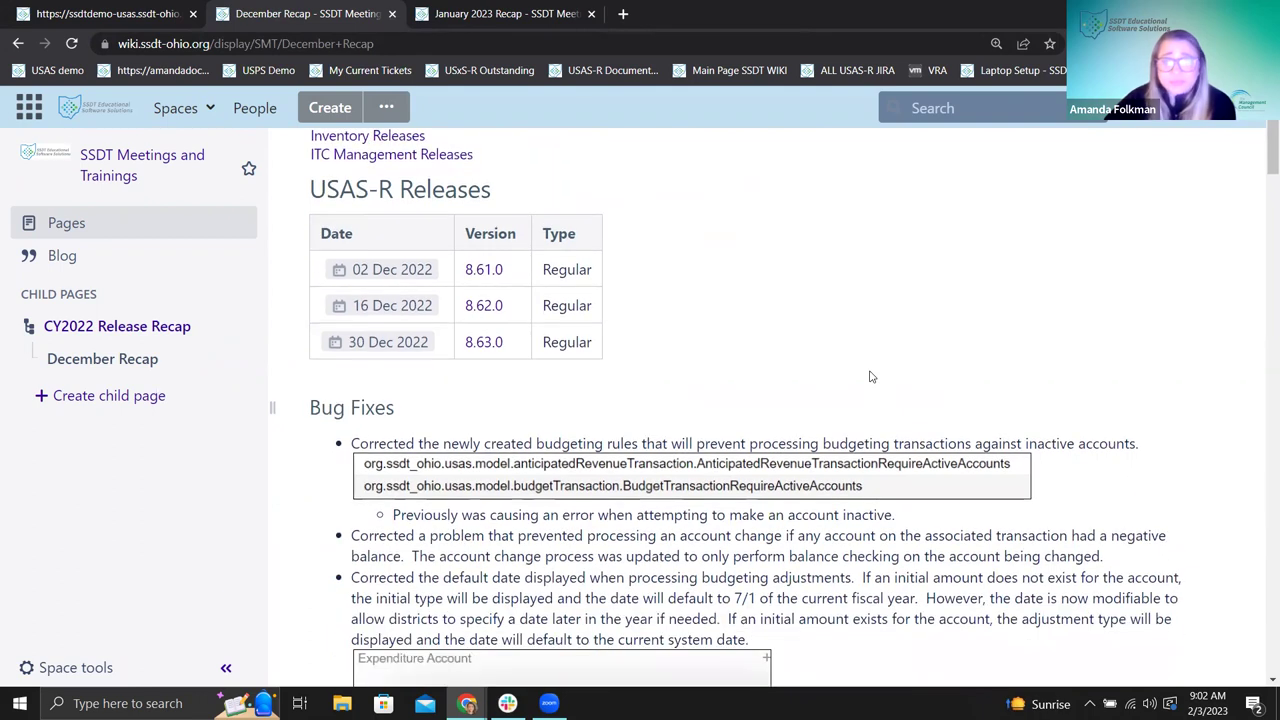
scroll(876, 360, "down", 3)
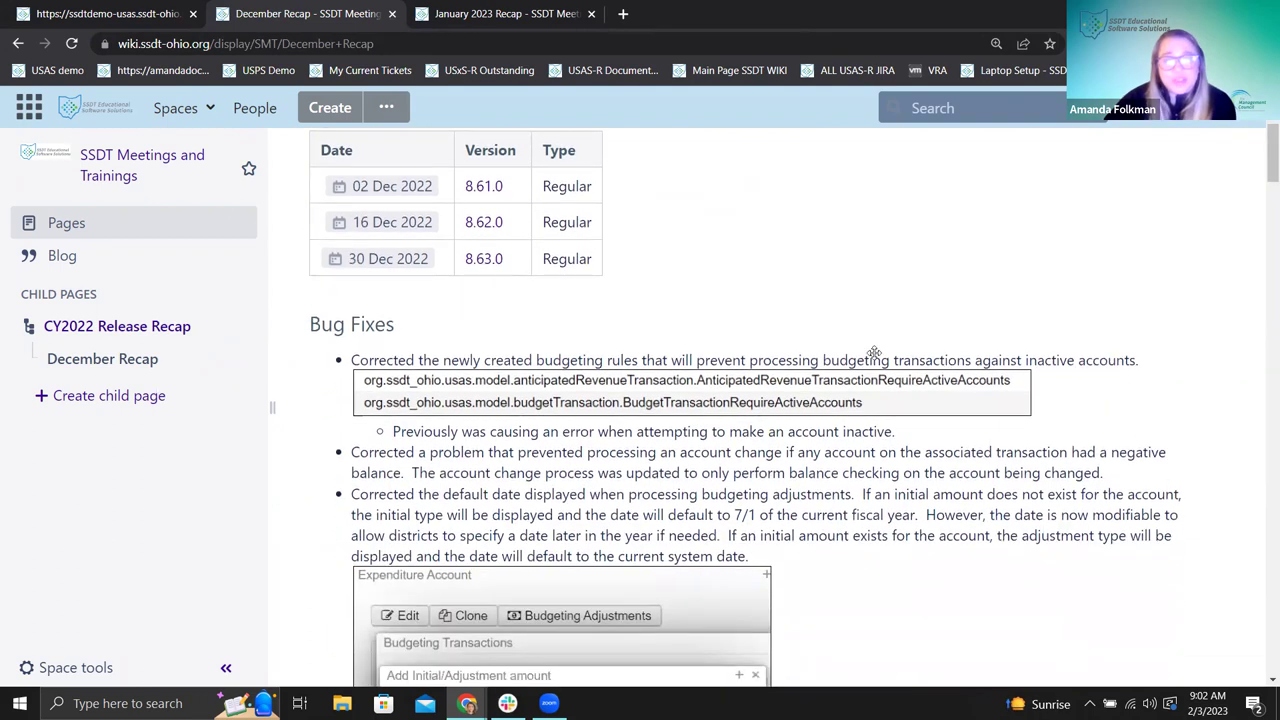
scroll(876, 360, "up", 3)
scroll(876, 360, "up", 1)
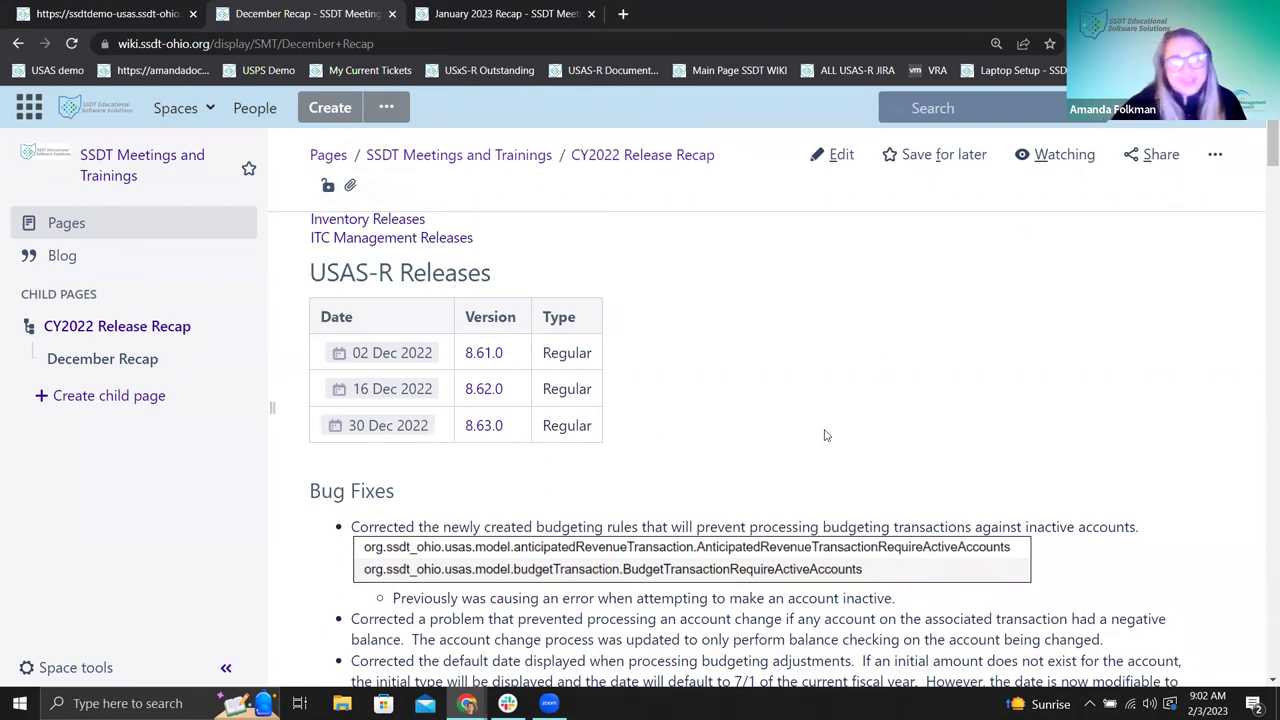
scroll(808, 337, "down", 1)
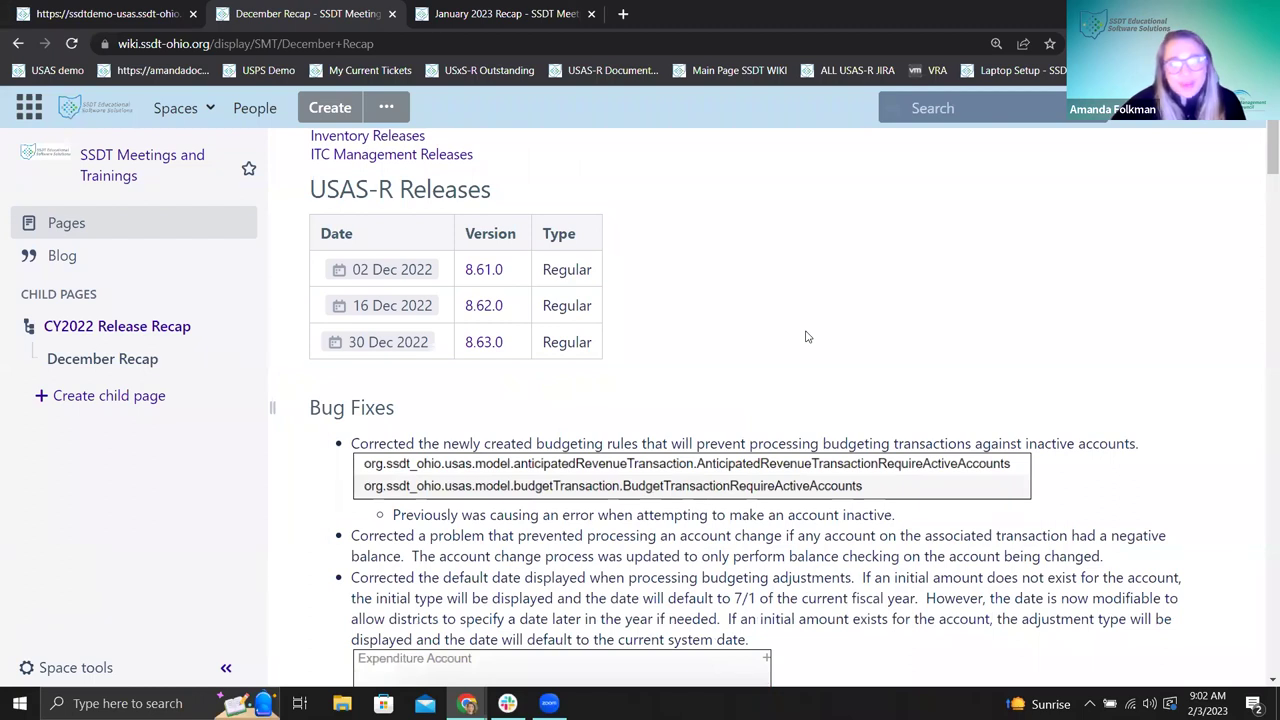
scroll(824, 346, "down", 1)
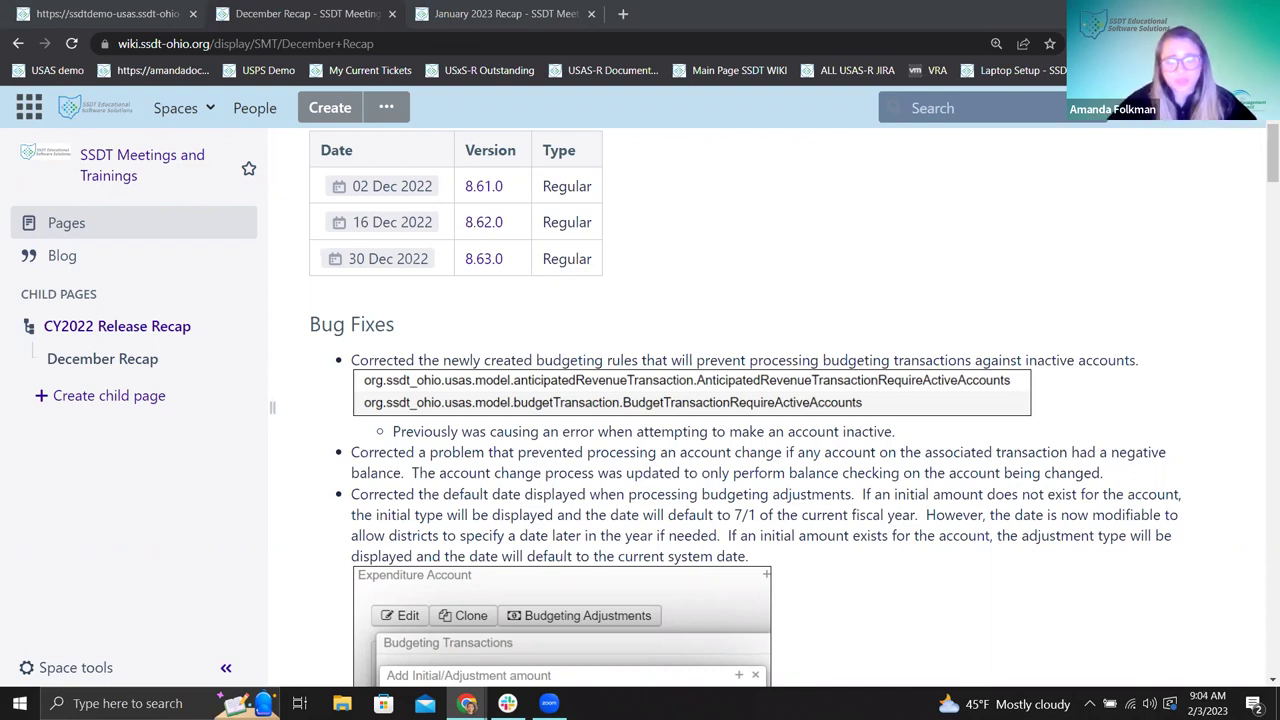
scroll(476, 413, "down", 1)
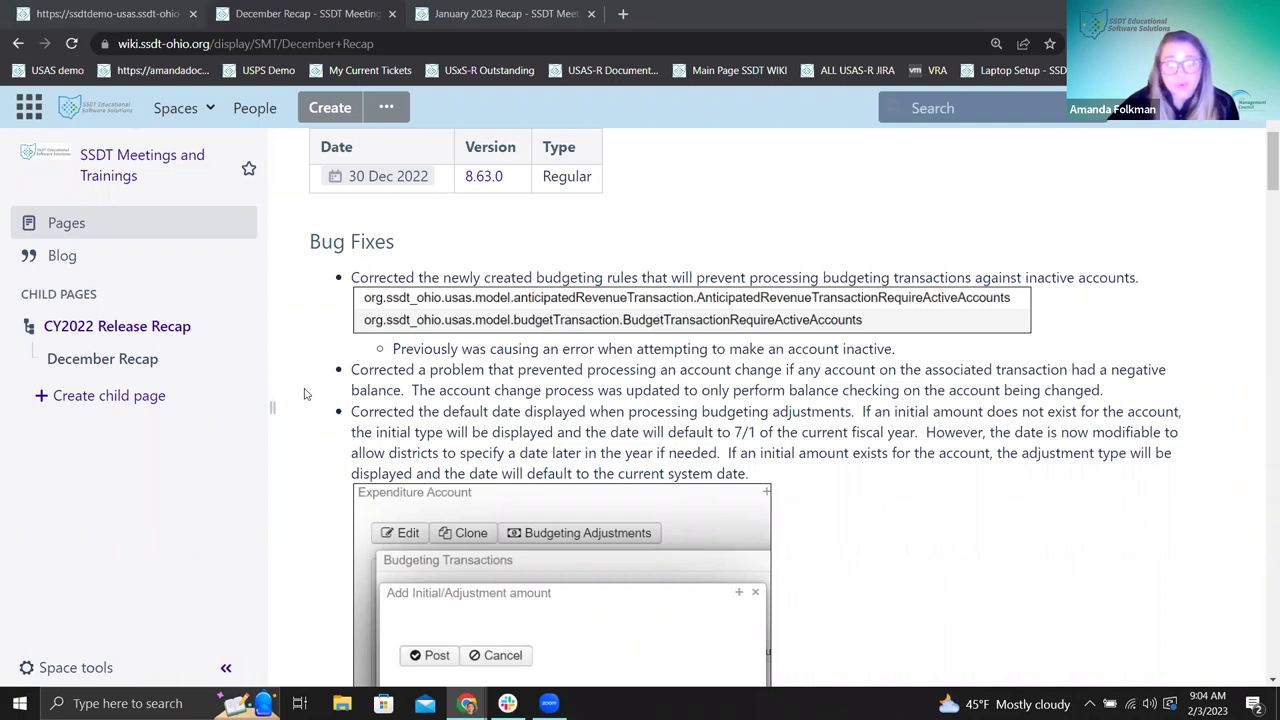
scroll(306, 394, "down", 1)
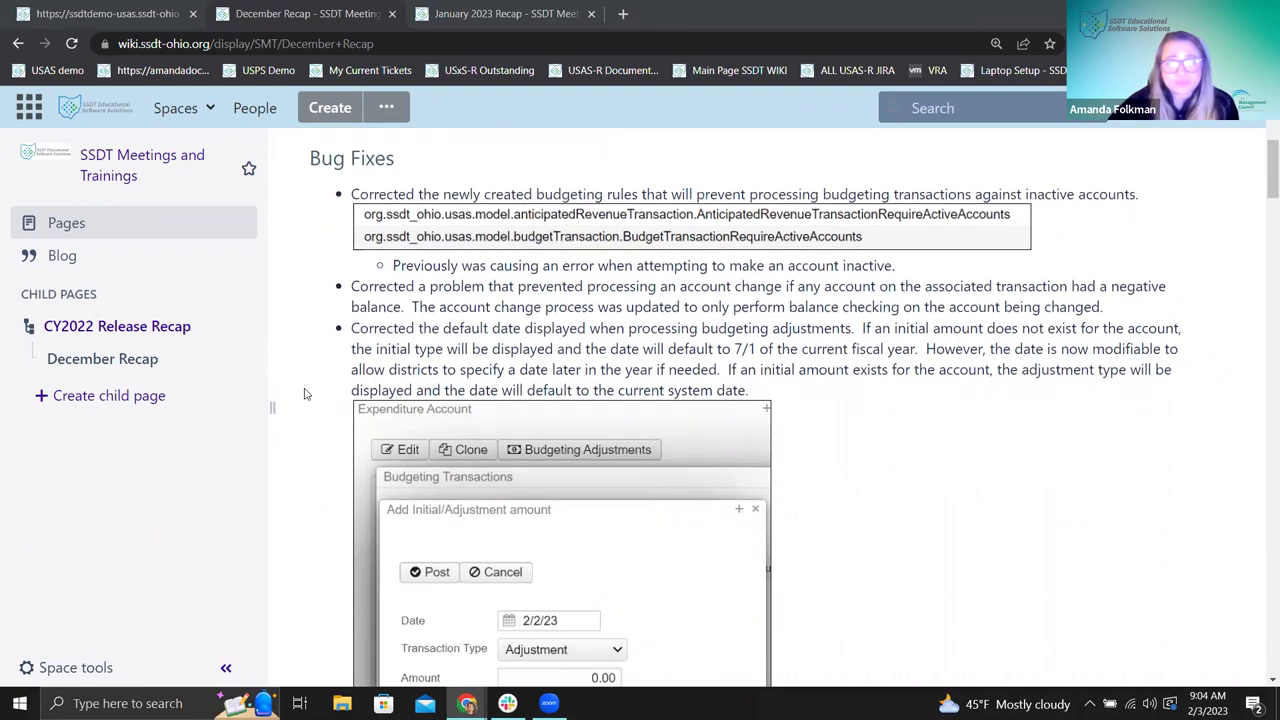
scroll(306, 394, "down", 1)
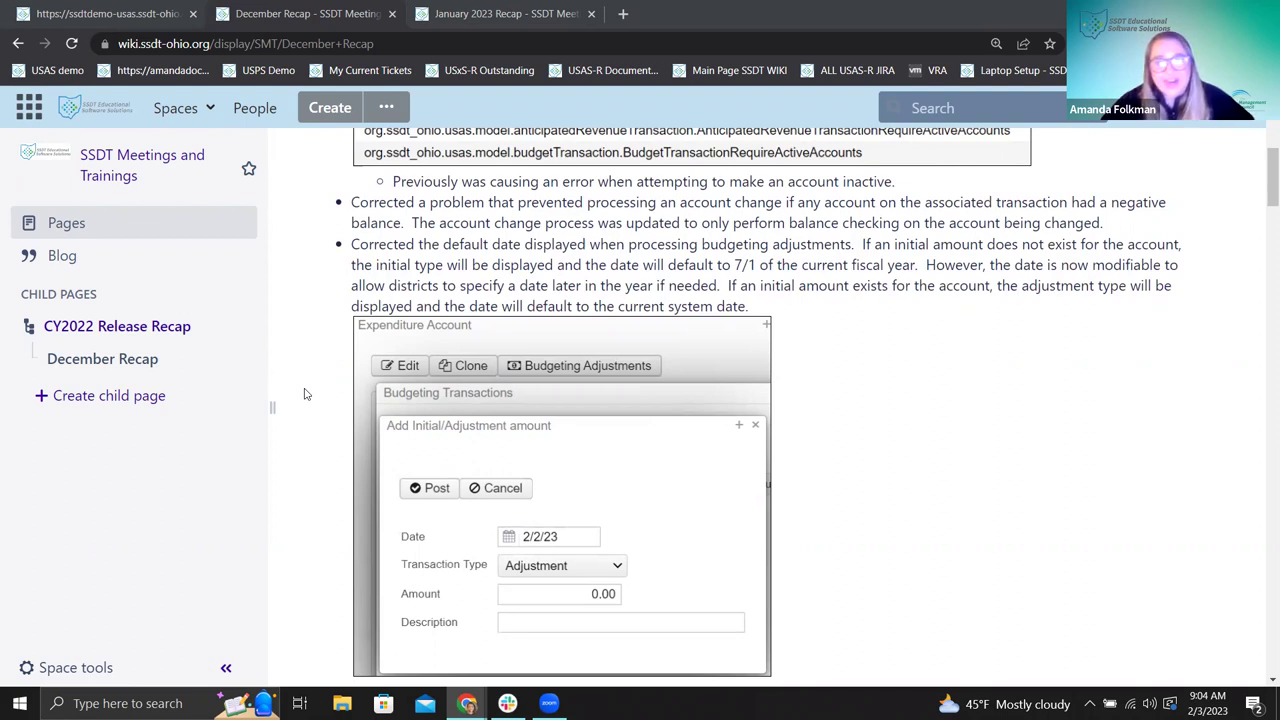
left_click(80, 18)
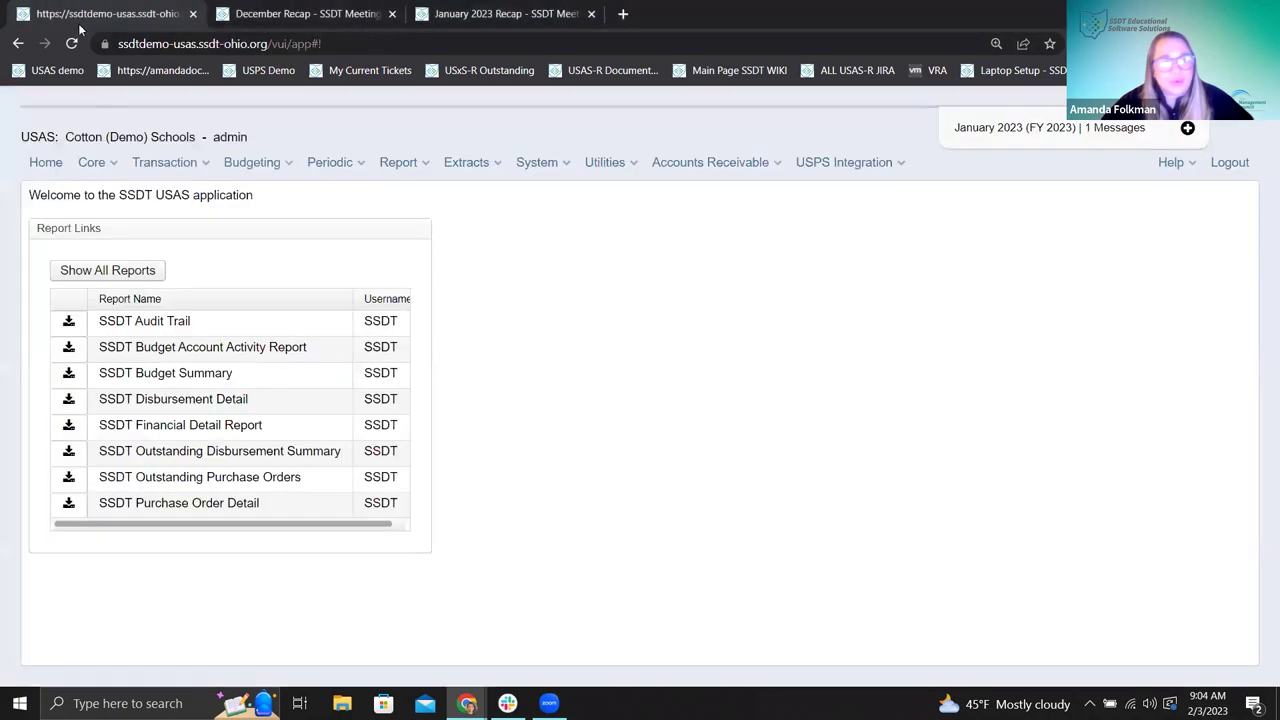
left_click(91, 166)
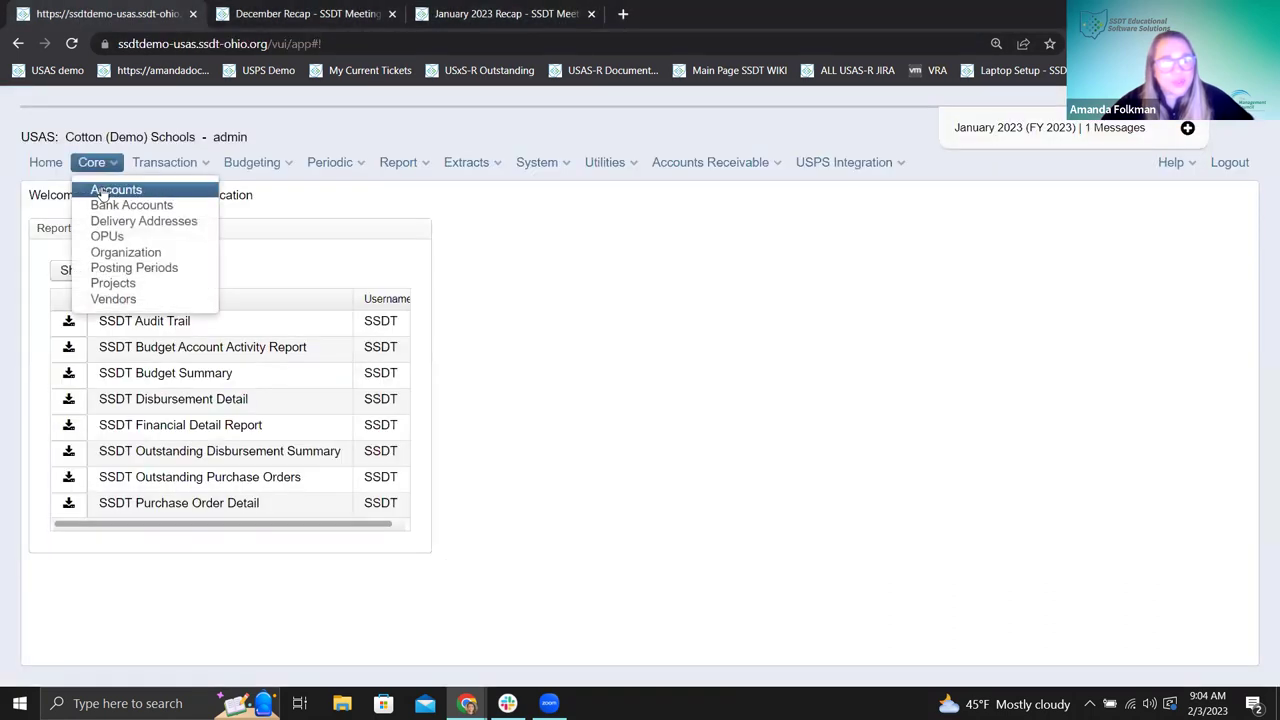
left_click(102, 193)
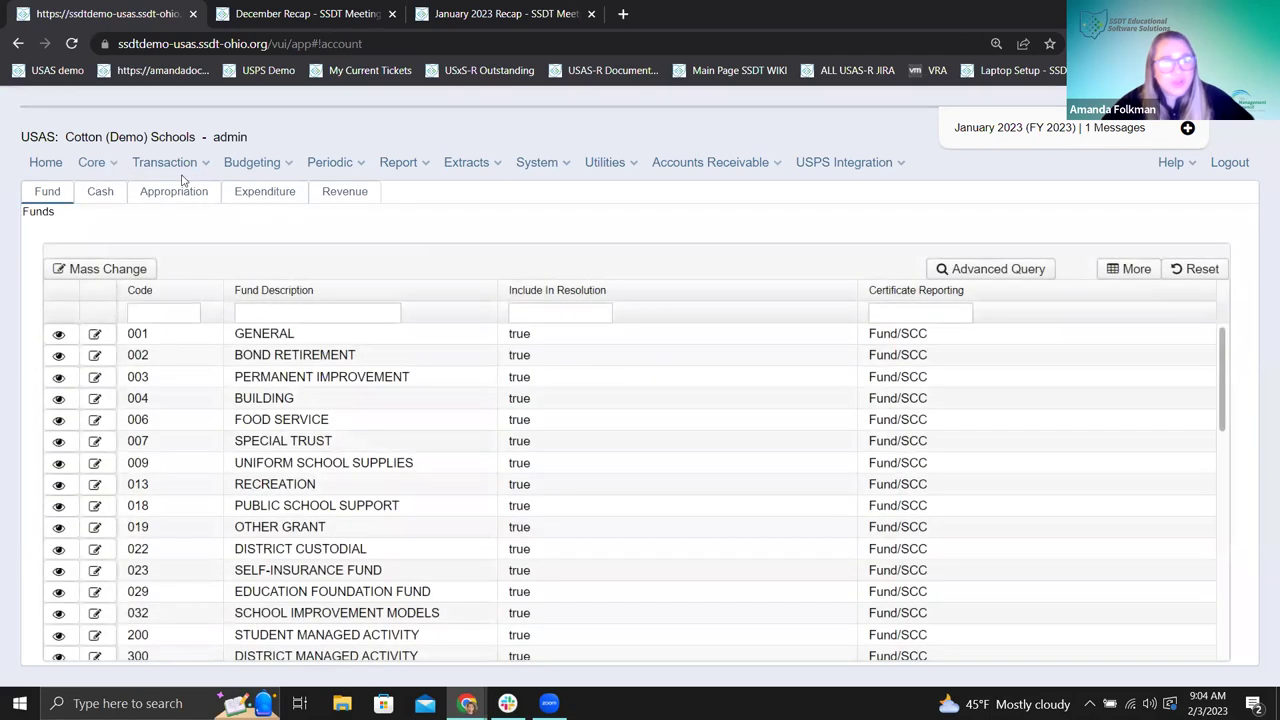
left_click(241, 196)
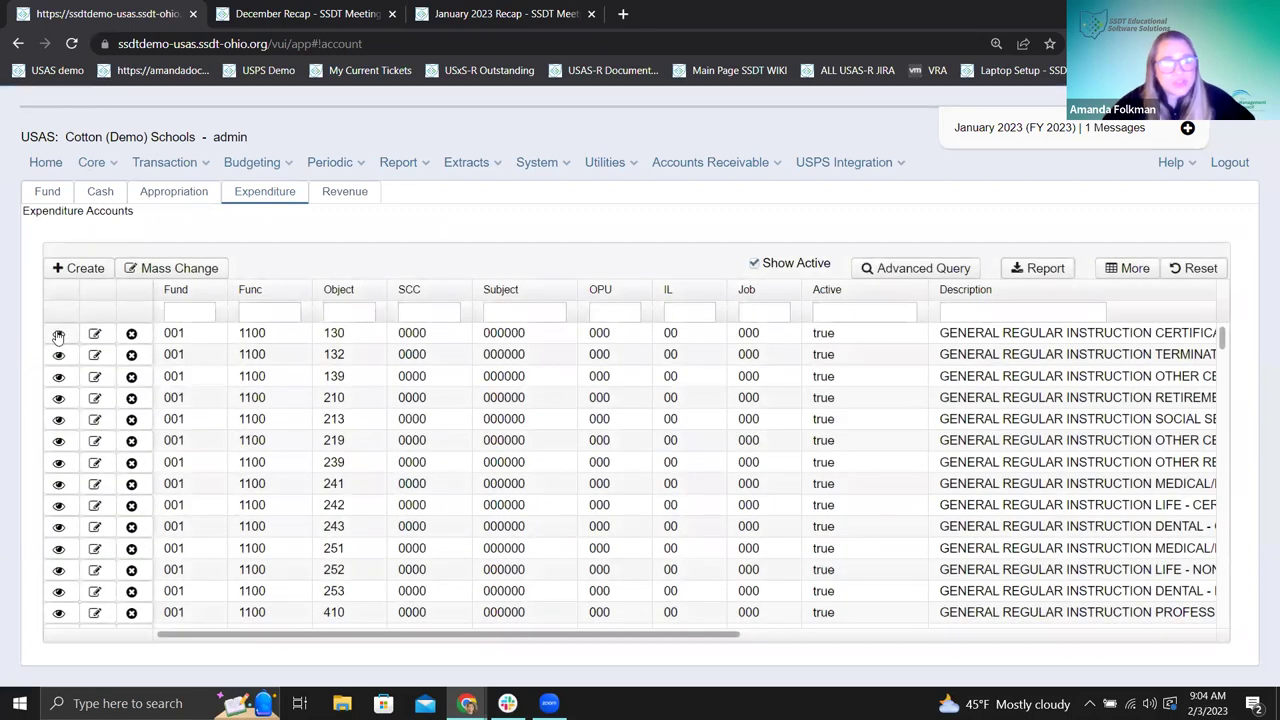
left_click(58, 336)
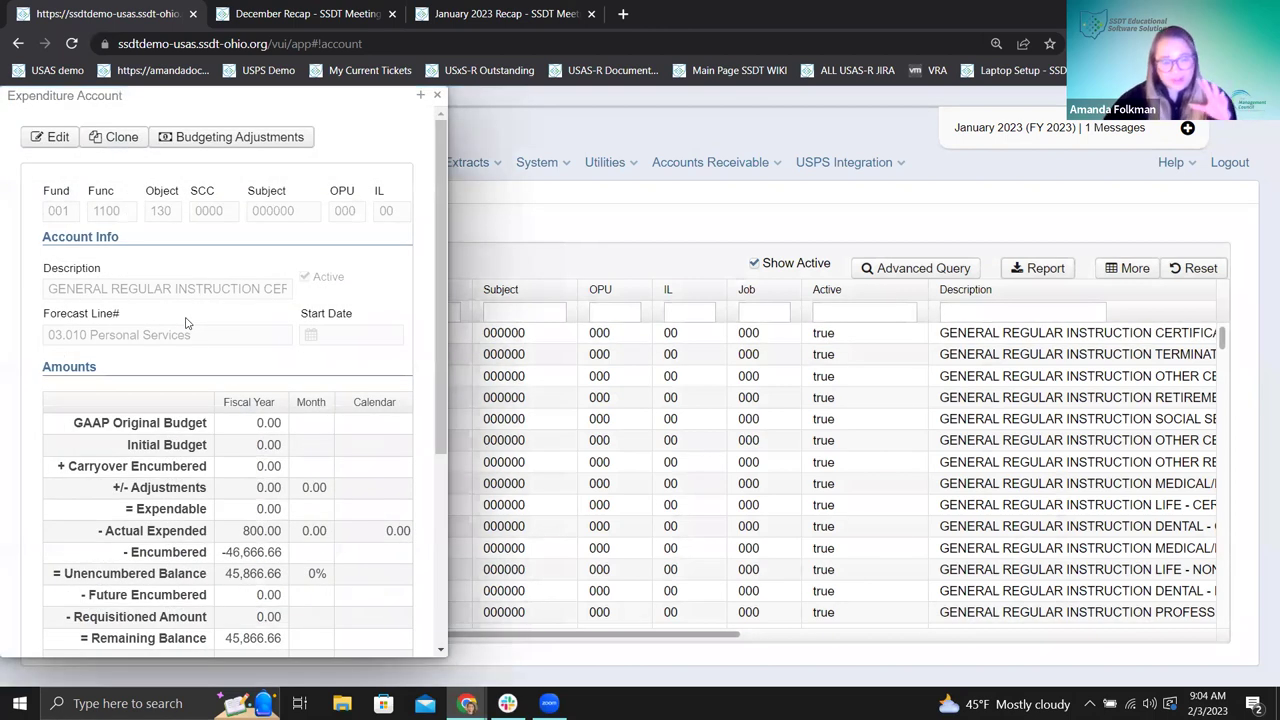
left_click(223, 143)
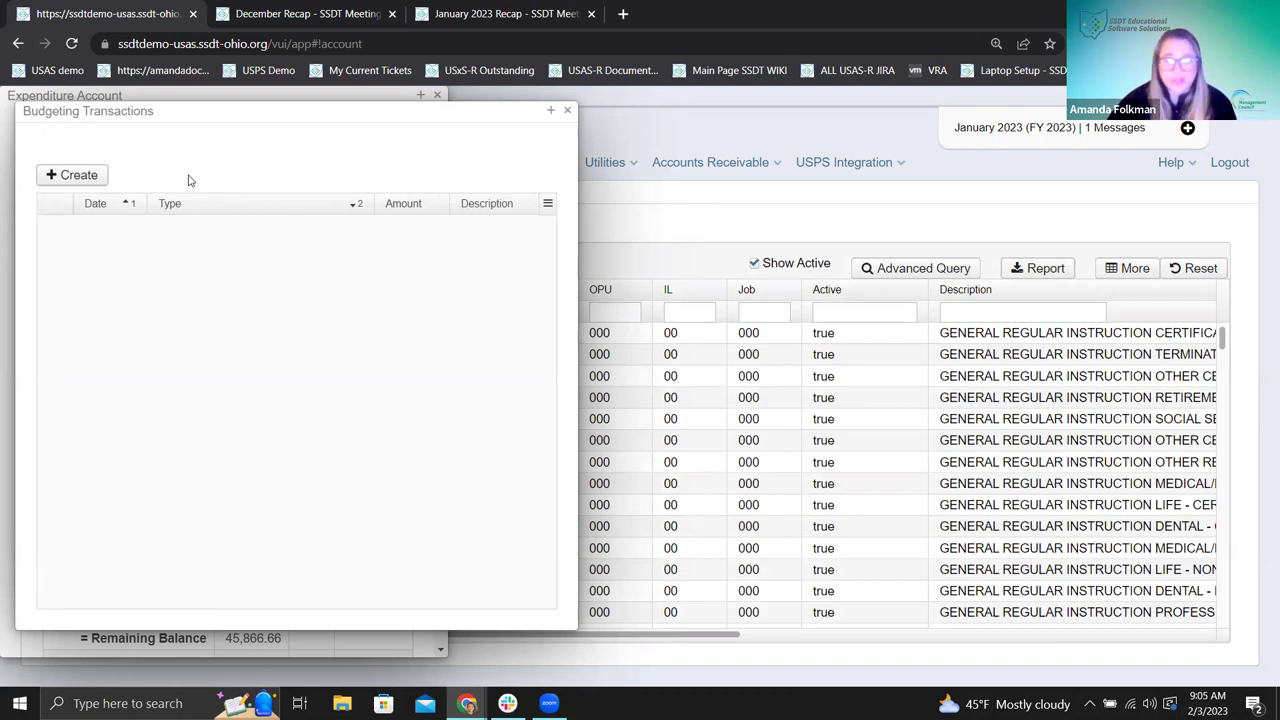
left_click(82, 177)
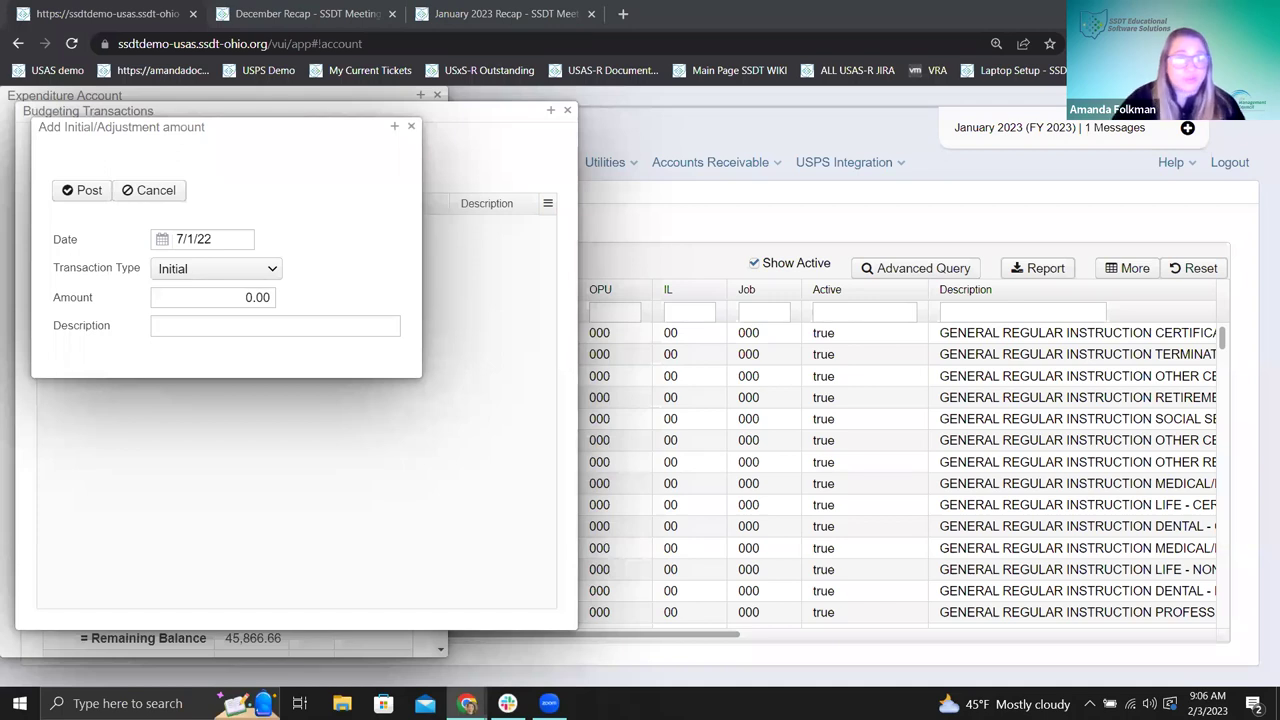
- Set the date of the new initial budget transaction to 9/15/22
left_click_drag(212, 239, 145, 232)
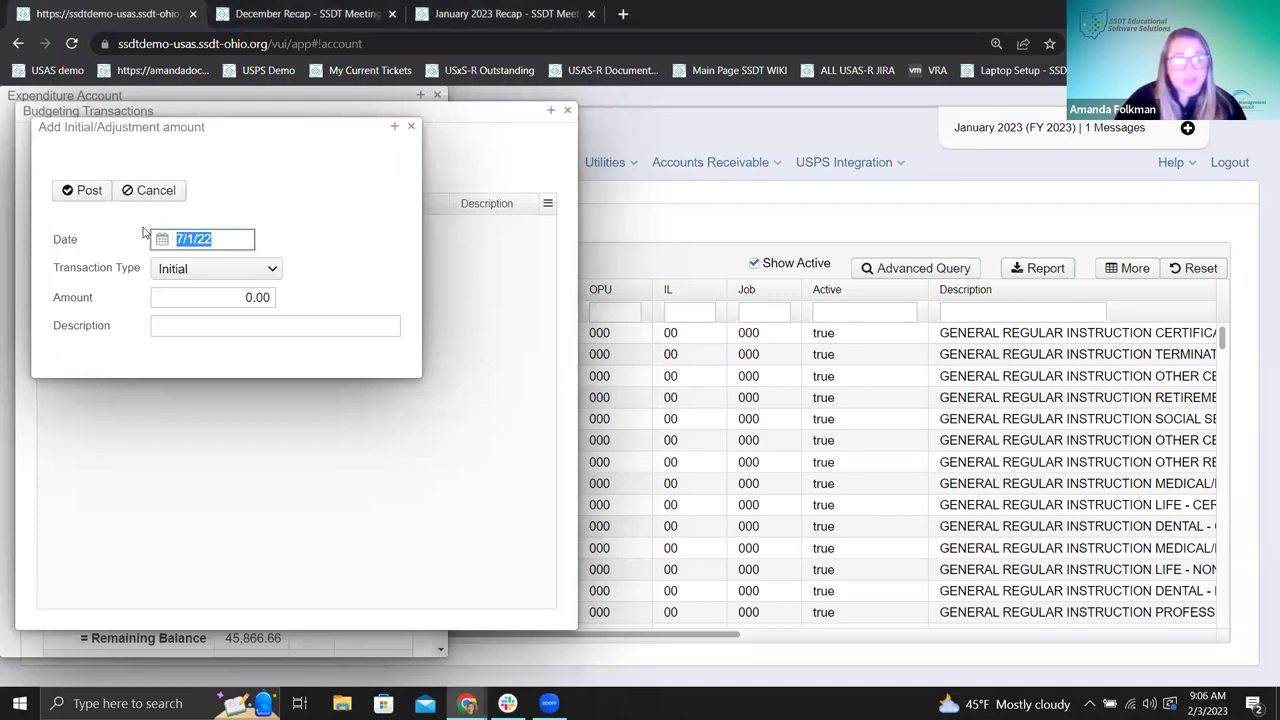
left_click(161, 240)
left_click(281, 268)
left_click(281, 268)
left_click(258, 333)
left_click(266, 351)
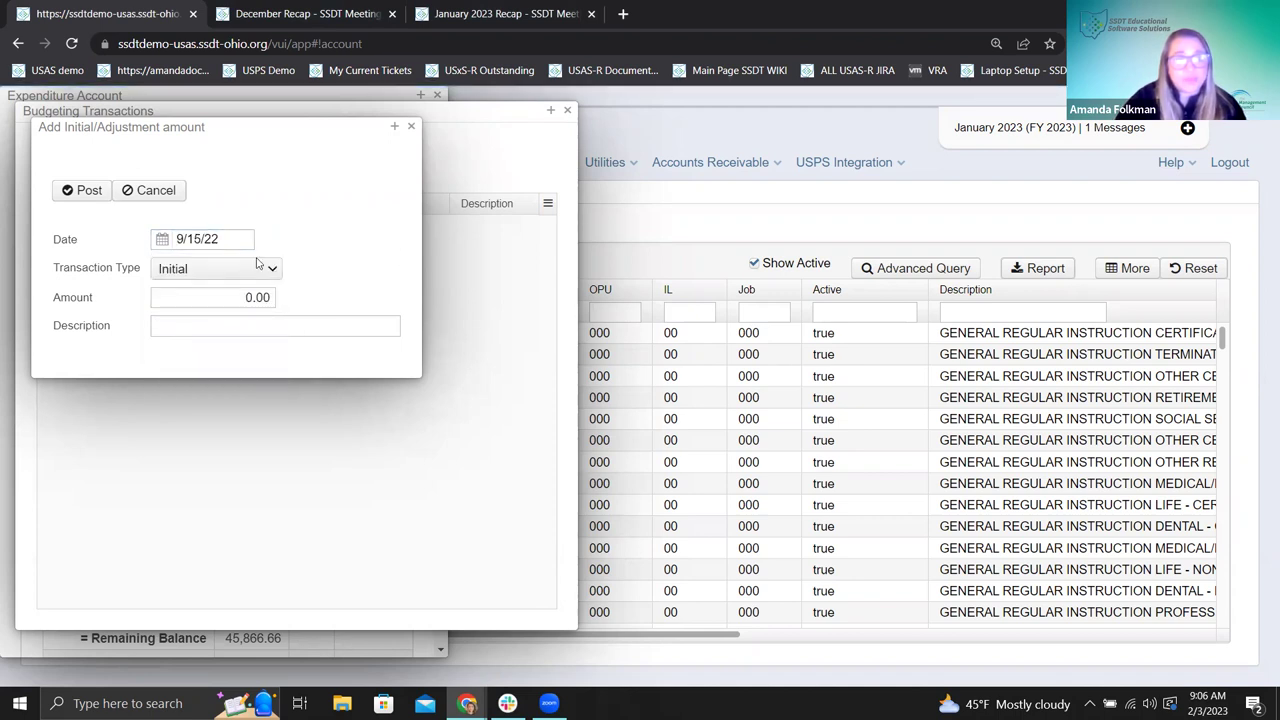
- Set the initial transaction's date back to 7/1/22
left_click_drag(247, 238, 161, 244)
left_click(161, 244)
left_click(177, 268)
left_click(177, 268)
left_click(278, 300)
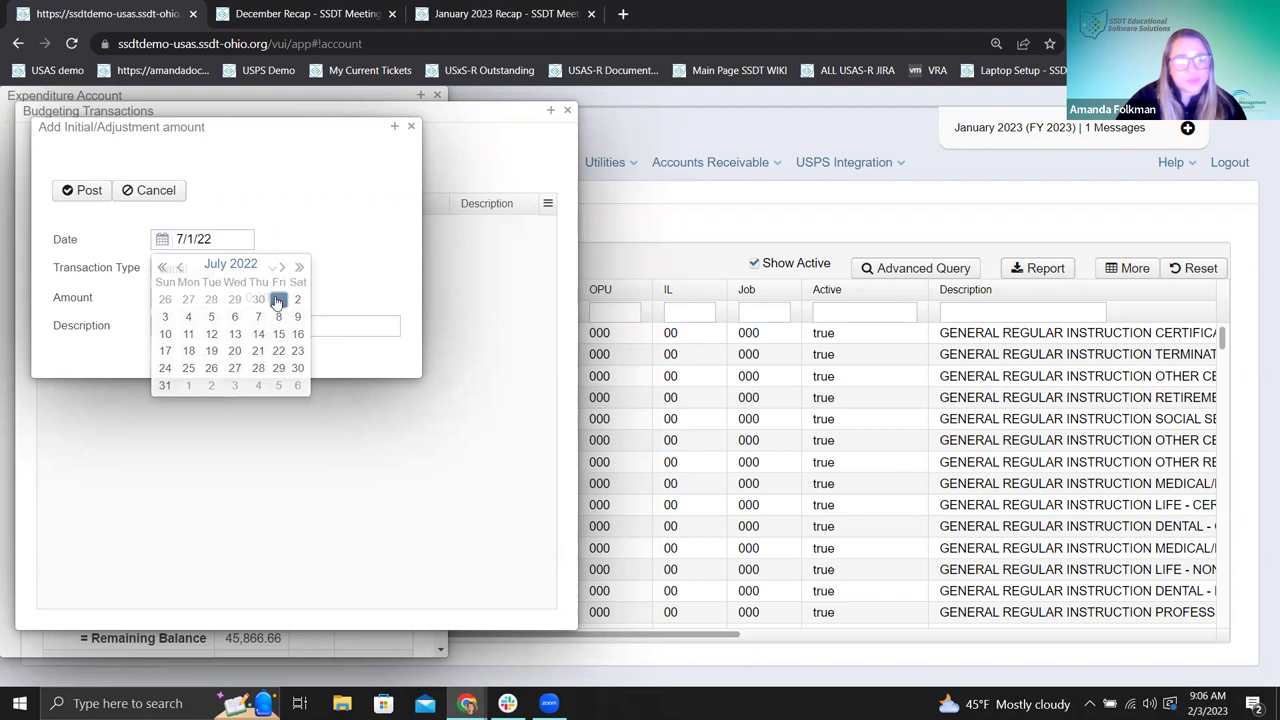
- Change the budgeting transaction's type to Adjustment and check its date
left_click(254, 276)
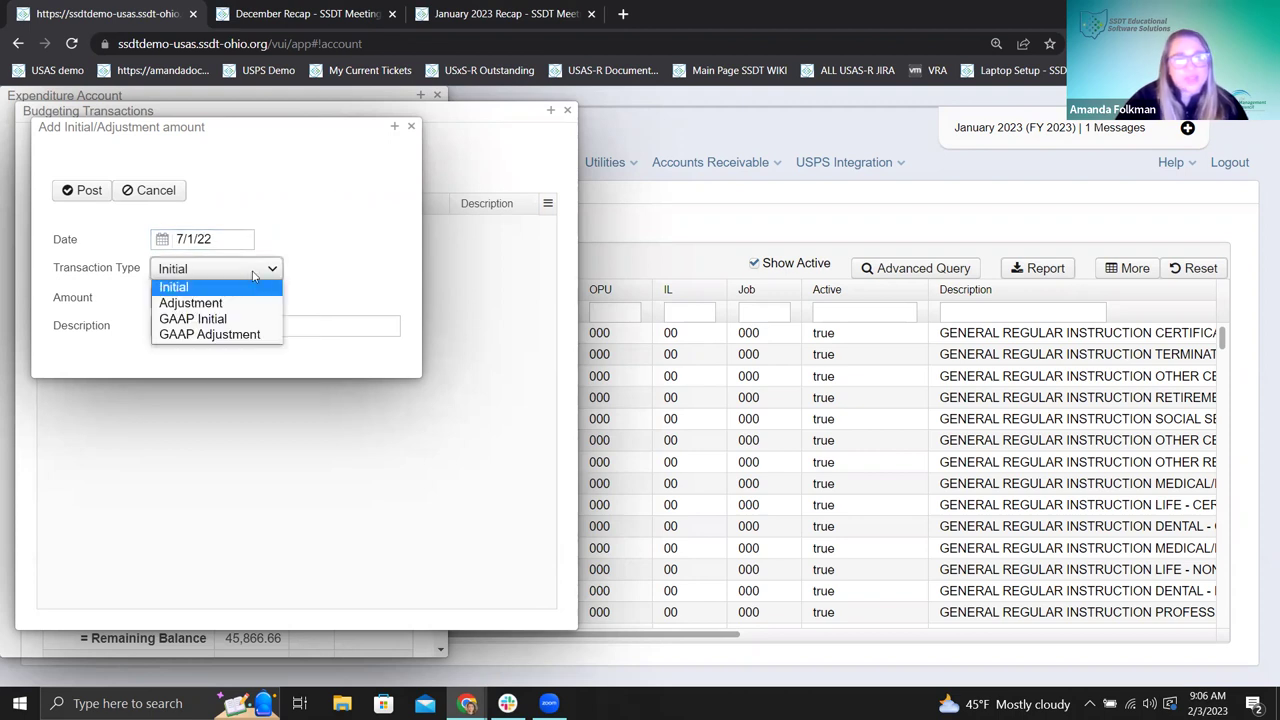
left_click(252, 303)
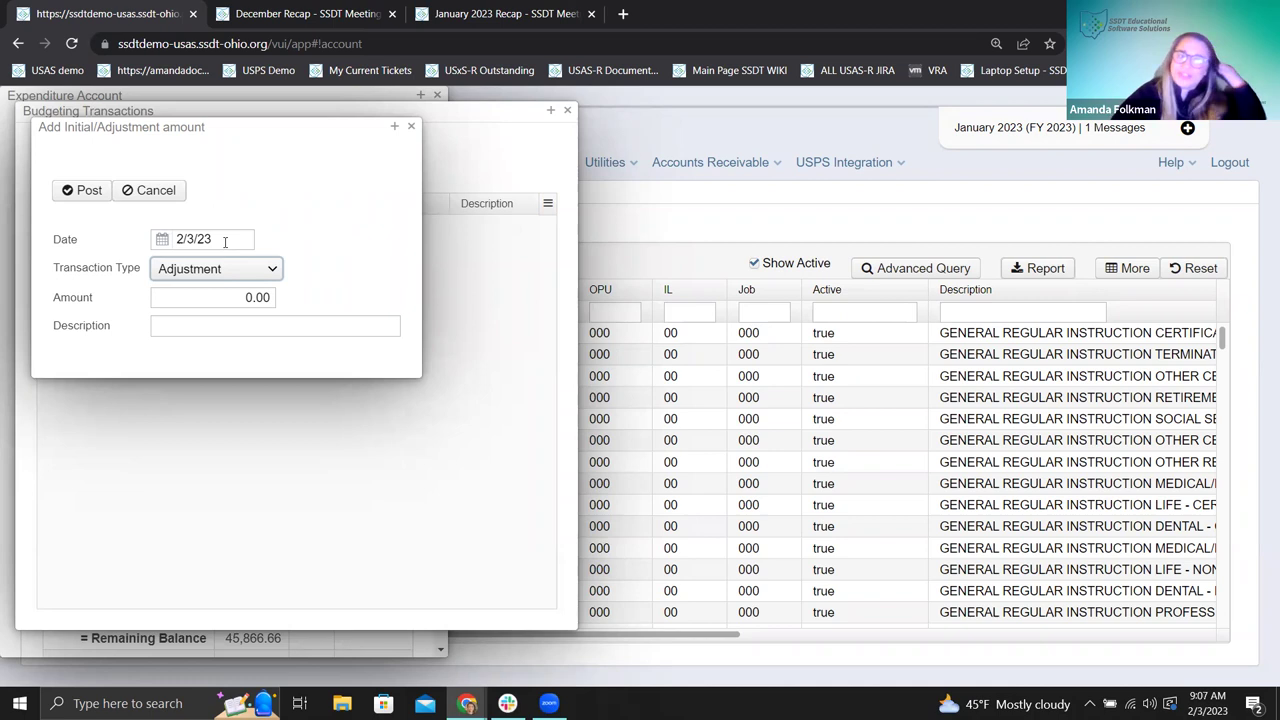
left_click(215, 241)
left_click(345, 197)
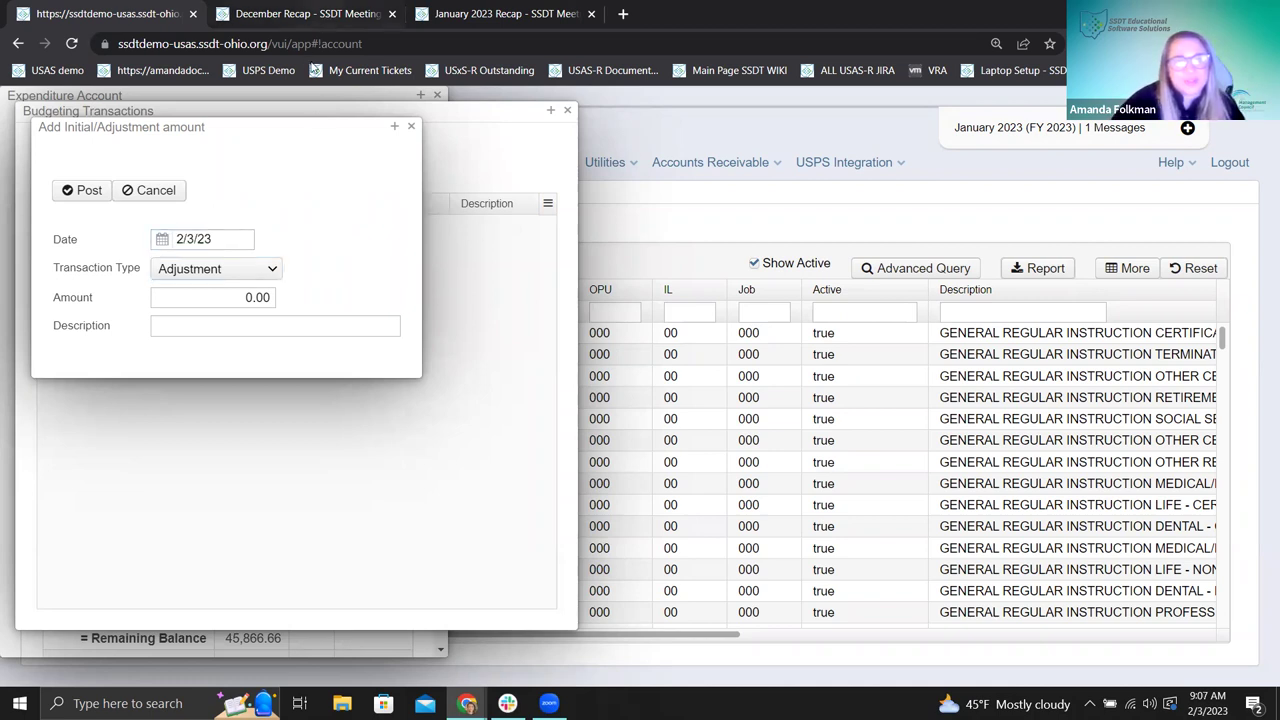
- Return to the December Recap wiki page, find its USAS-R Improvements section and collapse the page-tree sidebar
left_click(318, 13)
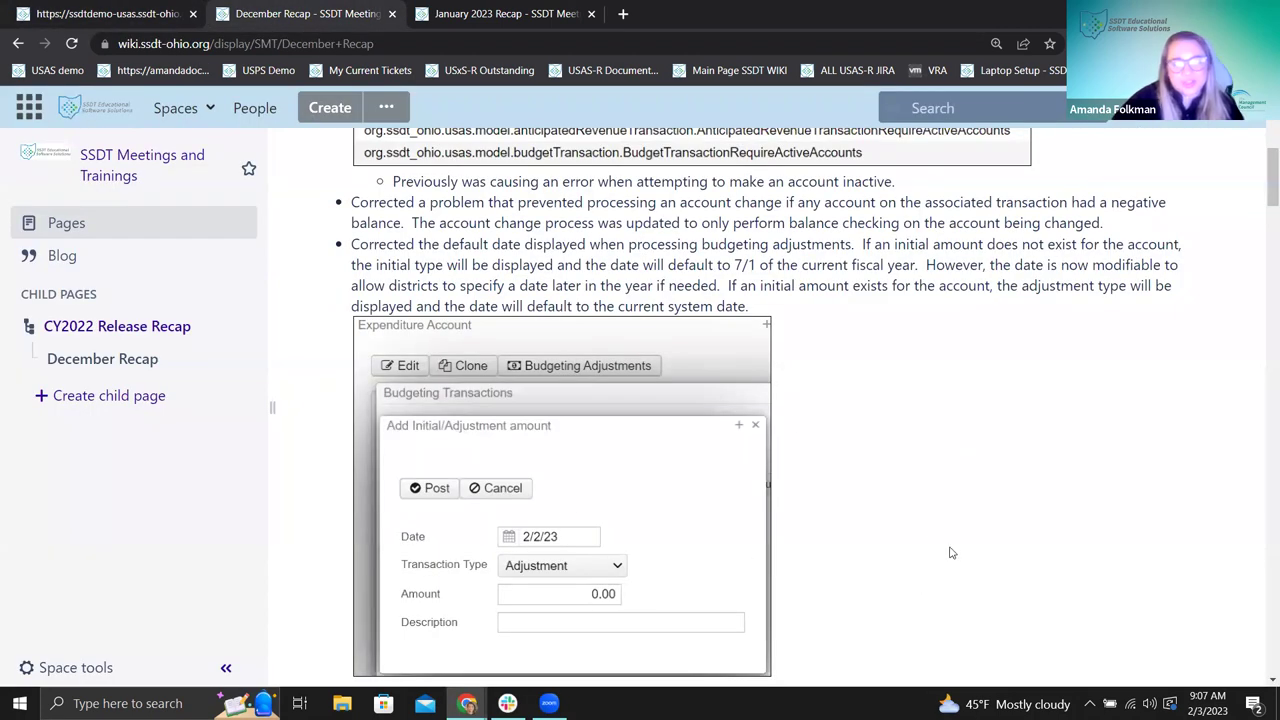
scroll(910, 509, "down", 6)
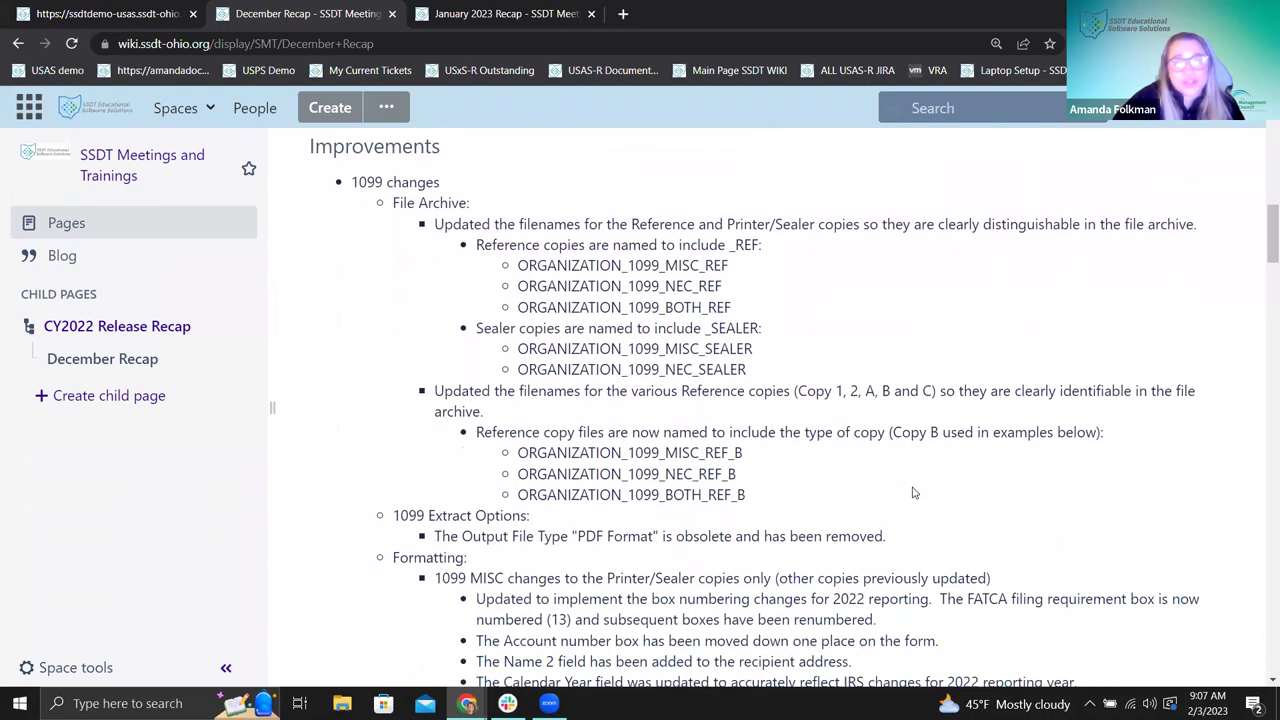
scroll(900, 480, "up", 3)
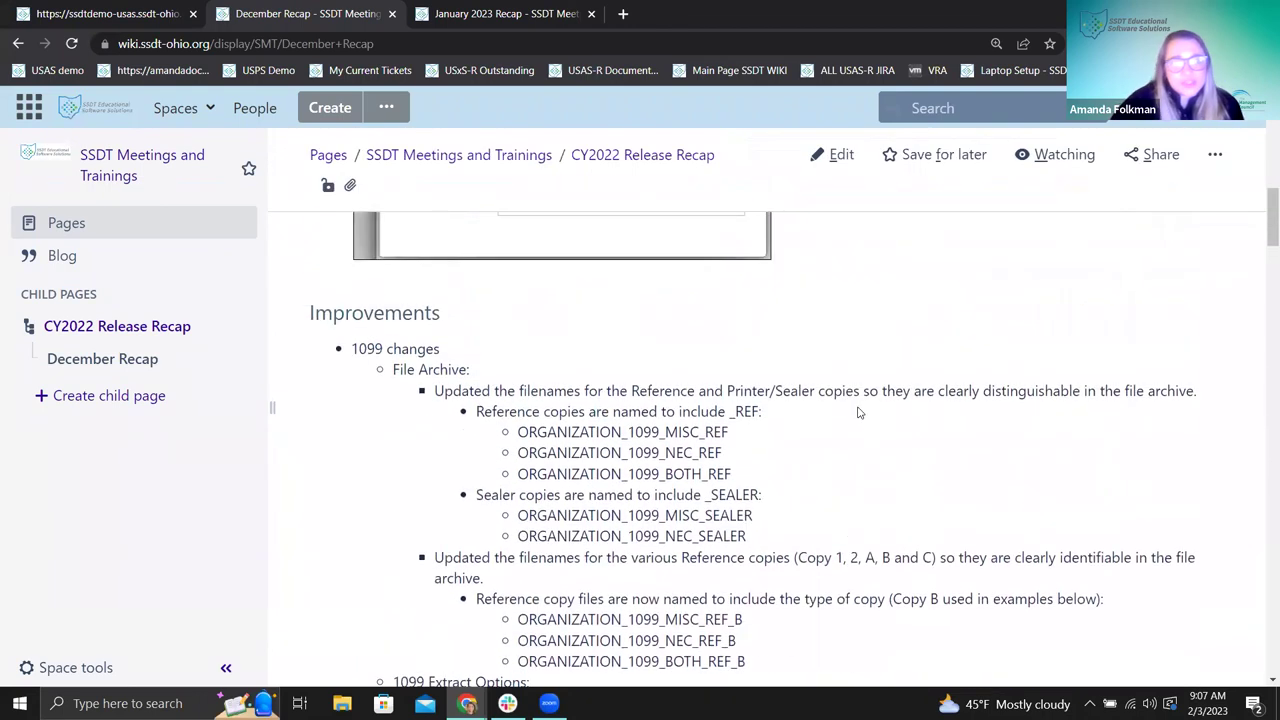
scroll(858, 412, "down", 1)
left_click_drag(242, 400, 11, 427)
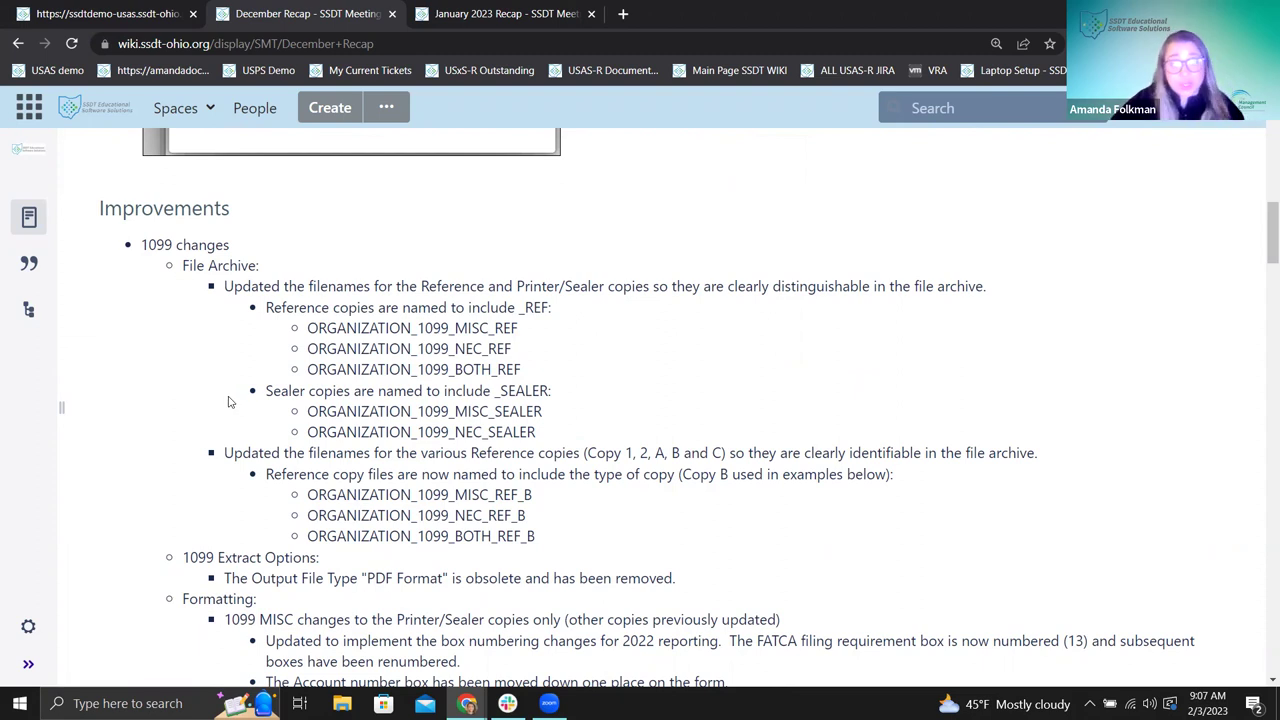
- Examine the File Archive naming changes for 1099 files, highlighting the heading, MISC_REF_B and MISC_SEALER
left_click_drag(184, 265, 257, 258)
left_click(257, 260)
triple_click(257, 260)
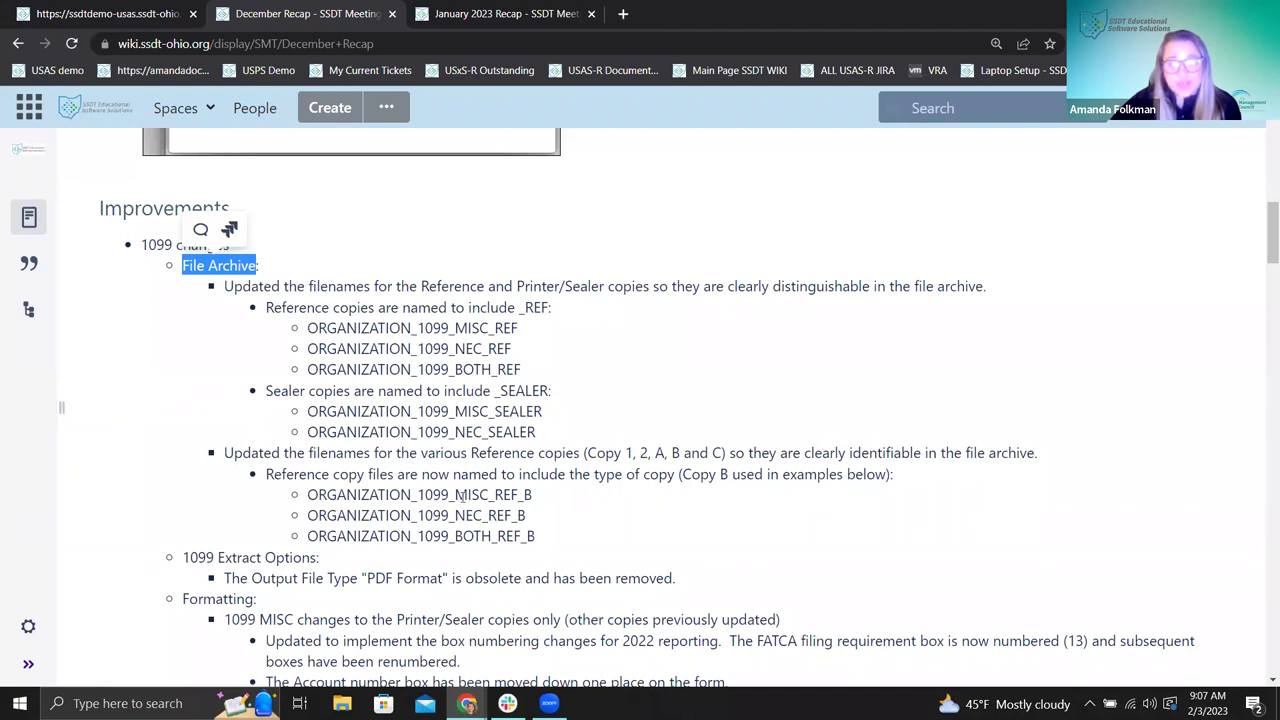
left_click_drag(456, 495, 535, 500)
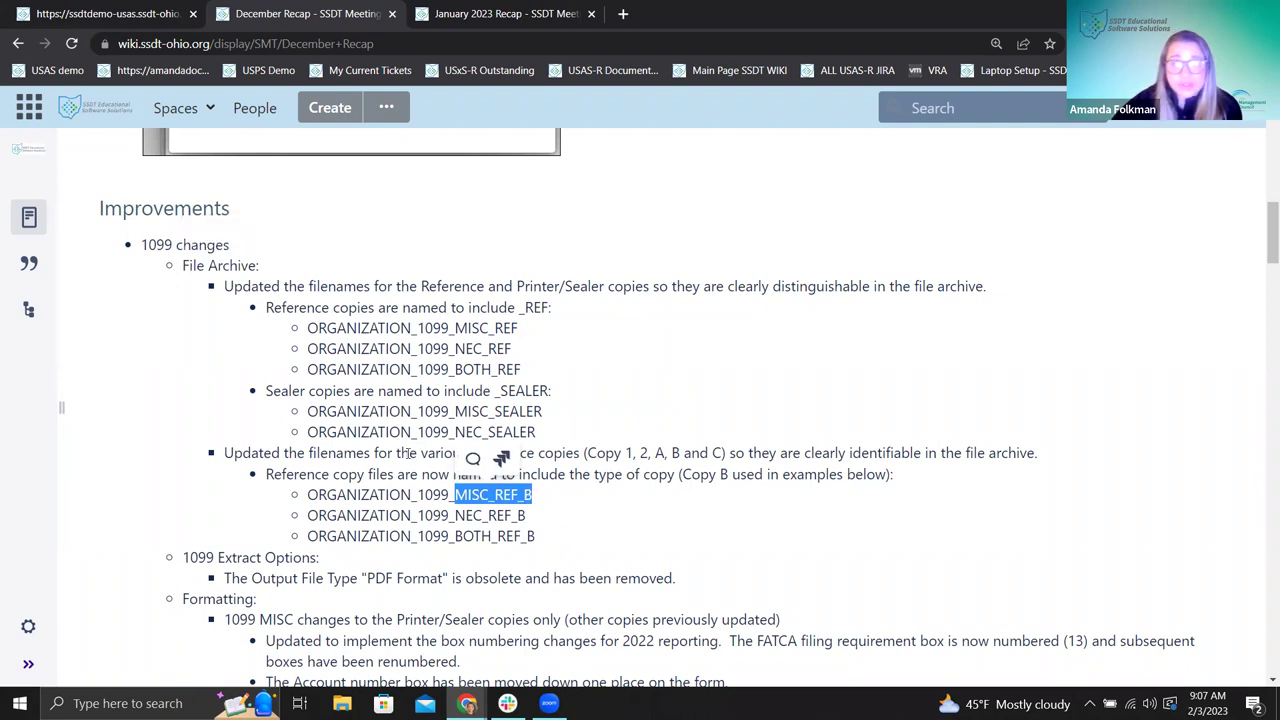
left_click(381, 426)
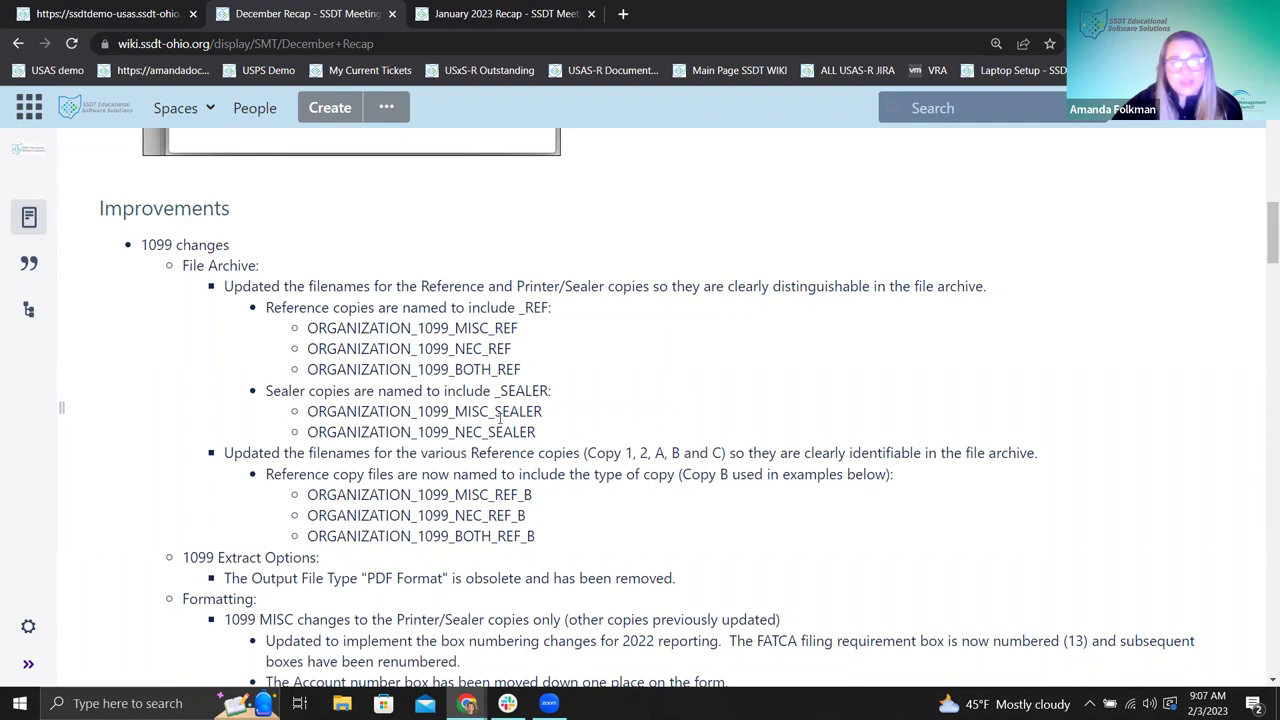
left_click_drag(453, 412, 553, 416)
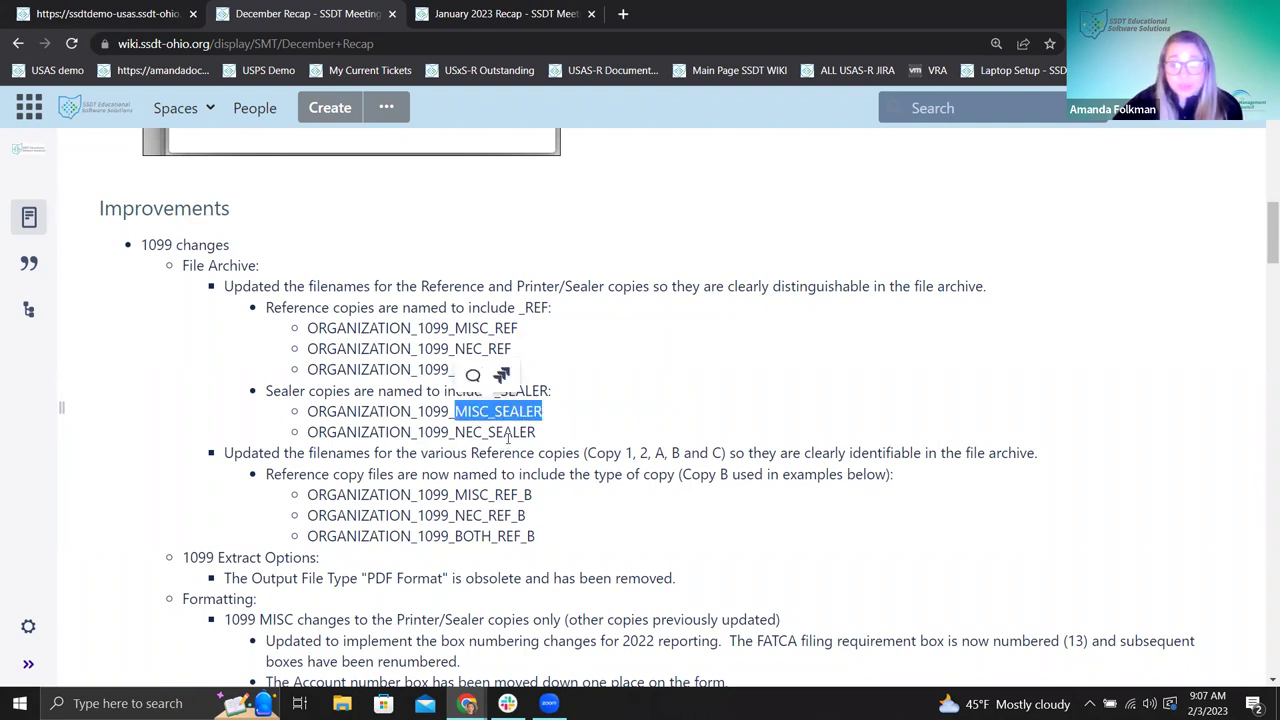
left_click(197, 405)
- Examine the 1099 Extract Options and Formatting changes, highlighting the 1099 Extract Options heading
scroll(197, 405, "down", 2)
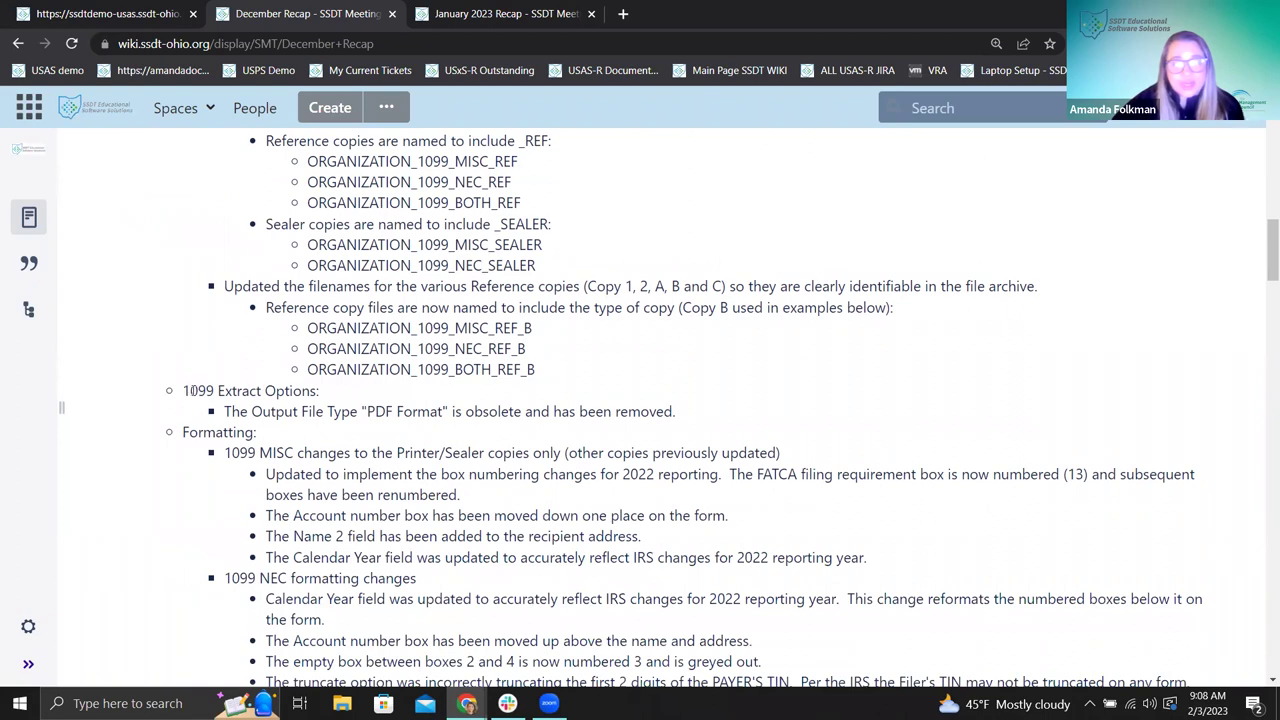
left_click_drag(183, 391, 370, 402)
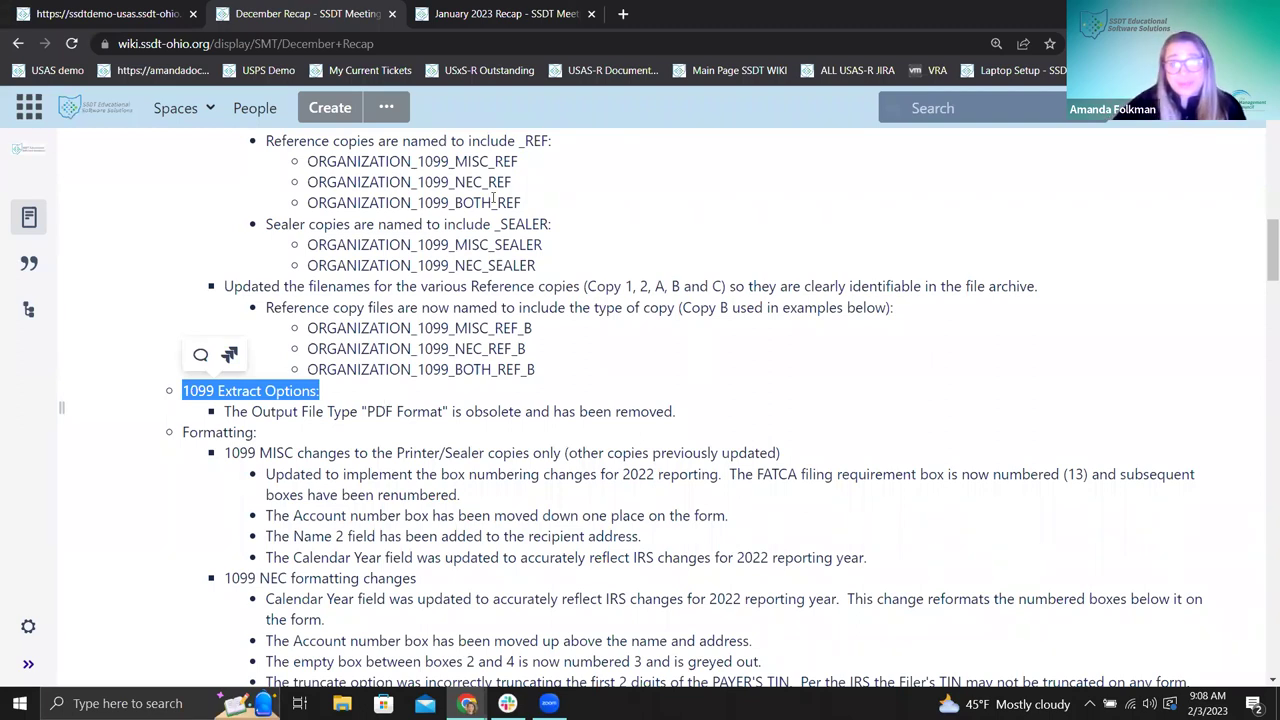
left_click_drag(487, 182, 512, 182)
left_click(410, 318)
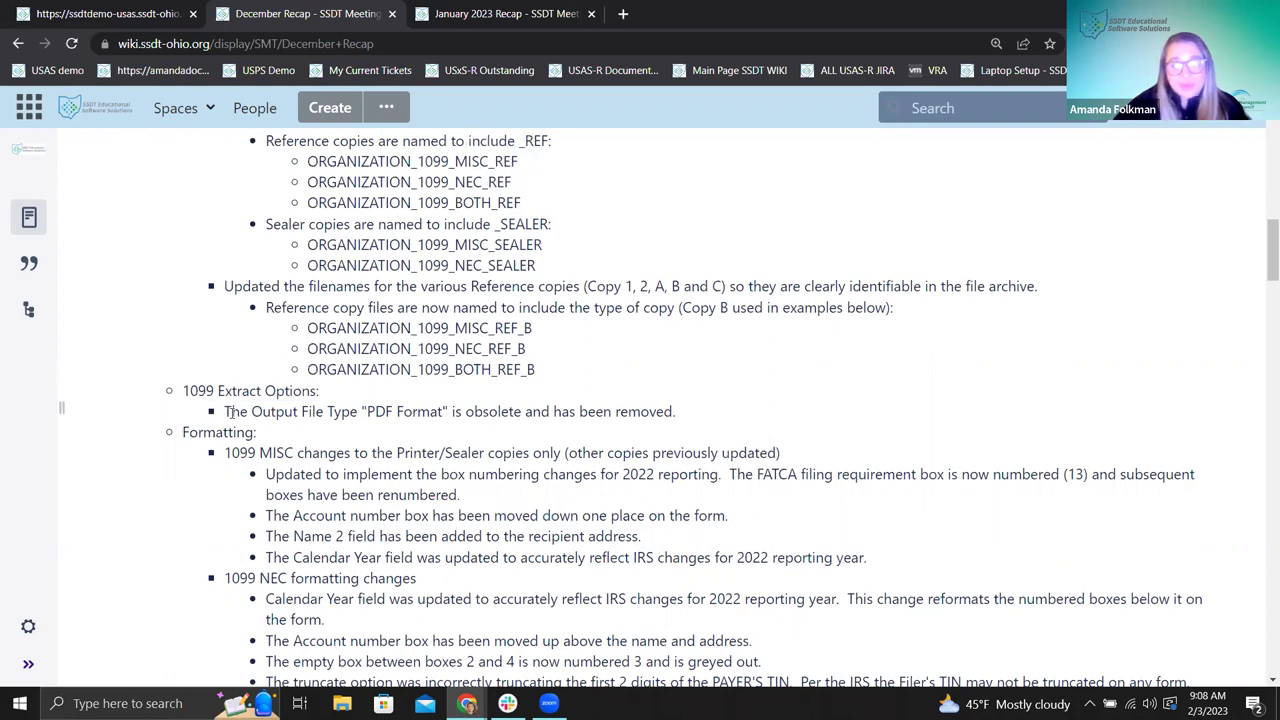
scroll(230, 415, "down", 1)
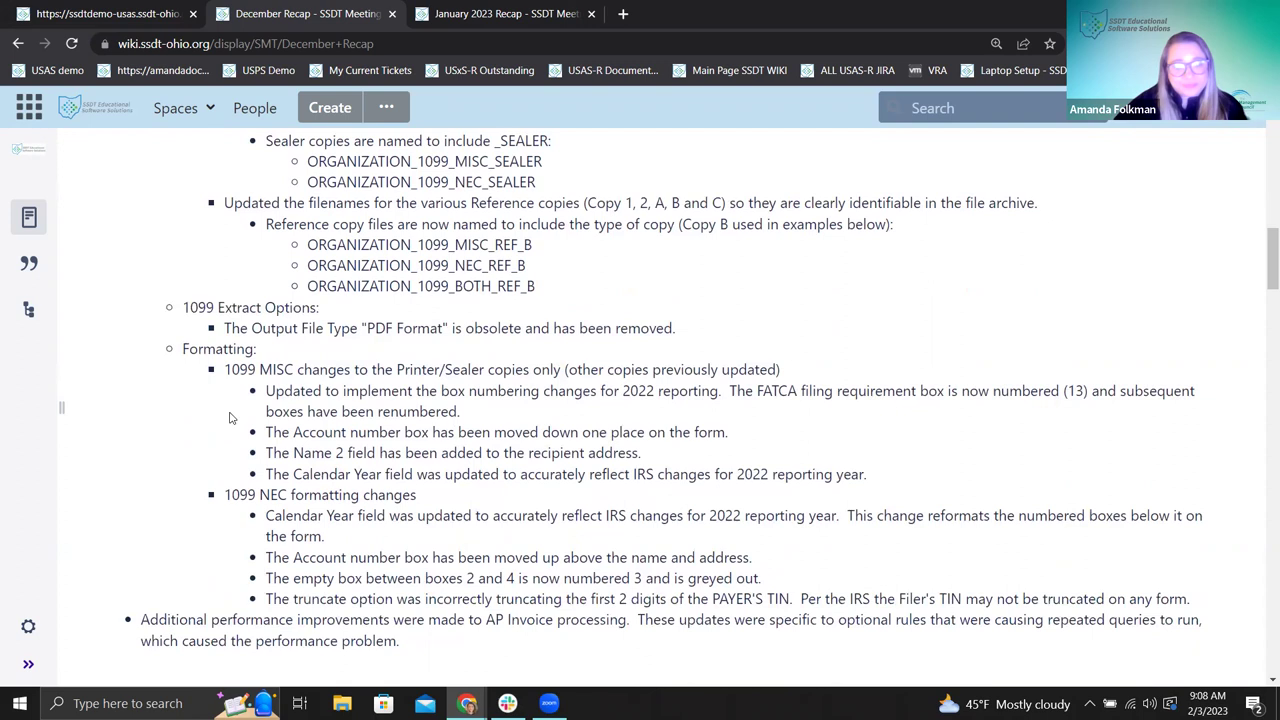
- Examine the remaining 1099 formatting and AP Invoice performance notes, and return to the beginning of the December Recap page
scroll(230, 415, "down", 1)
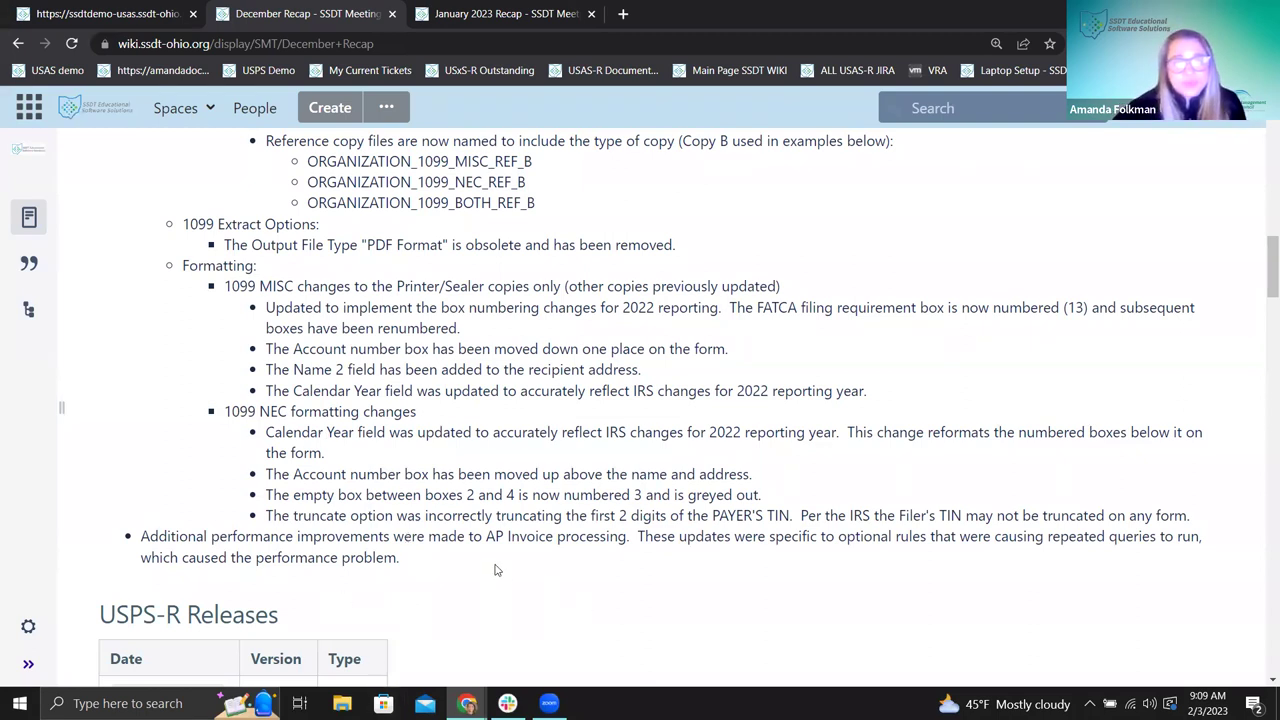
scroll(494, 568, "up", 1)
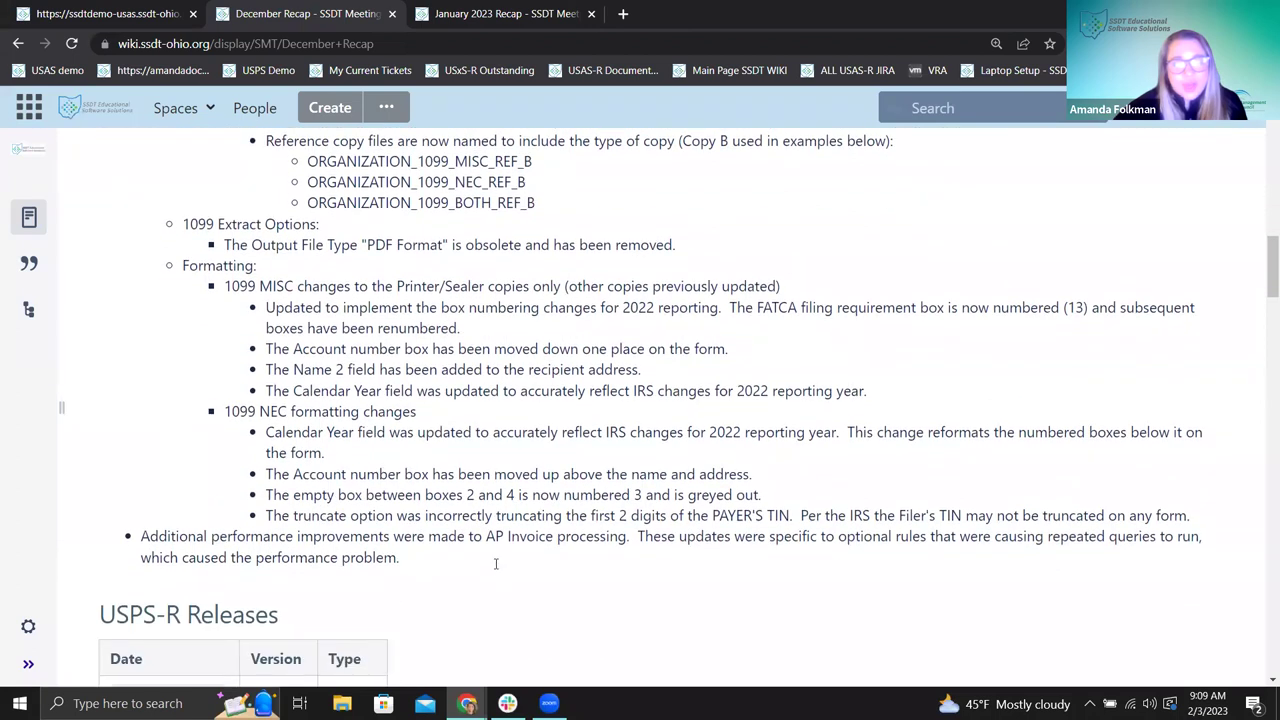
scroll(494, 562, "up", 10)
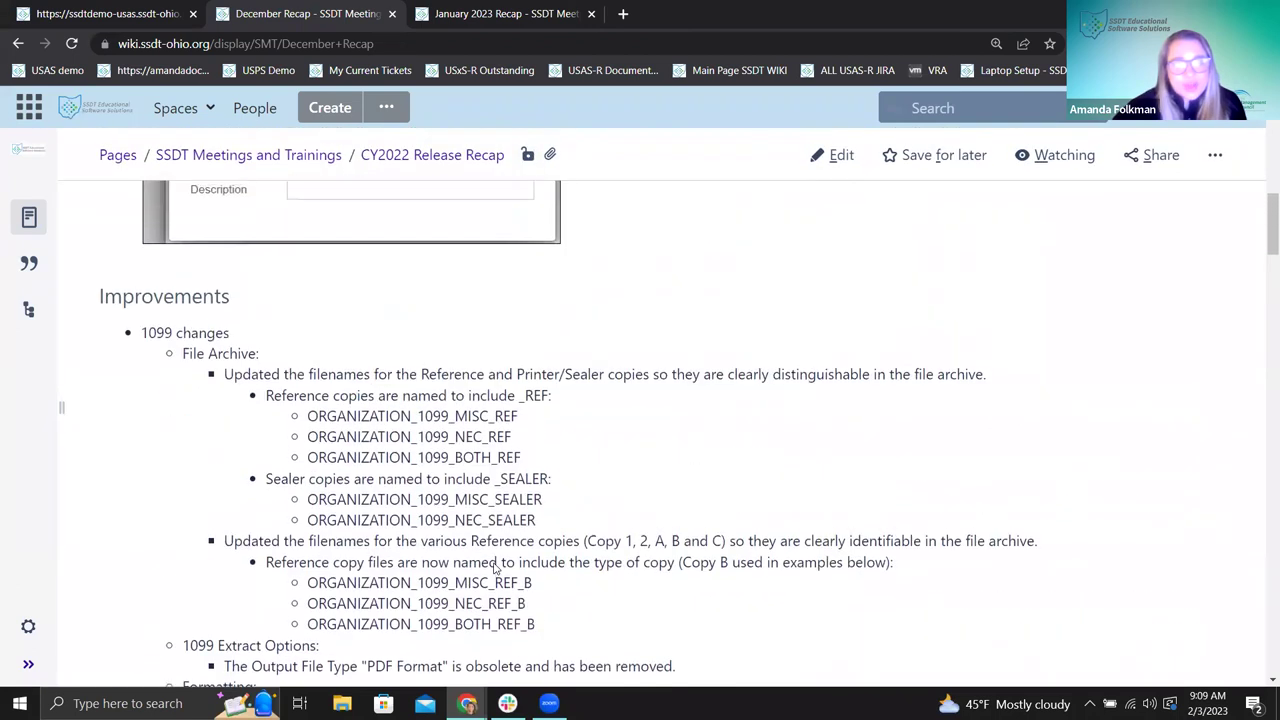
scroll(494, 562, "up", 5)
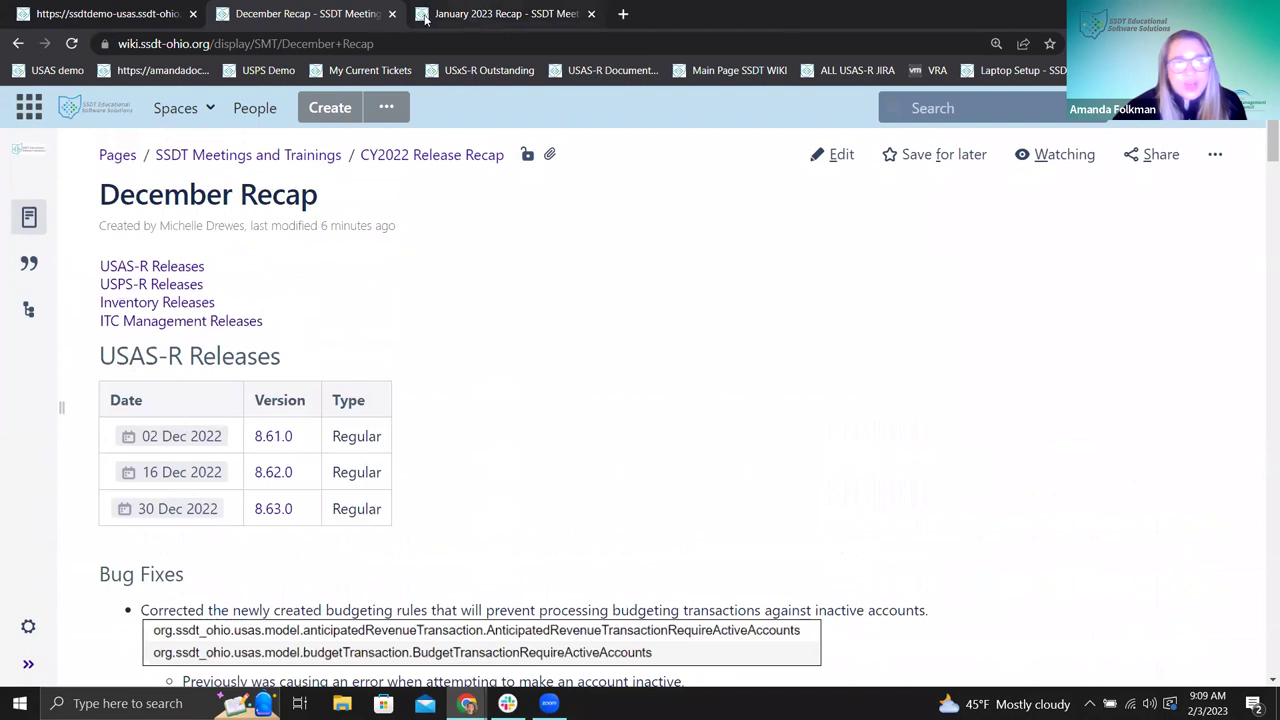
- Switch to the January 2023 Recap wiki page and examine its USAS-R Releases table and Bug Fixes section
left_click(466, 13)
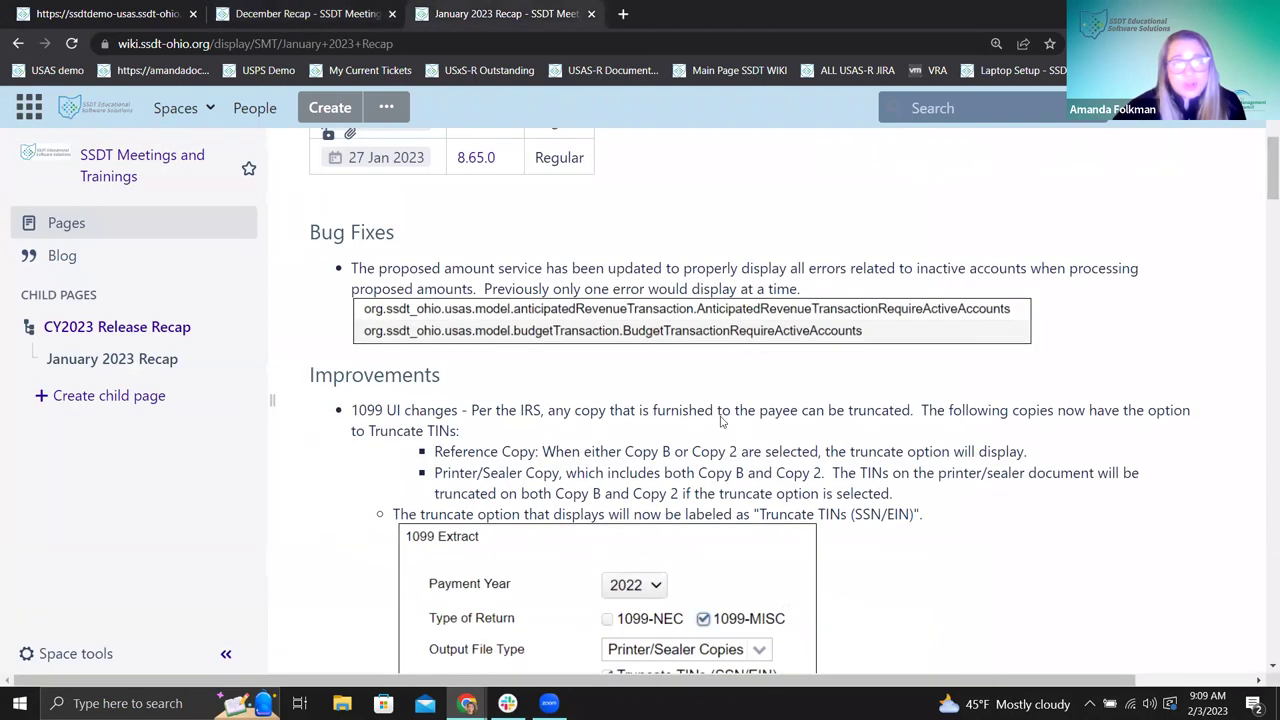
scroll(704, 405, "up", 3)
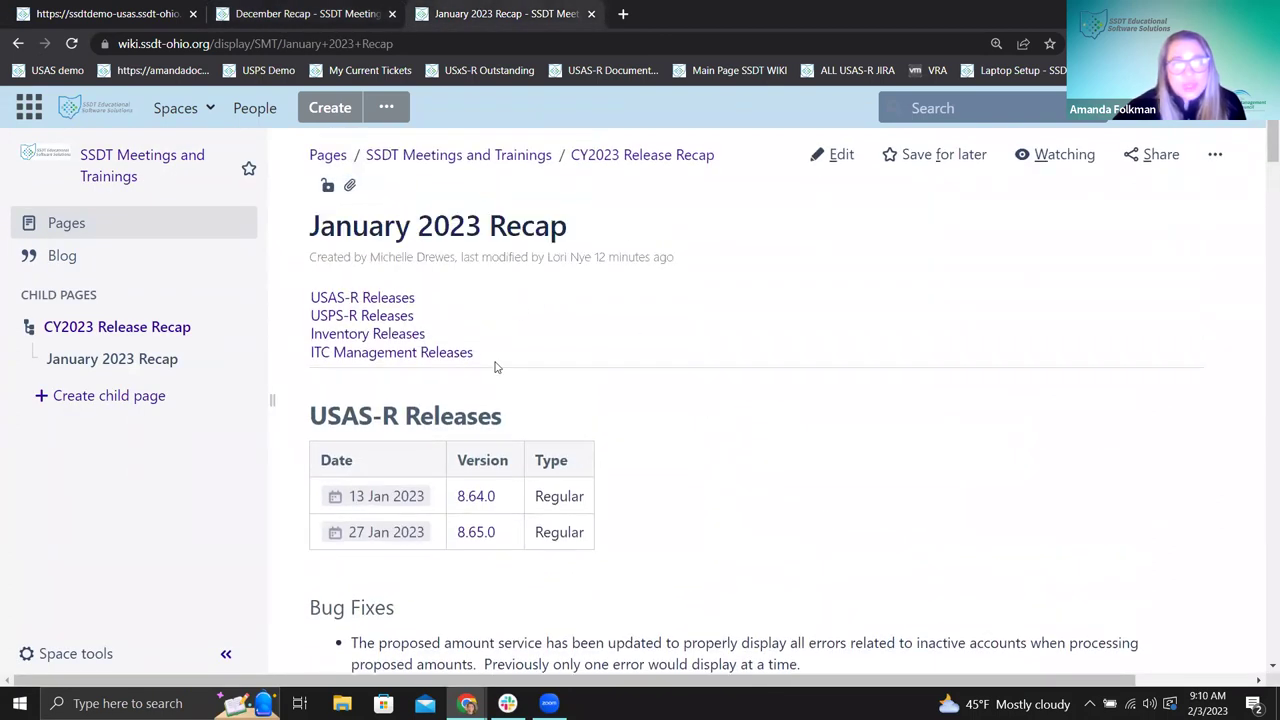
scroll(489, 310, "down", 2)
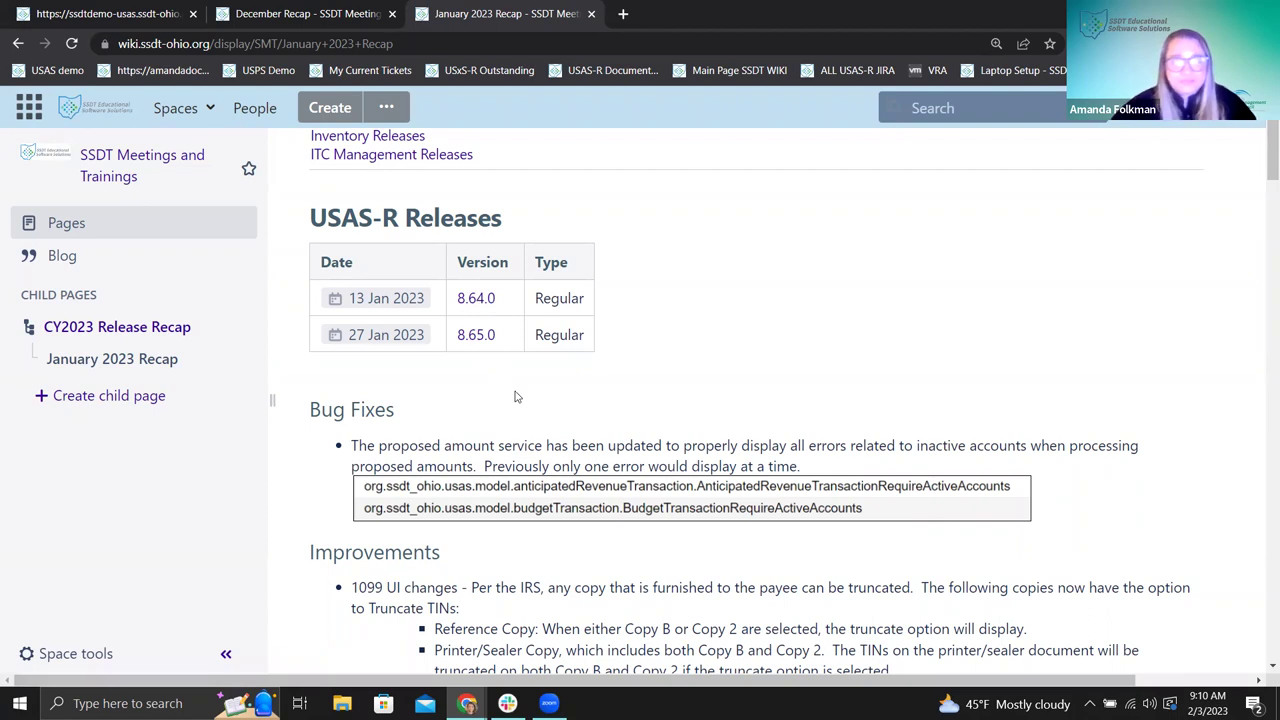
scroll(517, 396, "down", 1)
scroll(517, 345, "up", 1)
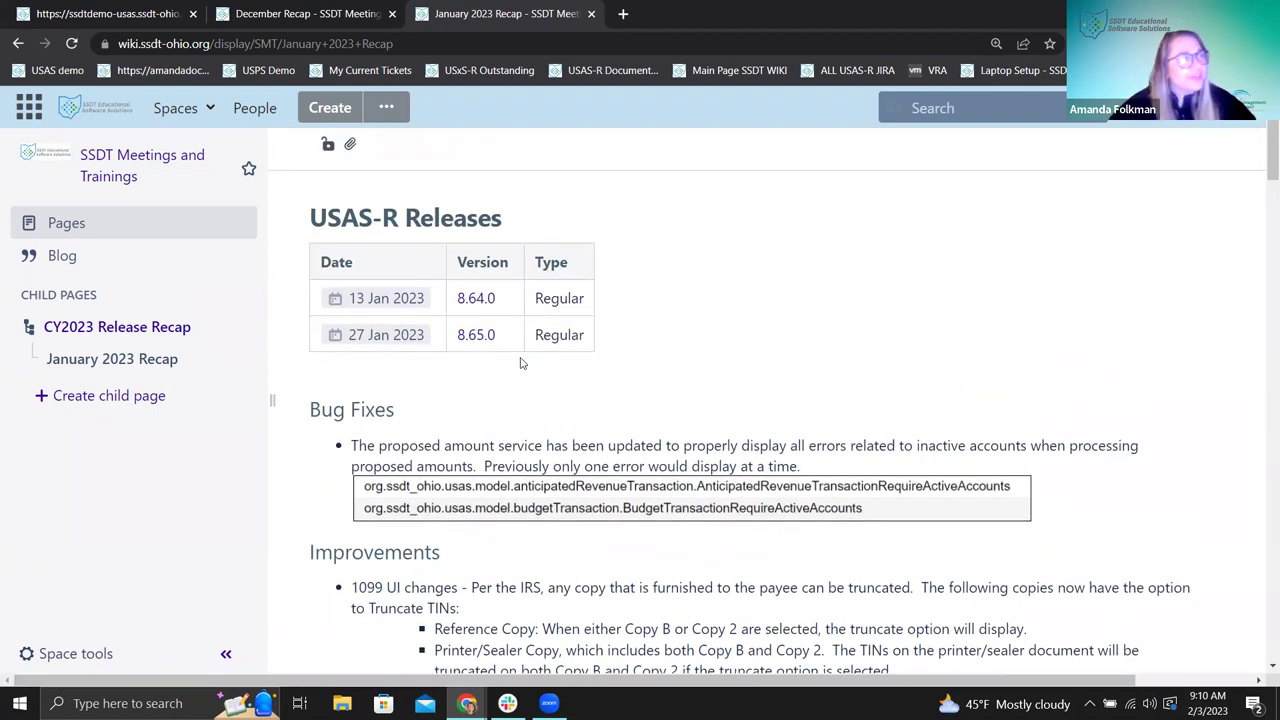
scroll(509, 354, "down", 1)
scroll(509, 354, "up", 1)
scroll(470, 315, "down", 1)
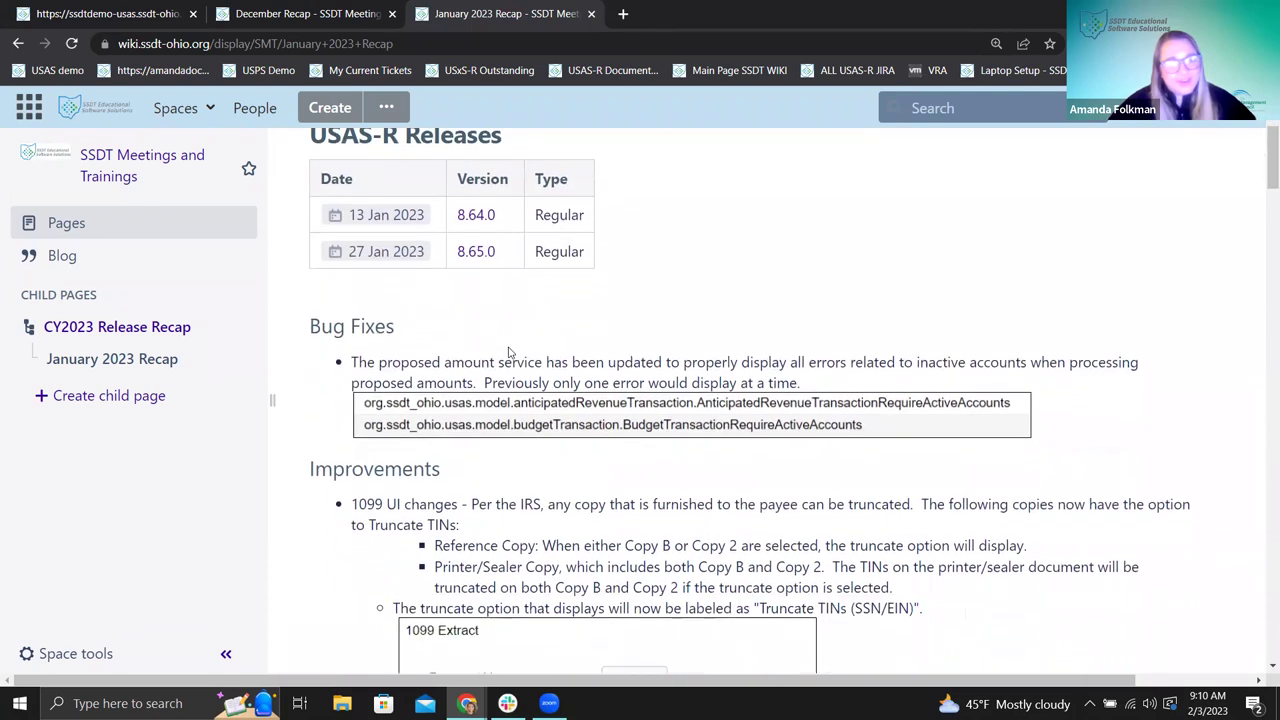
scroll(420, 282, "down", 1)
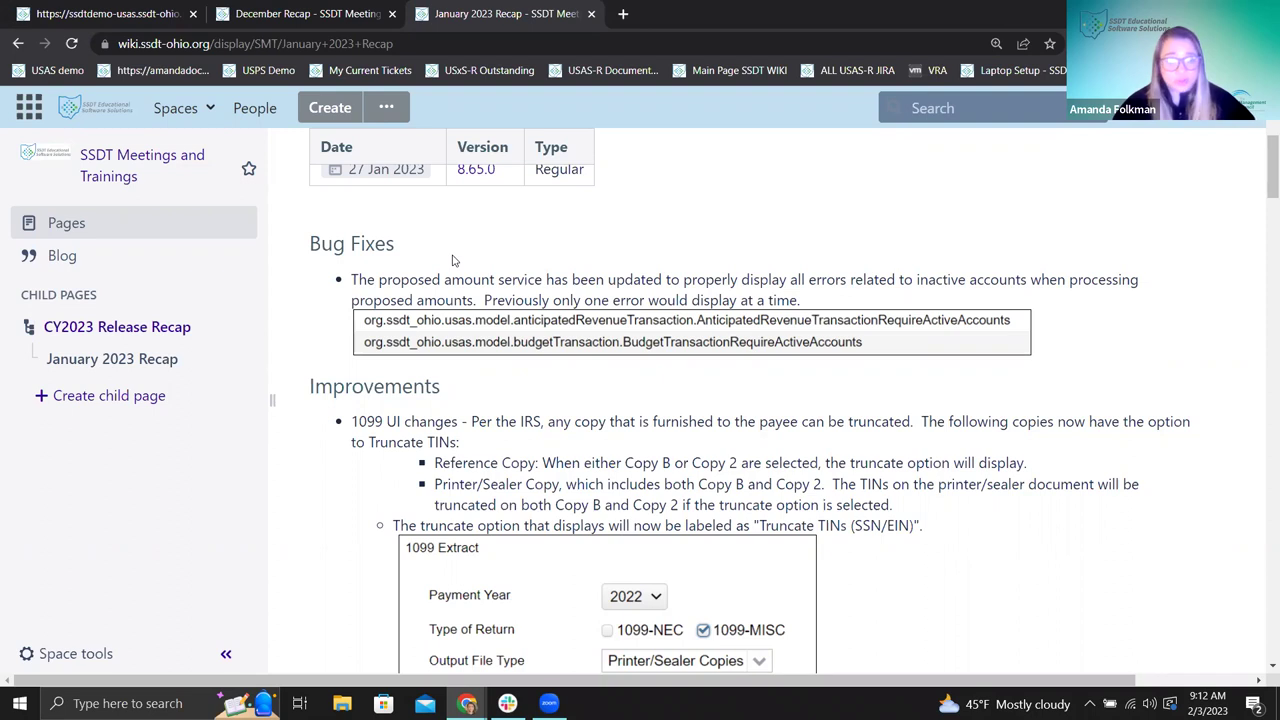
- Switch to the USAS demo application and open the system's Rules list
left_click(112, 18)
left_click(410, 126)
left_click(437, 95)
left_click(437, 95)
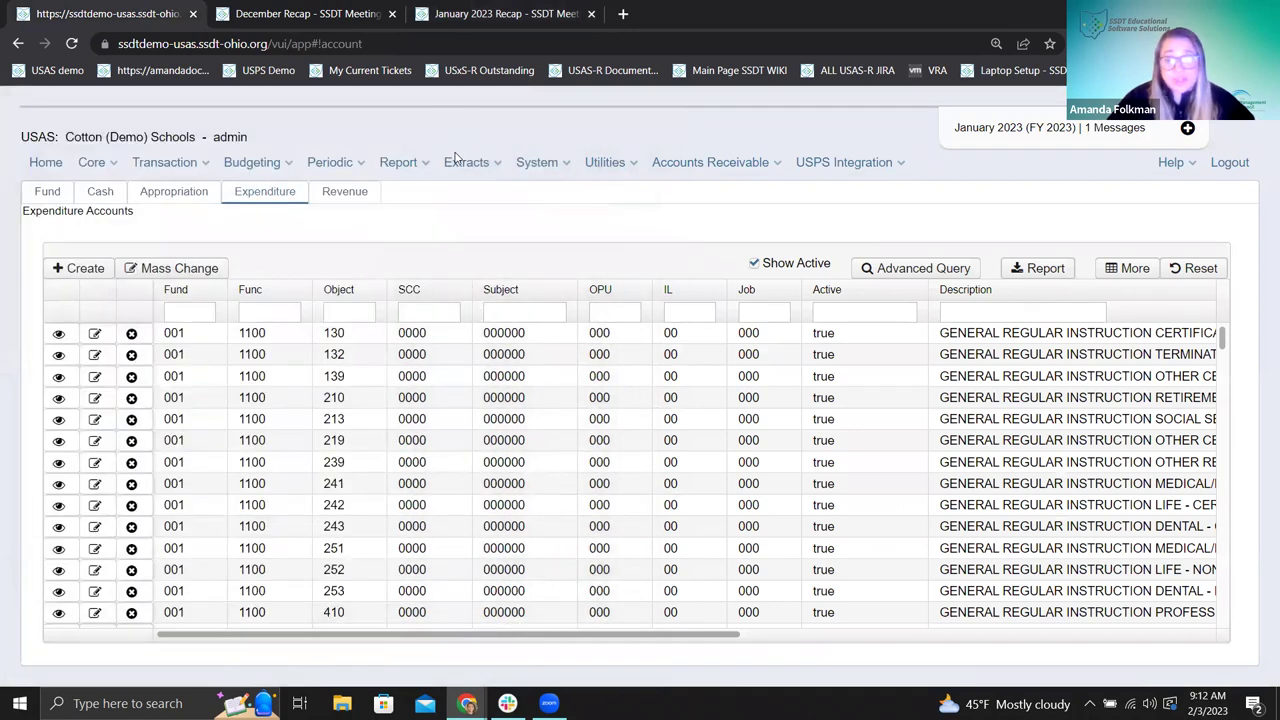
left_click(531, 168)
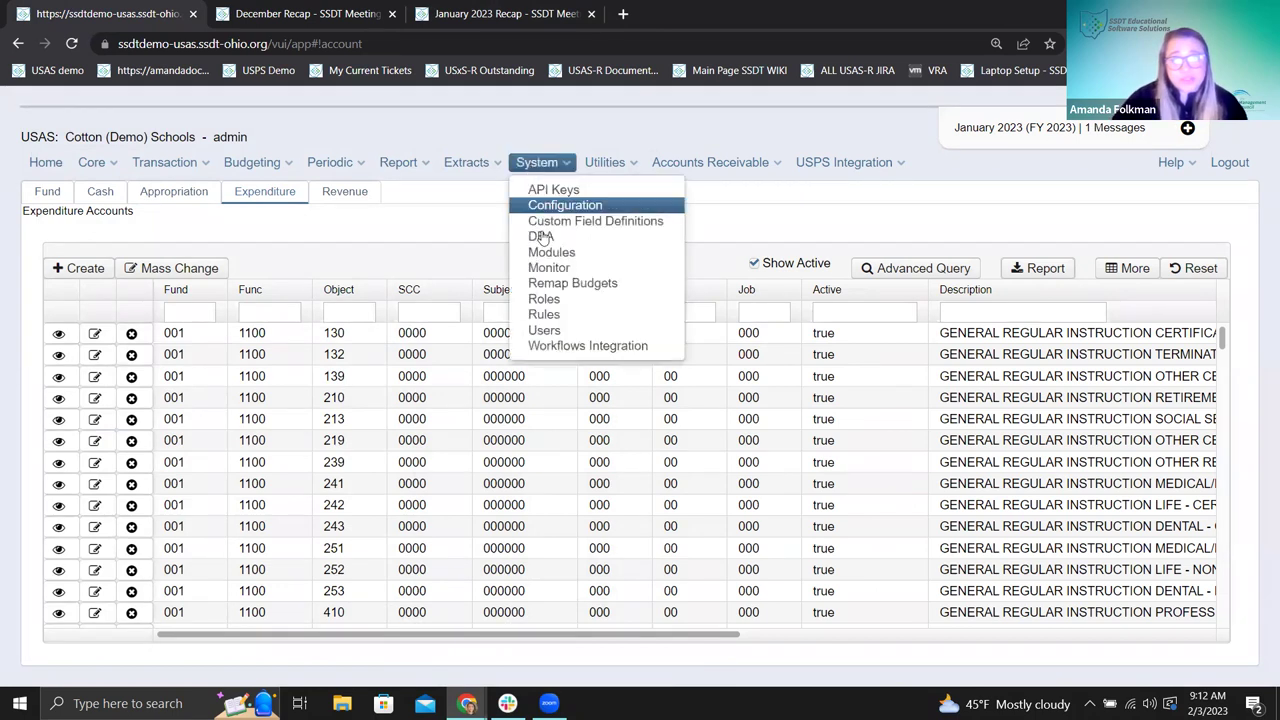
left_click(548, 314)
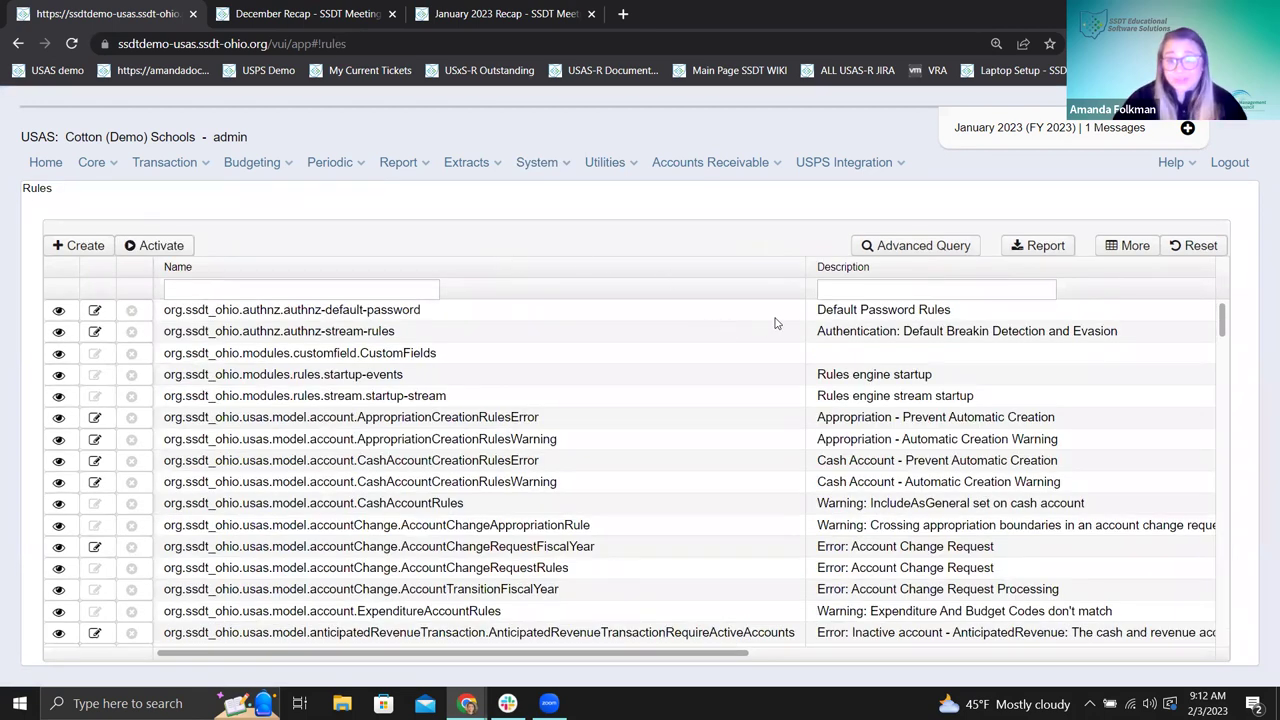
- Filter the rules by the description %inactive%
left_click(837, 292)
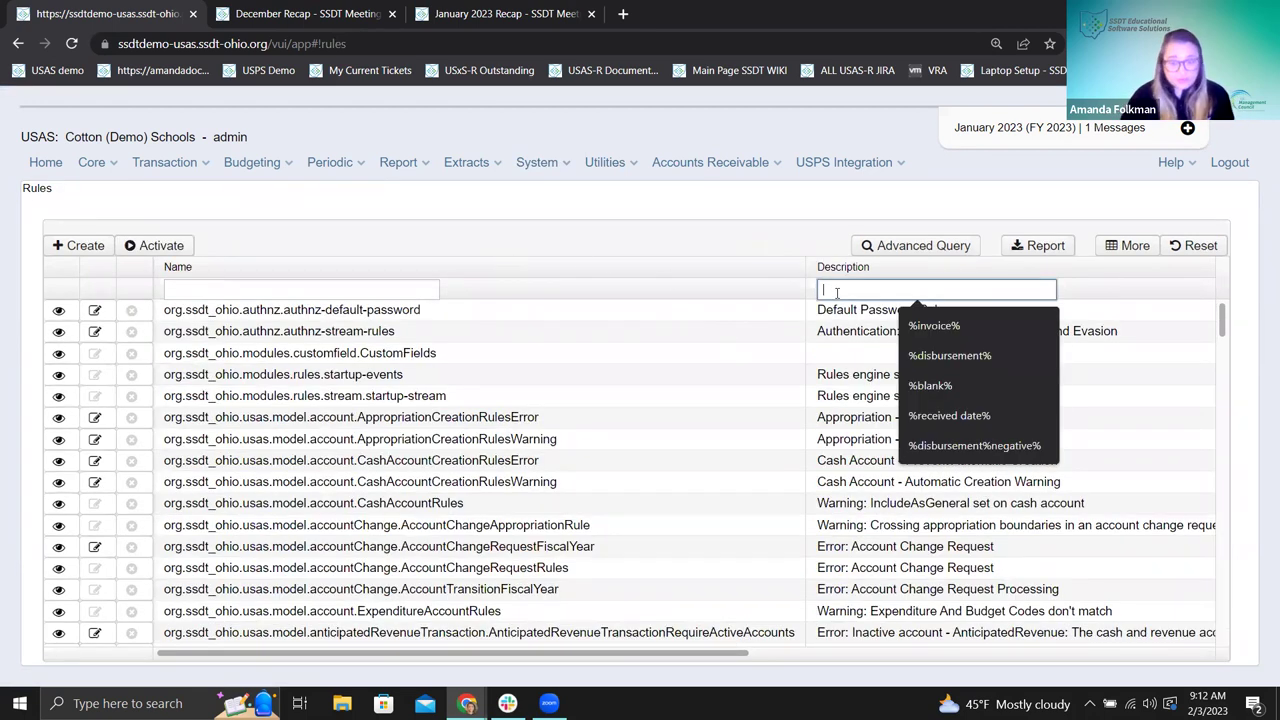
type("%inactive")
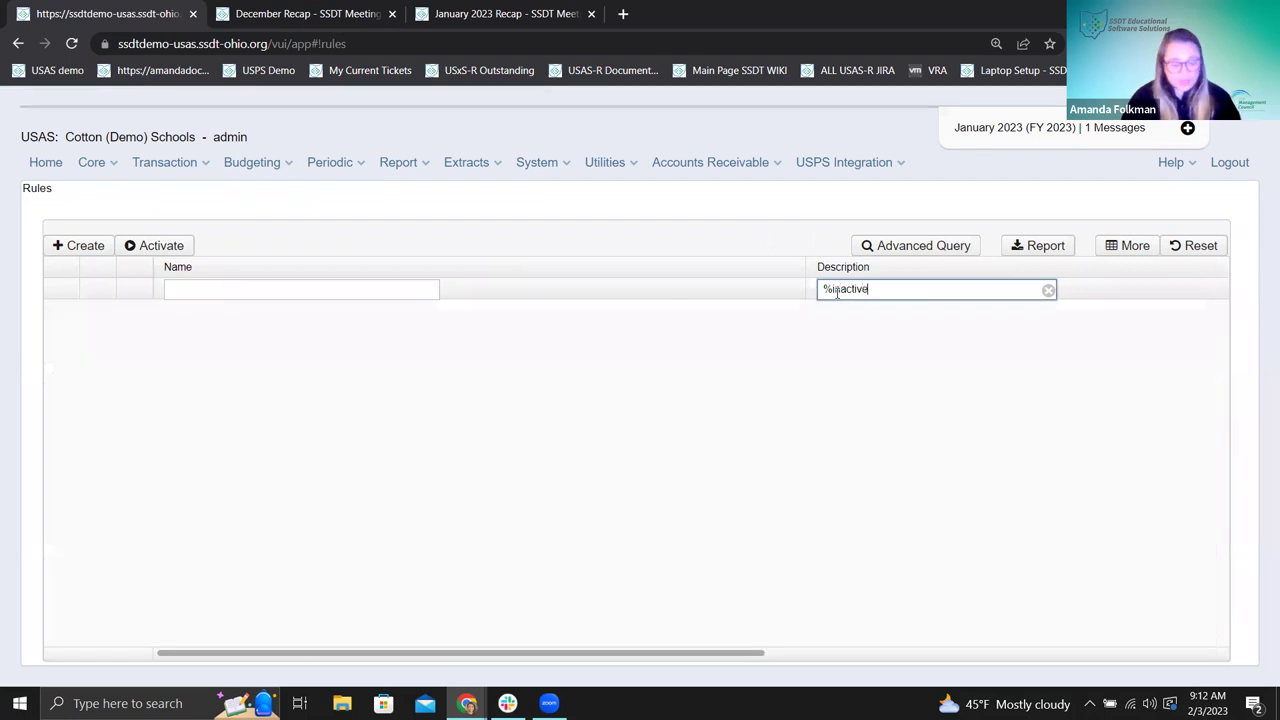
type("%")
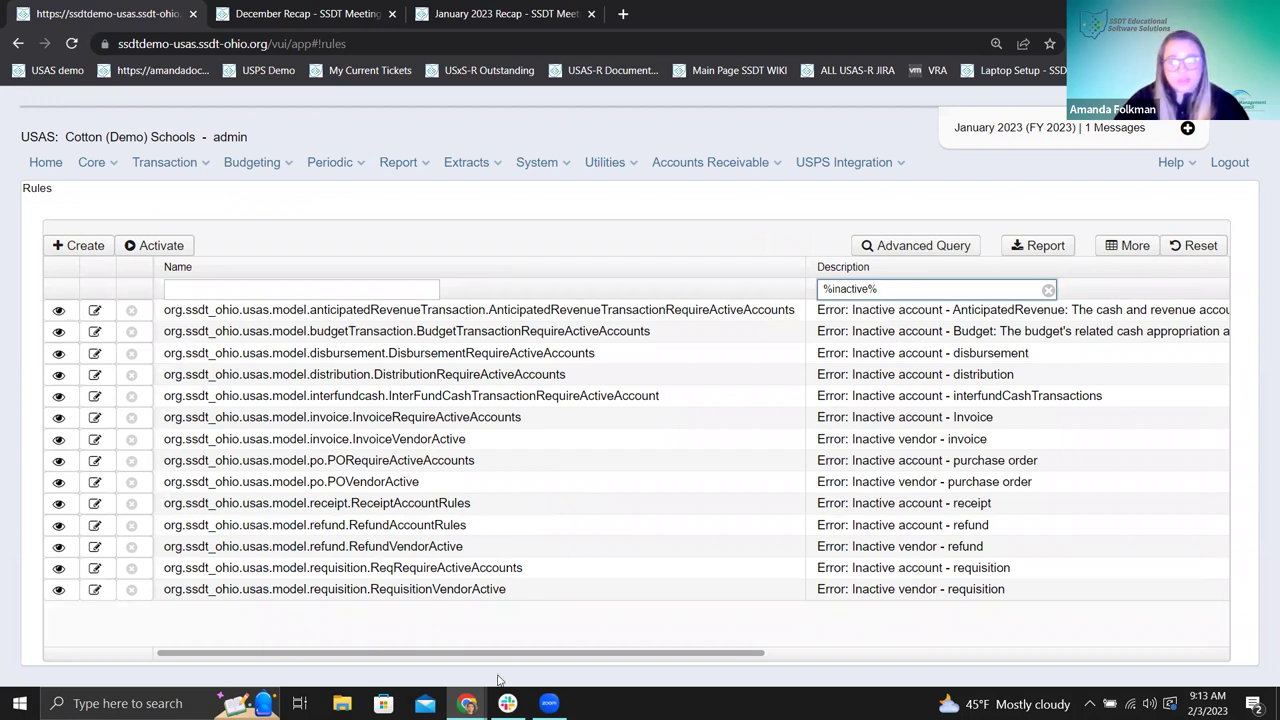
- Examine the full descriptions of the AnticipatedRevenue and Budget inactive account rules, highlighting the Budget rule's text and closing its details
left_click_drag(497, 654, 856, 660)
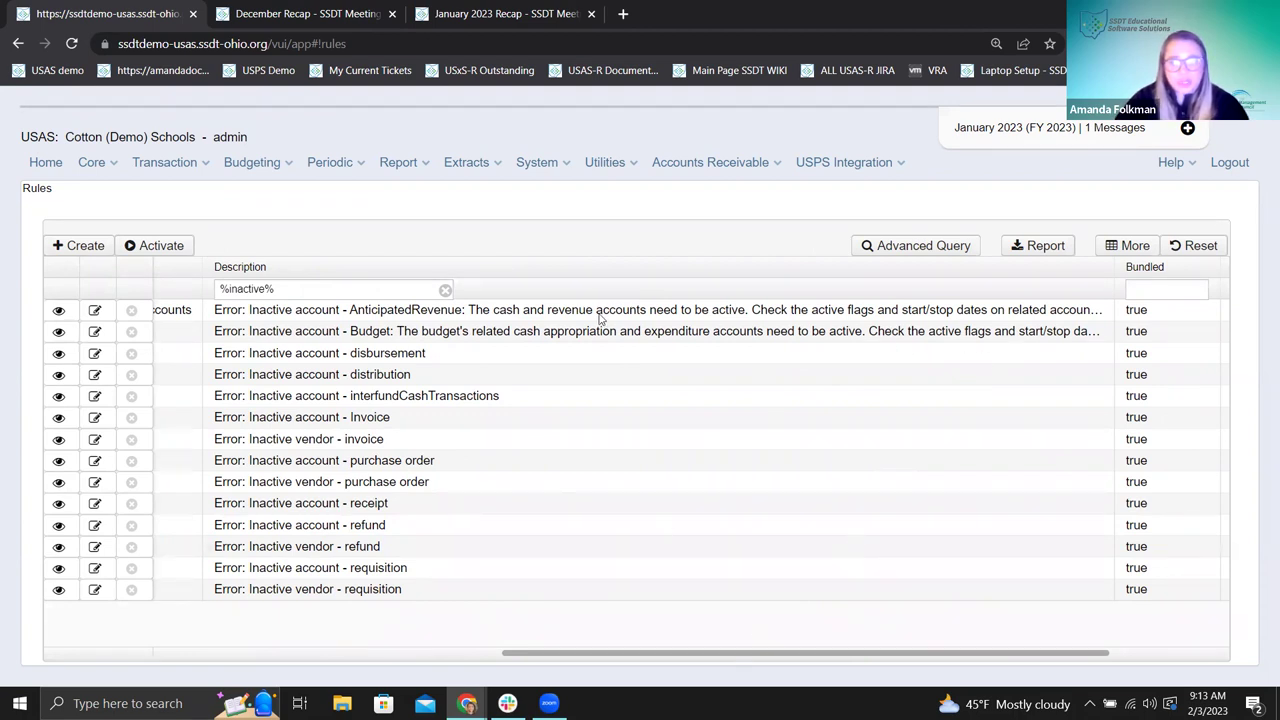
left_click_drag(398, 336, 1016, 328)
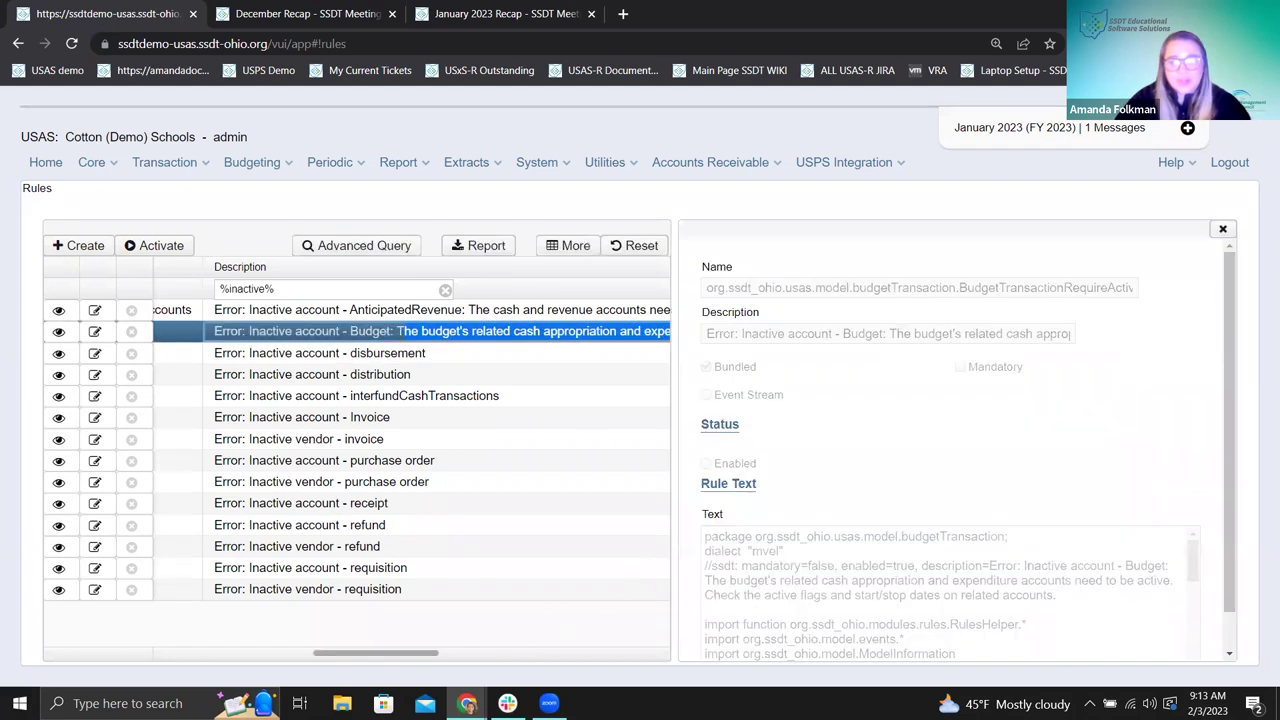
left_click(1223, 231)
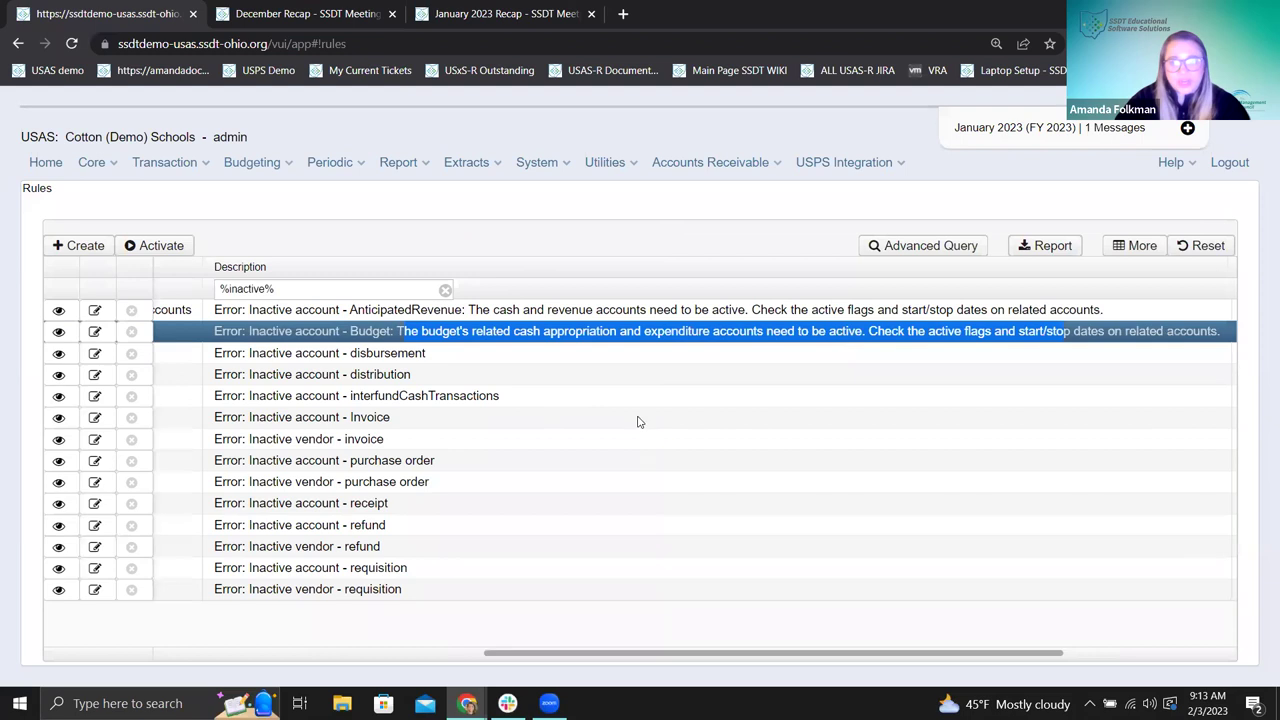
left_click_drag(630, 655, 207, 662)
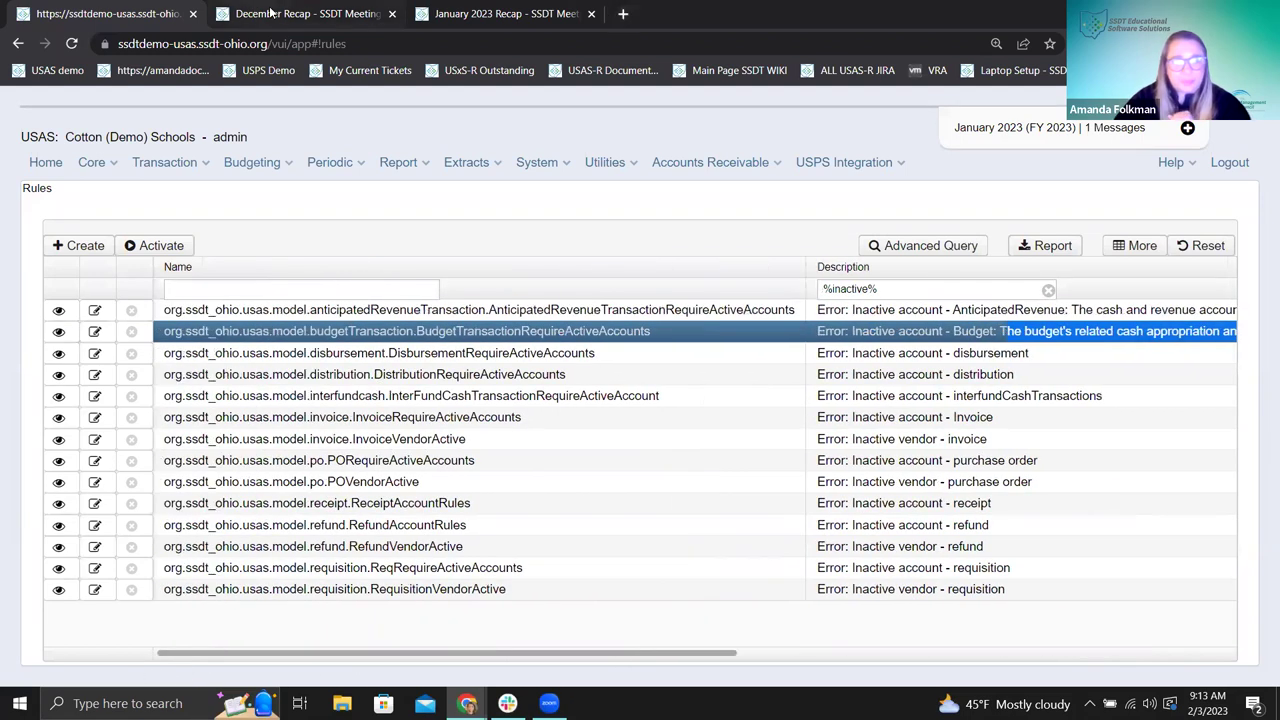
- Return to the January 2023 Recap page and examine the 1099 UI changes, highlighting "Copy B or Copy 2" and Printer/Sealer Copy
left_click(466, 16)
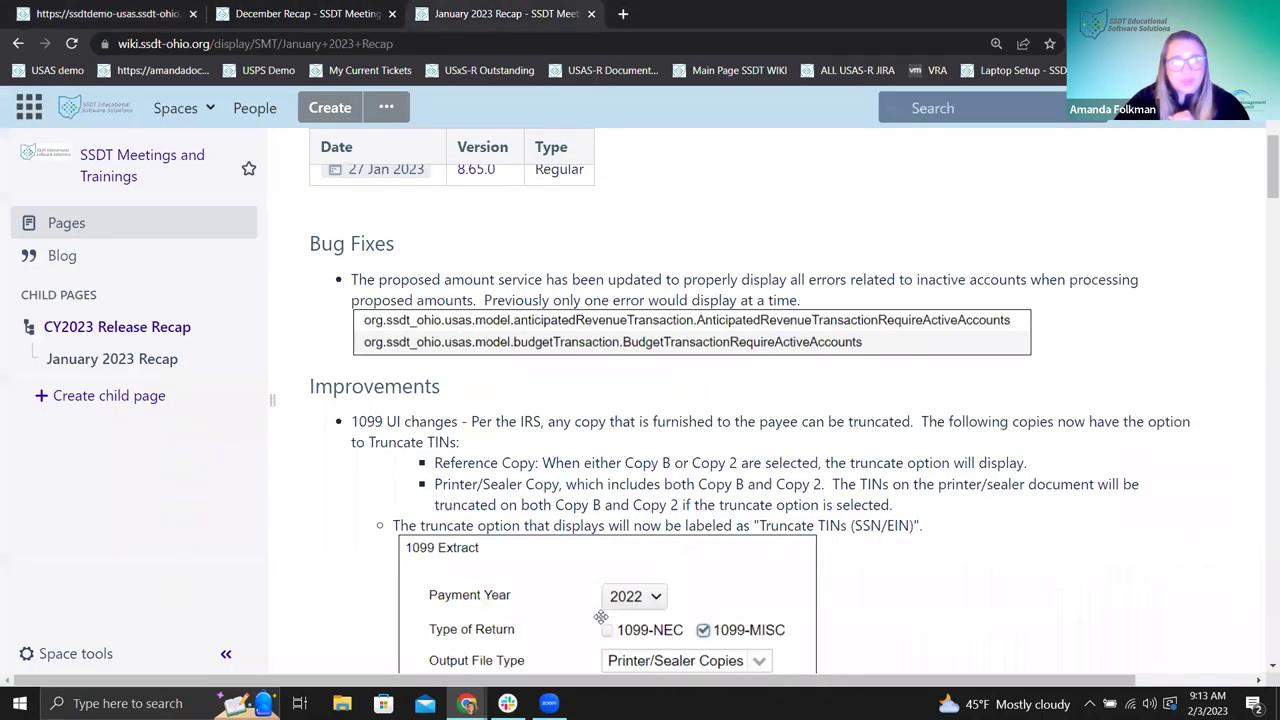
scroll(519, 483, "down", 1)
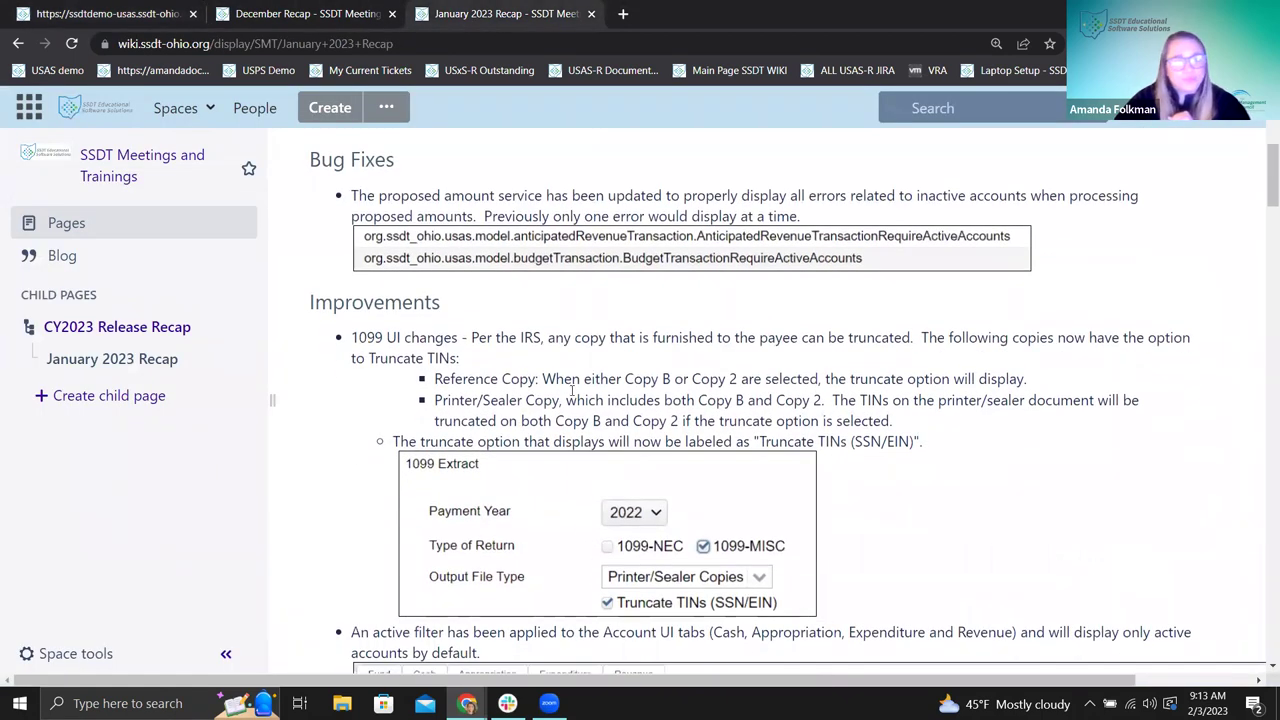
scroll(573, 391, "down", 1)
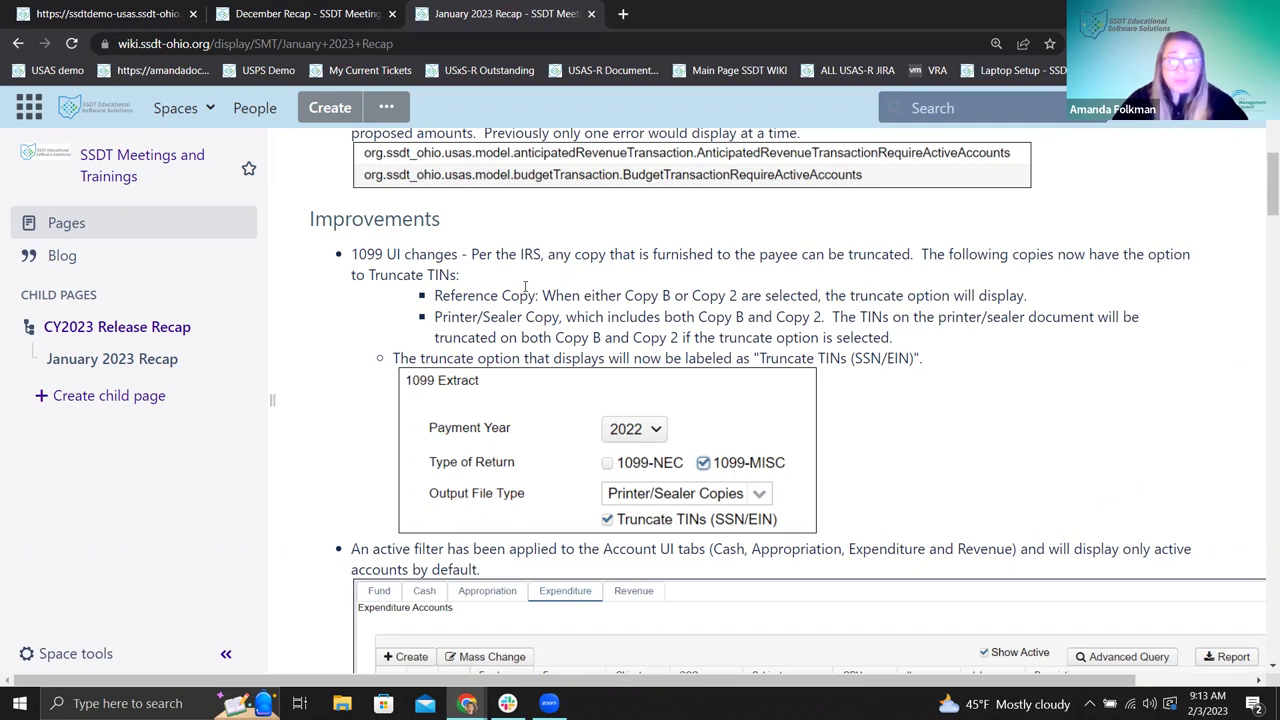
left_click_drag(625, 296, 737, 297)
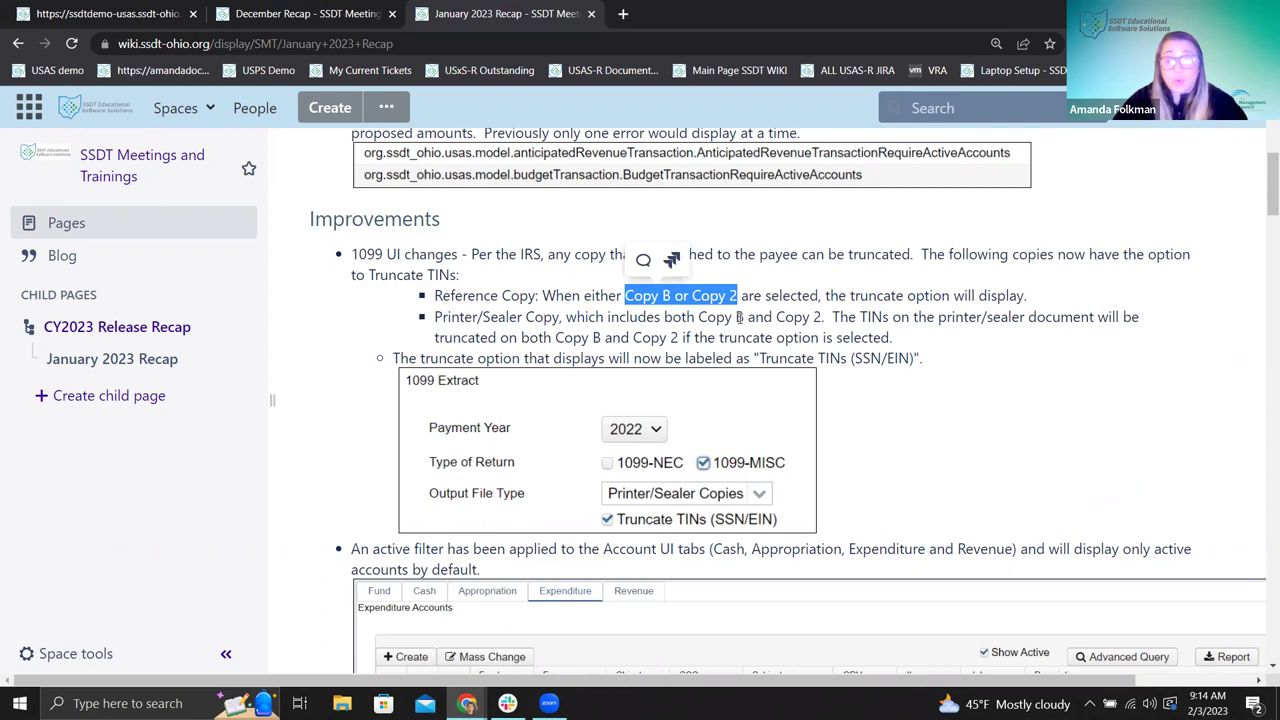
left_click_drag(434, 317, 555, 317)
left_click(555, 317)
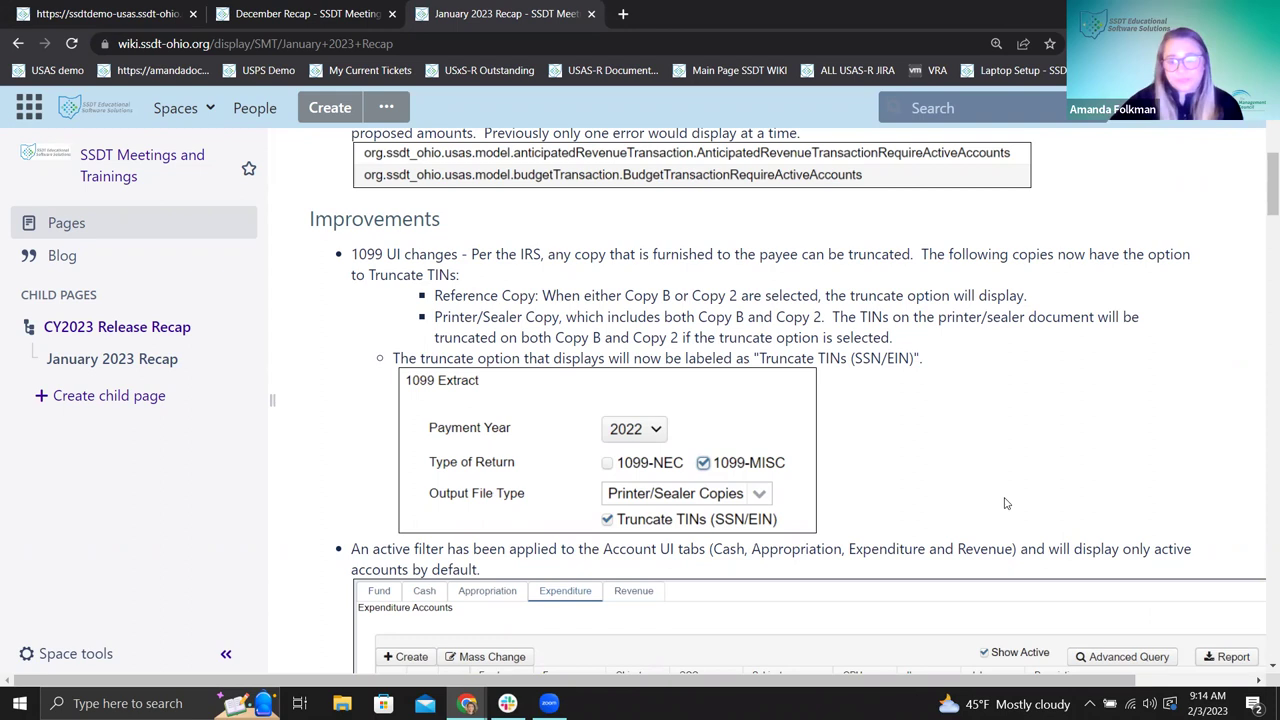
- Examine the improvement about the active filter on the Account UI tabs, highlighting its text
scroll(1006, 503, "down", 3)
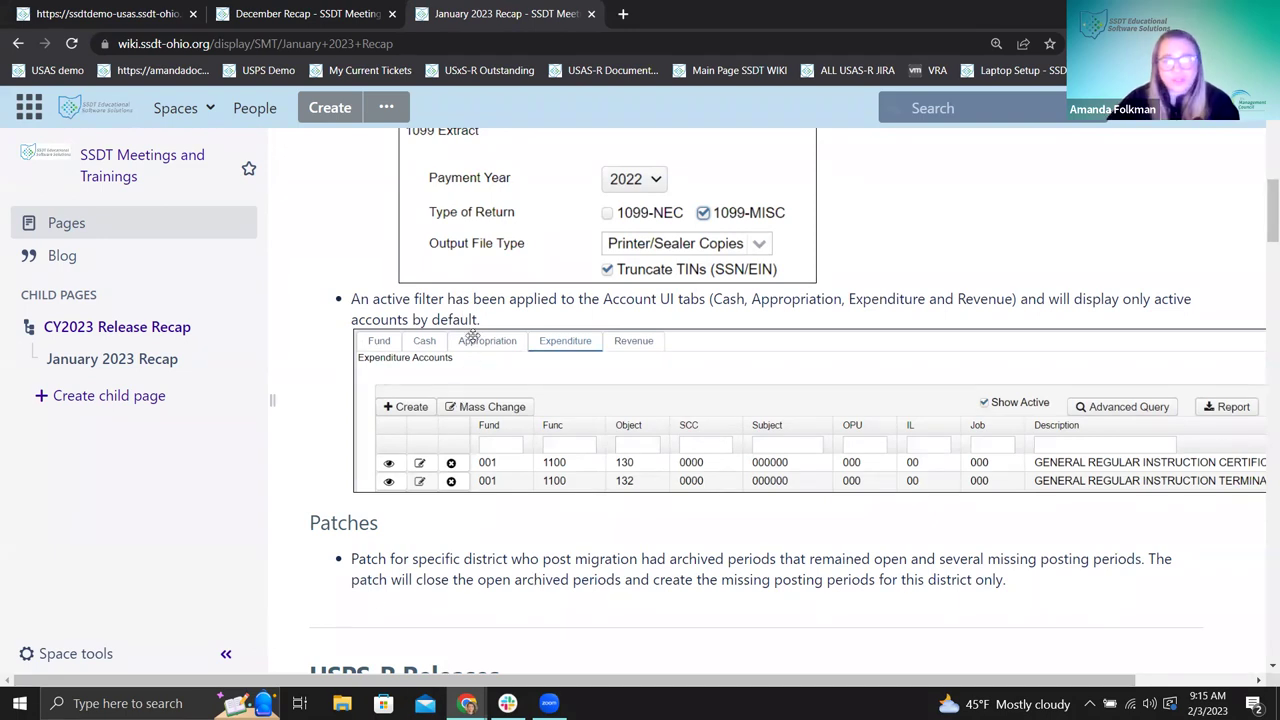
triple_click(363, 304)
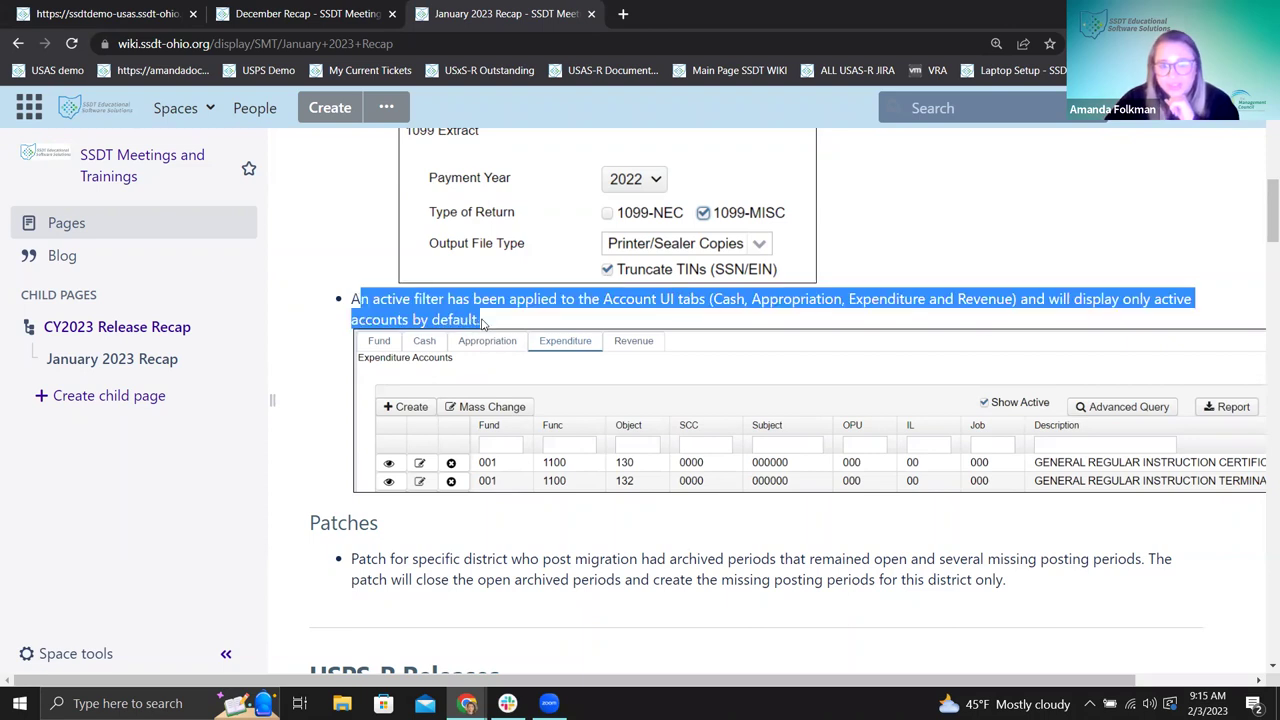
left_click(340, 385)
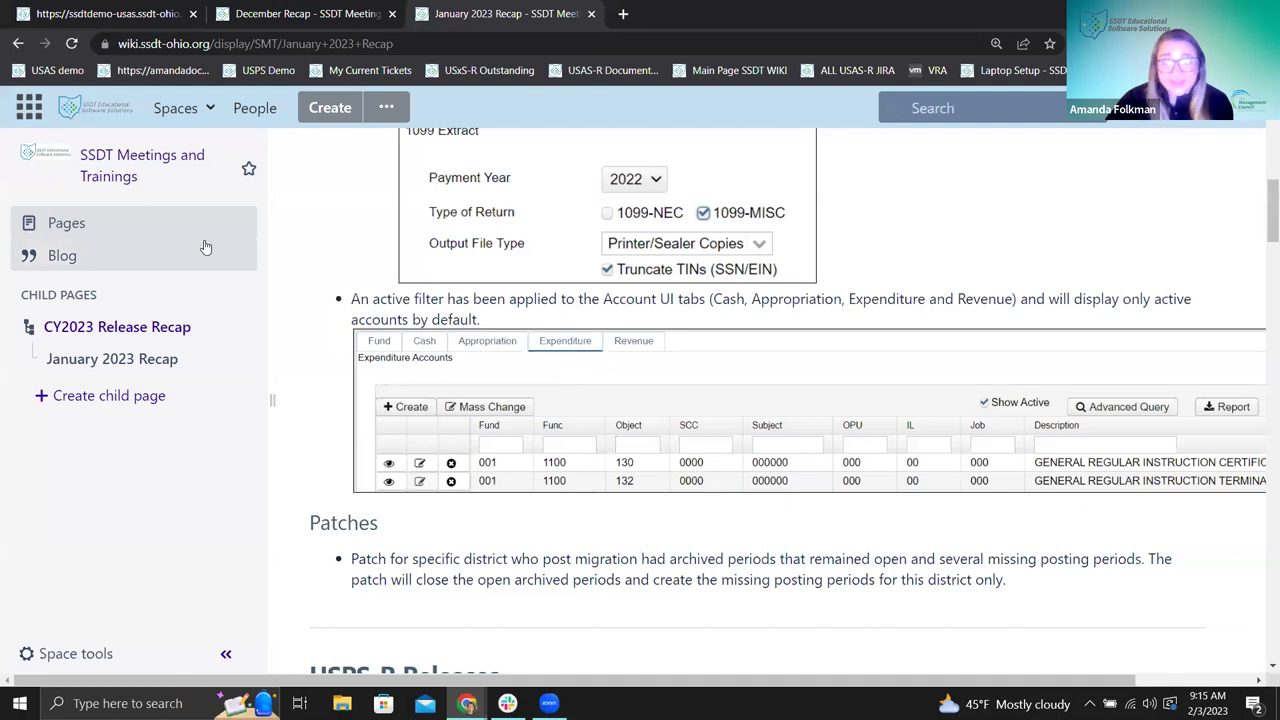
- Switch to the USAS demo application, open the Cash accounts and look through the list's Active values
left_click(110, 14)
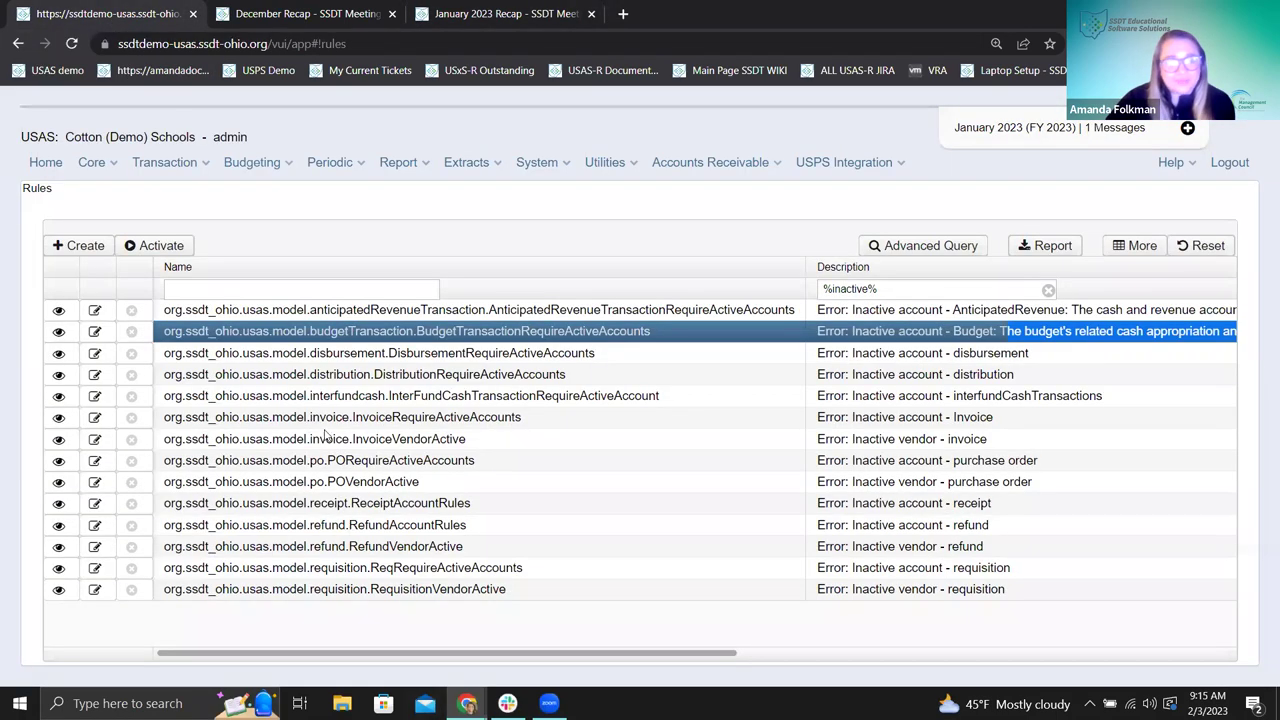
left_click(94, 163)
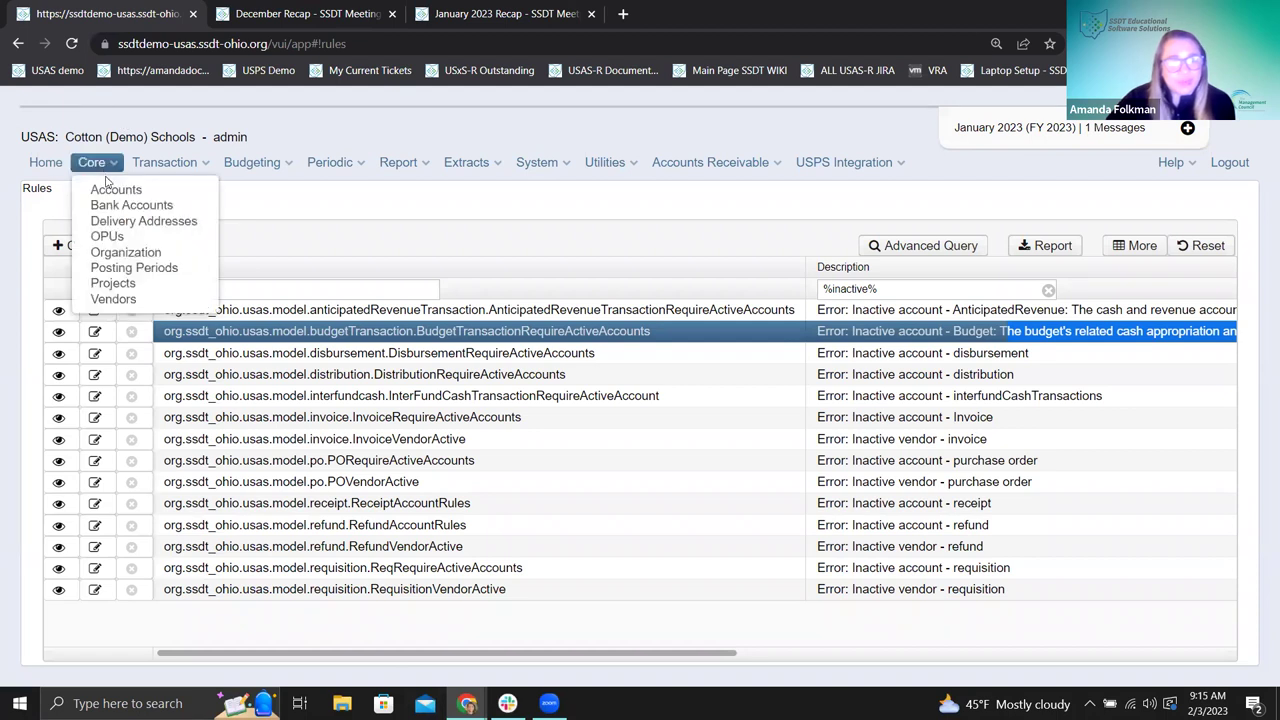
left_click(116, 190)
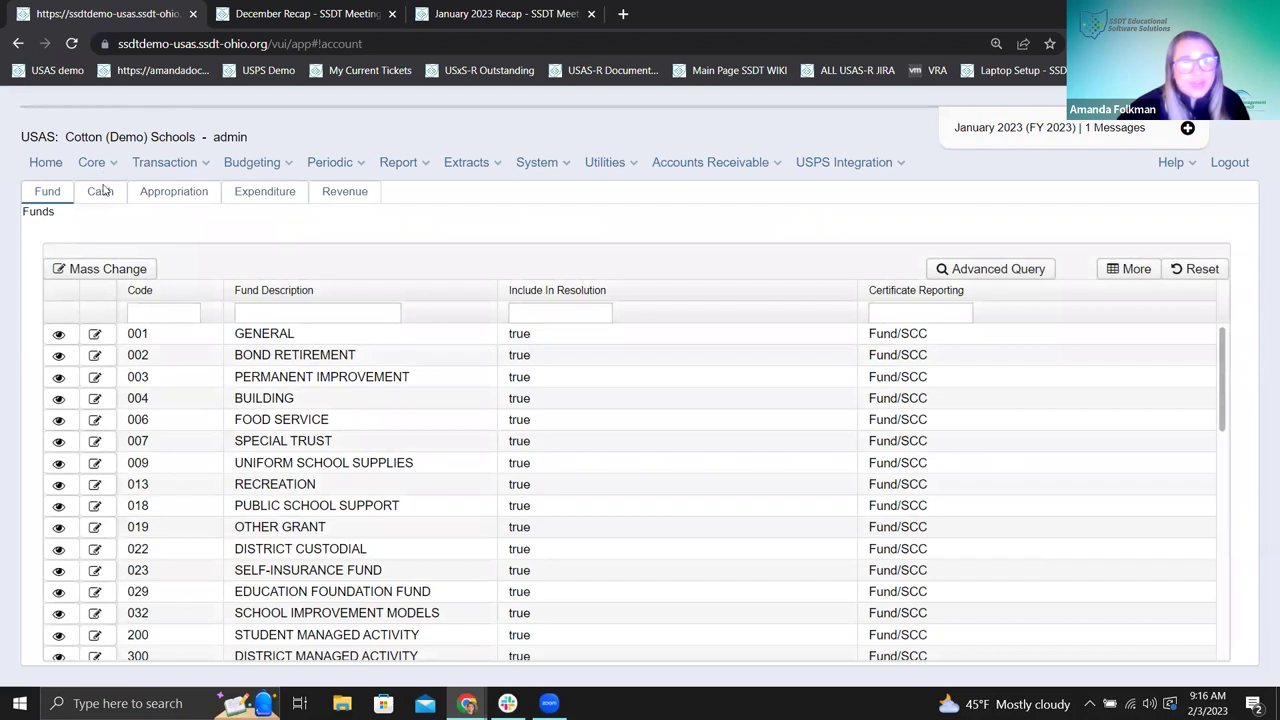
left_click(104, 192)
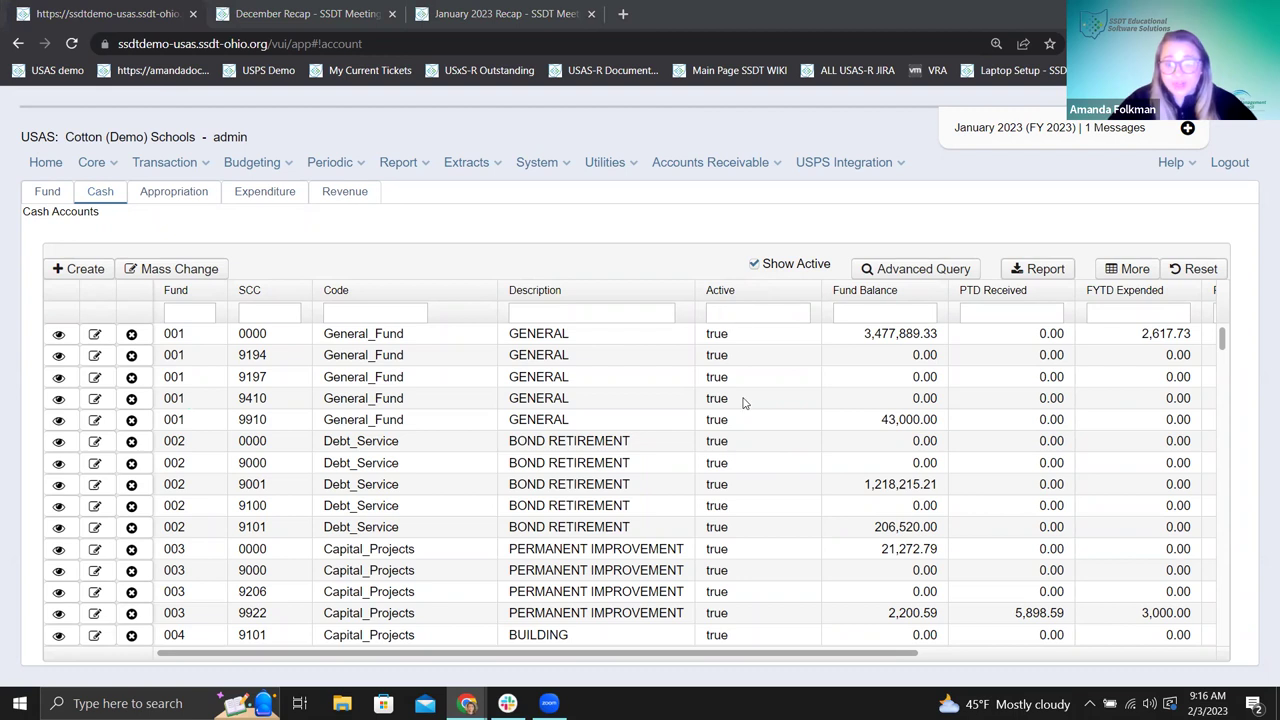
scroll(743, 402, "down", 20)
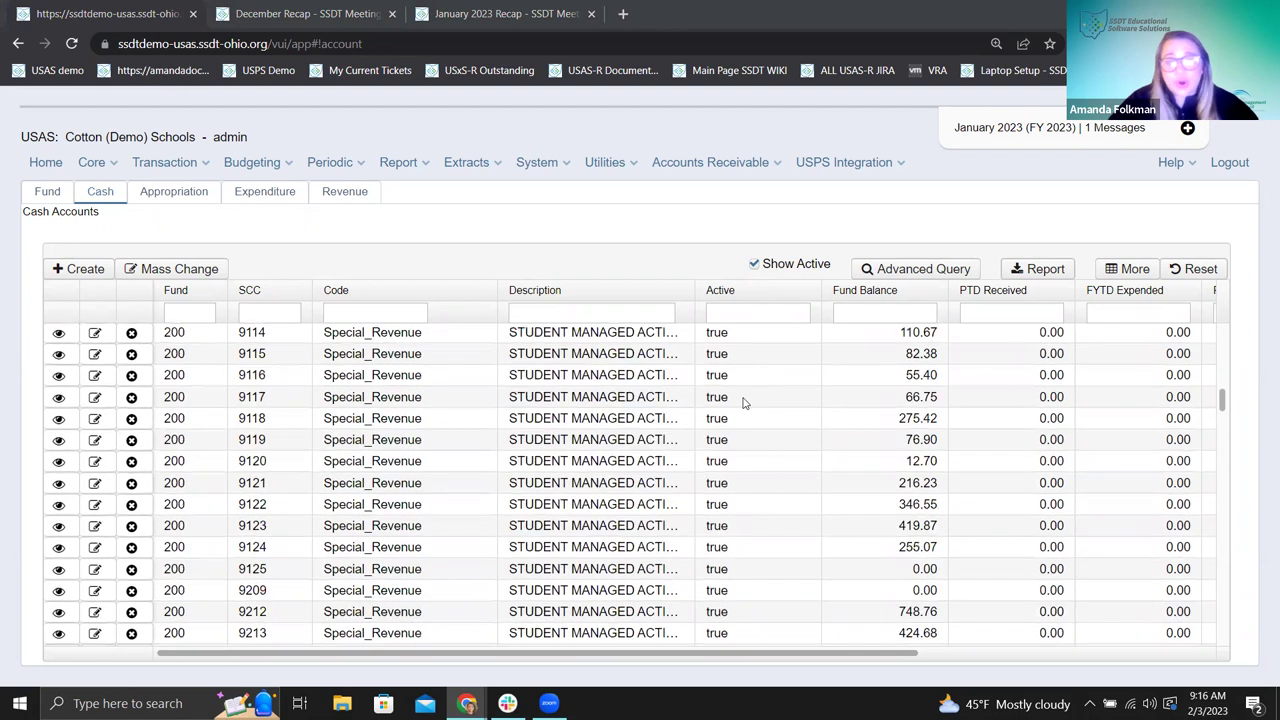
scroll(743, 402, "down", 5)
scroll(743, 402, "up", 10)
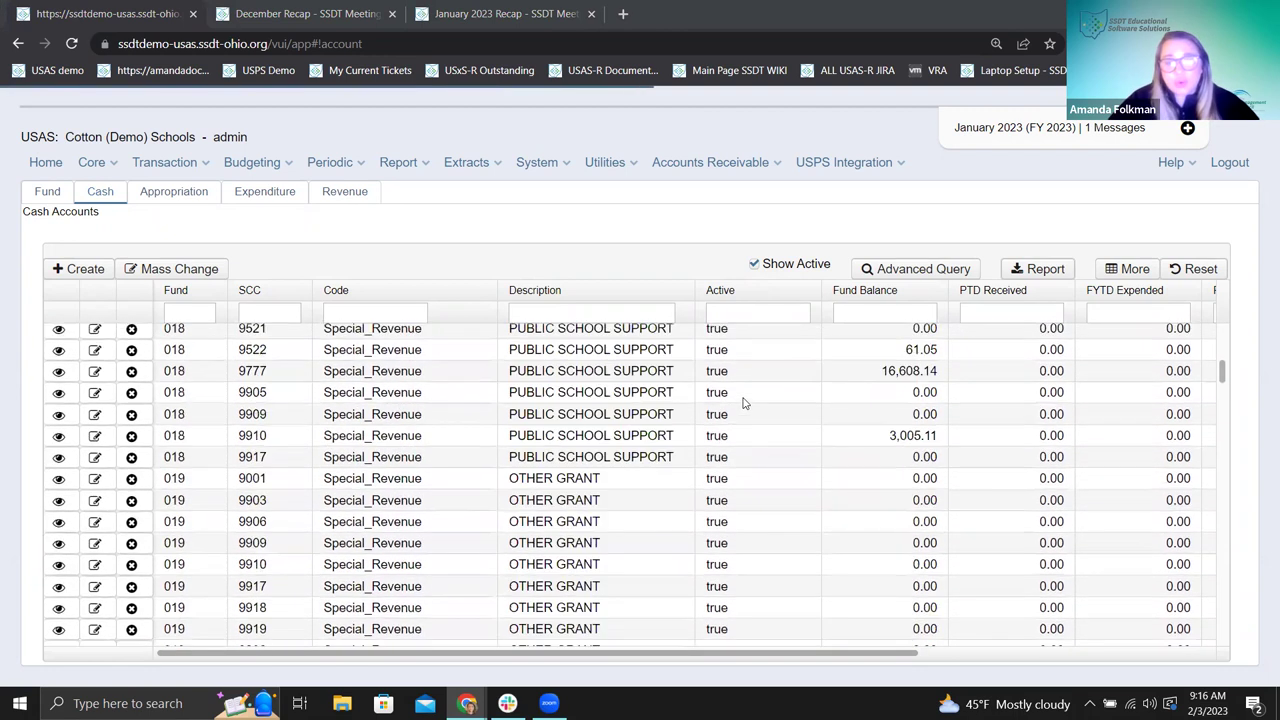
scroll(743, 402, "up", 10)
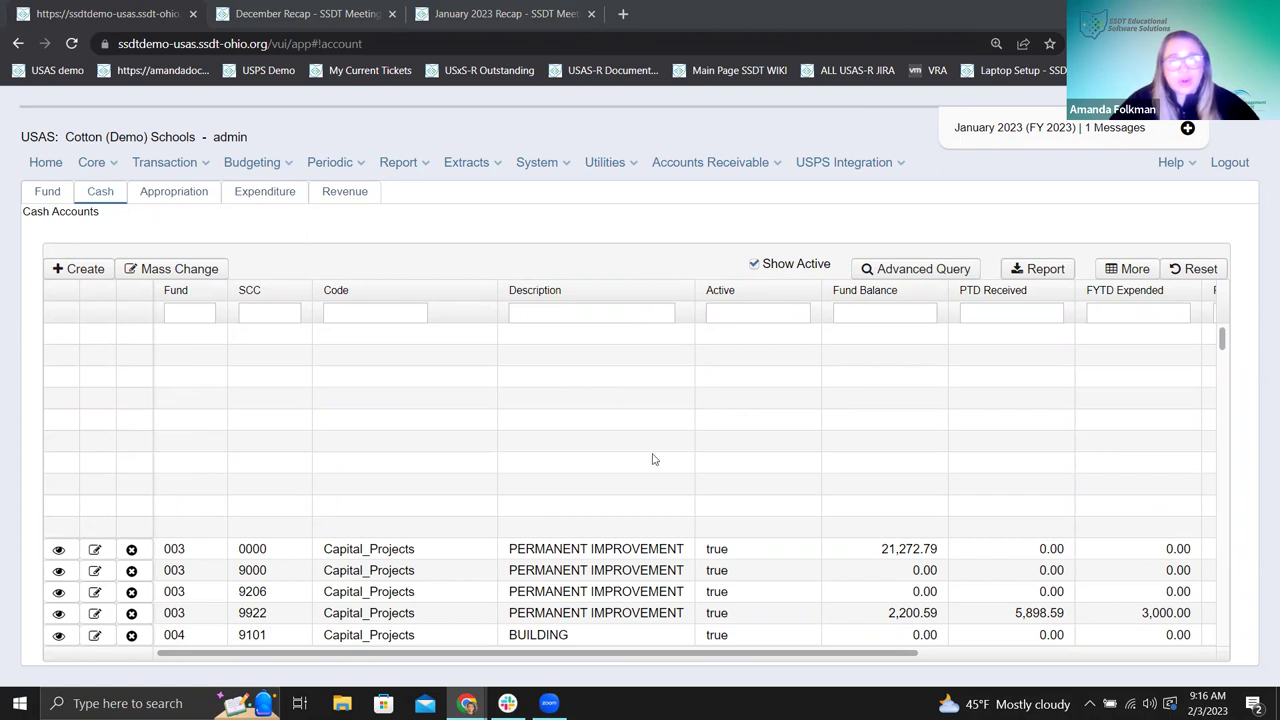
- Open the Expenditure accounts, include the inactive accounts to examine object 113's Active value, and restore the Show Active filter
left_click(262, 192)
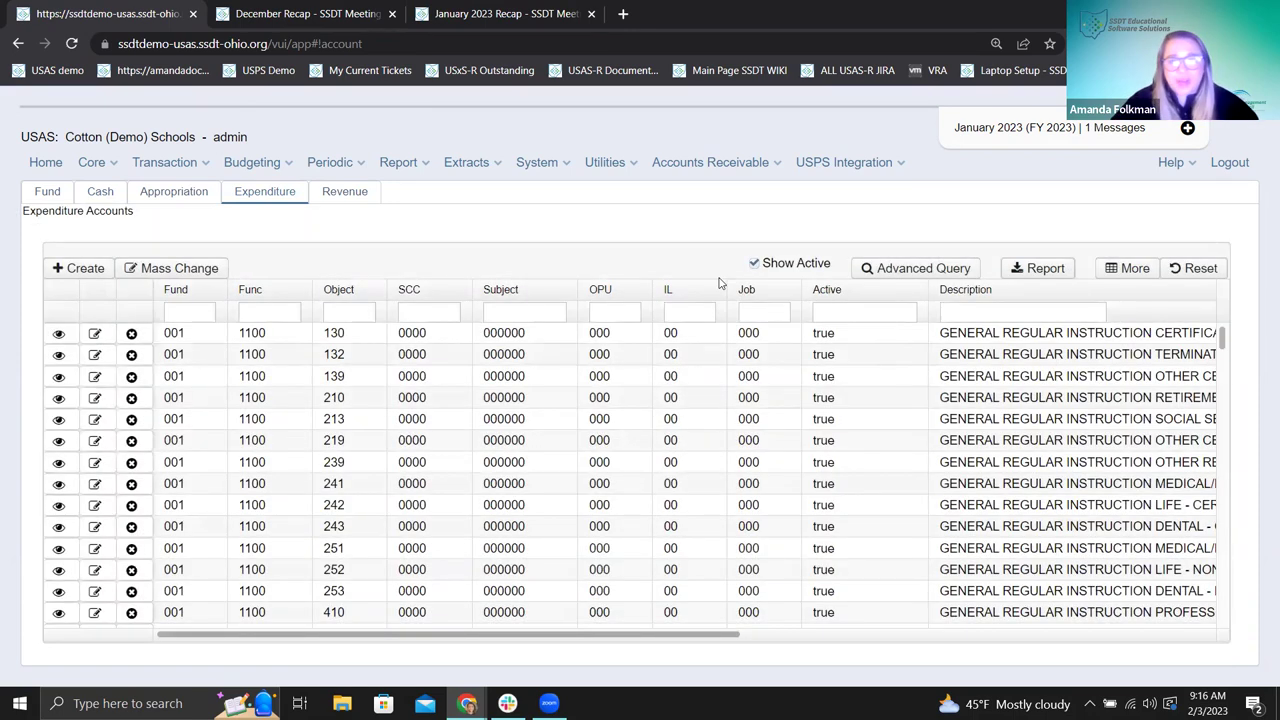
left_click(754, 264)
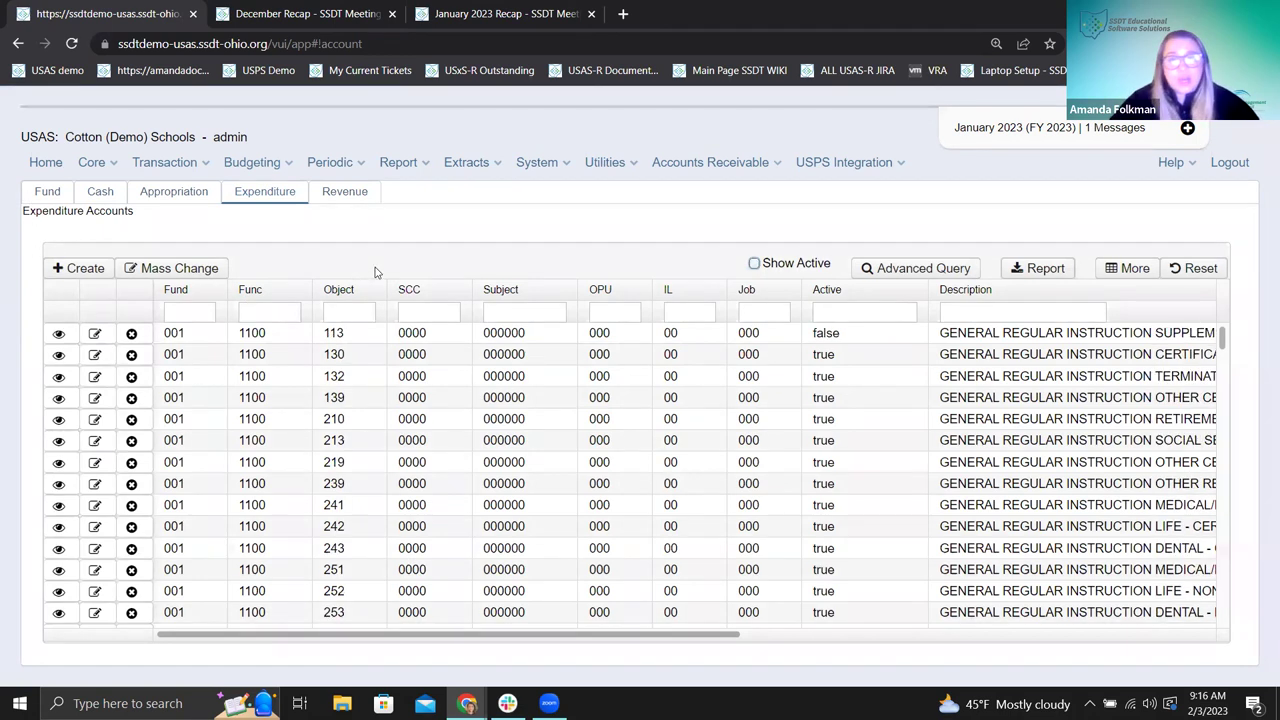
left_click(833, 340)
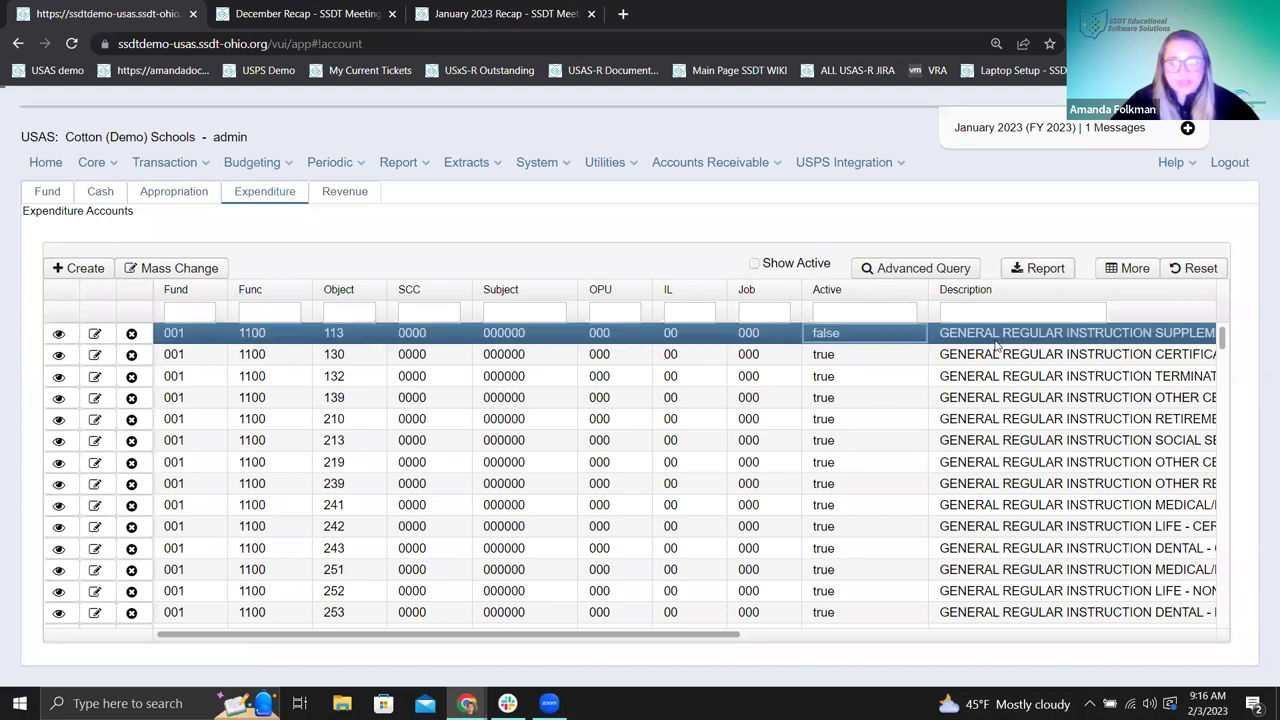
left_click(1230, 254)
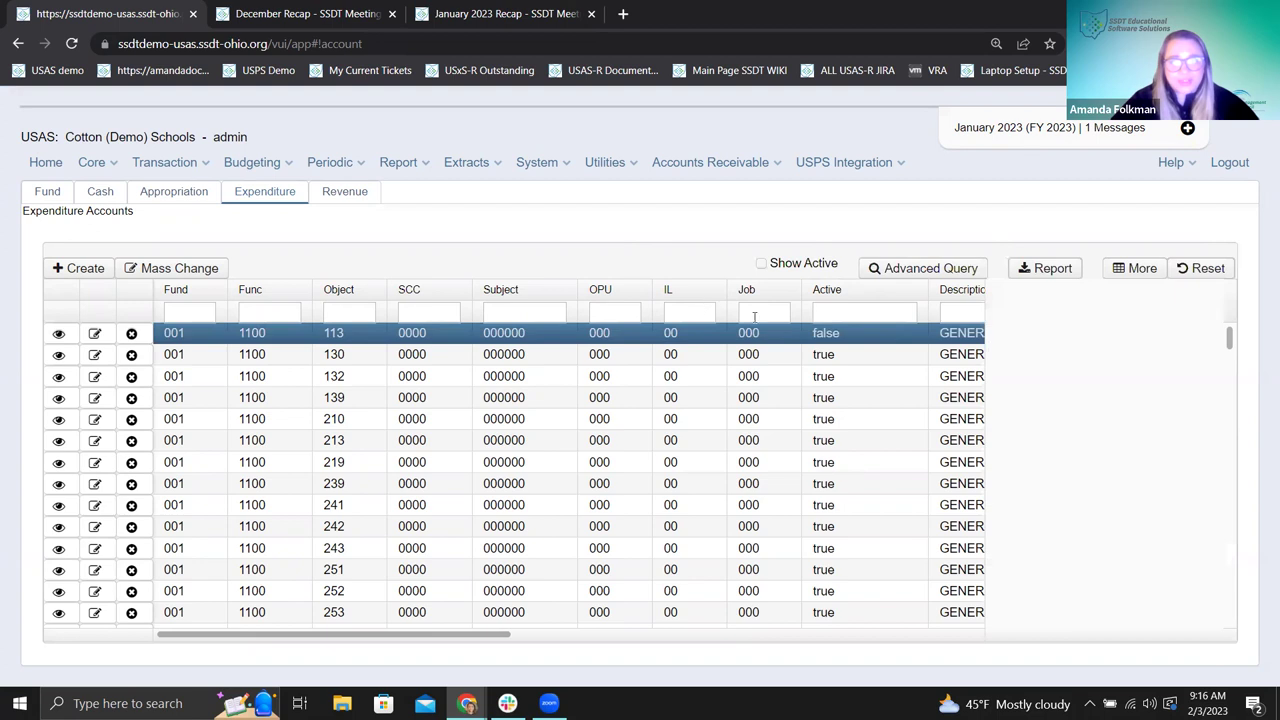
left_click(761, 263)
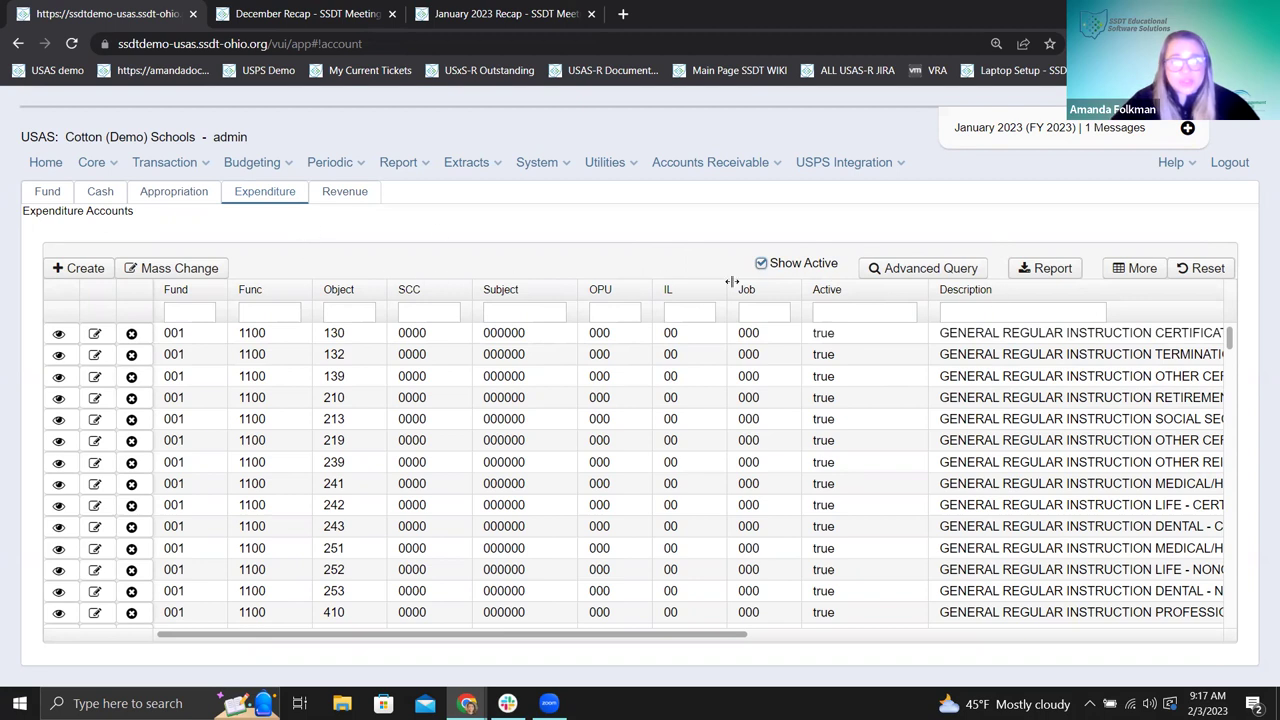
- Examine the Fund, Object and Active column filters of the Expenditure accounts without entering any criteria
left_click(201, 312)
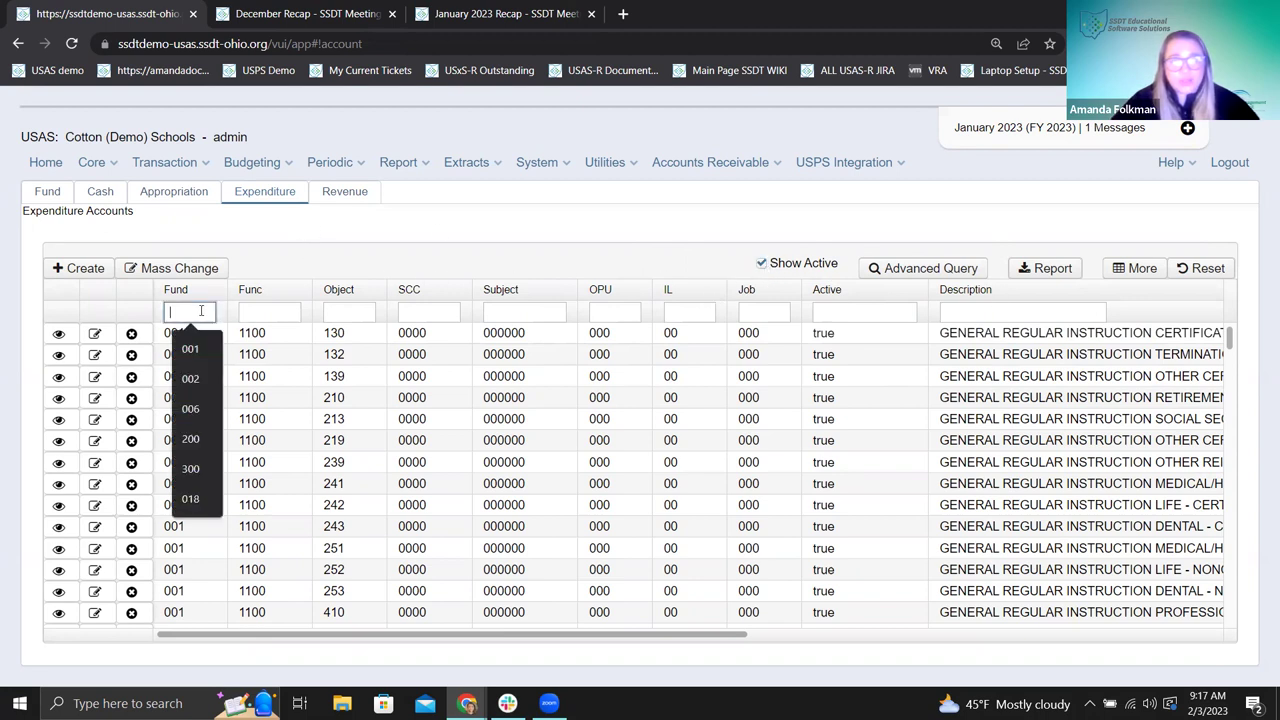
left_click(355, 311)
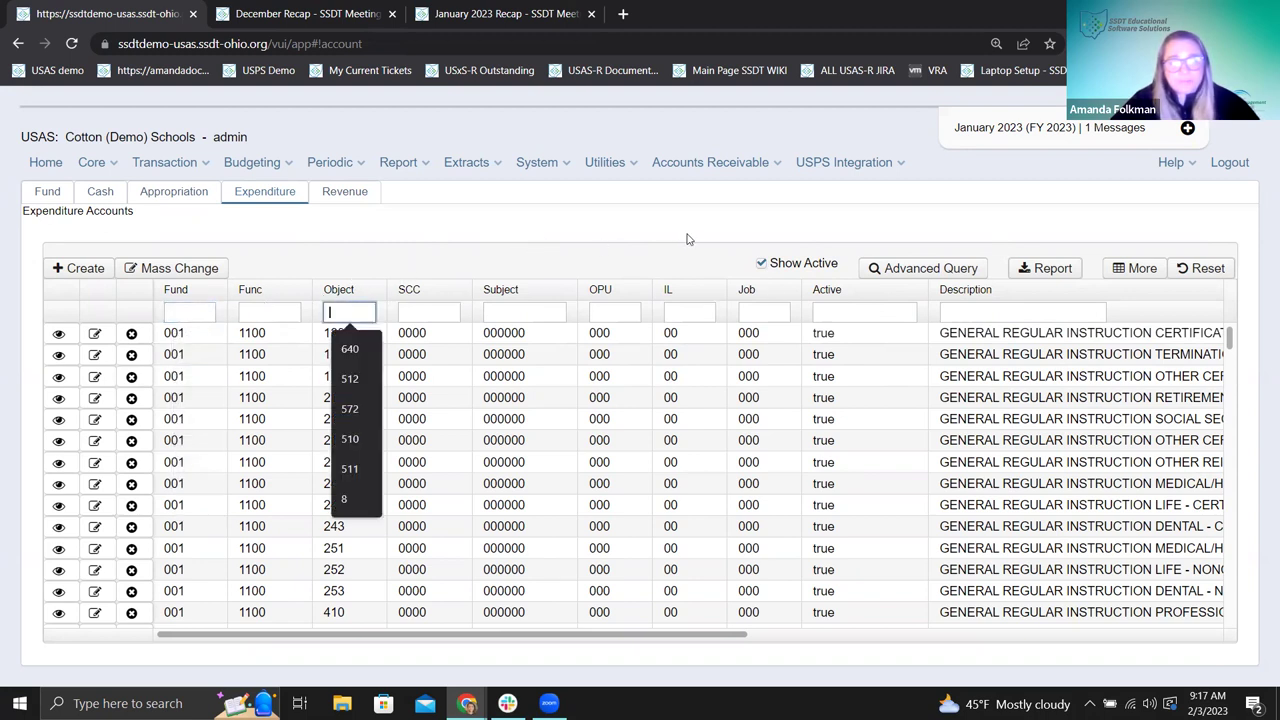
left_click(830, 312)
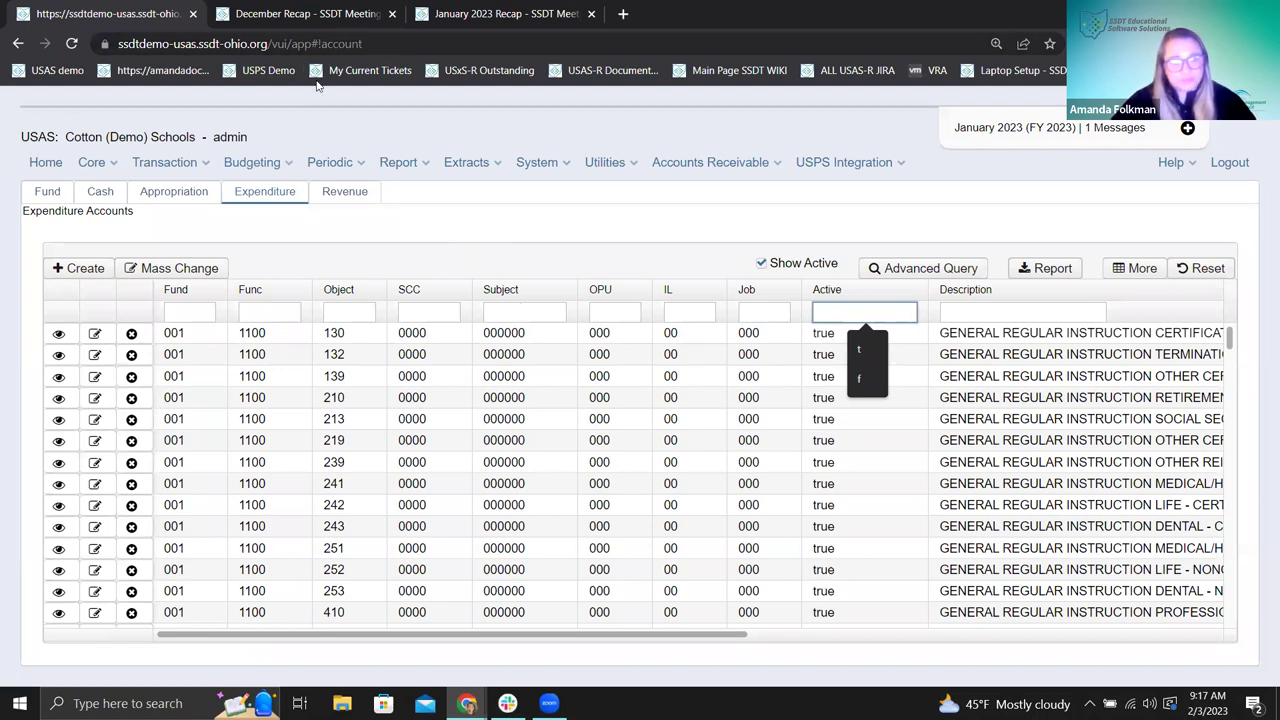
- Turn off Show Active for the Revenue accounts, and examine the Active column of the Appropriation accounts
left_click(350, 192)
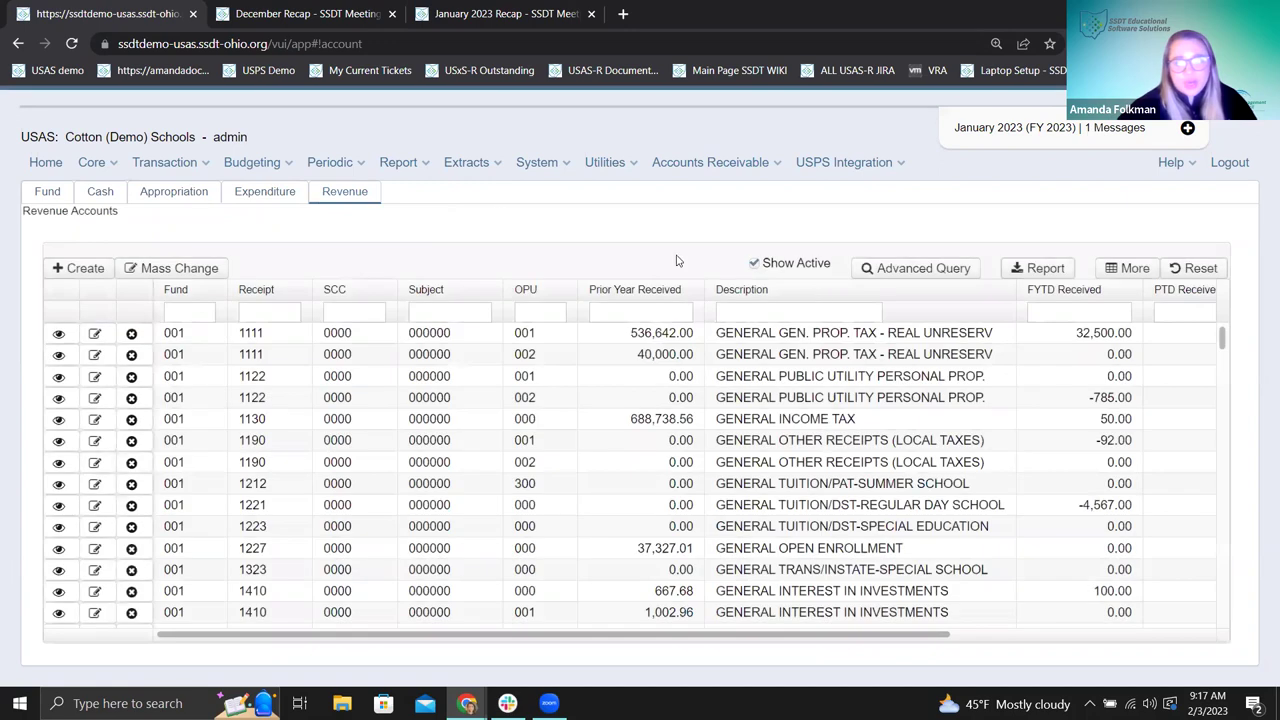
left_click(754, 264)
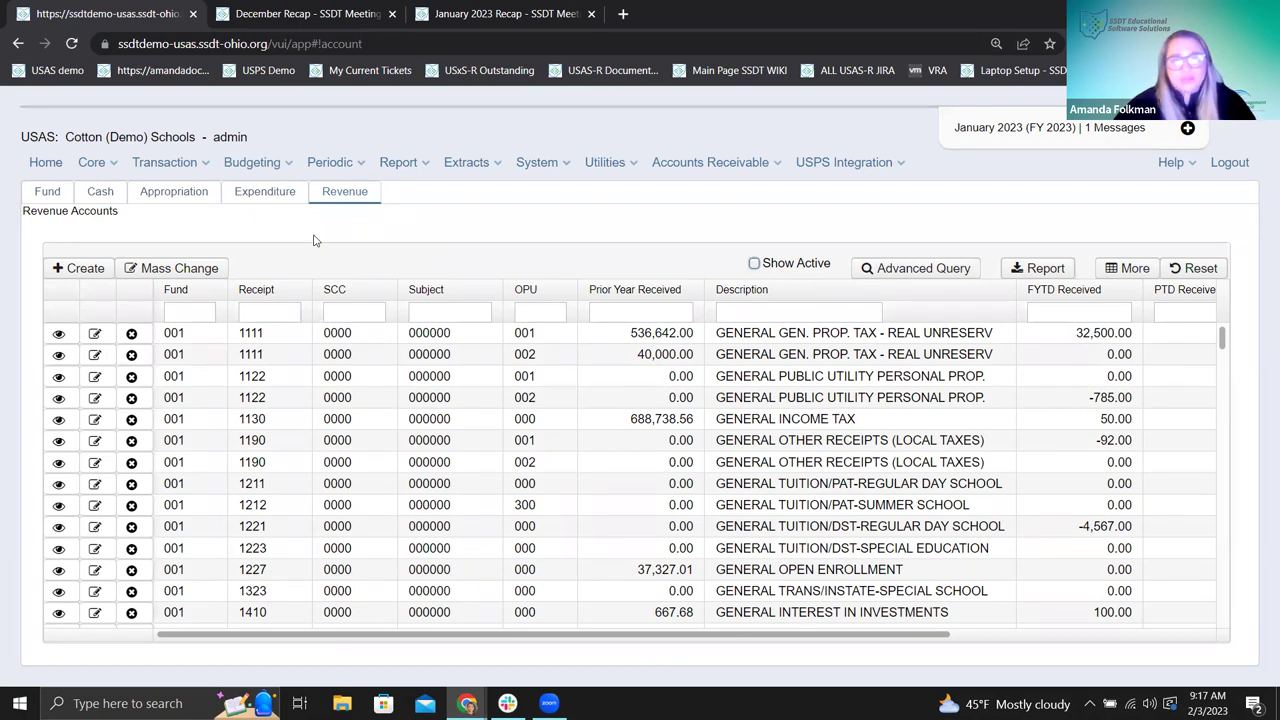
left_click(152, 200)
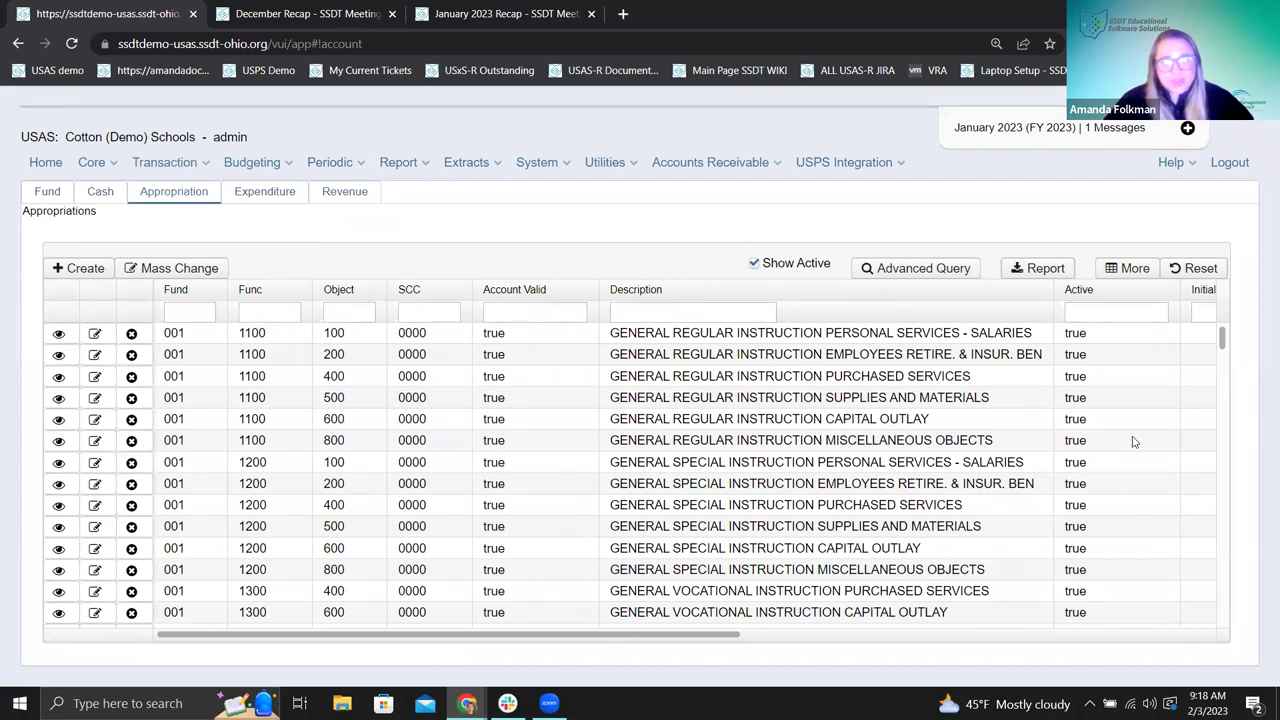
- Reopen the Revenue accounts and return to the USAS-R Releases section of the January 2023 Recap page
left_click(345, 191)
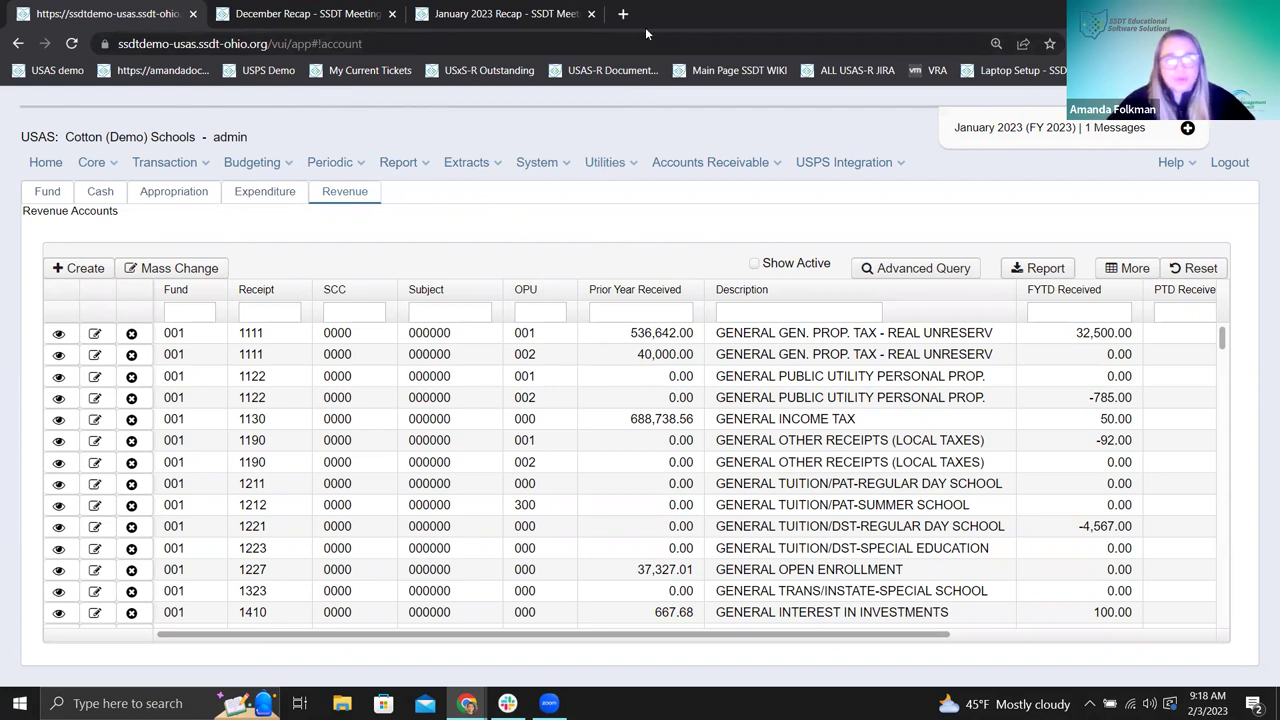
left_click(460, 16)
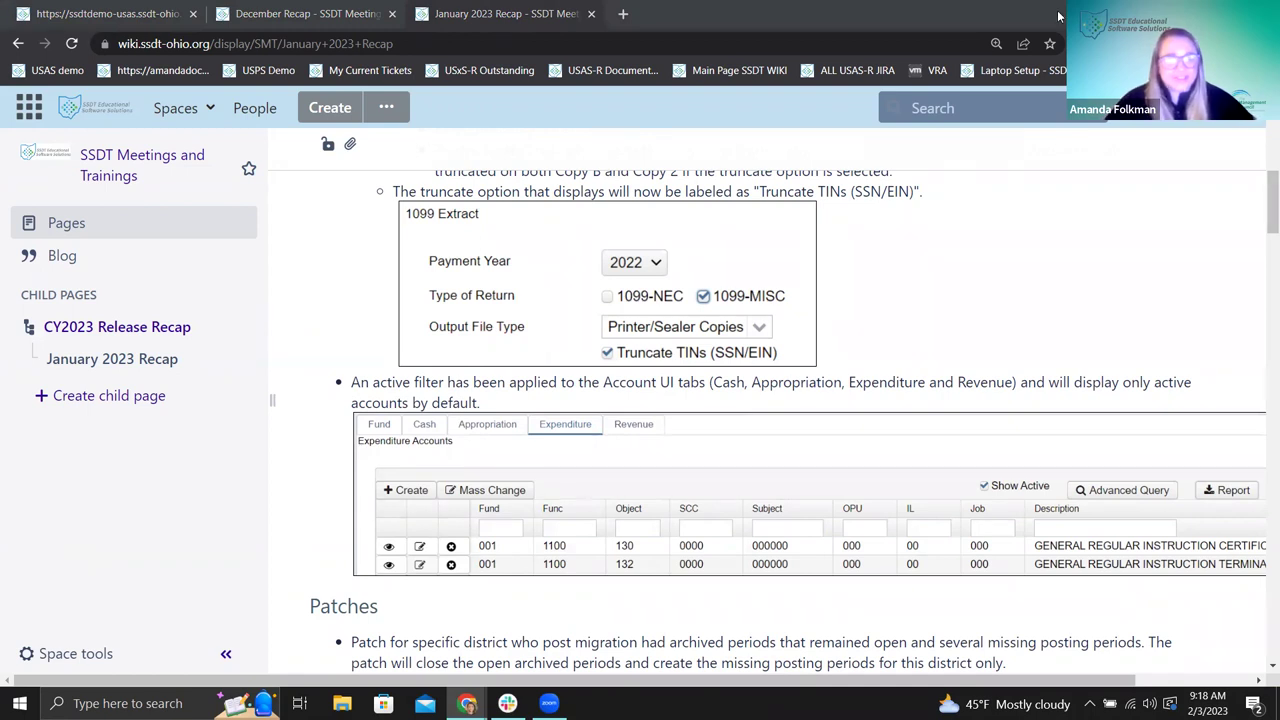
scroll(843, 667, "up", 10)
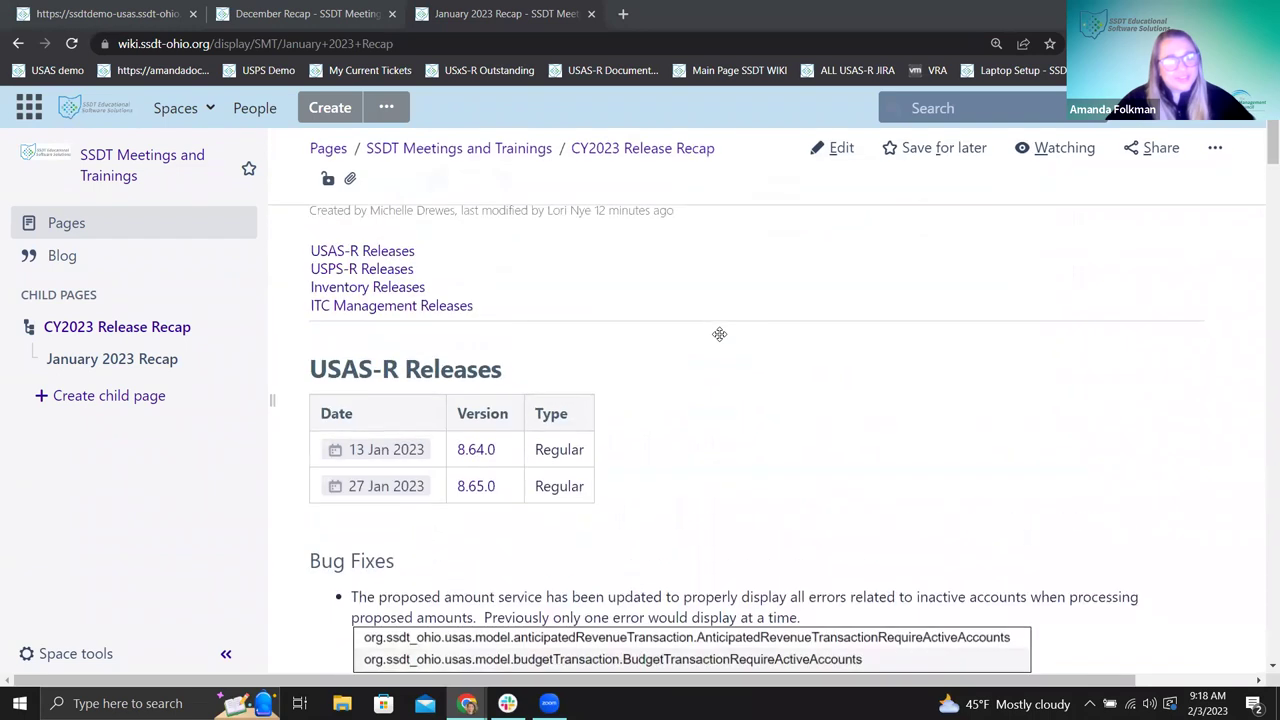
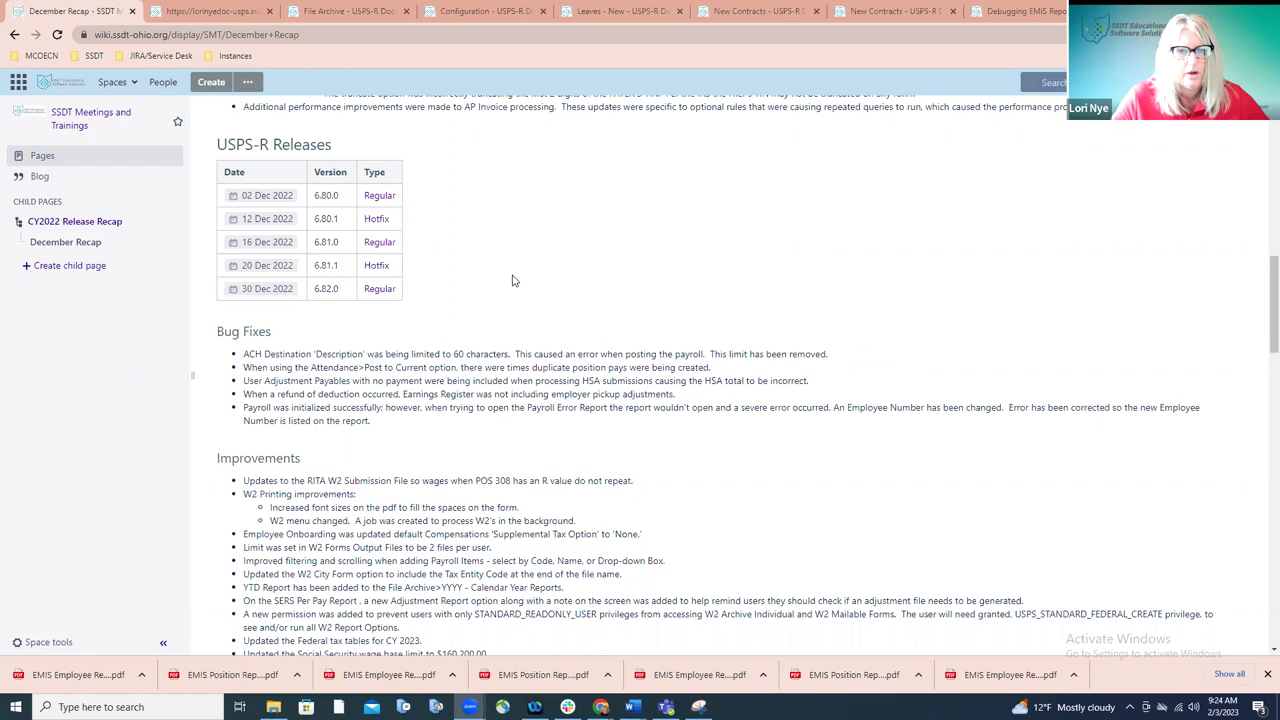
- Examine the USPS-R Bug Fixes and Improvements in the December Recap, checking the Calendar Year Reports entry in the File Archive documentation
scroll(657, 299, "down", 1)
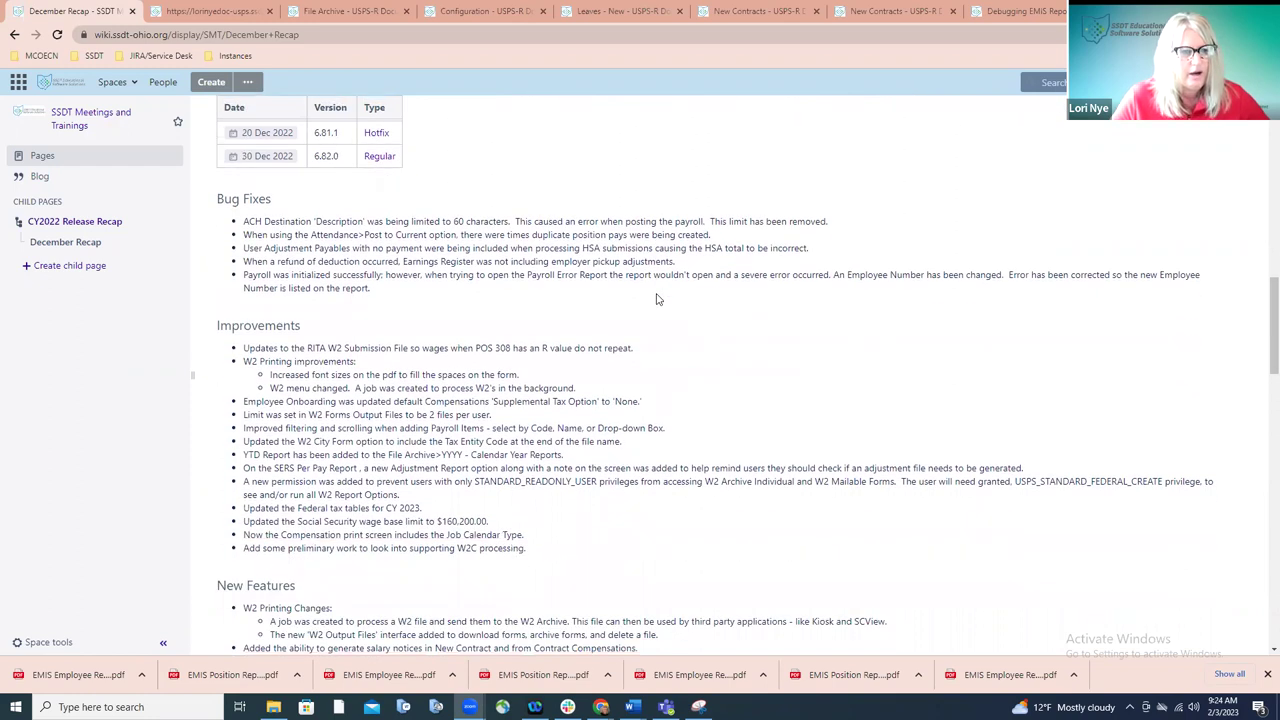
scroll(657, 299, "down", 1)
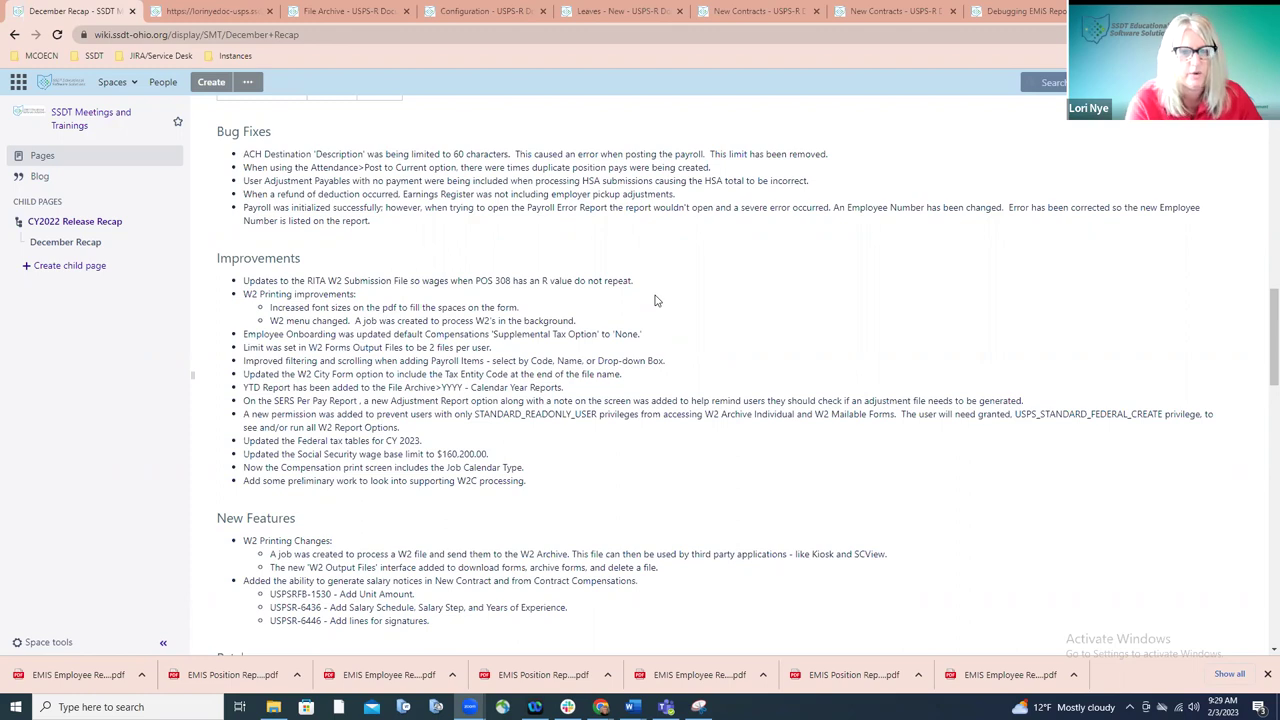
left_click(353, 14)
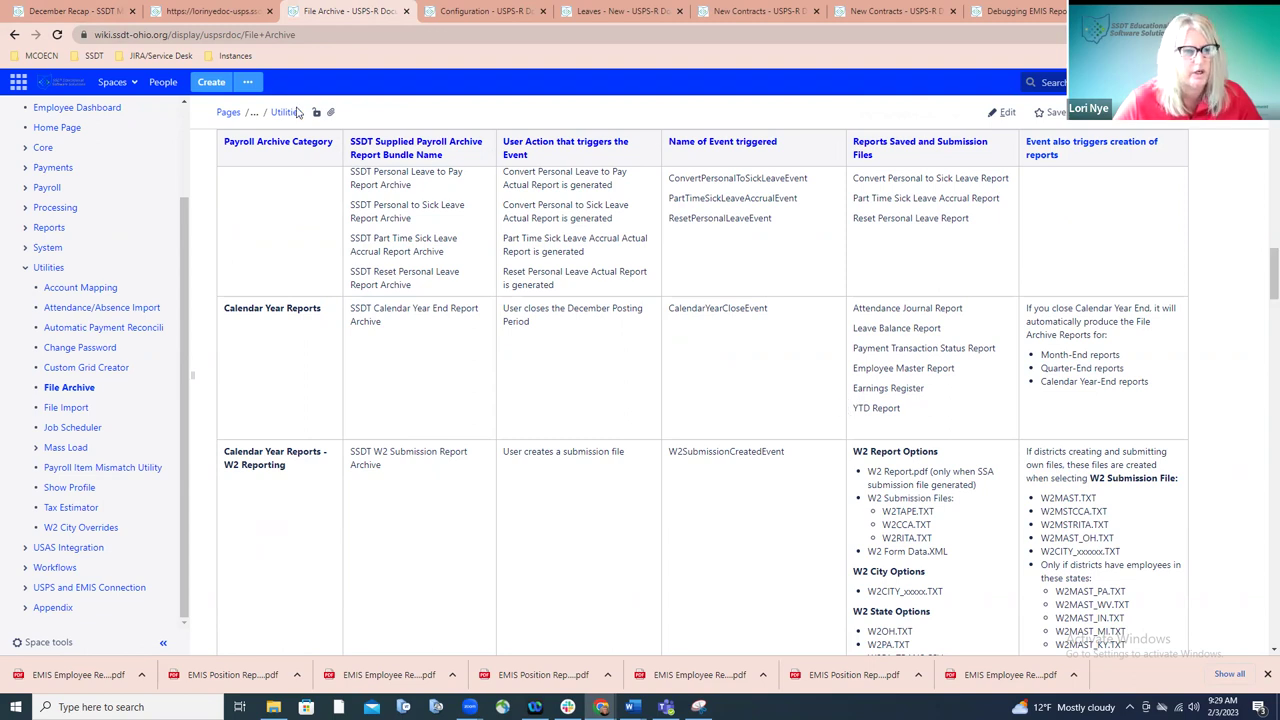
left_click(97, 14)
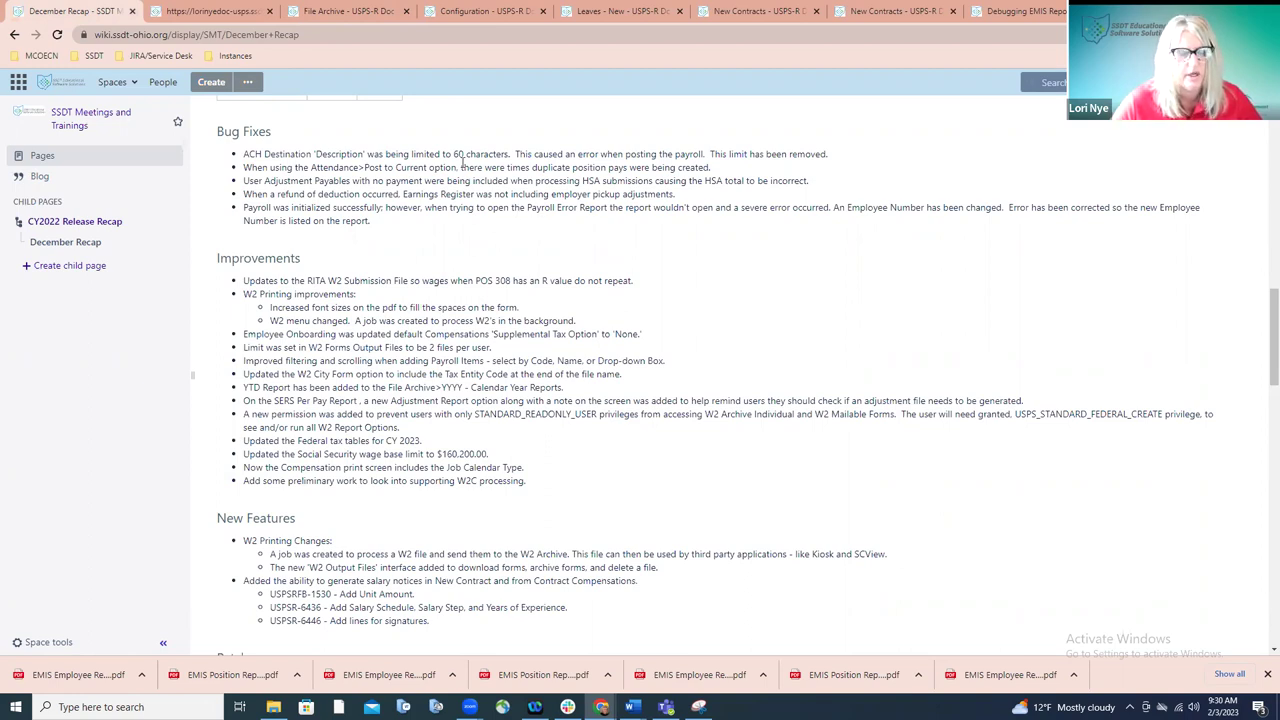
- Switch to the USPS demo application, keep its session alive, and open the SERS Per-Pay Report options
left_click(240, 18)
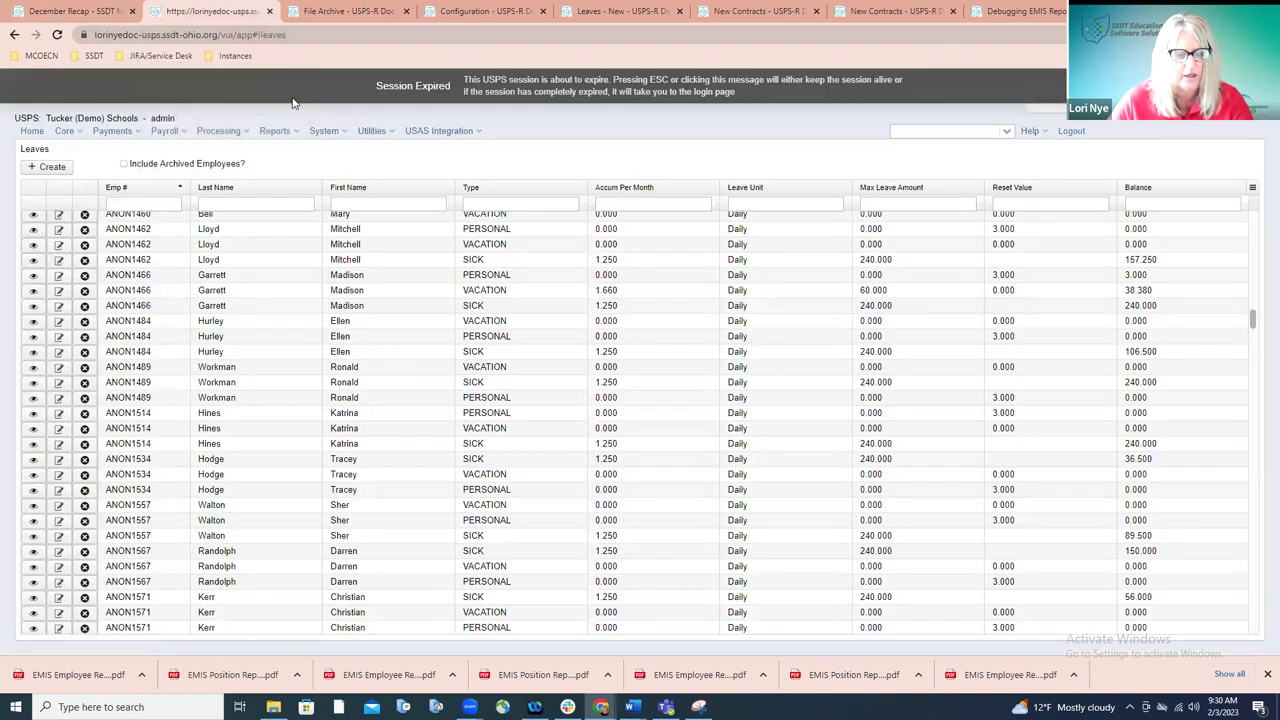
left_click(290, 104)
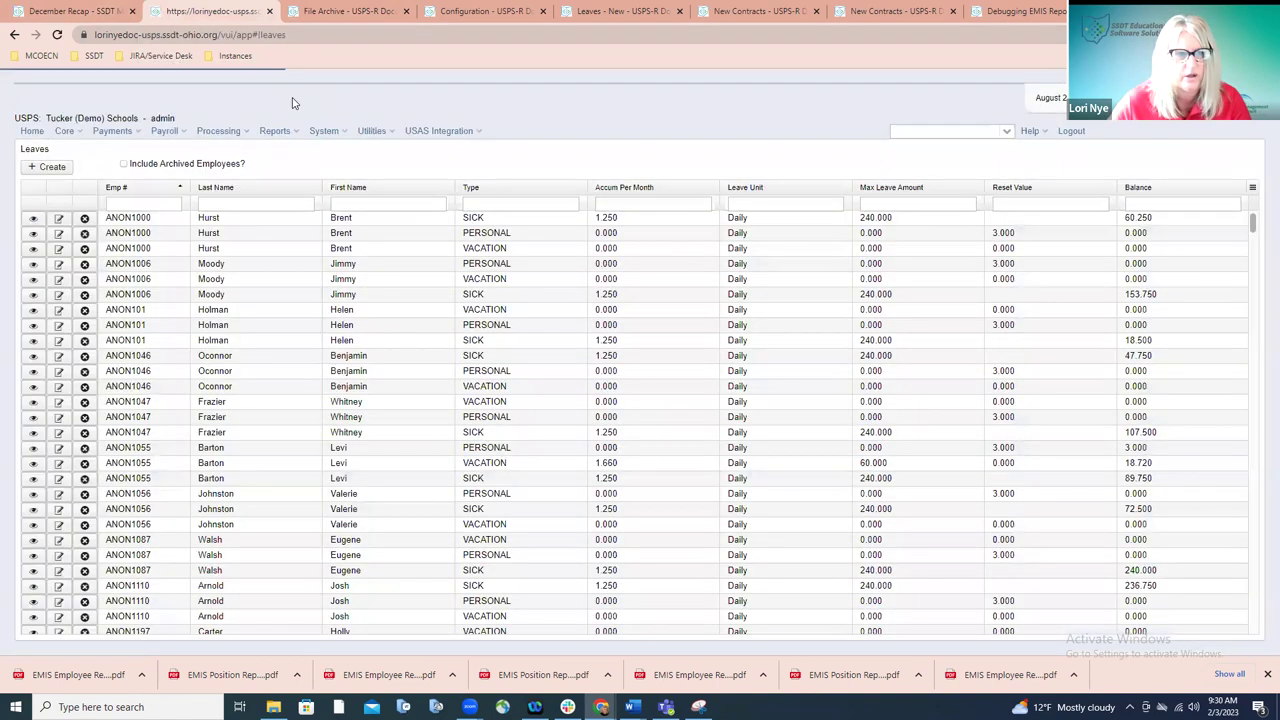
left_click(290, 132)
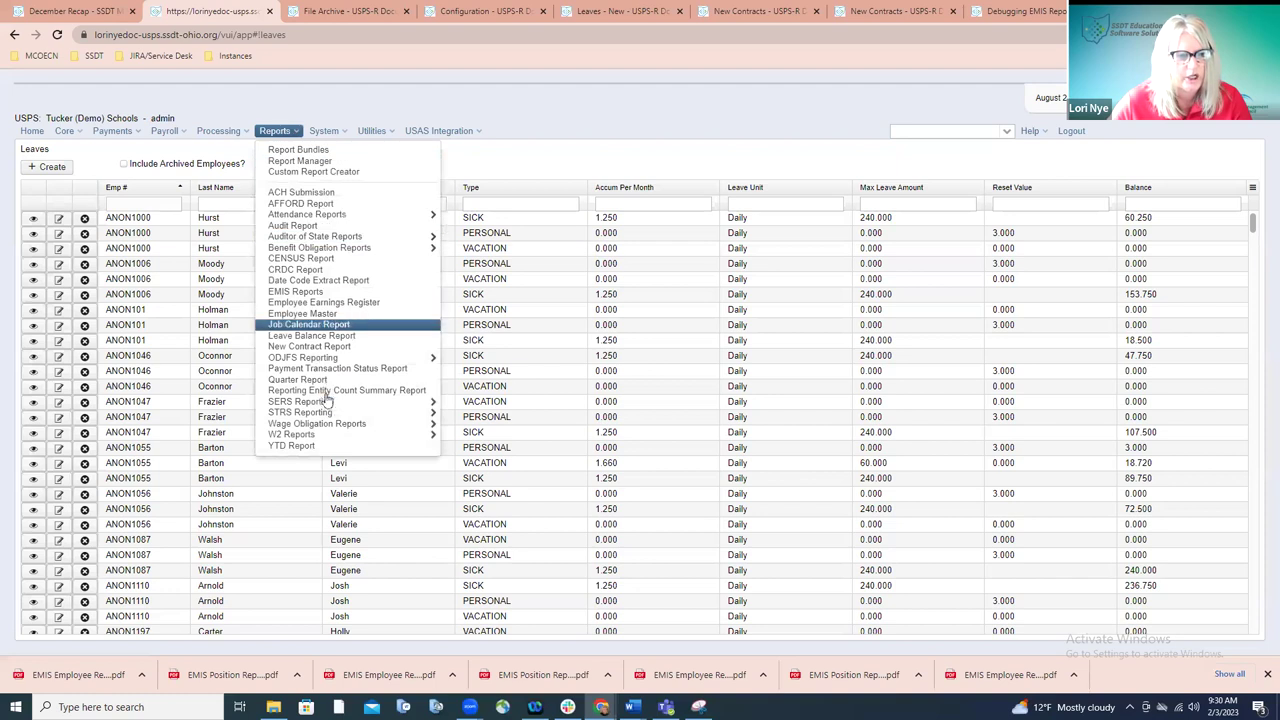
mouse_move(383, 402)
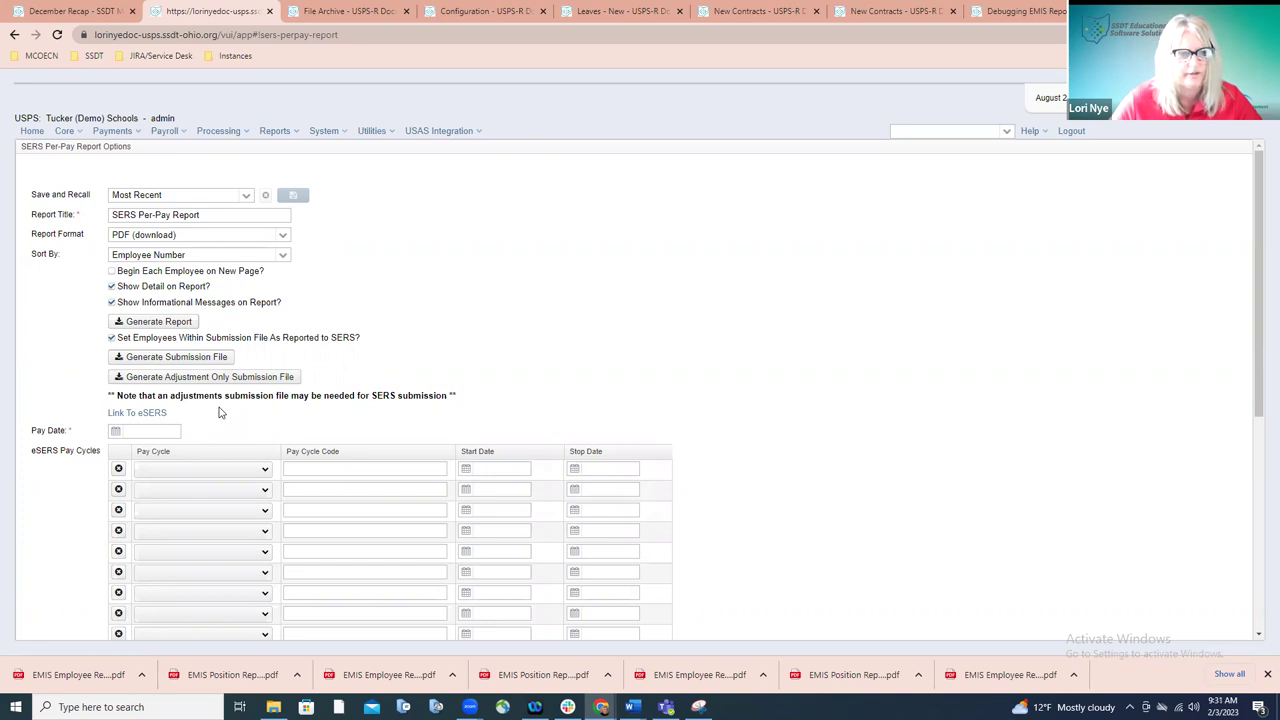
- Examine the December Recap's New Features, then the Salary Notice Configuration and Leaves - New documentation pages
left_click(100, 12)
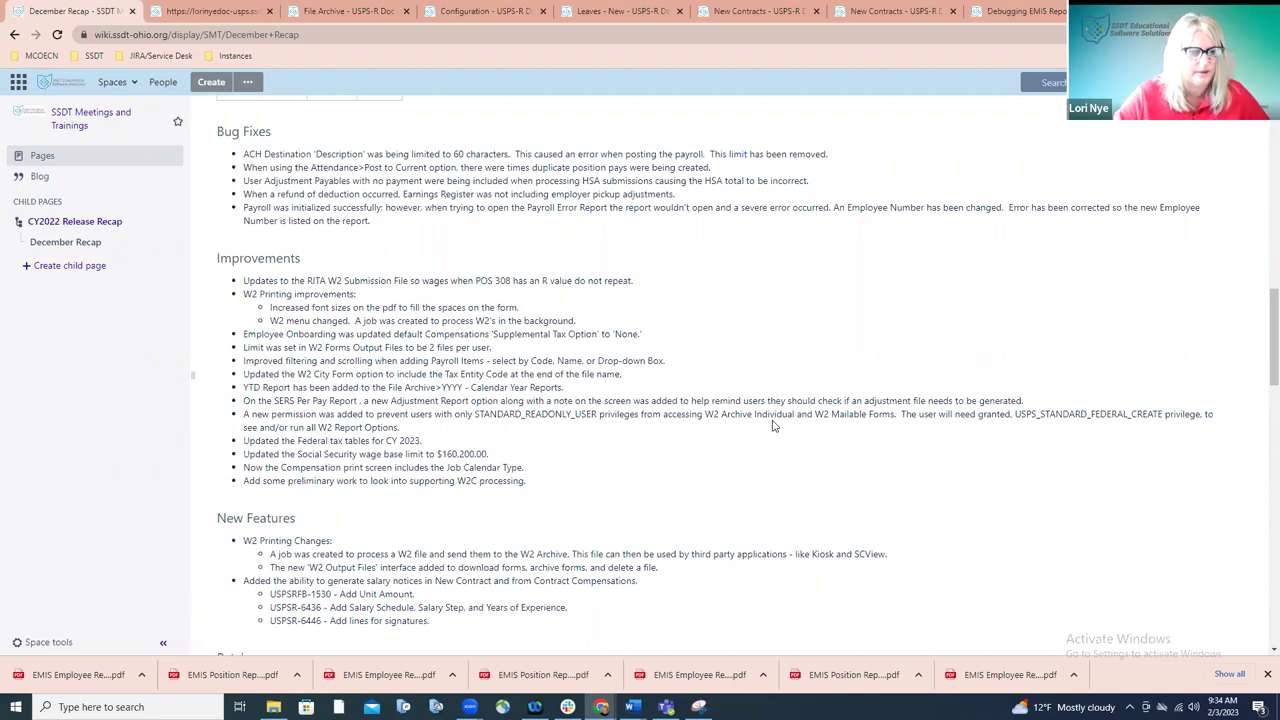
scroll(772, 425, "down", 2)
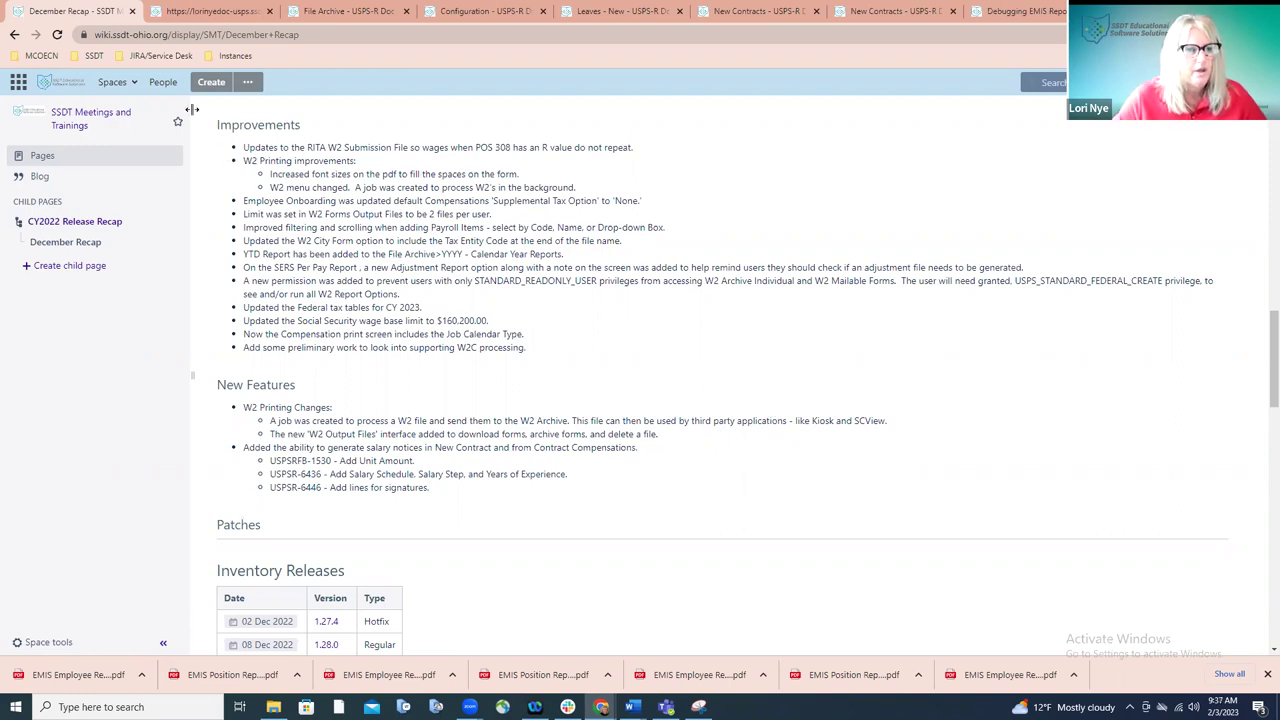
left_click(455, 22)
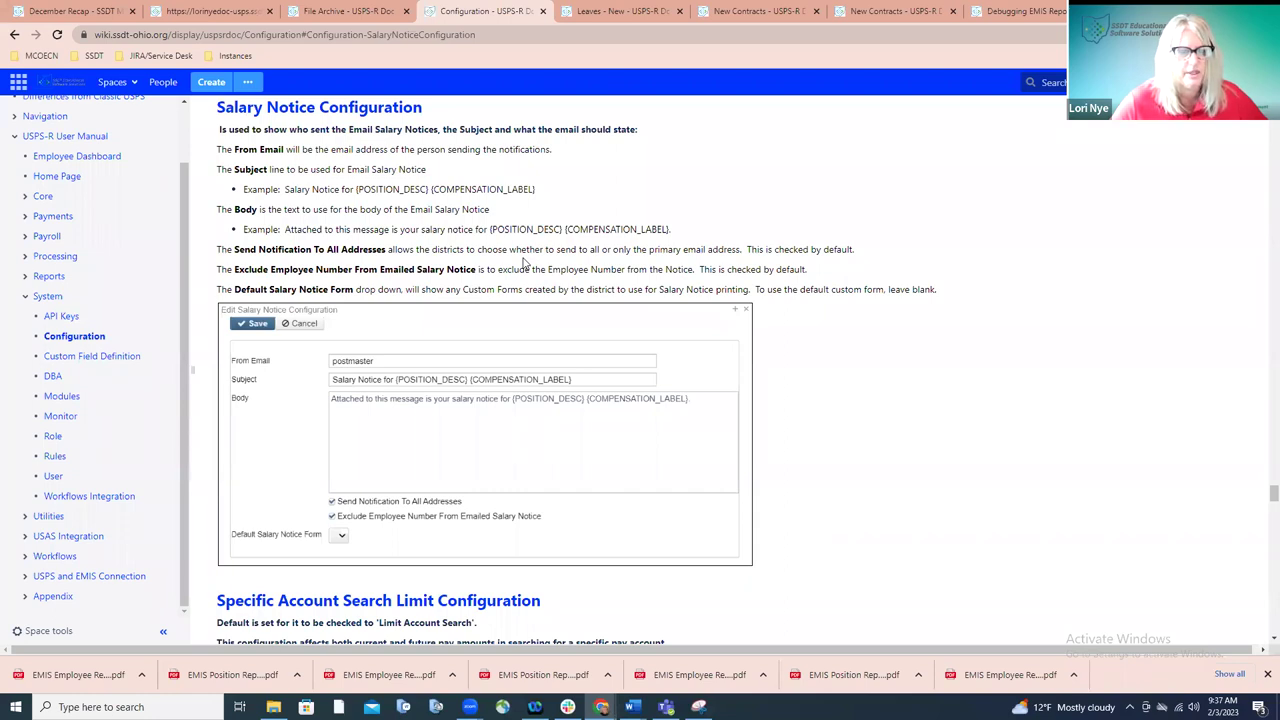
left_click(600, 16)
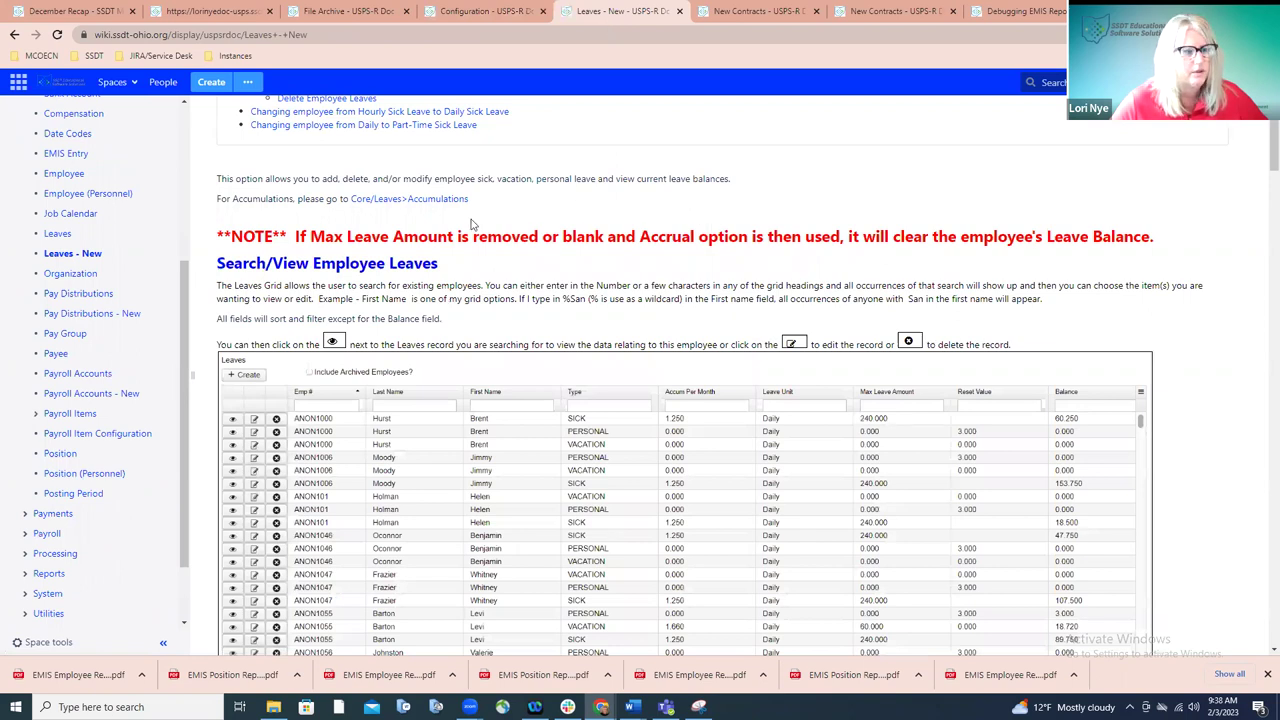
- Examine the New Contracts documentation on setting up Salary Notices and the options for creating and emailing them
left_click(742, 14)
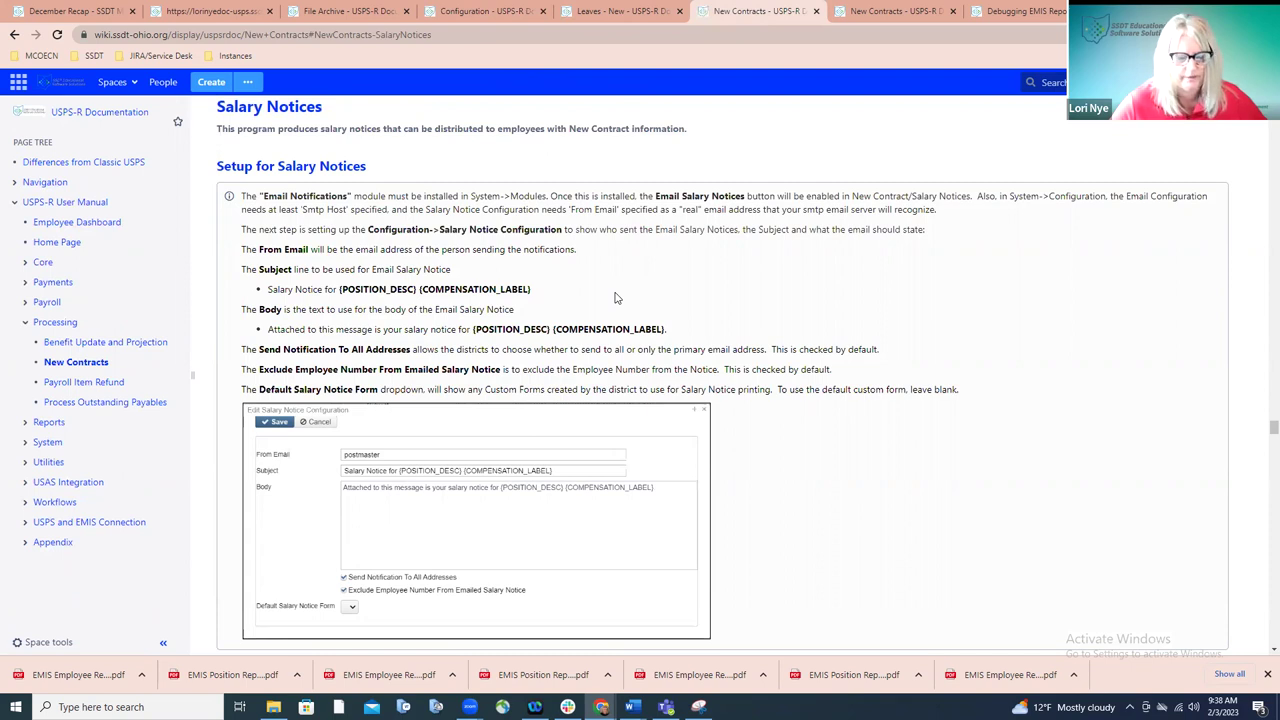
scroll(616, 298, "down", 1)
scroll(616, 298, "down", 3)
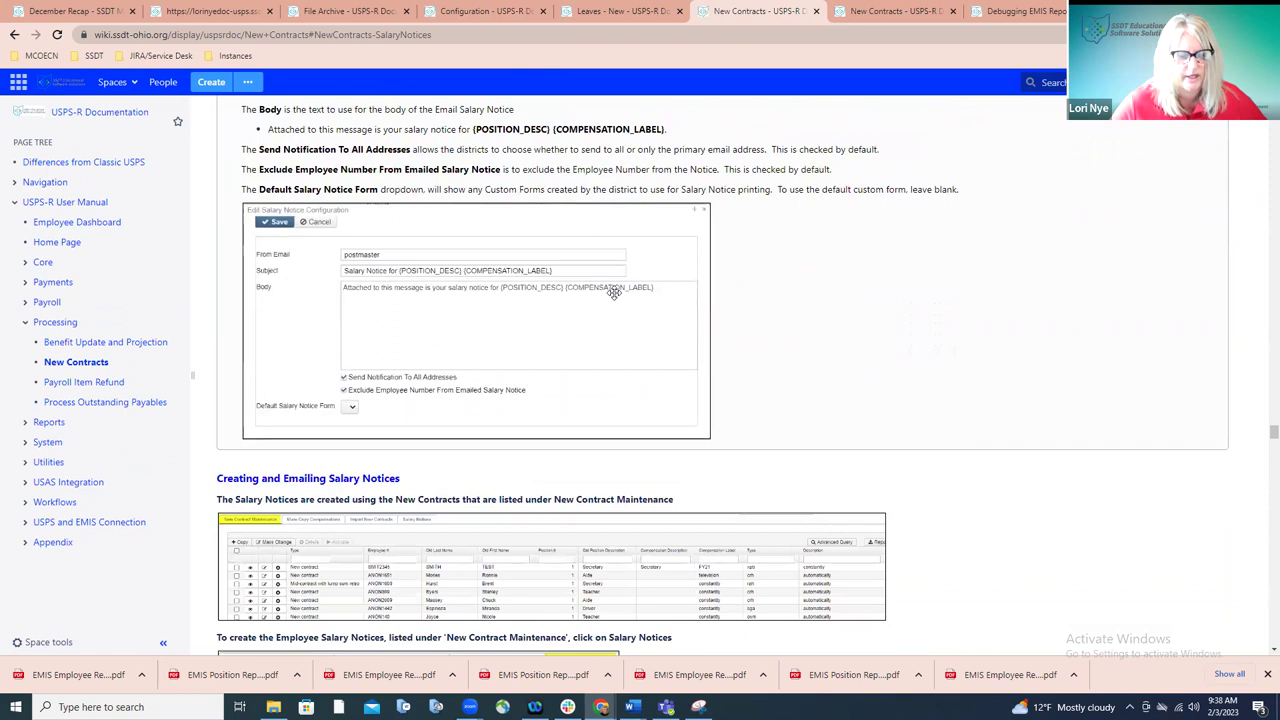
scroll(615, 292, "down", 1)
scroll(614, 292, "down", 4)
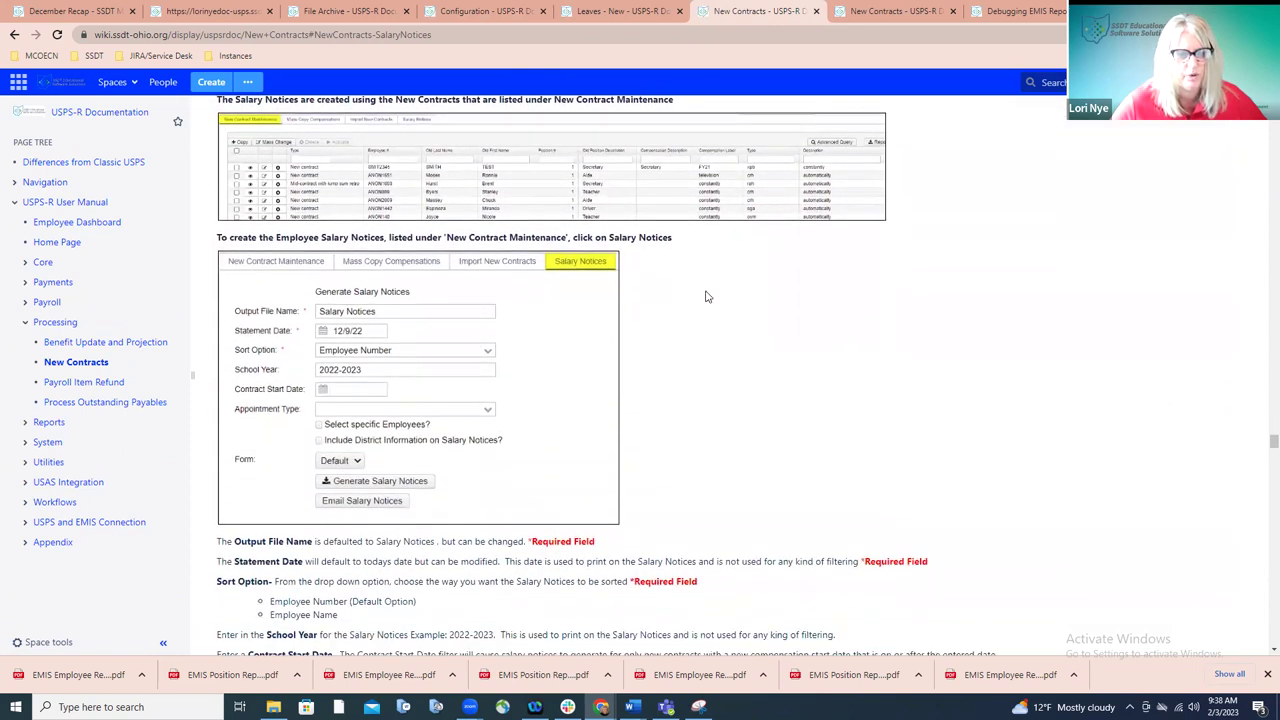
scroll(706, 296, "down", 1)
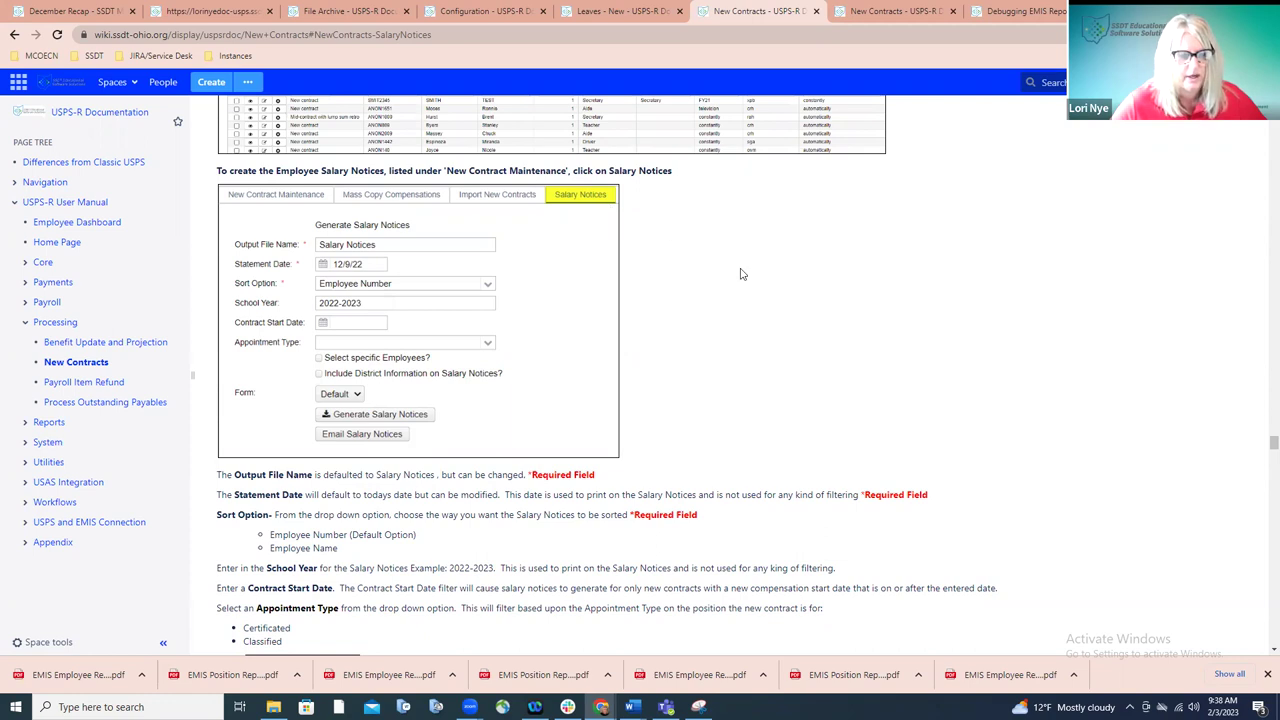
scroll(741, 274, "down", 2)
scroll(741, 274, "up", 1)
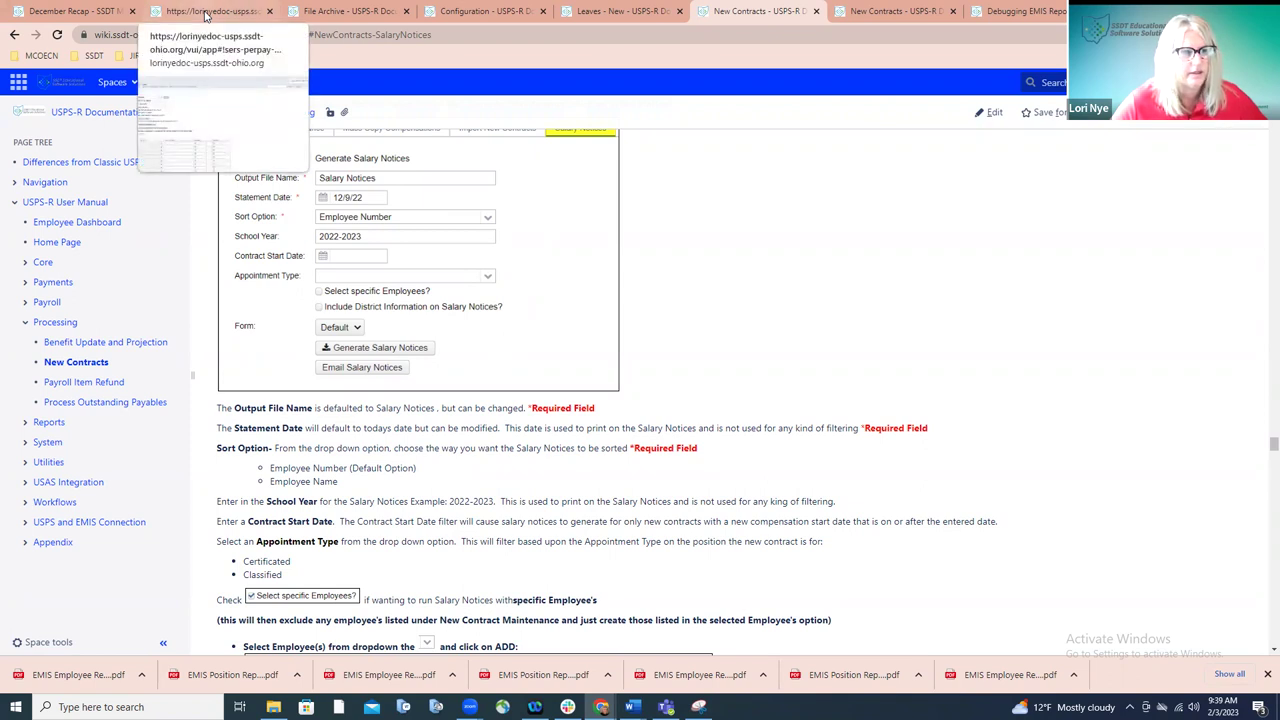
- Revisit the December Recap, then examine the New Contracts documentation on custom salary notice fields, form creation and the default form setting
left_click(70, 14)
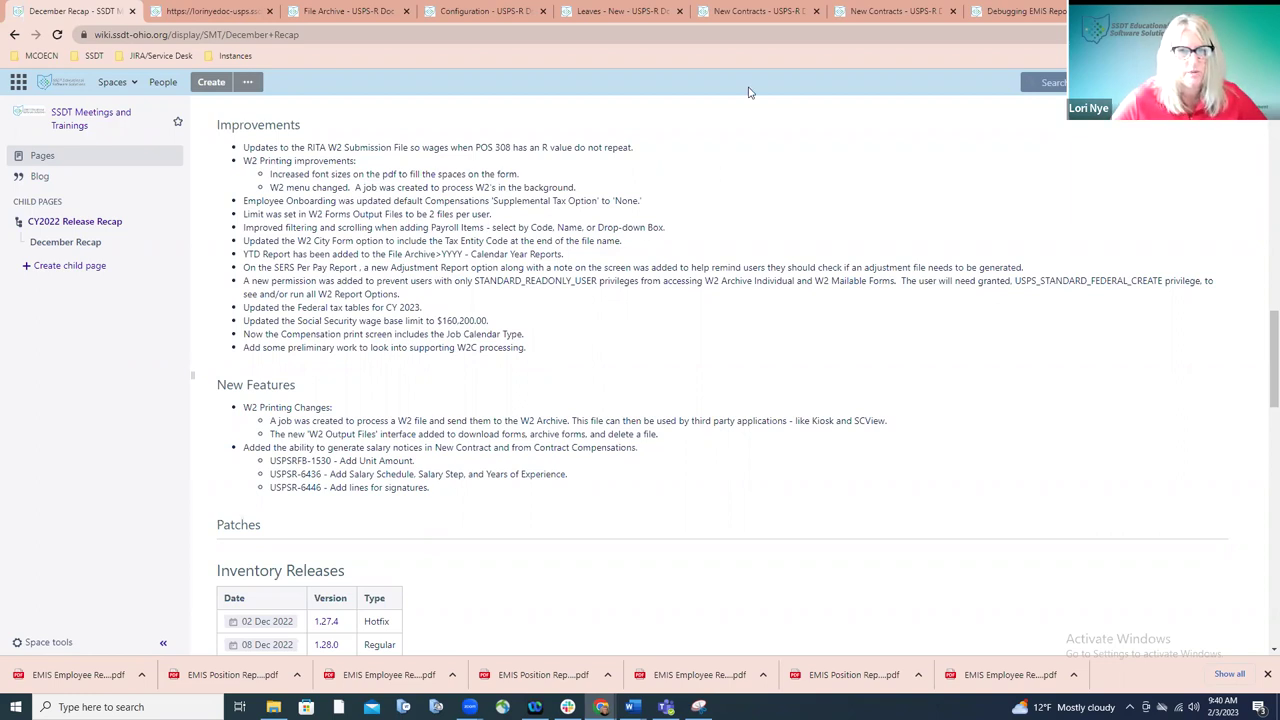
key("ctrl+6")
scroll(919, 395, "down", 5)
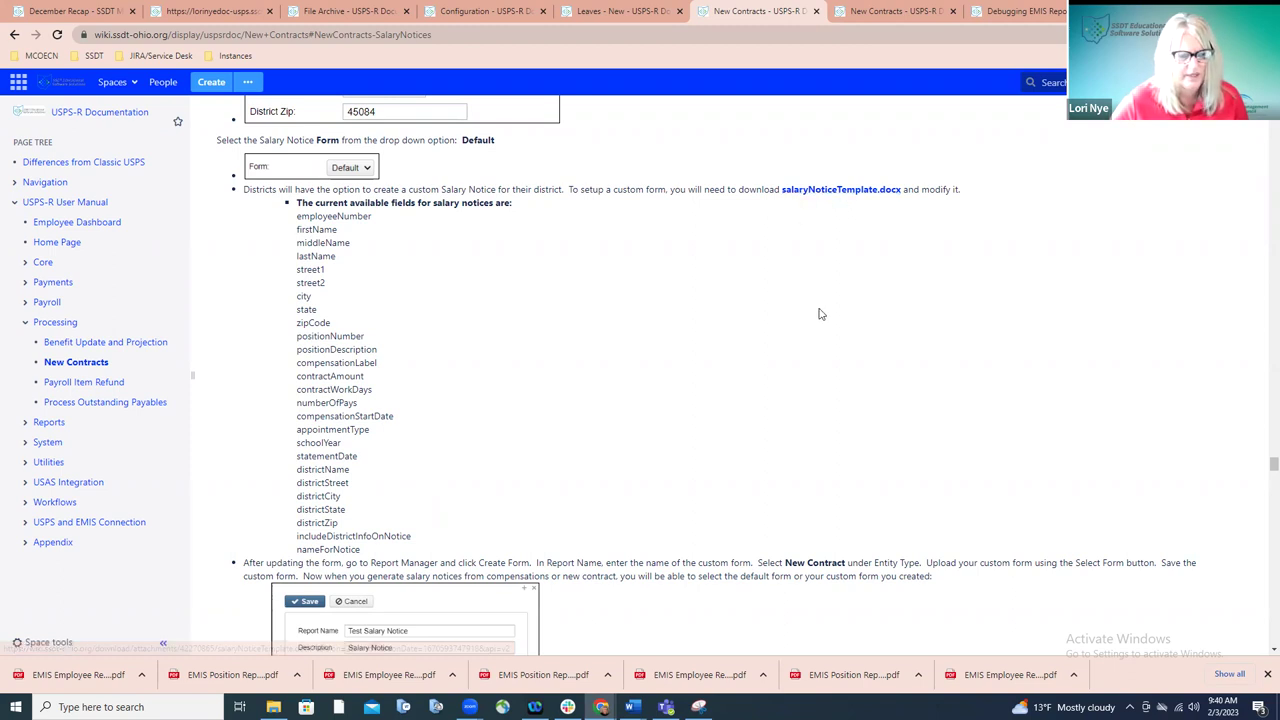
scroll(817, 314, "down", 3)
scroll(819, 314, "down", 2)
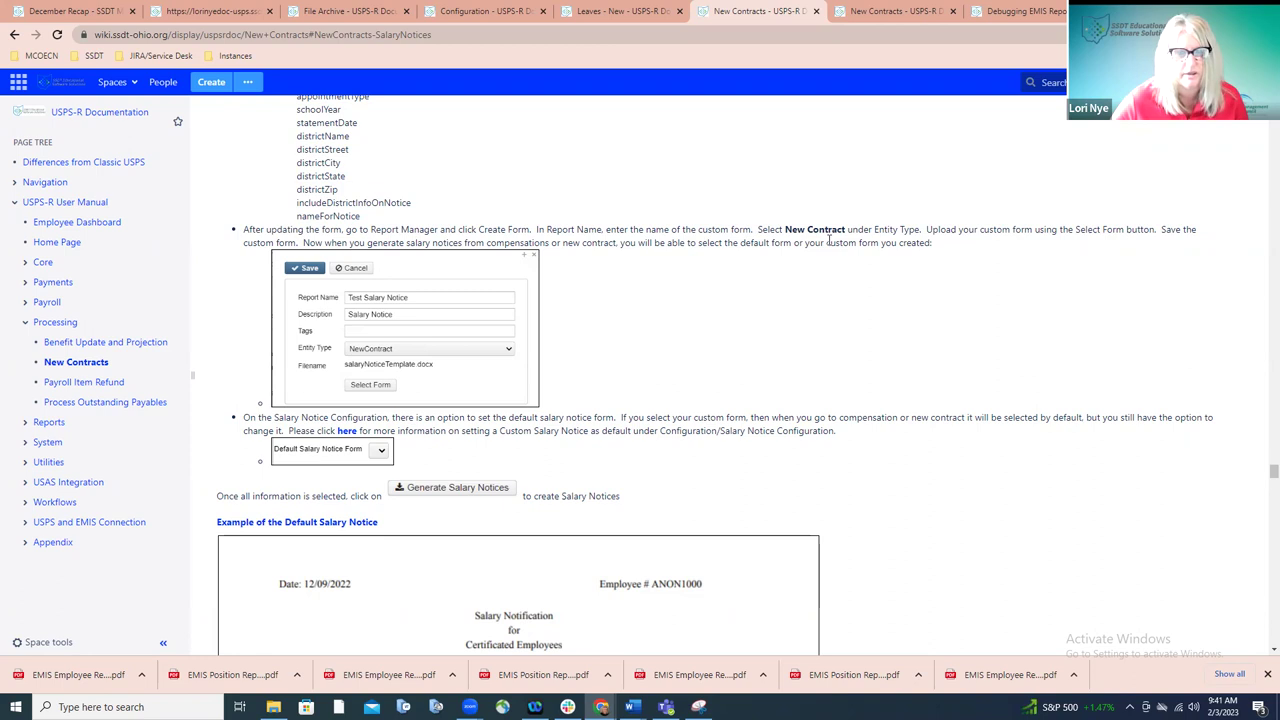
- Switch to the USPS demo application and open the Report Manager
left_click(205, 11)
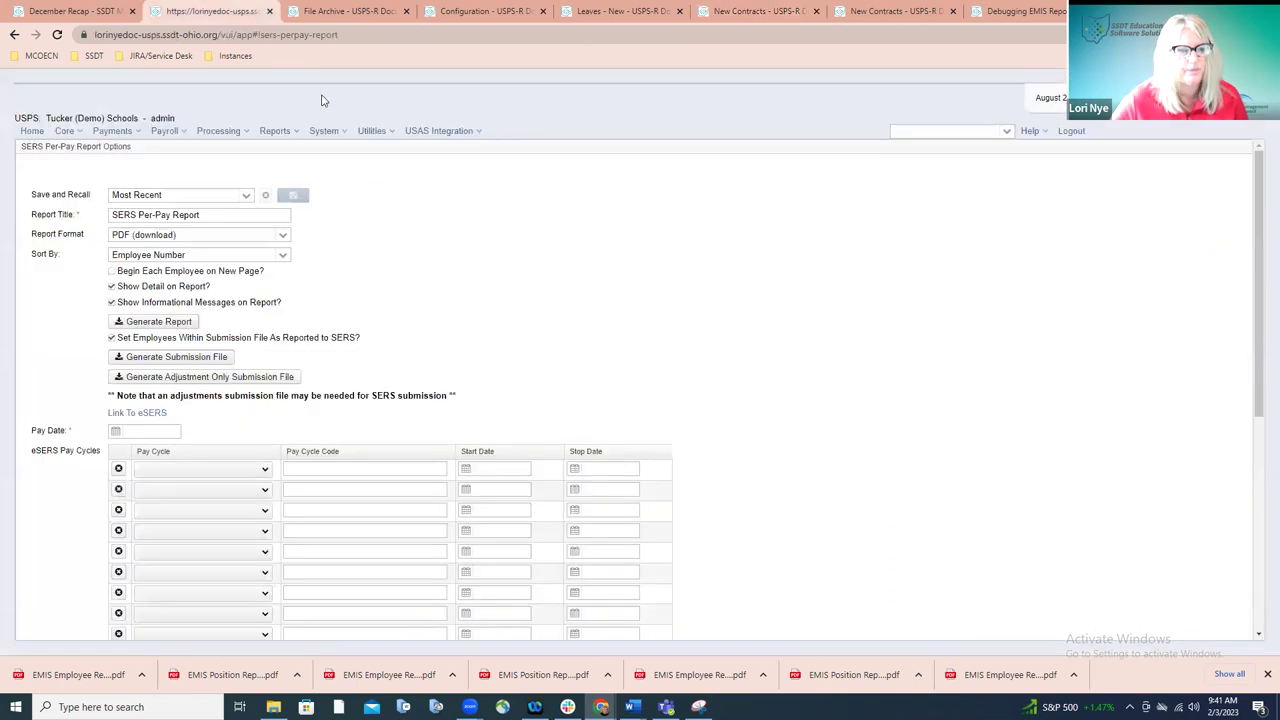
left_click(281, 131)
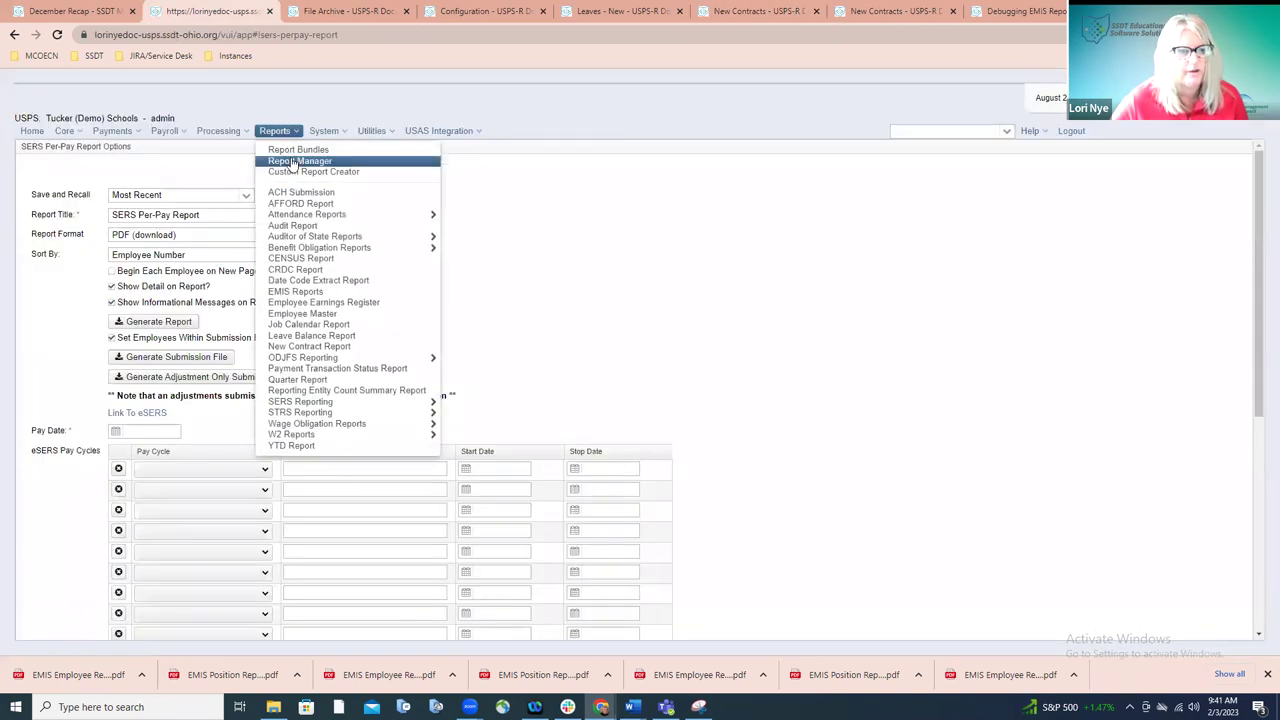
left_click(293, 162)
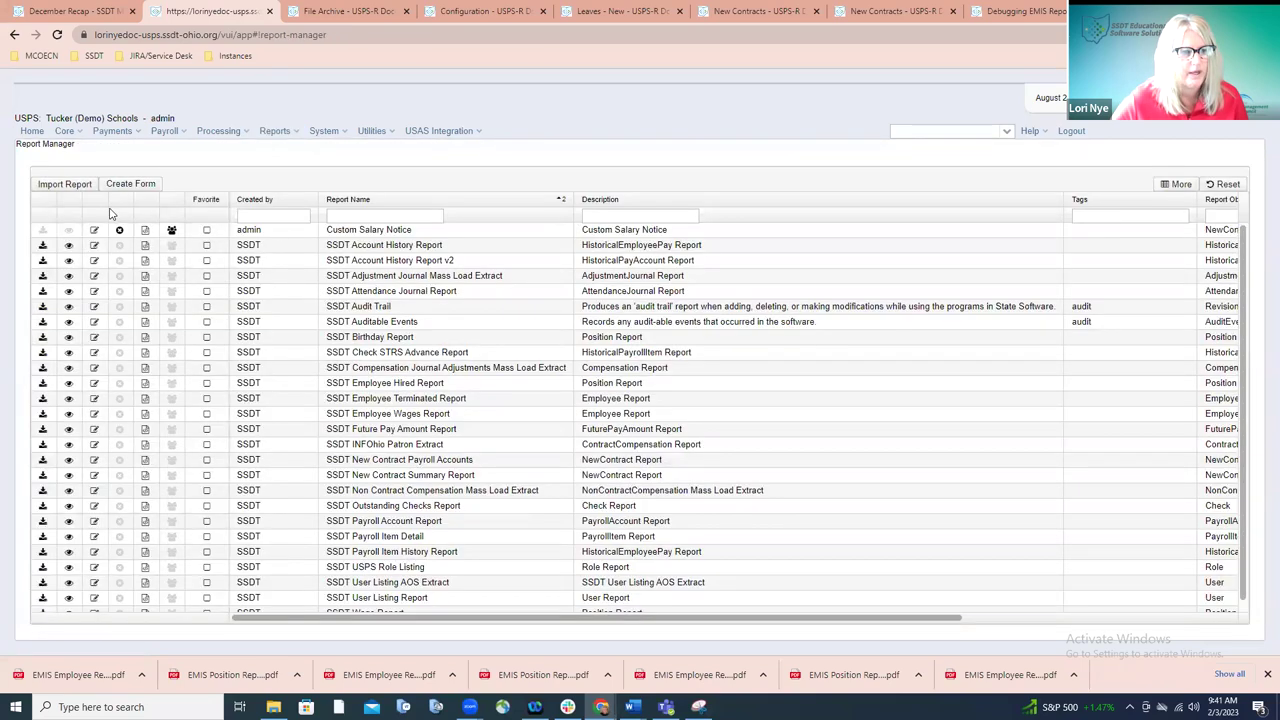
- Fill in a new form named Custom Salary Notice with entity type NewContract, and close it without saving
left_click(118, 185)
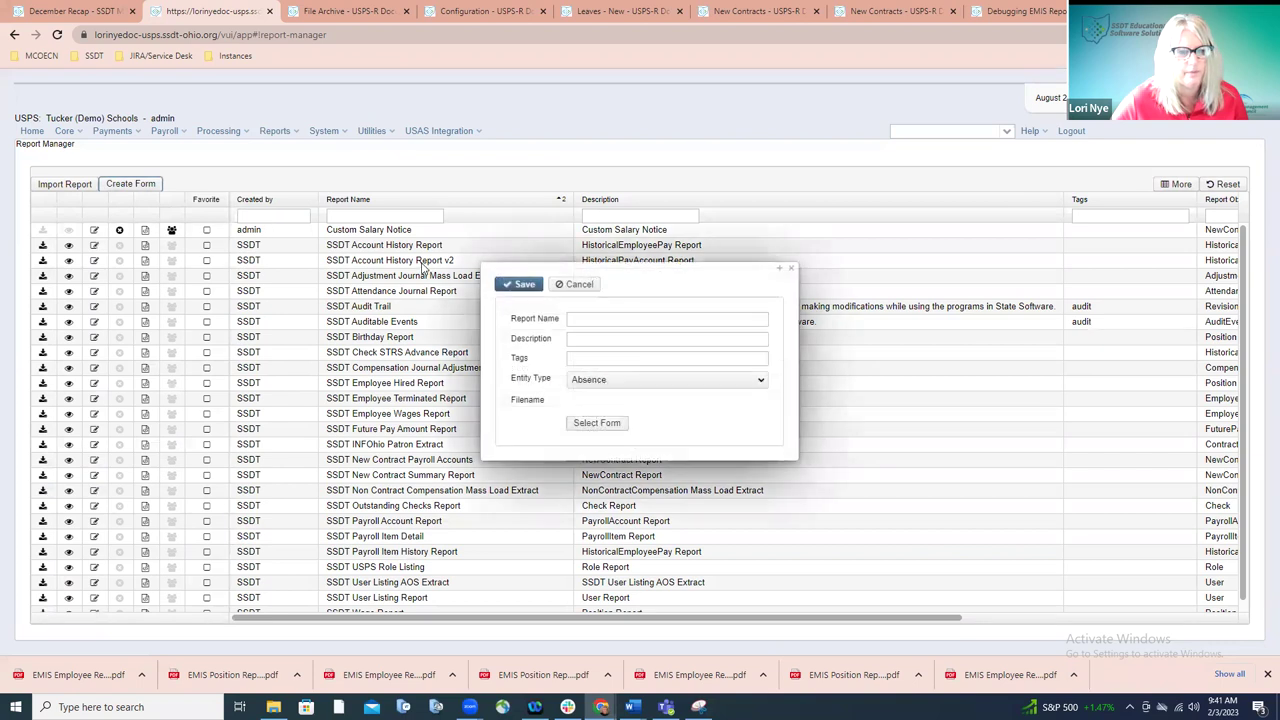
left_click(605, 318)
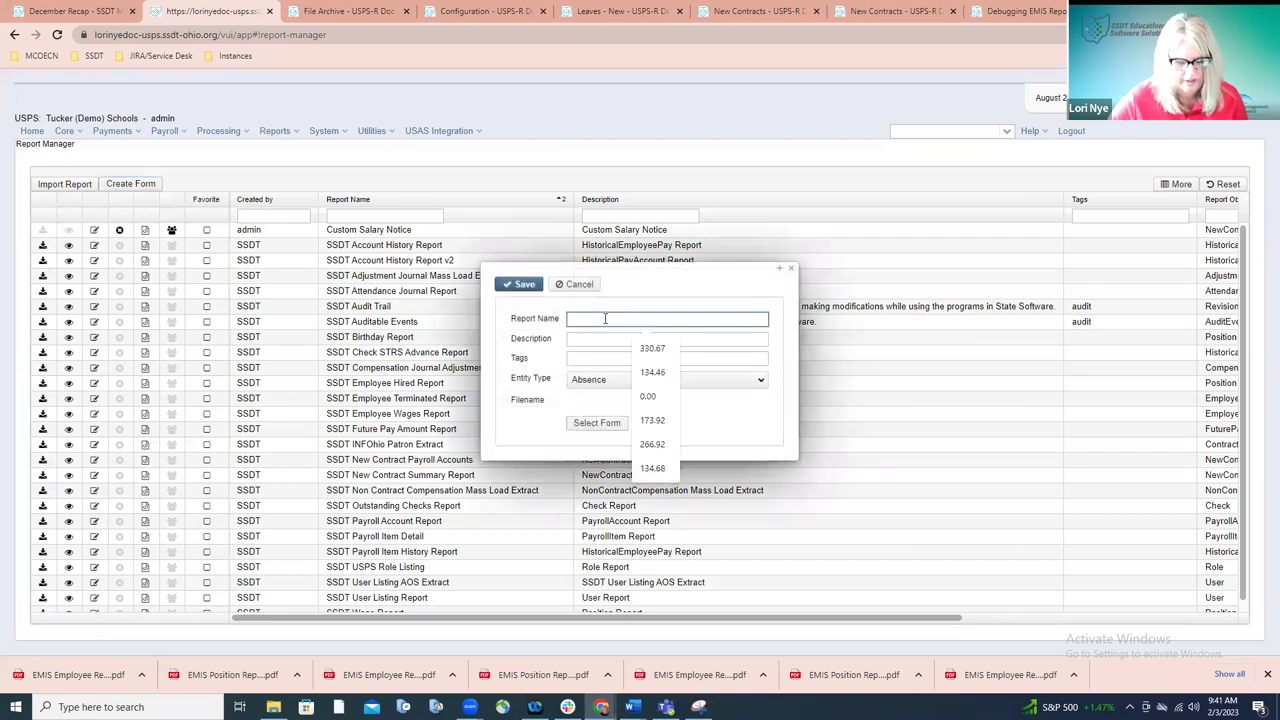
type("Custom")
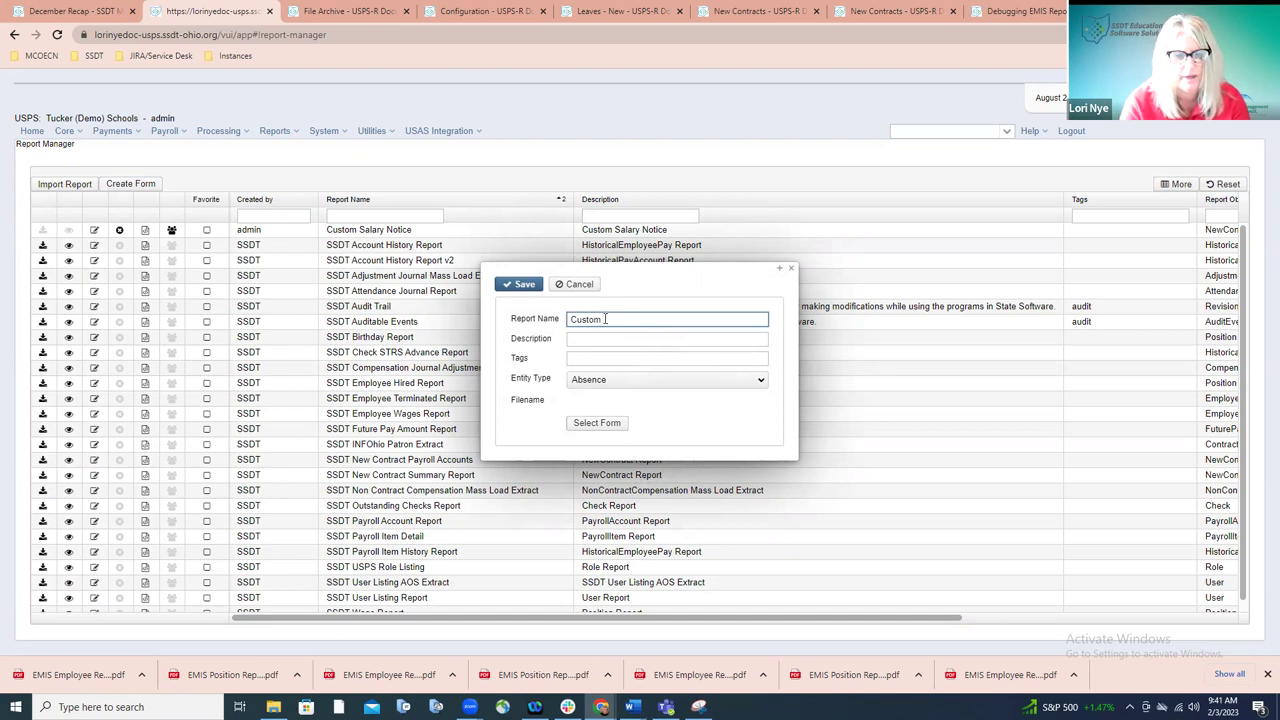
type(" Salary Notice")
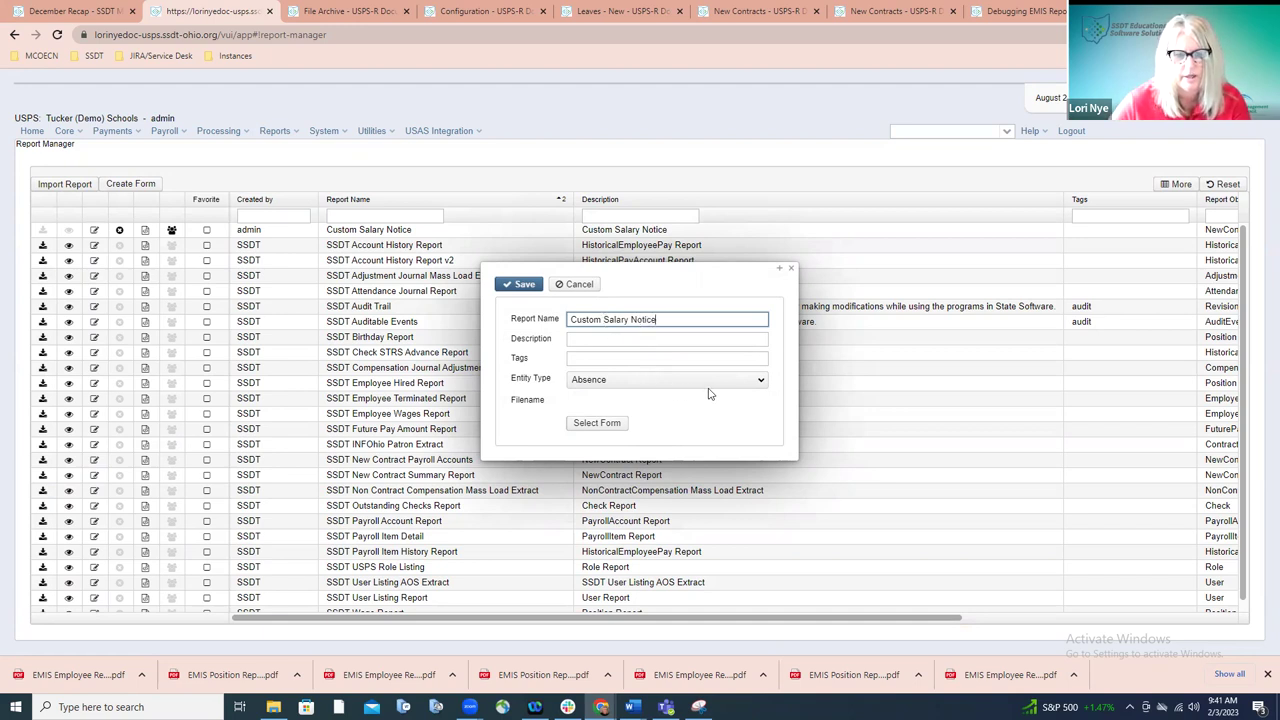
left_click(757, 383)
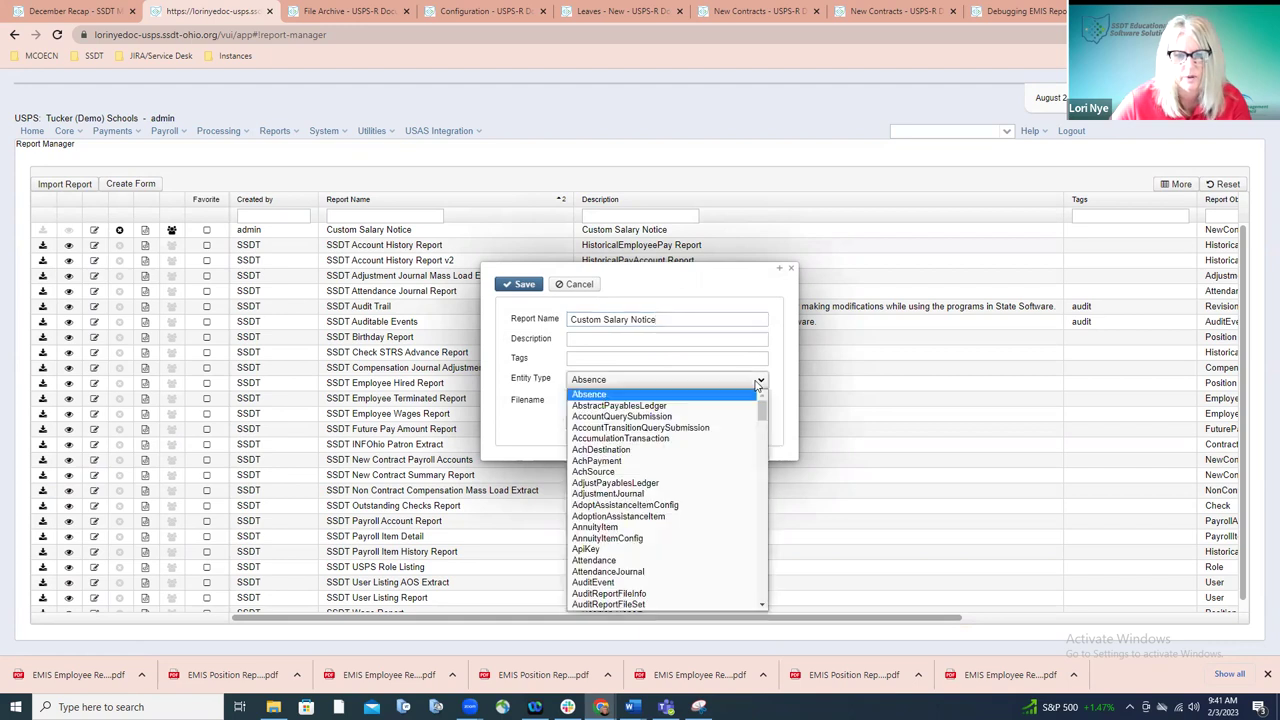
left_click_drag(763, 410, 761, 497)
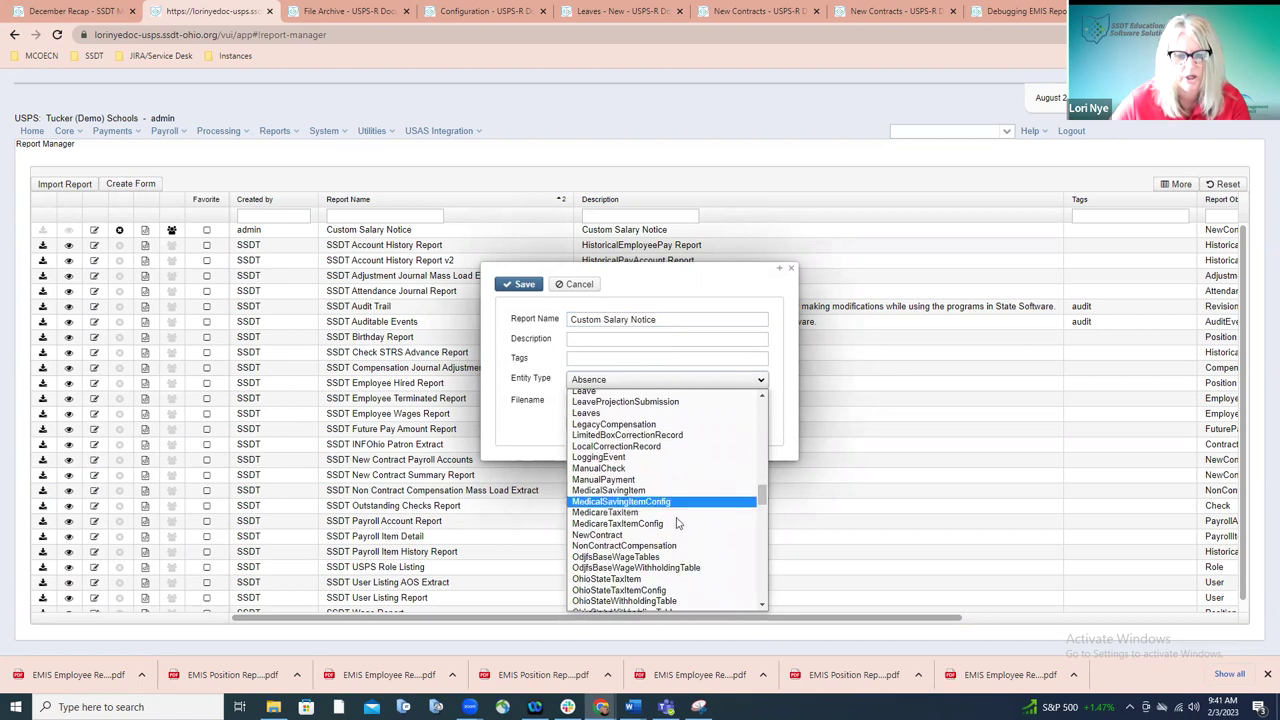
left_click(622, 536)
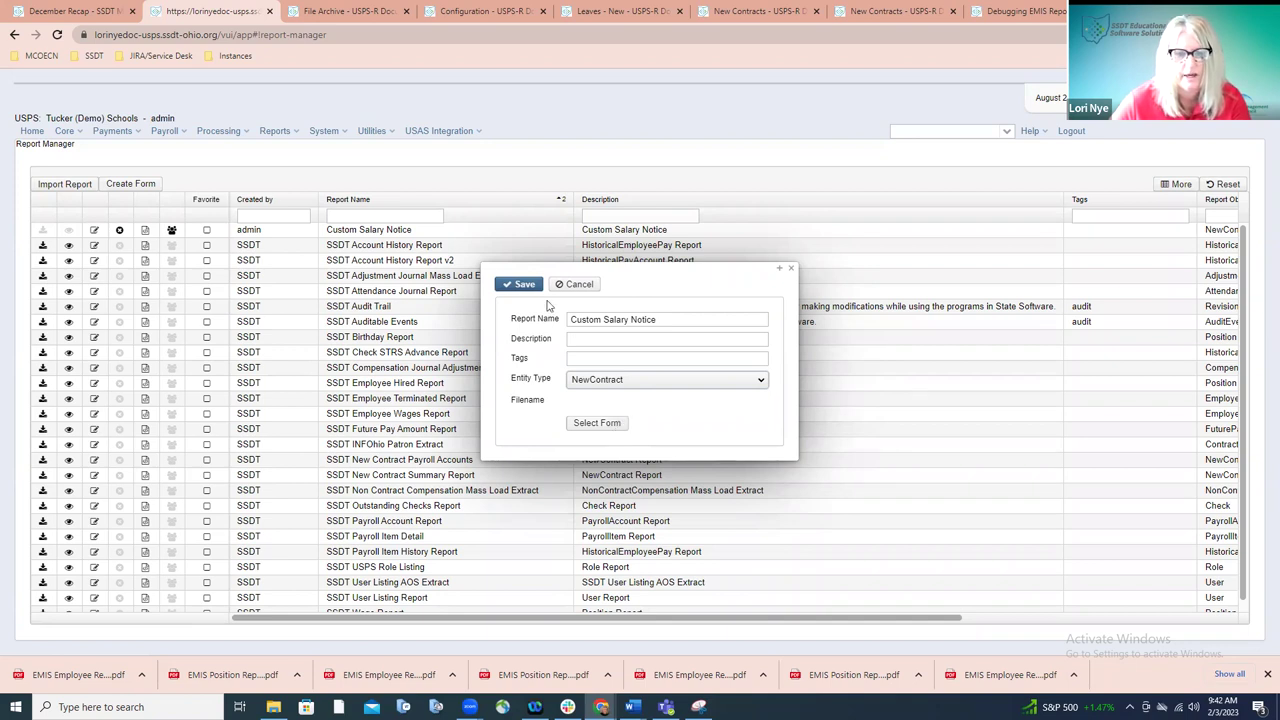
left_click(792, 272)
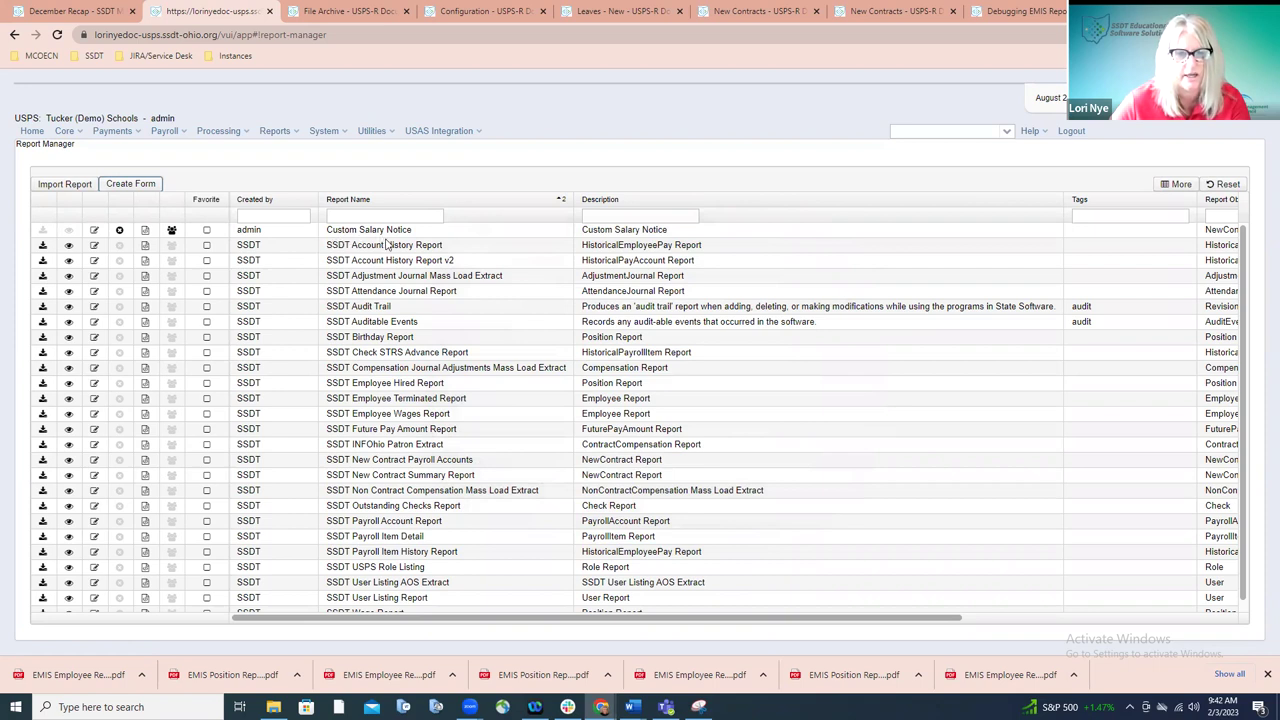
- Open the Salary Notice Configuration, check the default form choices, and save it with Custom Salary Notice as the default
left_click(316, 138)
left_click(322, 160)
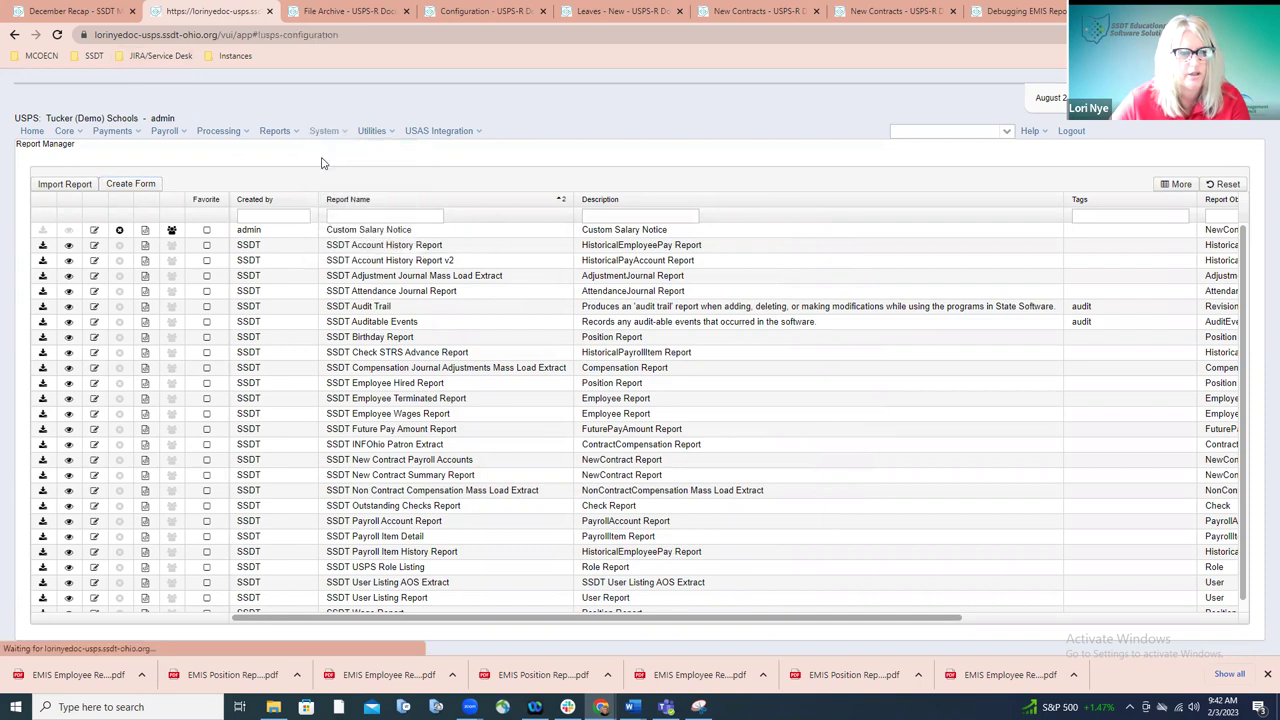
left_click_drag(391, 286, 392, 331)
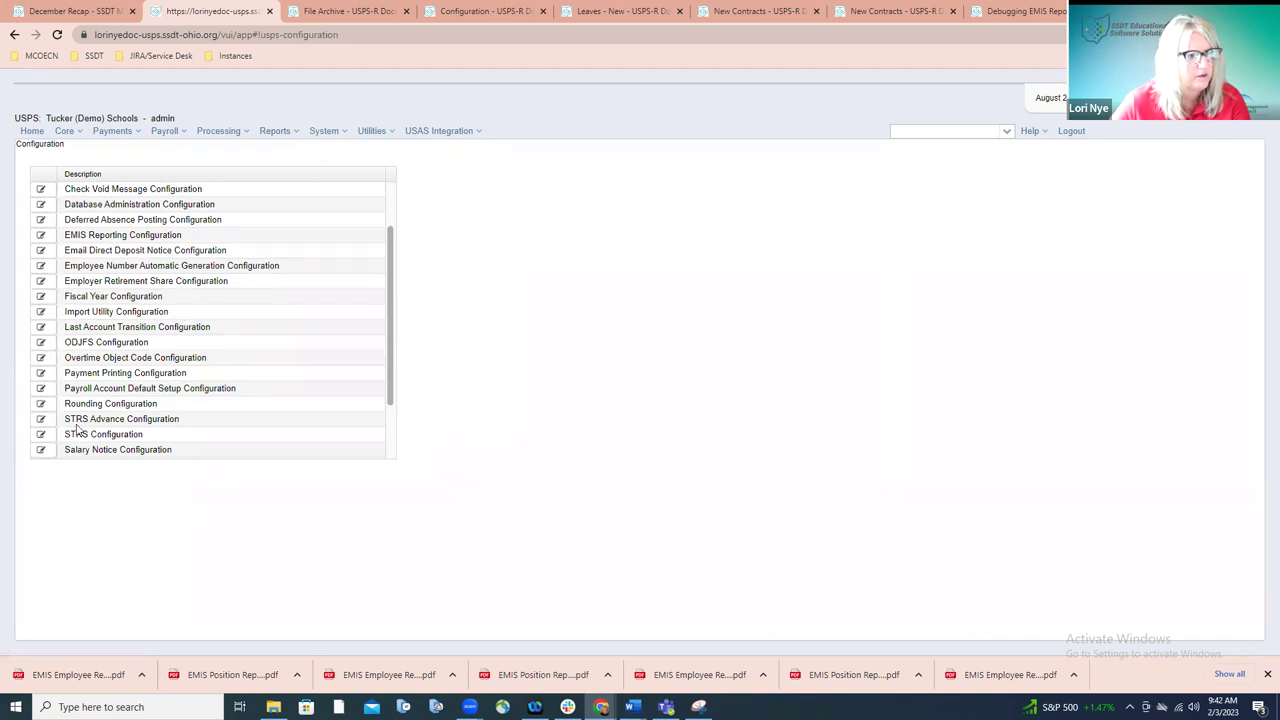
left_click(46, 450)
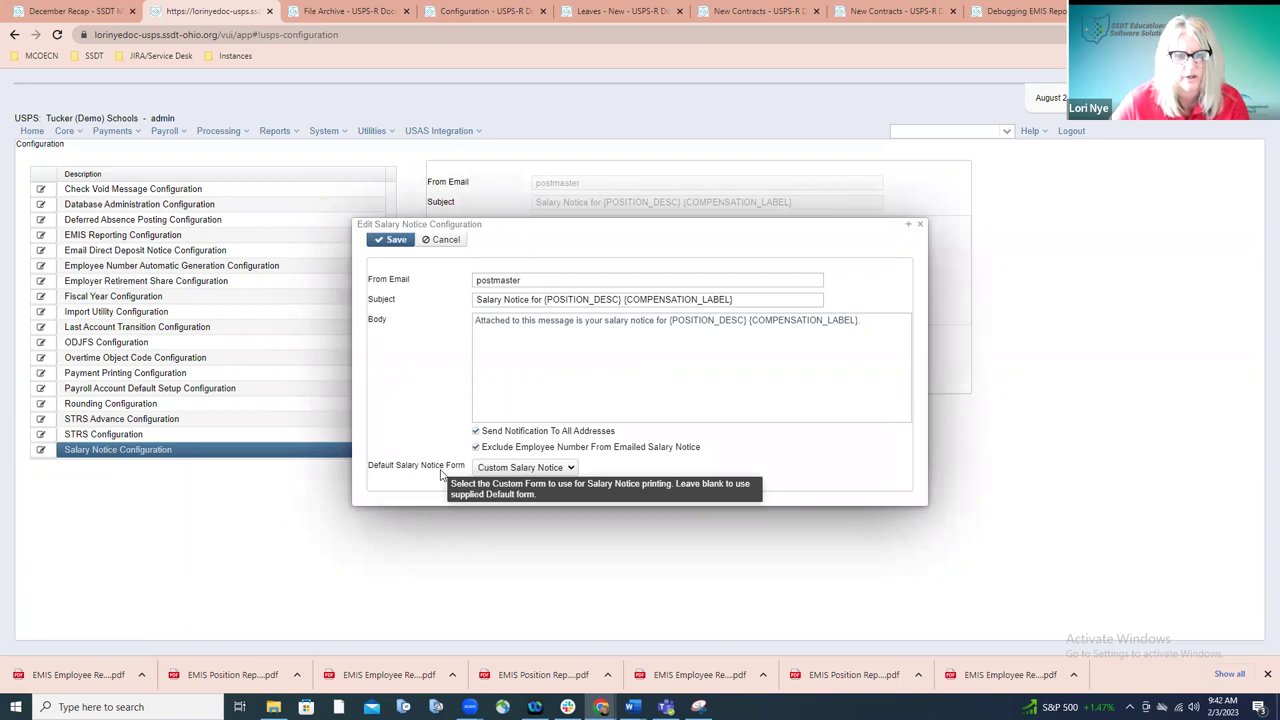
left_click(571, 469)
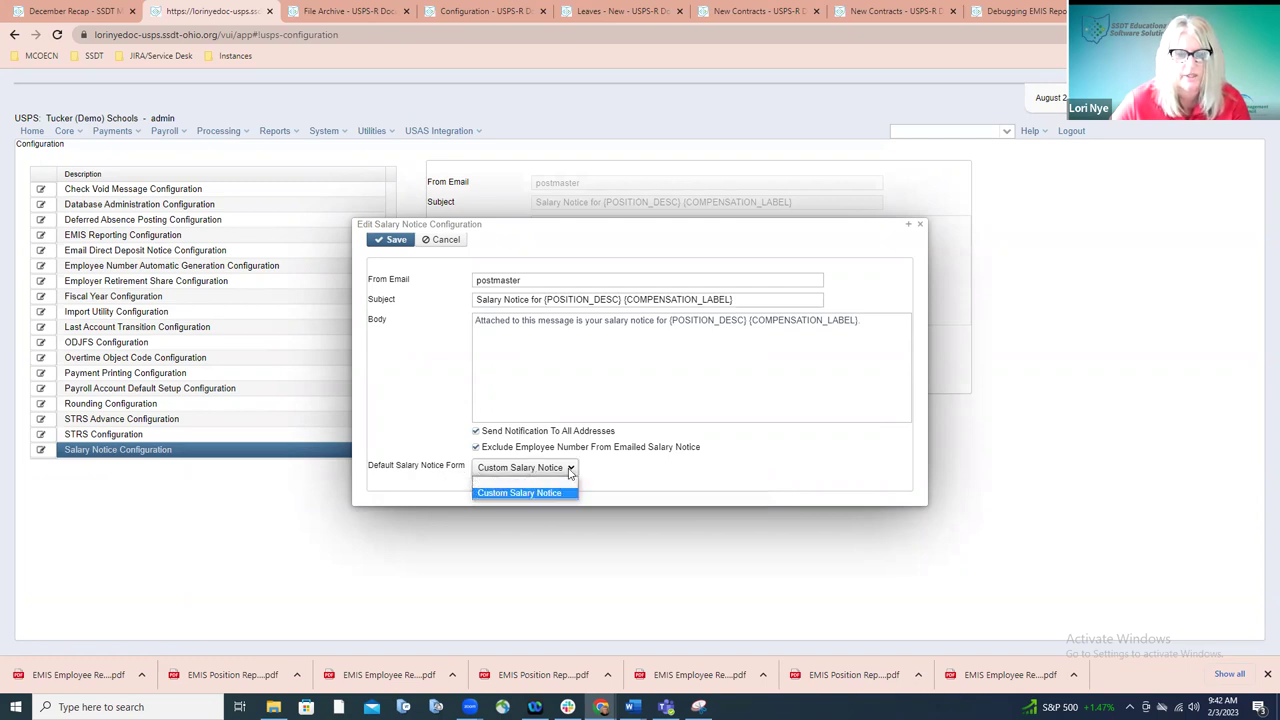
left_click(619, 468)
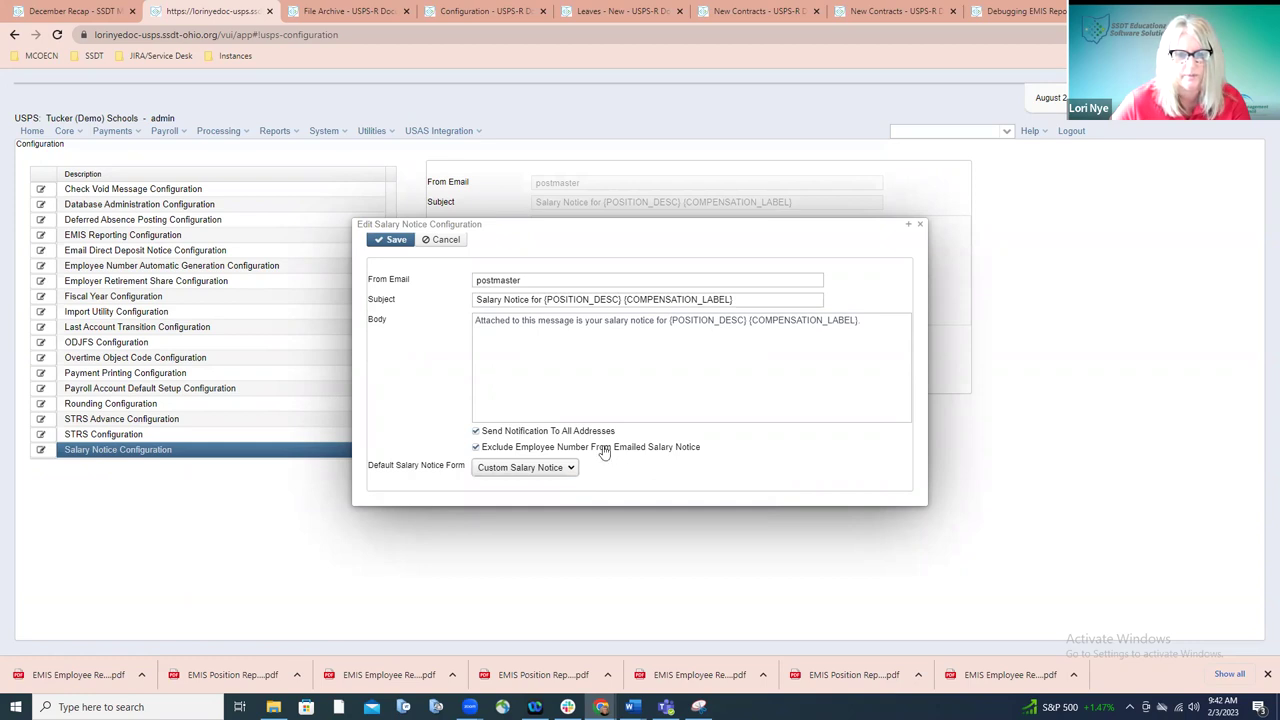
left_click(388, 241)
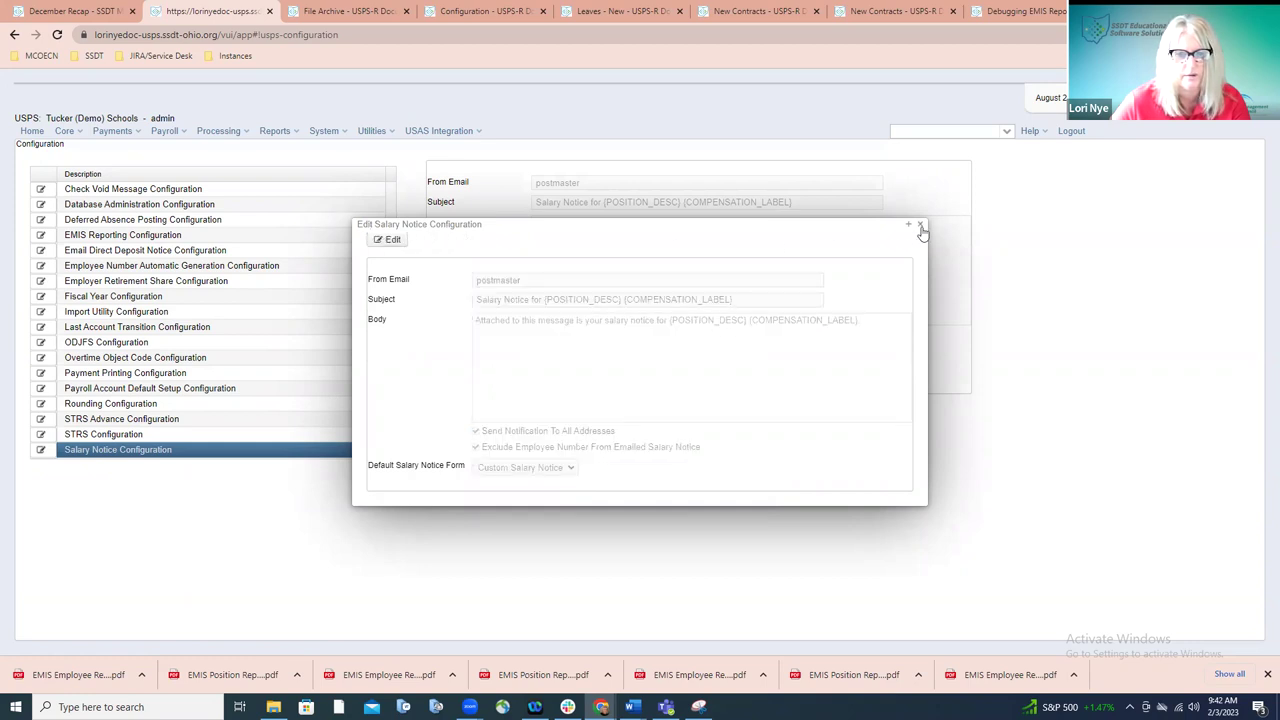
left_click(920, 224)
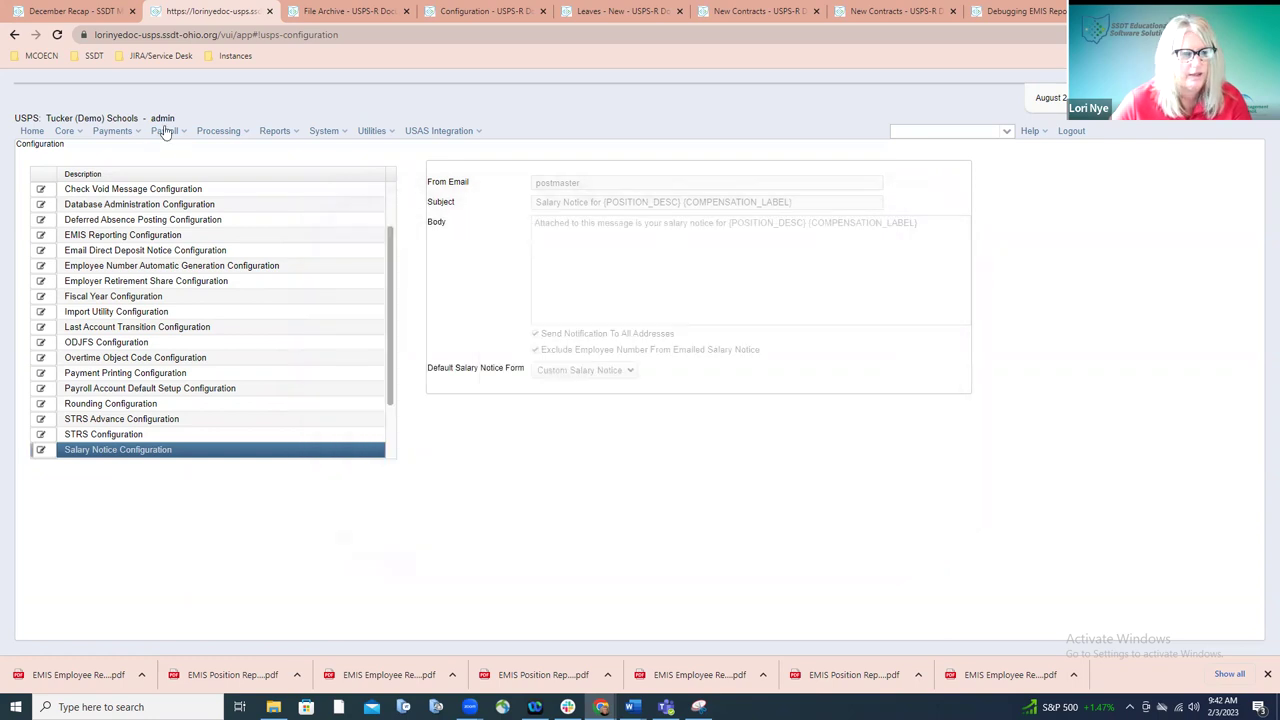
- Open the contract compensations and select the first employee's Secretary compensation for a salary notice
left_click(71, 134)
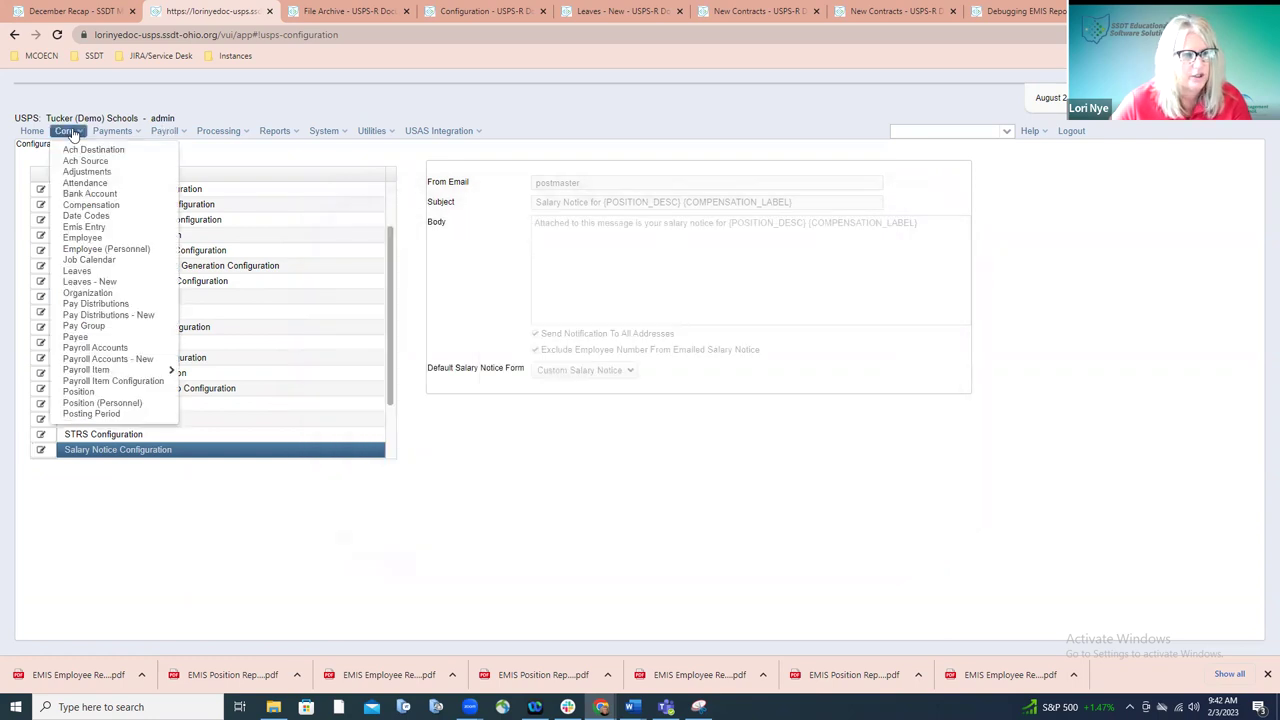
left_click(100, 205)
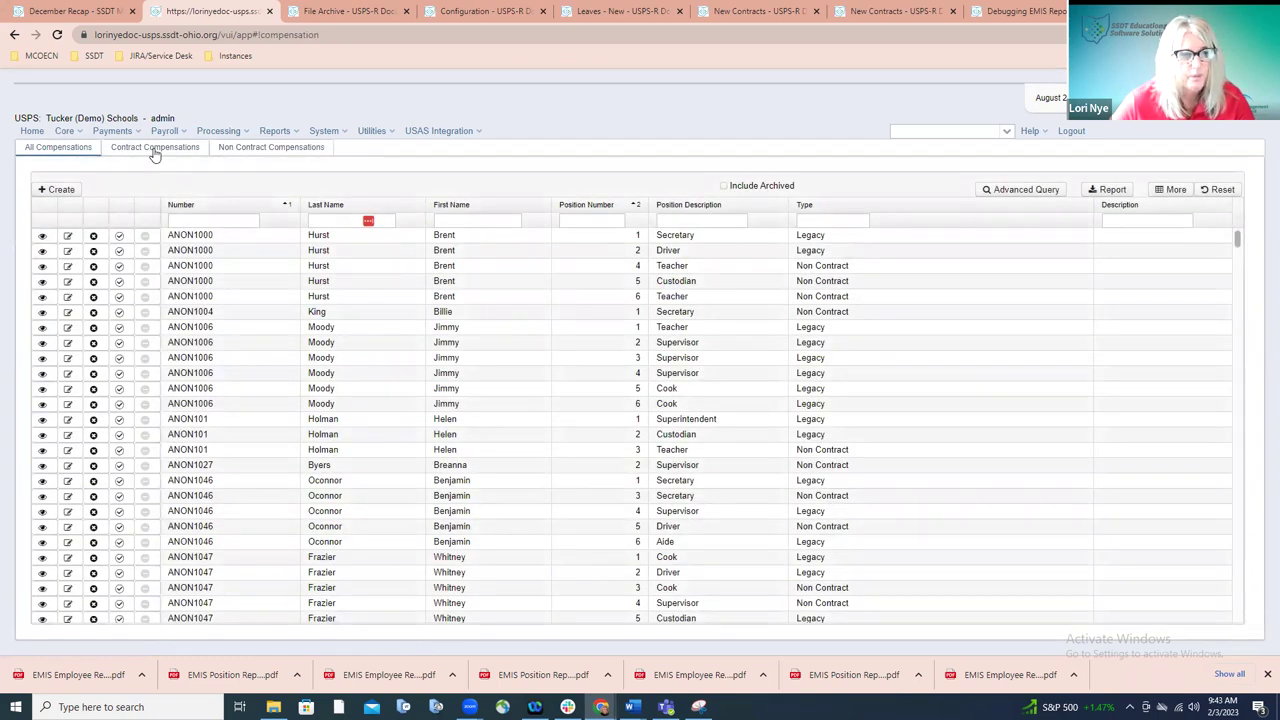
left_click(155, 150)
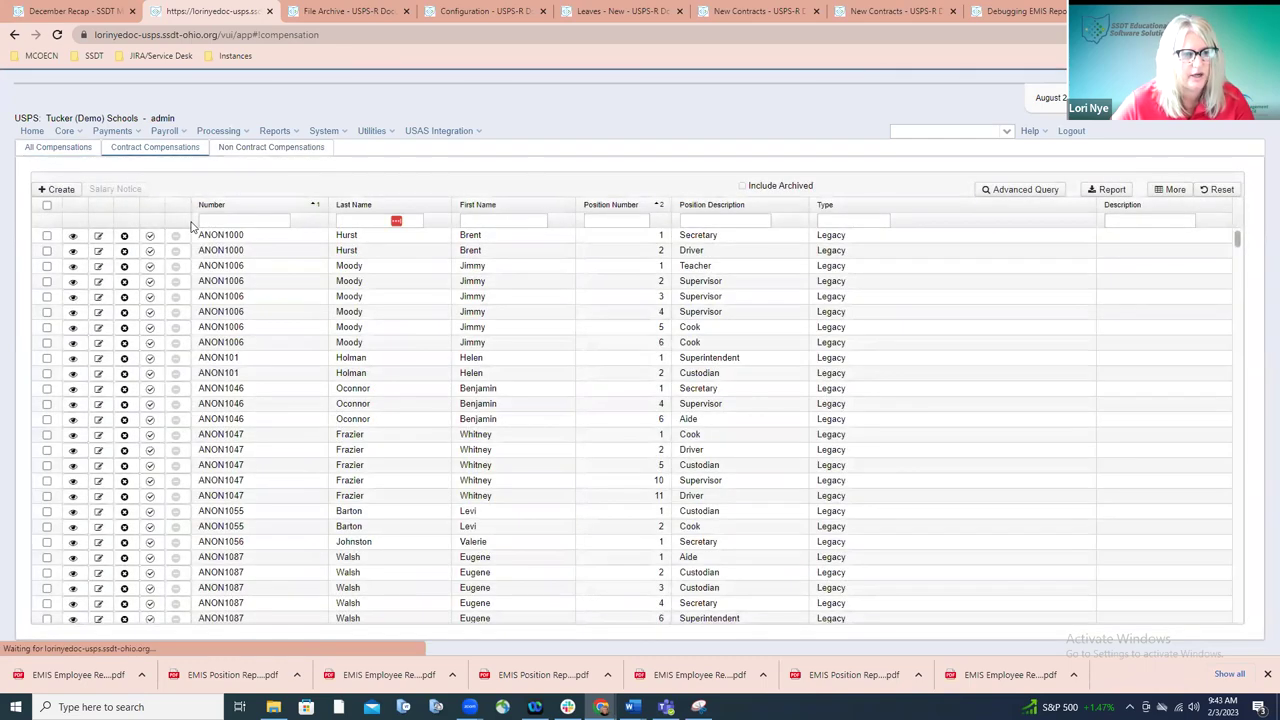
left_click(47, 236)
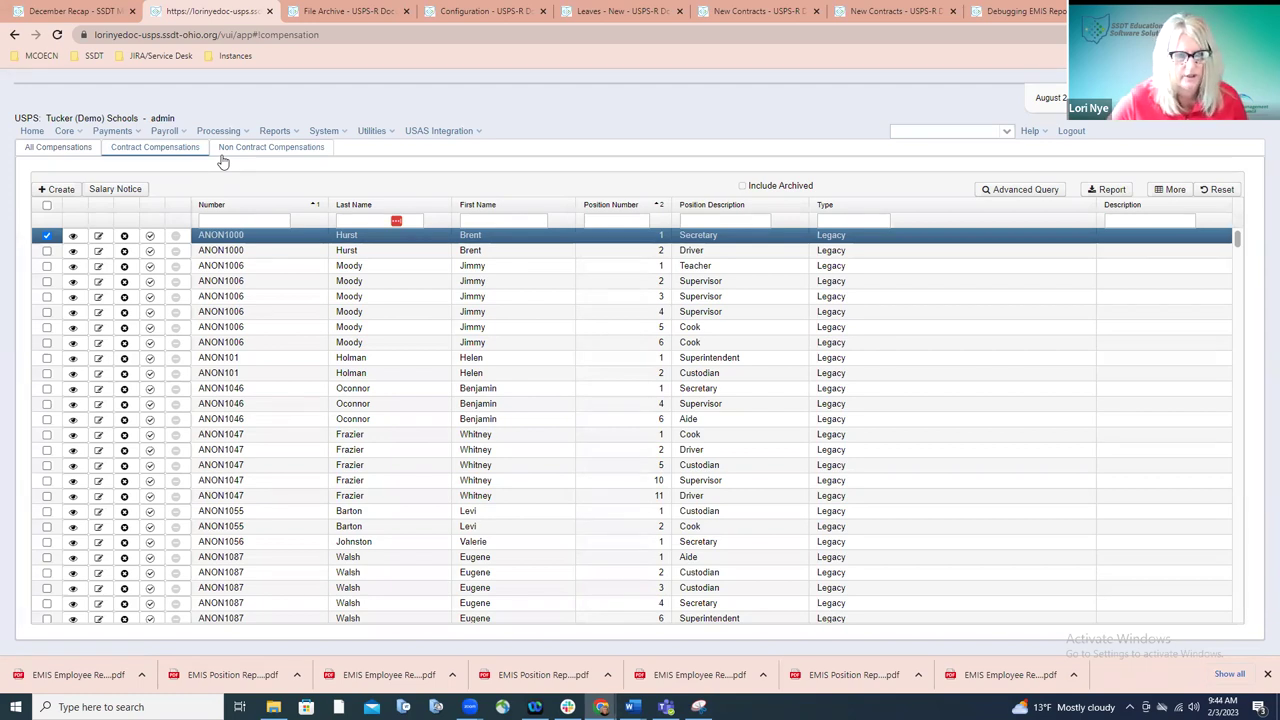
- Open the first non contract compensation, a Teacher position, for editing and save it without changes
left_click(226, 149)
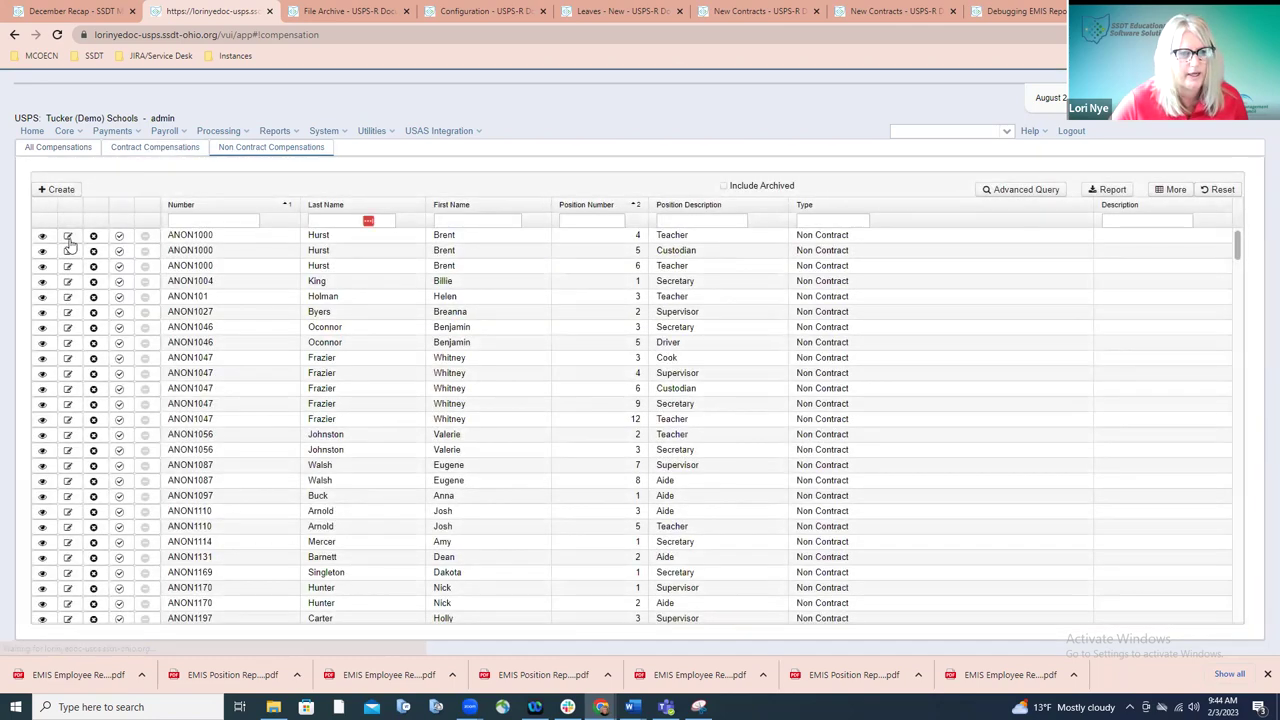
left_click(68, 236)
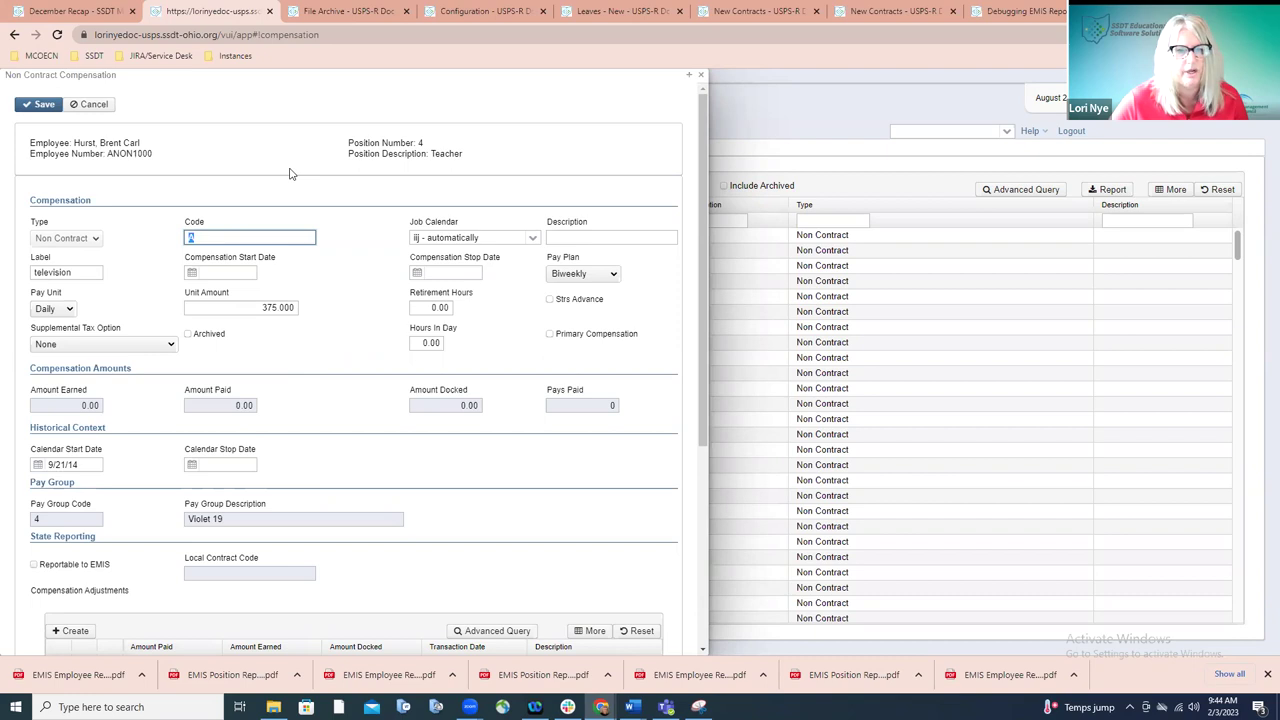
left_click(40, 104)
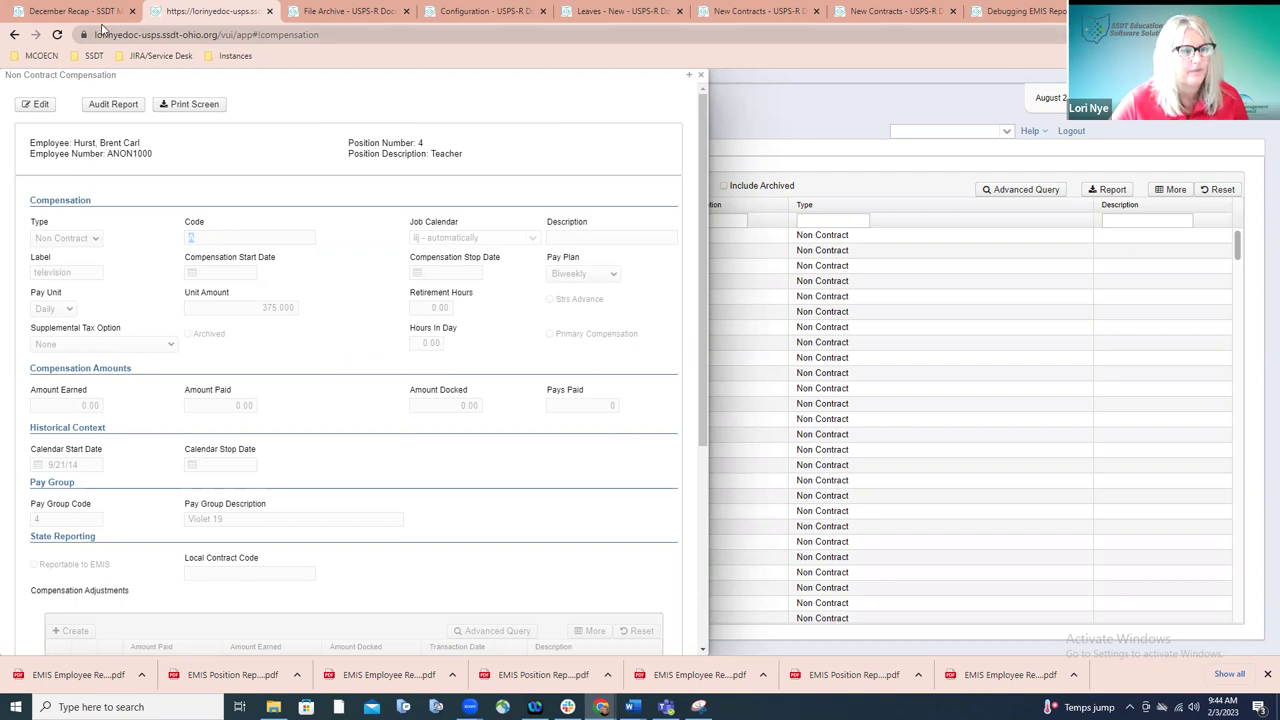
- Return to the December Recap and go through SSDT Meetings and Trainings to the January recap for Calendar Year 2023
left_click(95, 14)
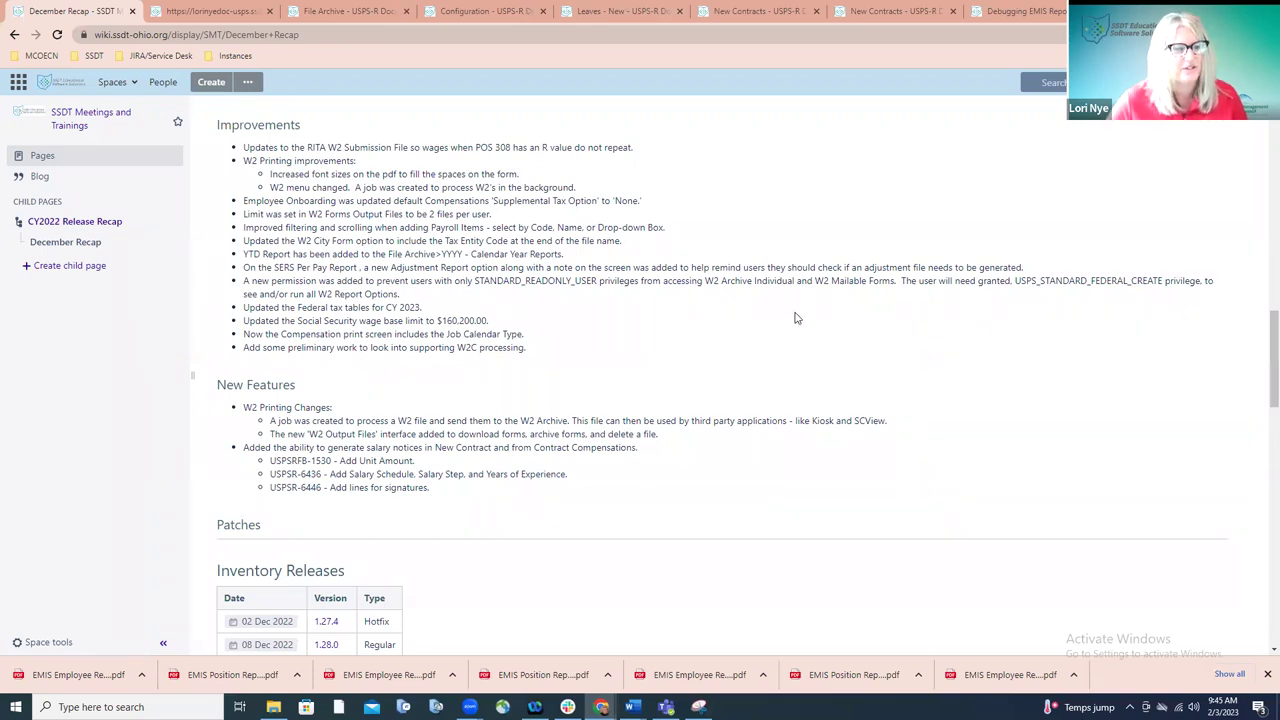
scroll(435, 265, "up", 15)
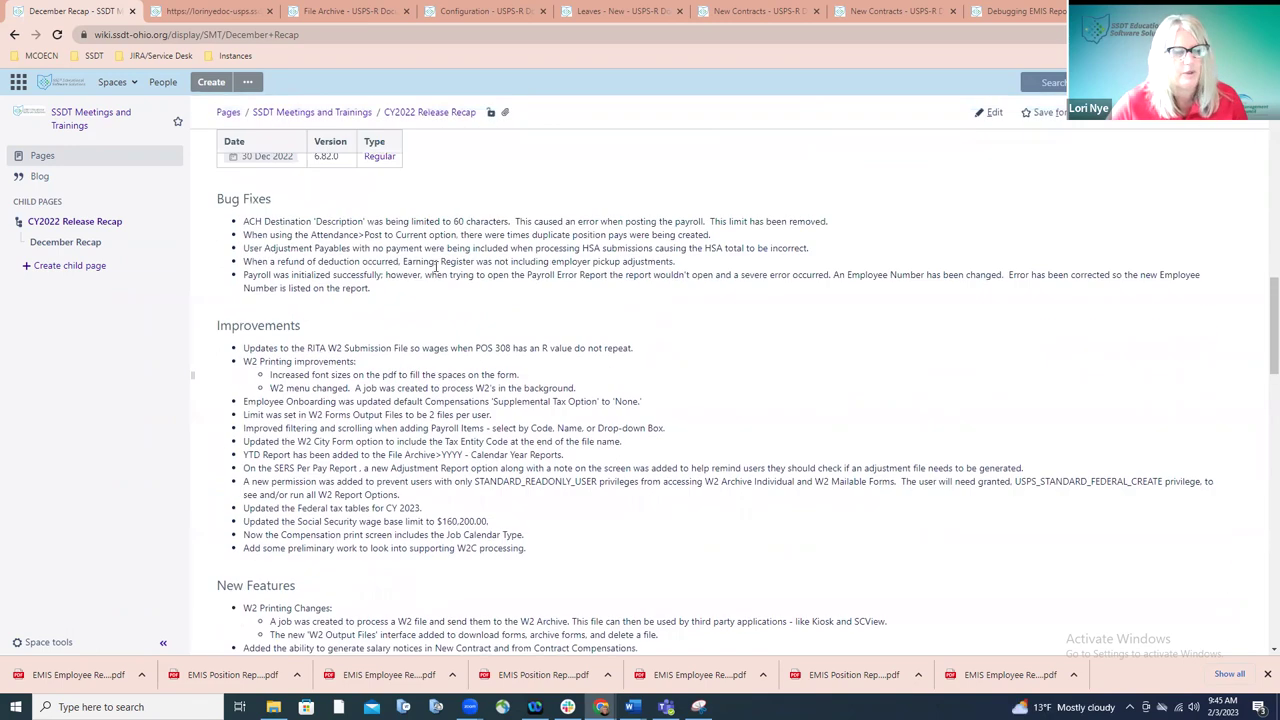
scroll(435, 265, "up", 10)
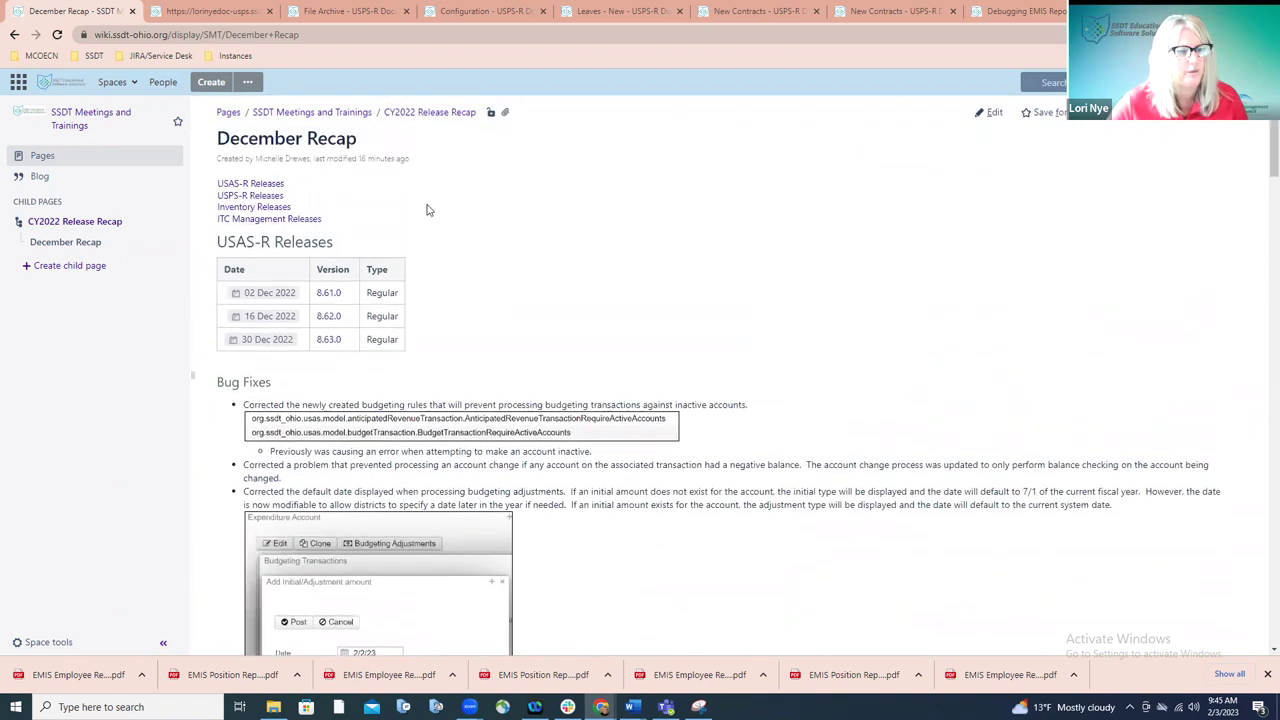
left_click(349, 113)
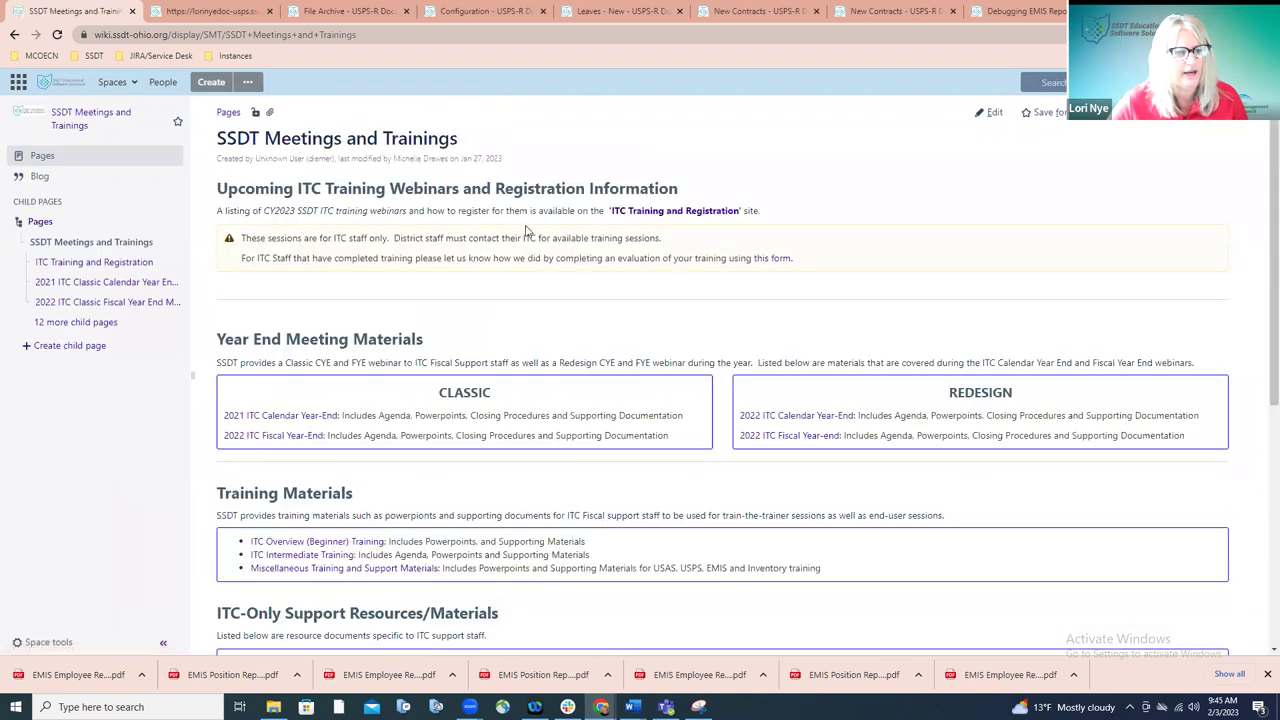
scroll(550, 392, "down", 5)
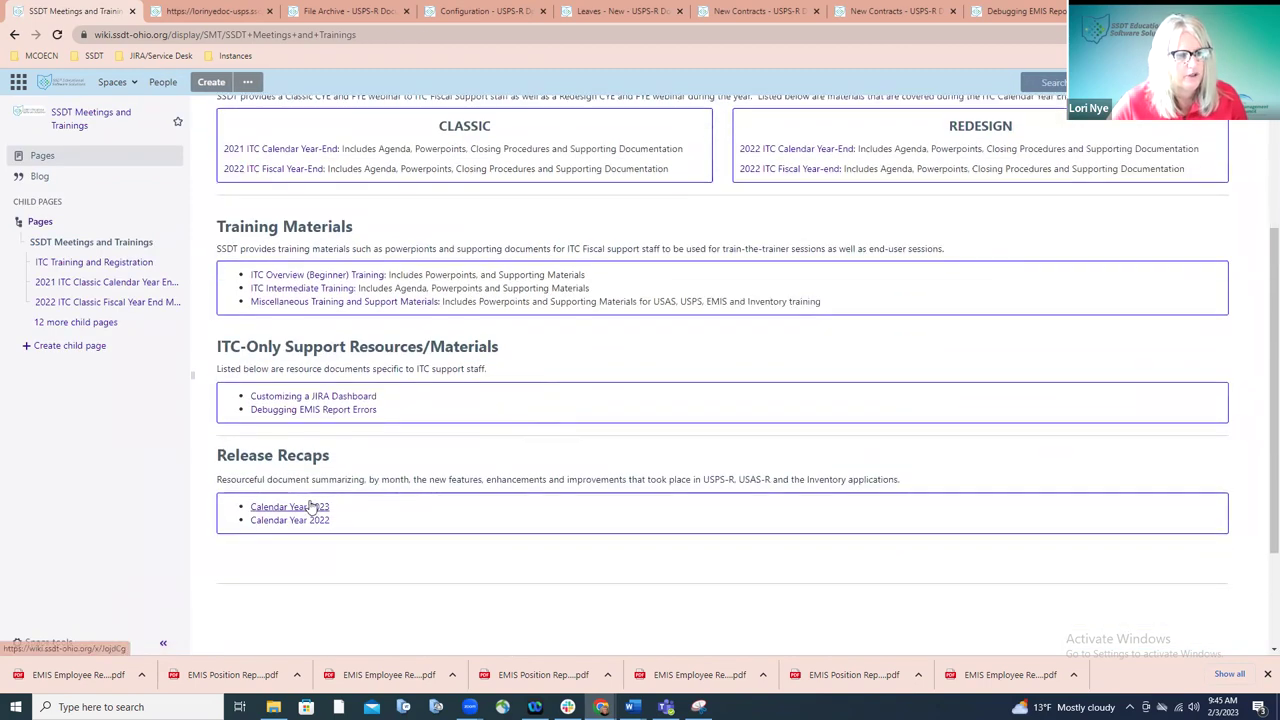
left_click(314, 508)
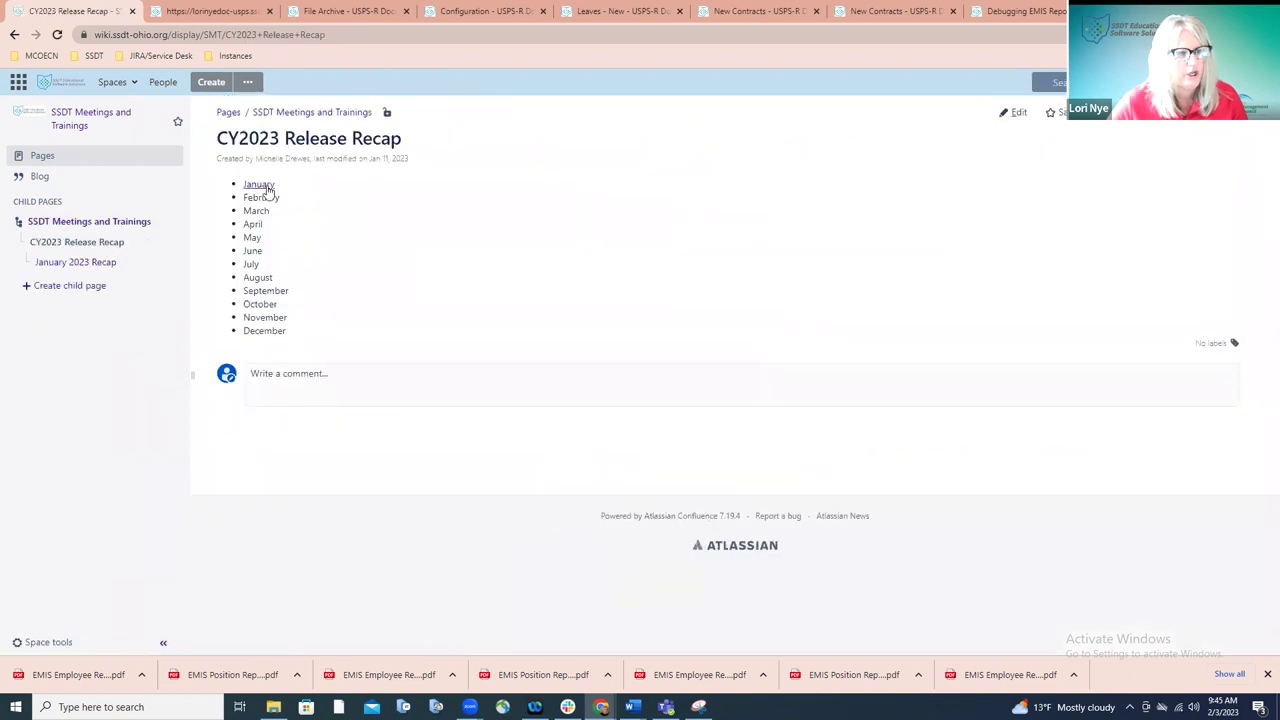
left_click(258, 185)
- Examine the January 2023 Recap's USPS-R Releases and the Bug Fixes for W2 submission files
scroll(622, 270, "down", 10)
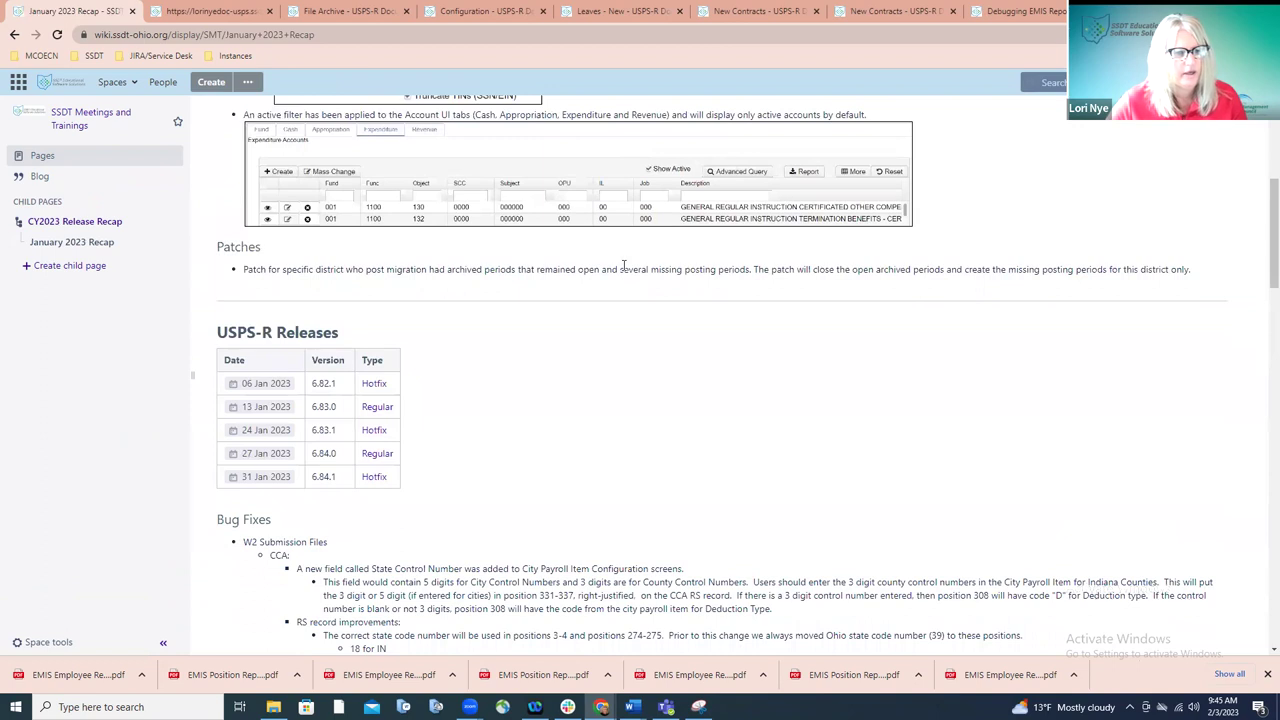
scroll(622, 265, "down", 1)
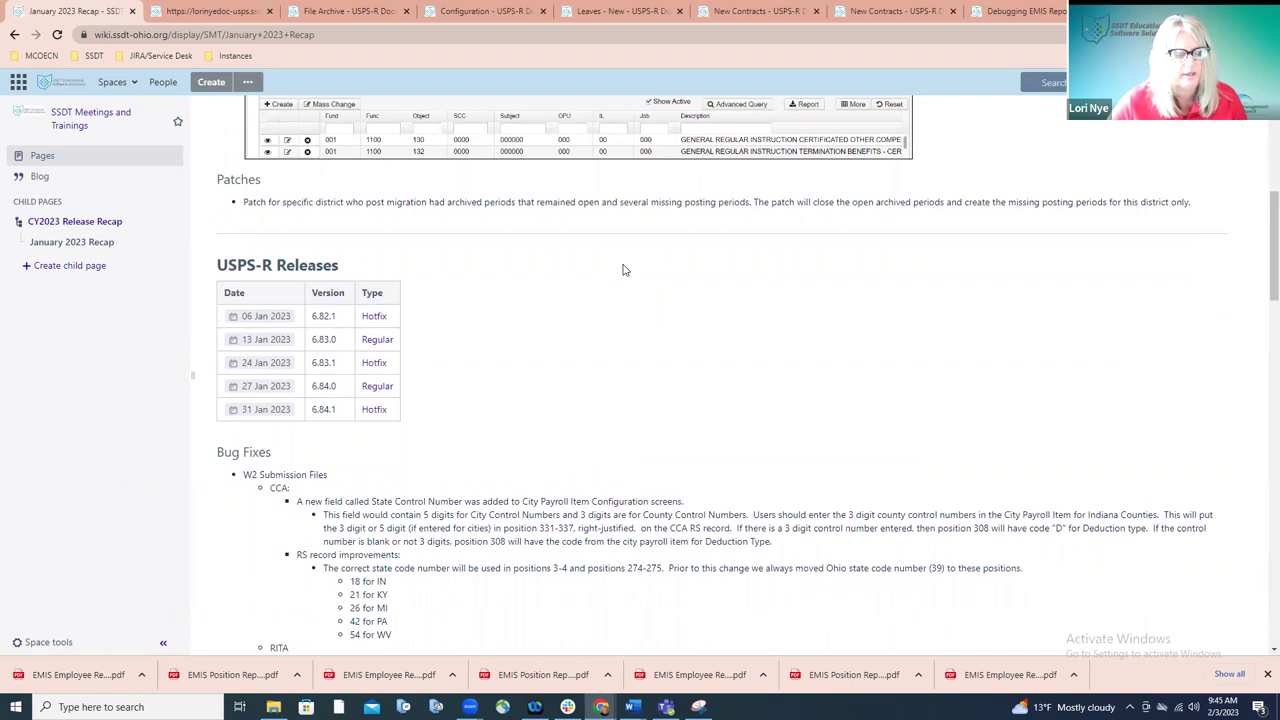
scroll(622, 270, "down", 3)
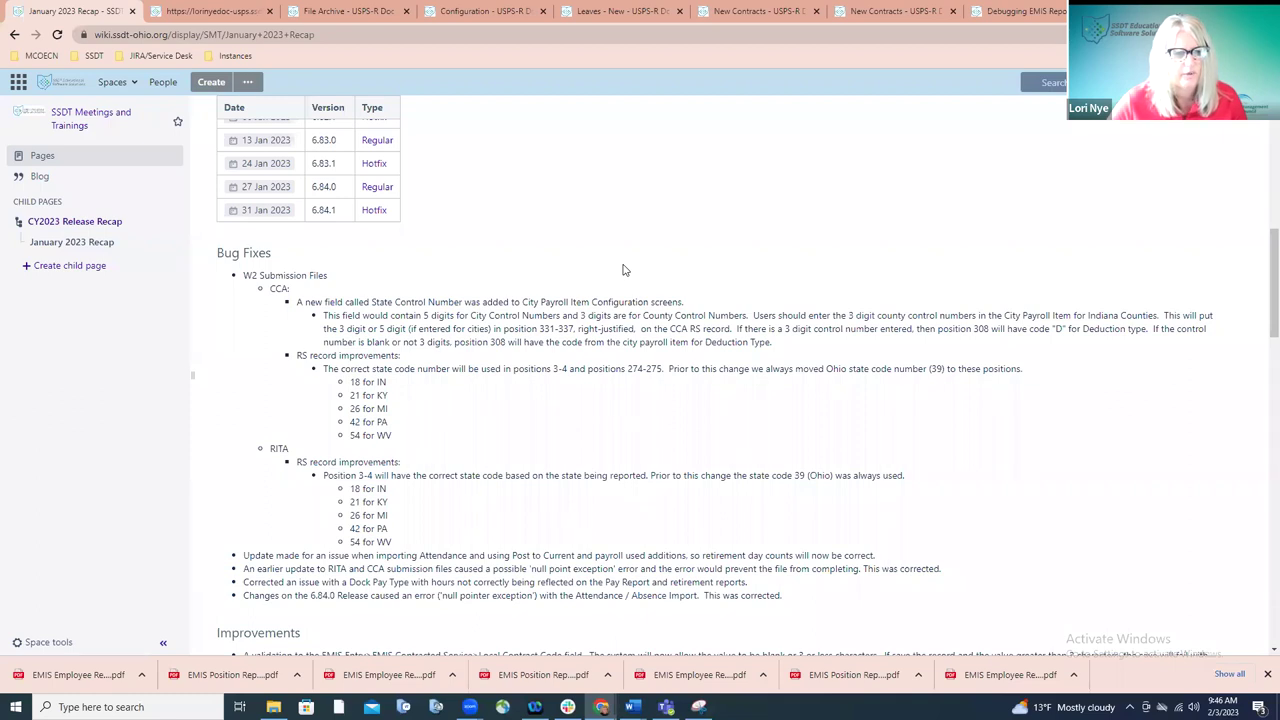
scroll(622, 270, "down", 1)
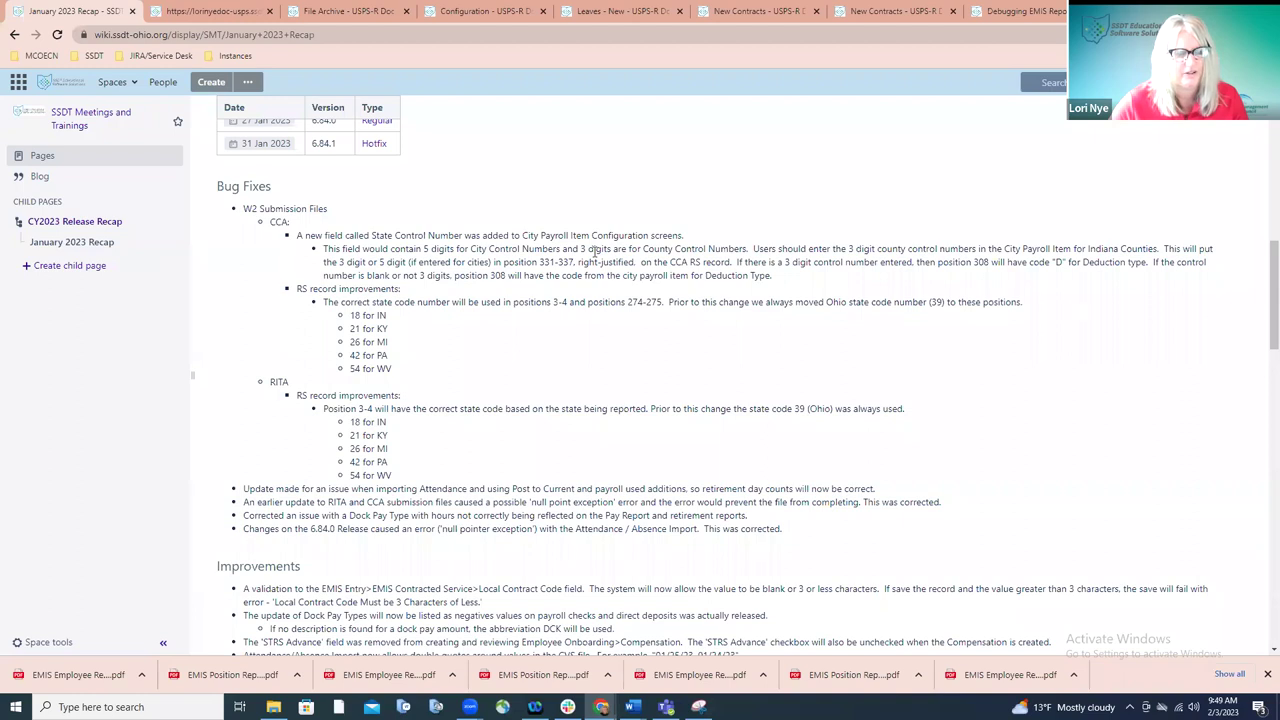
- Examine the rest of the USPS-R Bug Fixes, the Improvements and the New Features in the January 2023 Recap
scroll(593, 251, "down", 1)
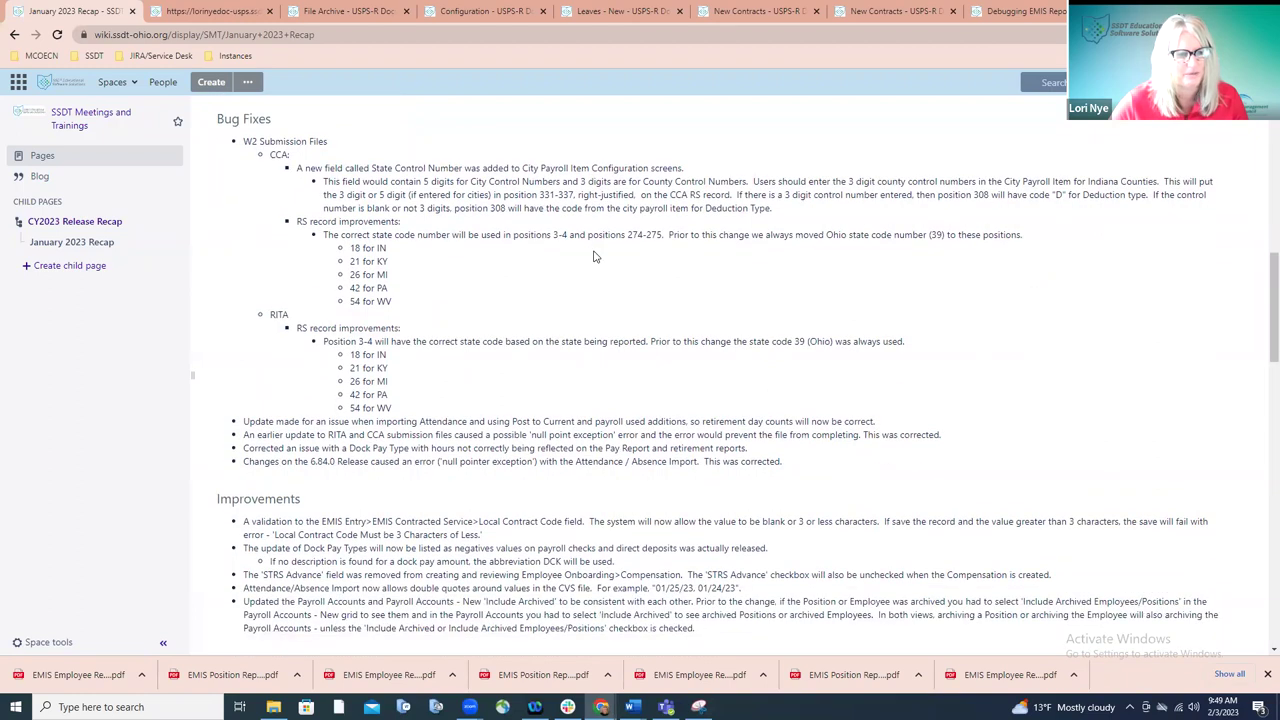
scroll(593, 257, "down", 2)
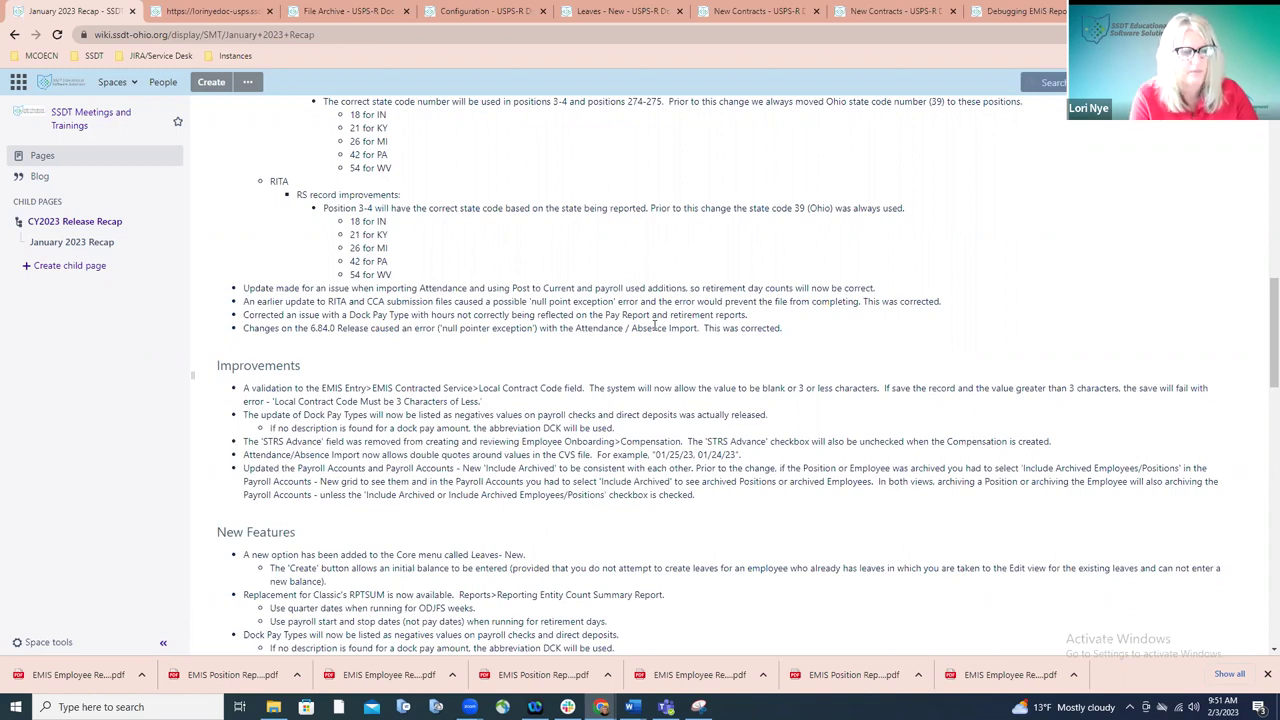
scroll(655, 325, "down", 1)
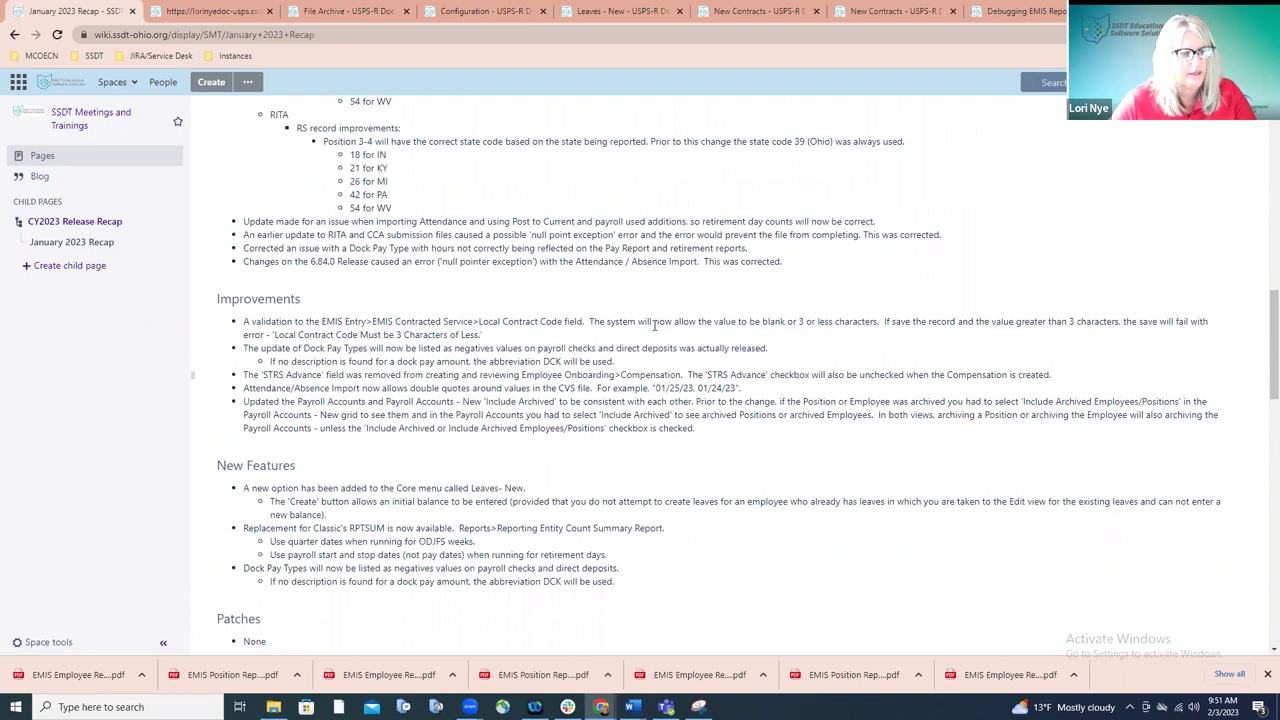
scroll(655, 325, "down", 1)
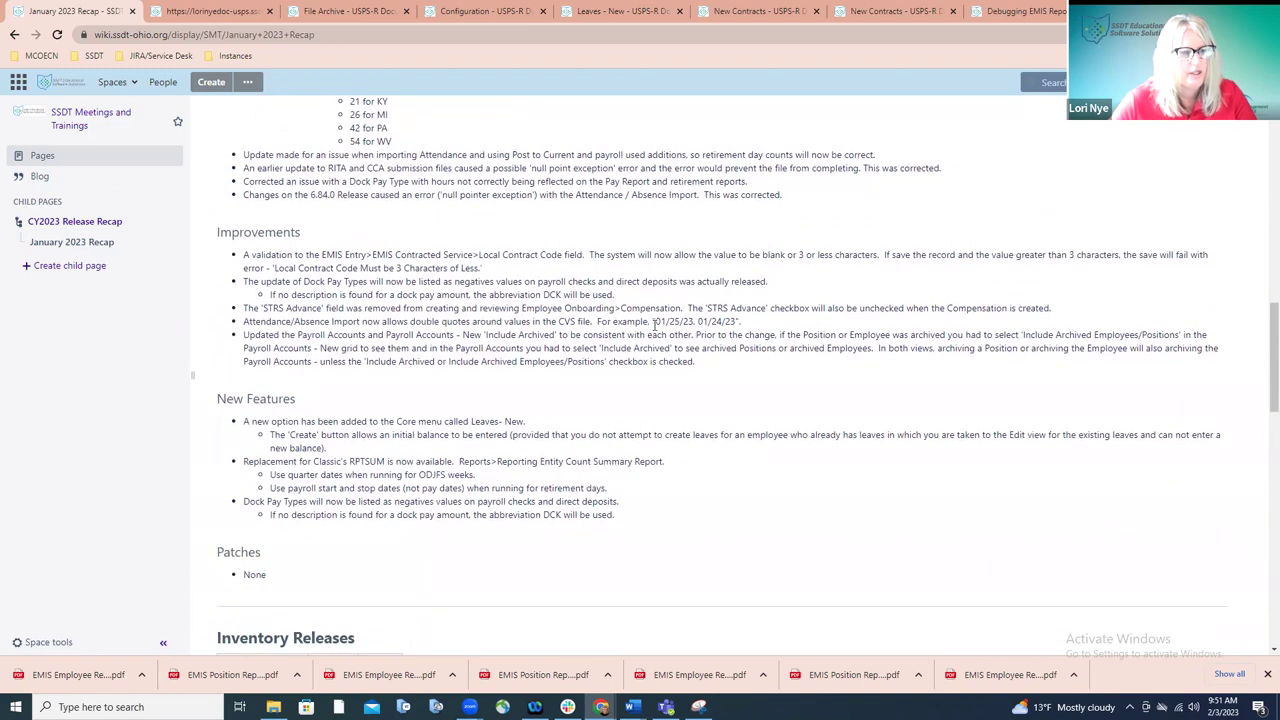
scroll(655, 325, "down", 1)
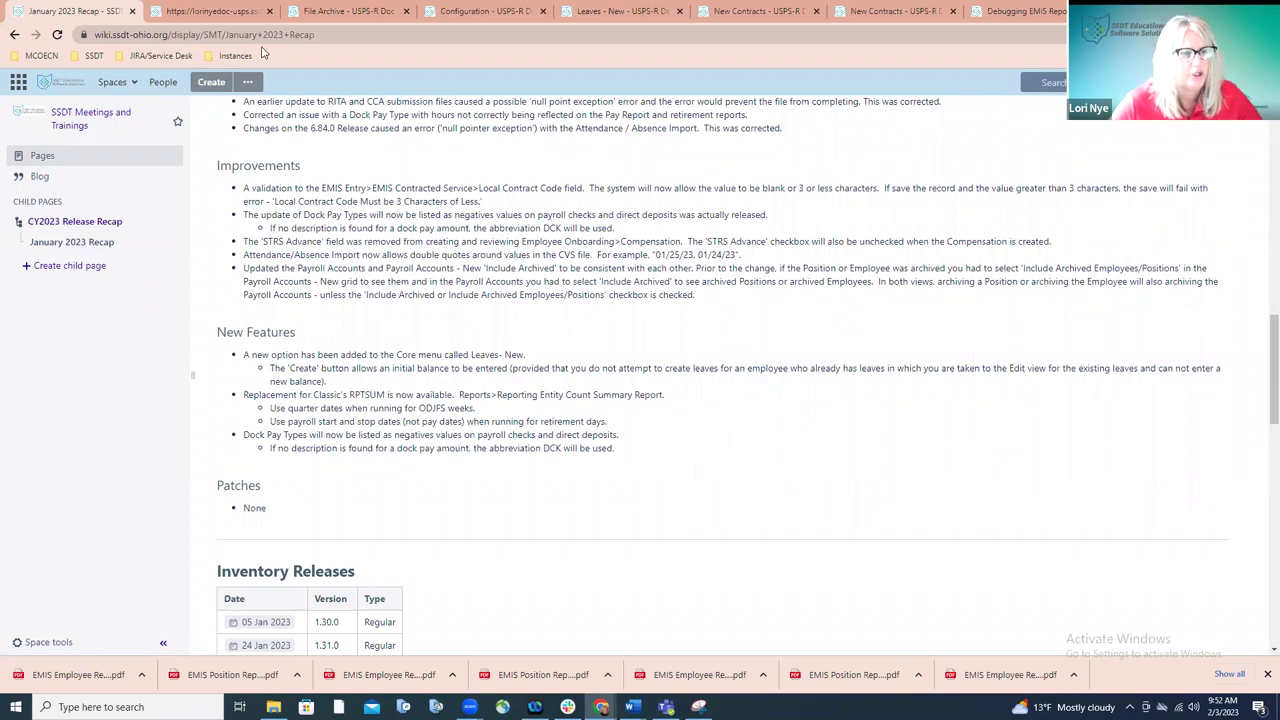
- Switch to the USPS demo instance, close the non contract compensation and open the EMIS Contracted Service (CC) records in EMIS Entry
left_click(227, 15)
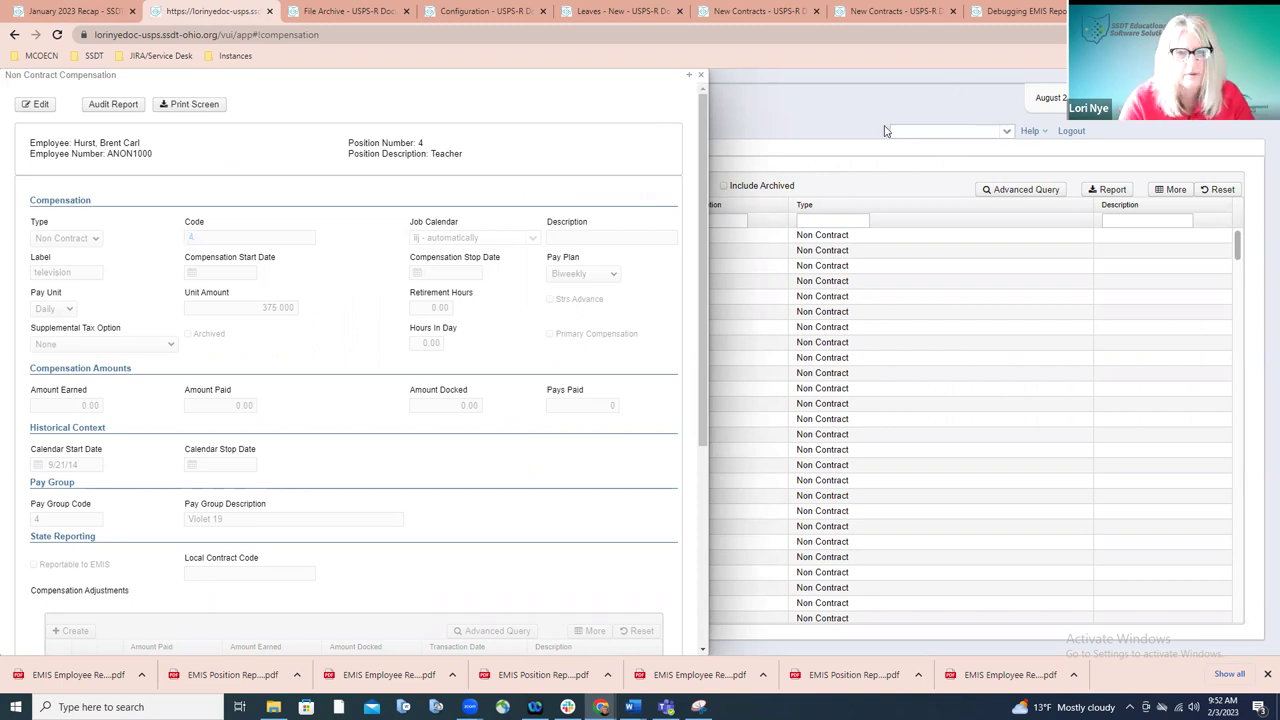
key("ctrl+0")
key("ctrl+minus")
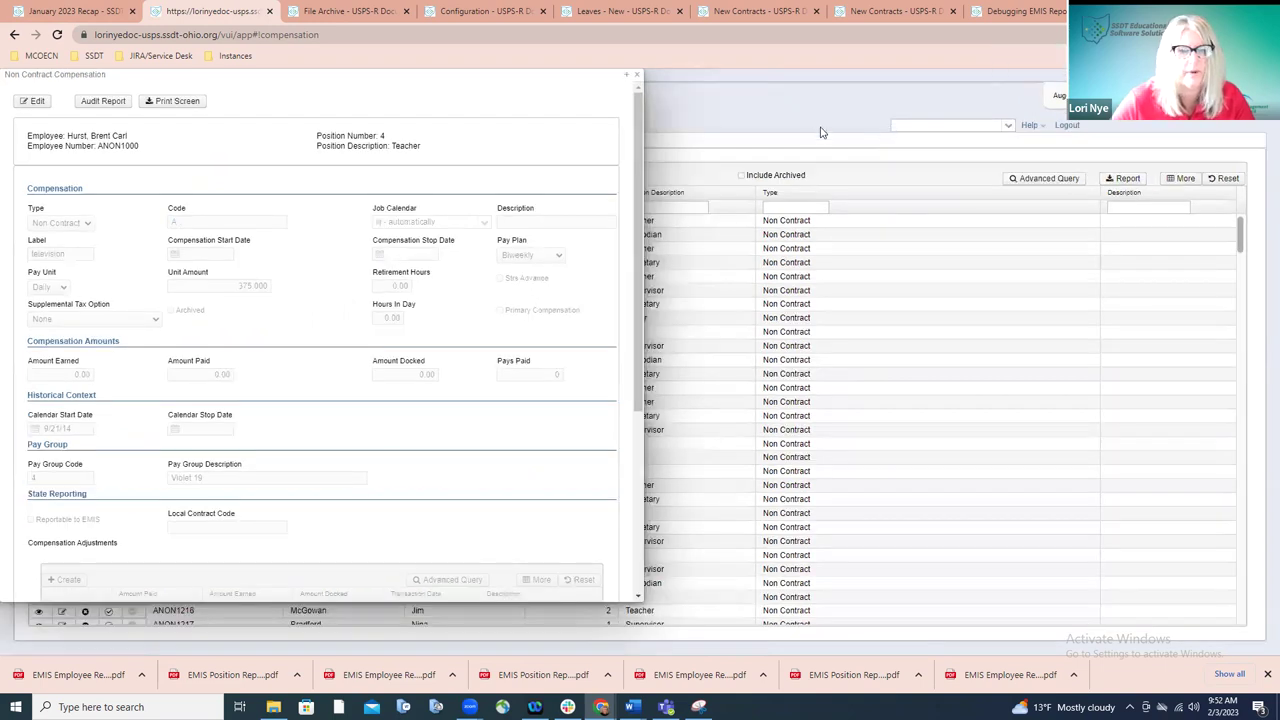
left_click(637, 74)
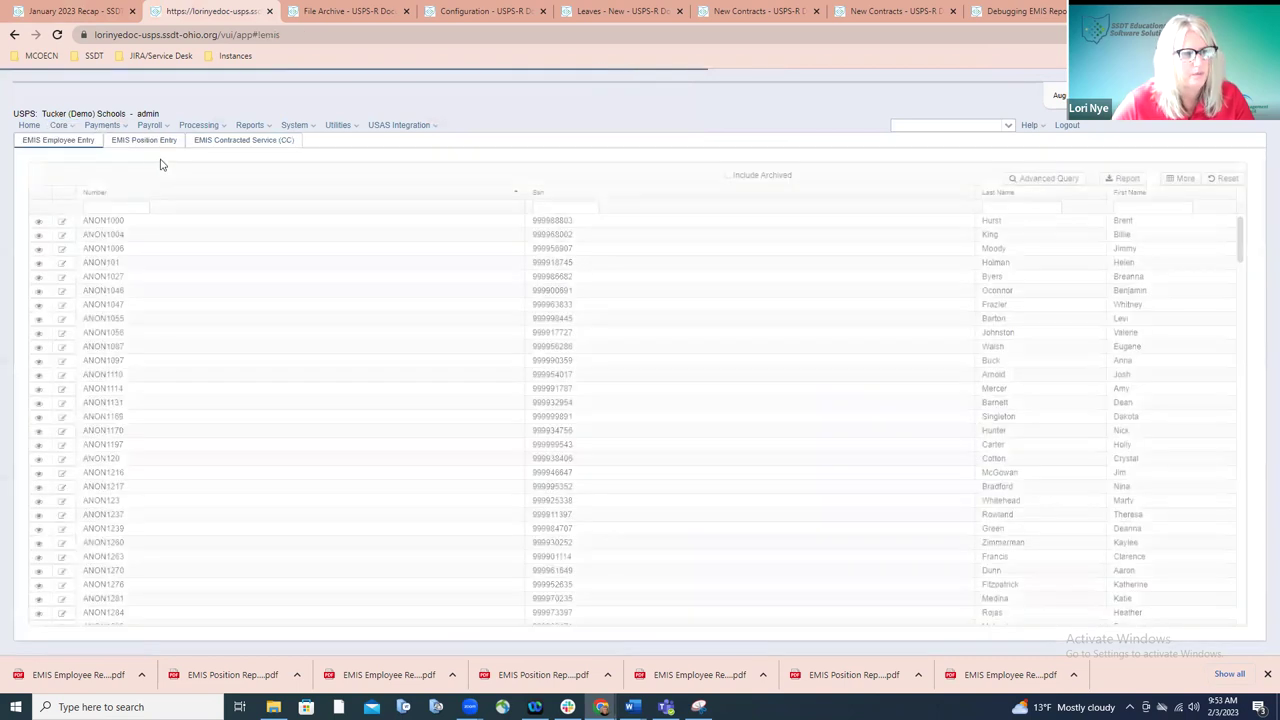
left_click(220, 140)
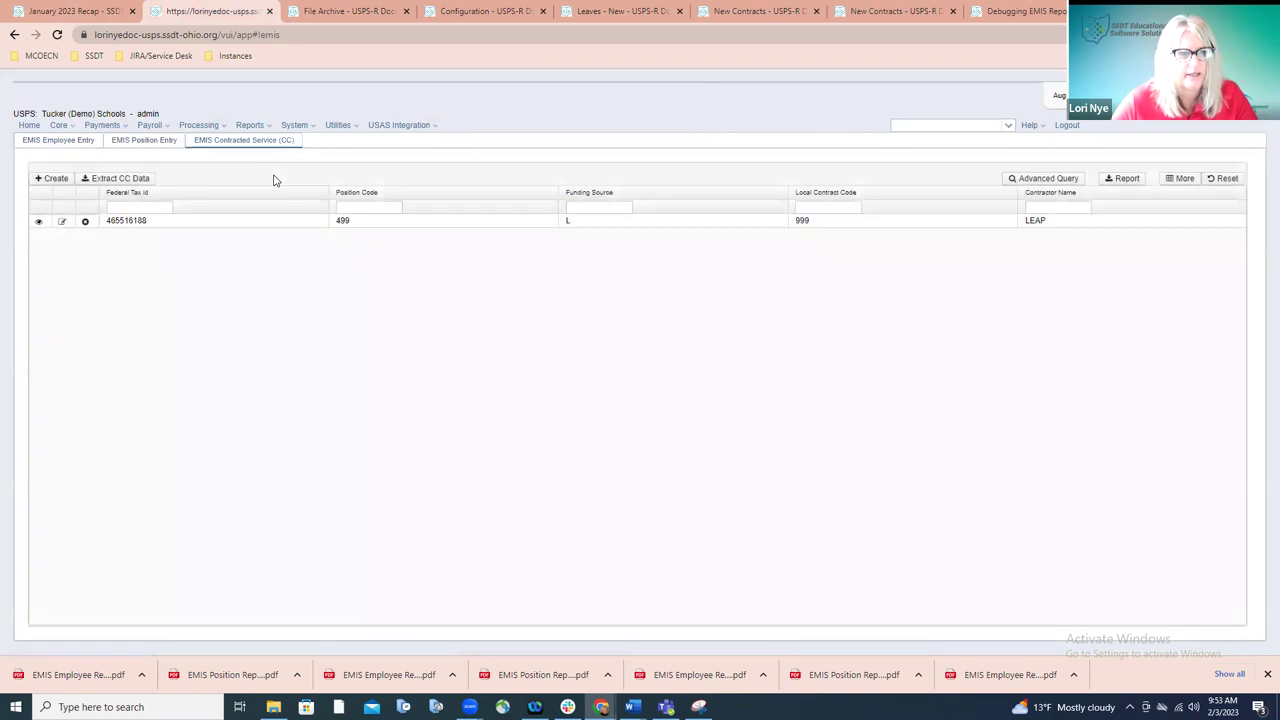
- Try to save the LEAP contracted service with Local Contract Code 9999, discard the edit and return to the January 2023 Recap
left_click(61, 221)
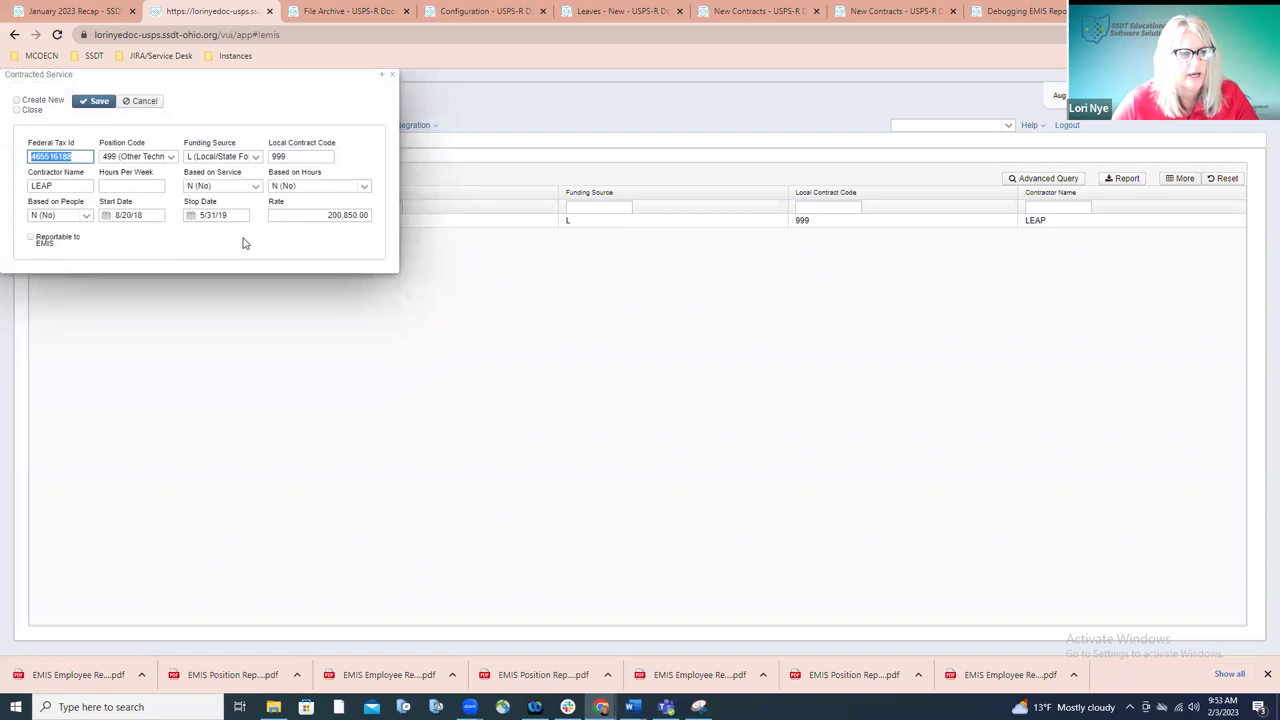
left_click(287, 157)
type("9")
left_click(96, 101)
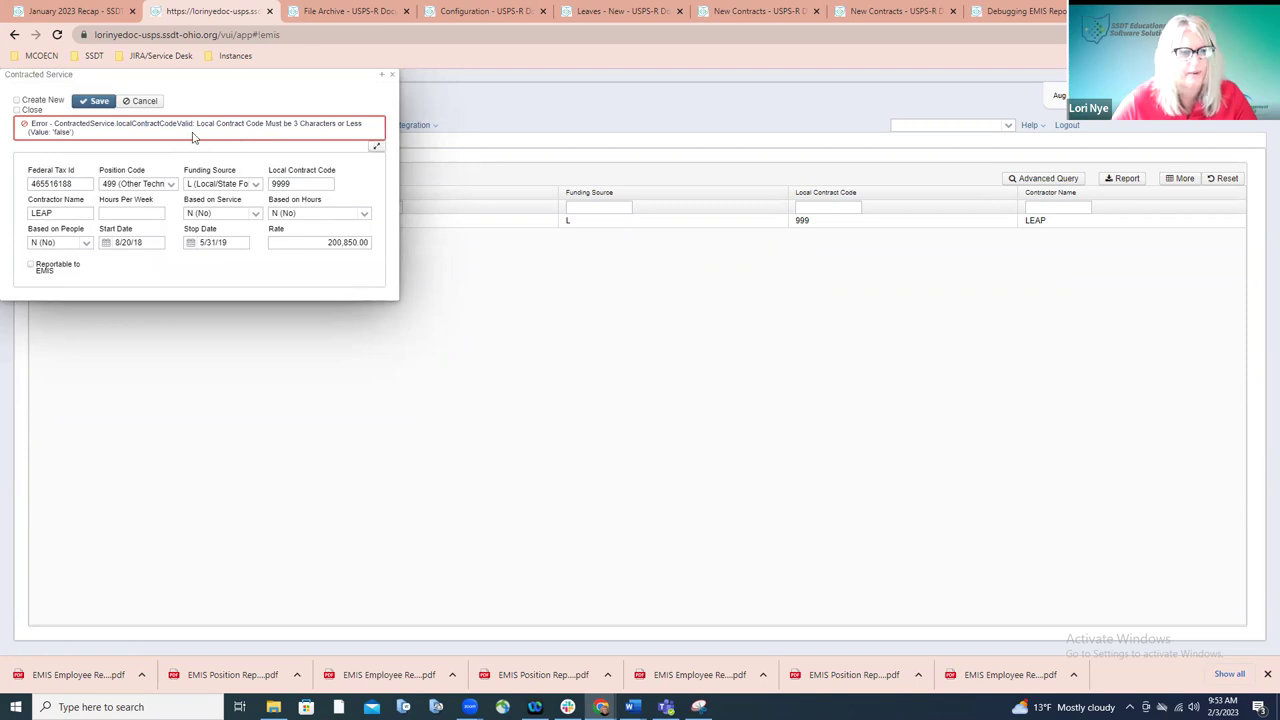
left_click(152, 101)
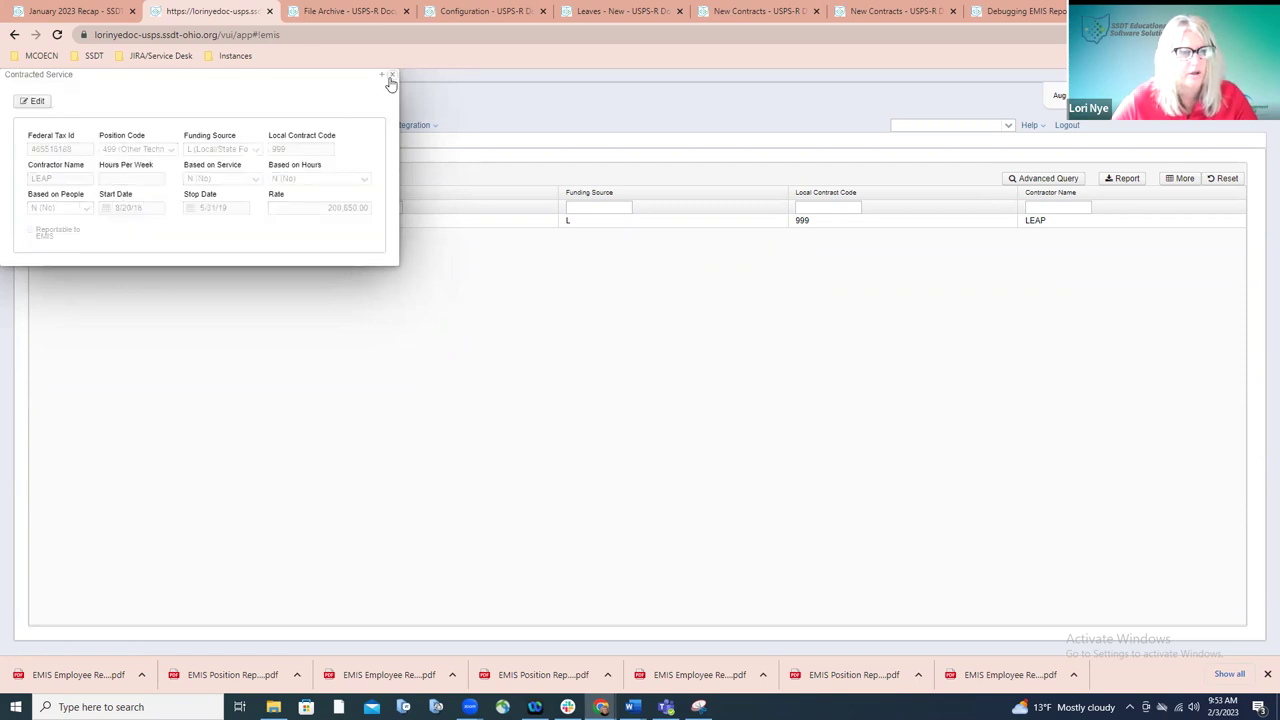
left_click(391, 76)
key("ctrl+shift+Tab")
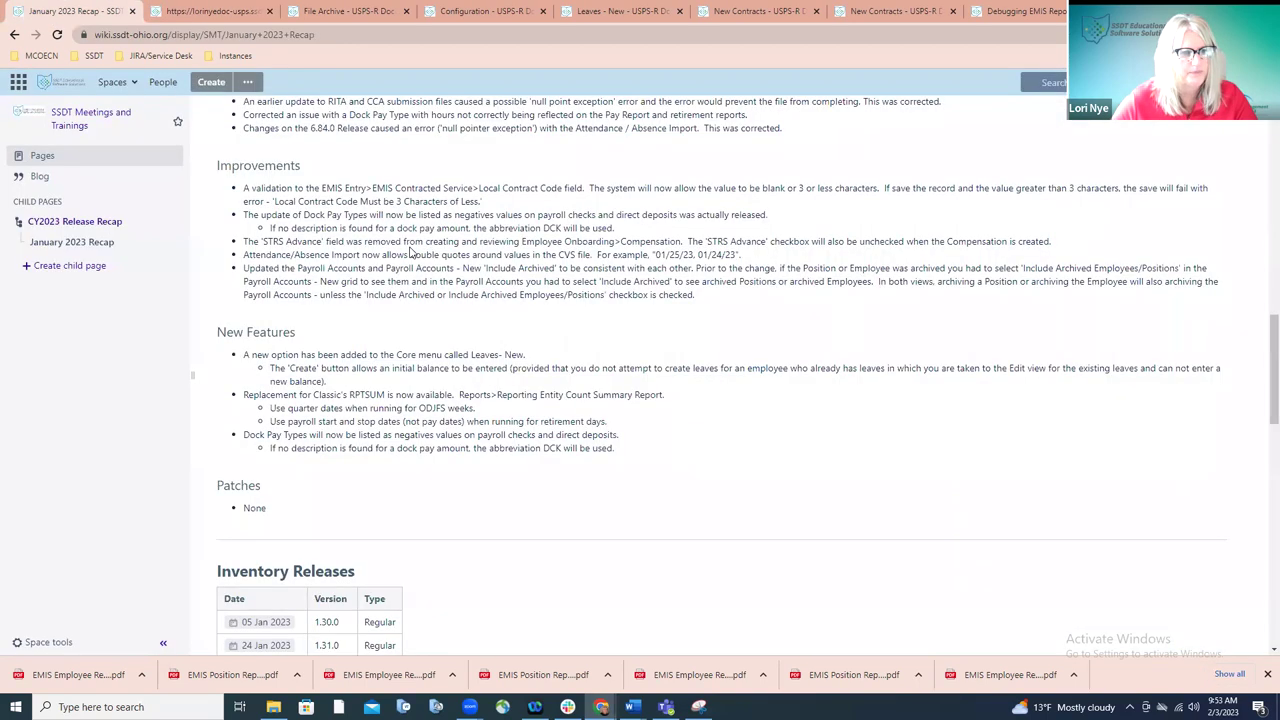
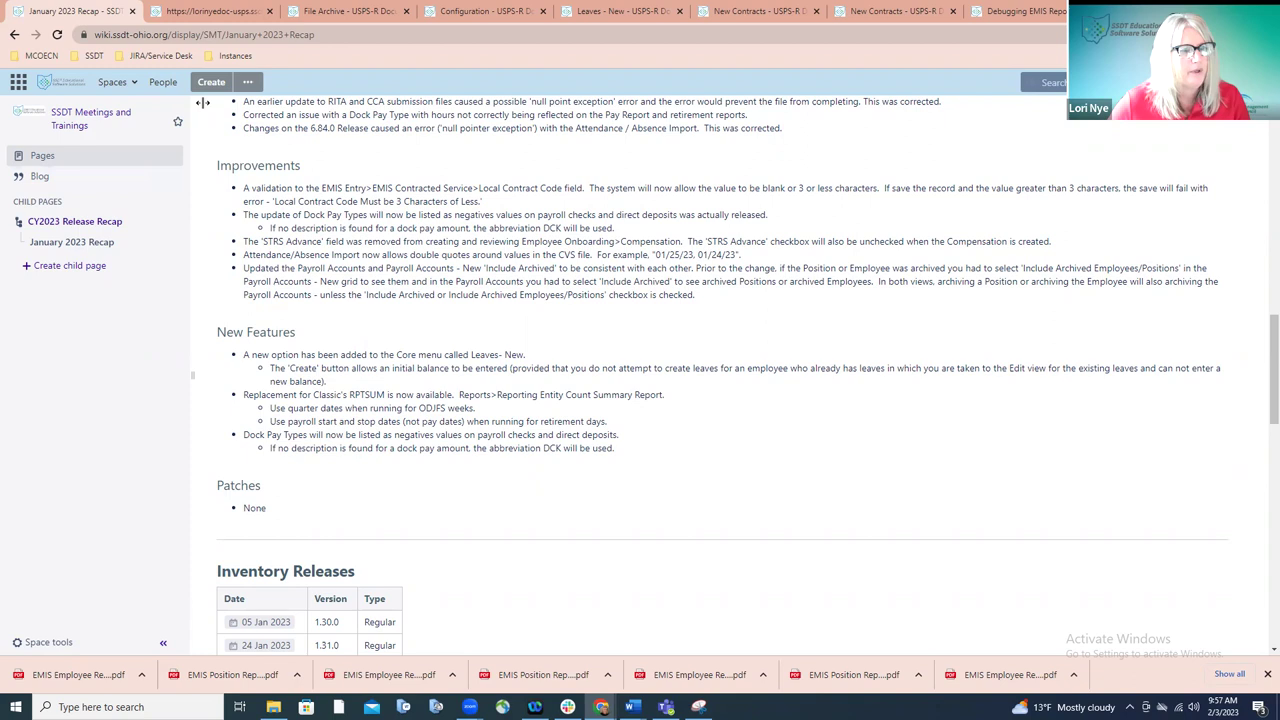
- Open Leaves - New in the USPS demo instance and create leaves for the second employee matching a first-name search
left_click(252, 14)
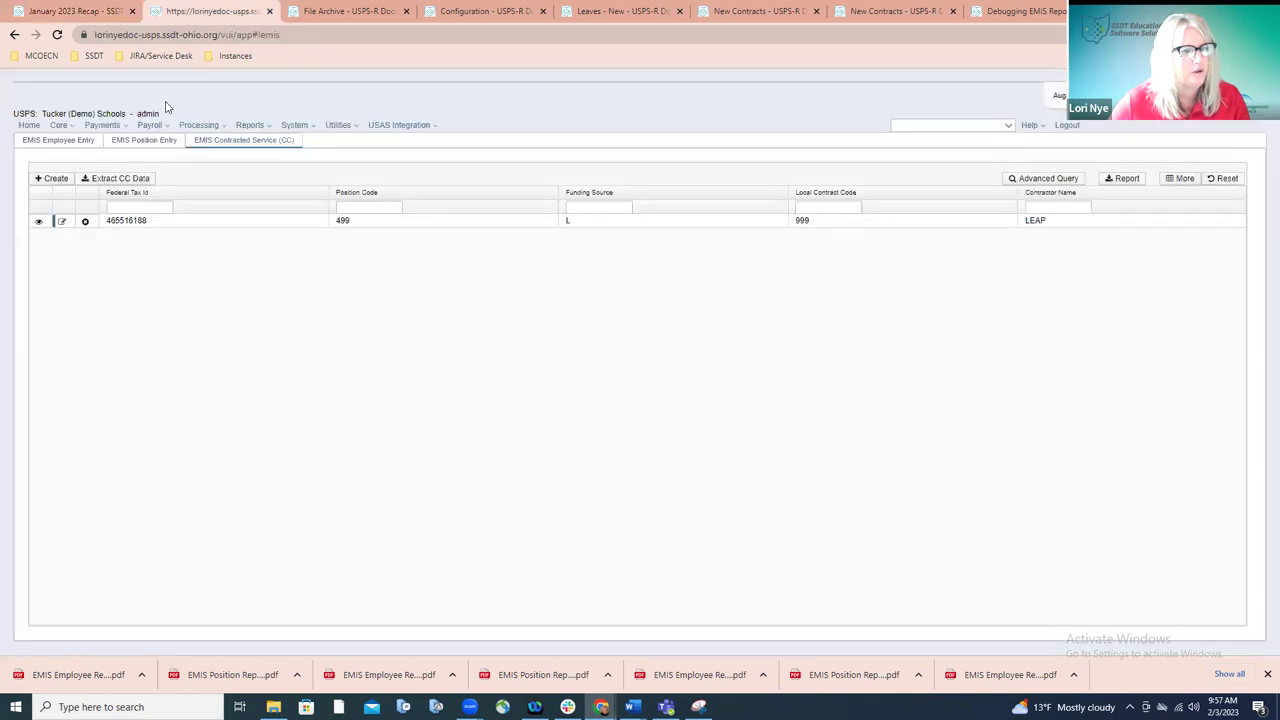
left_click(66, 127)
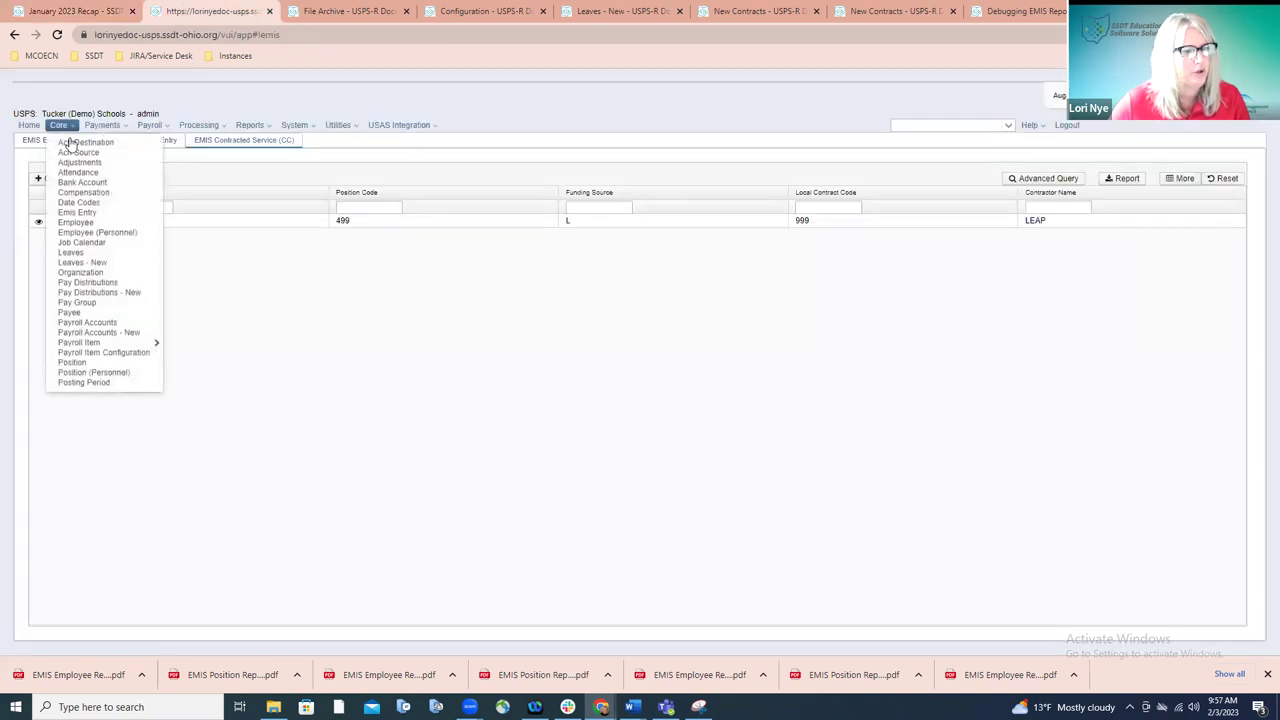
left_click(95, 264)
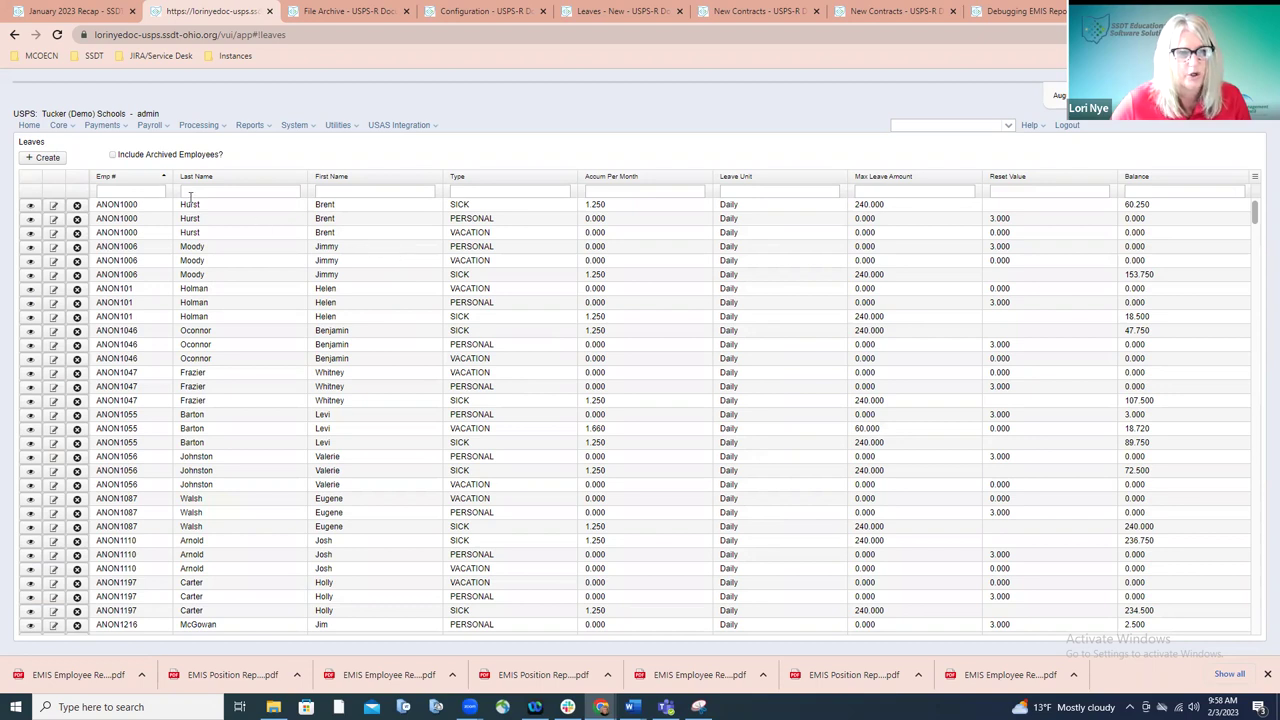
left_click(48, 158)
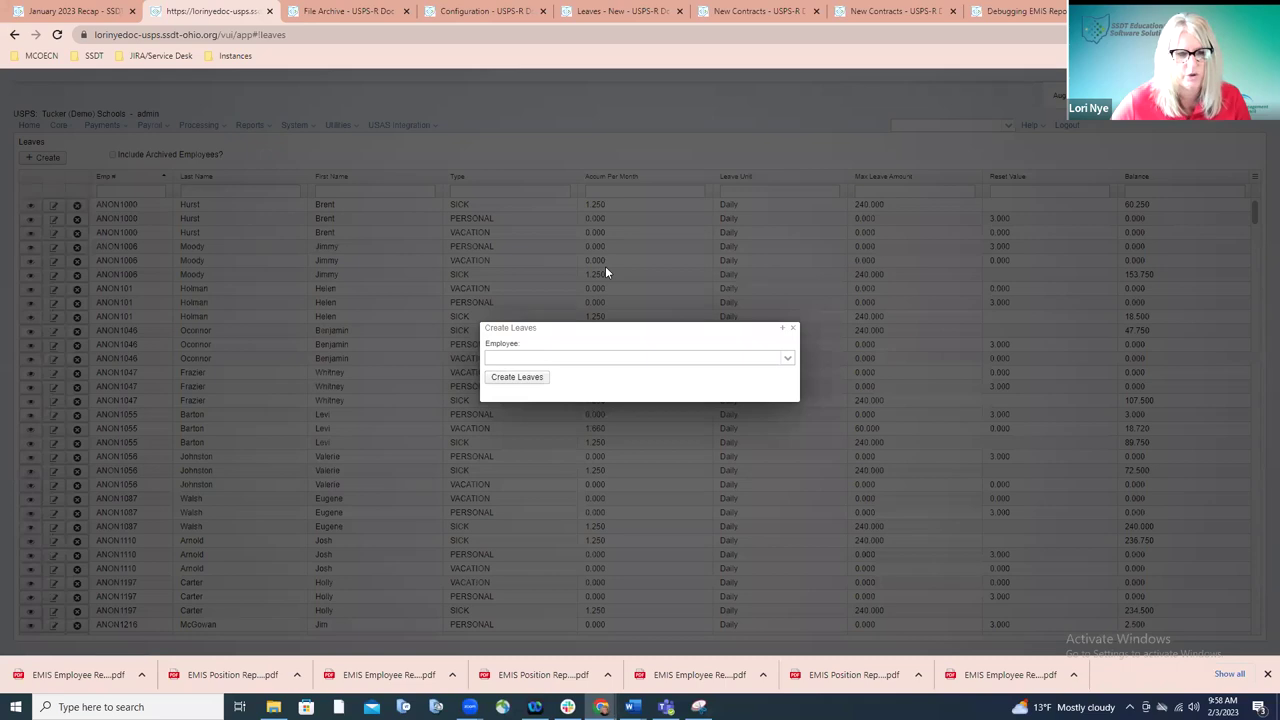
left_click(663, 353)
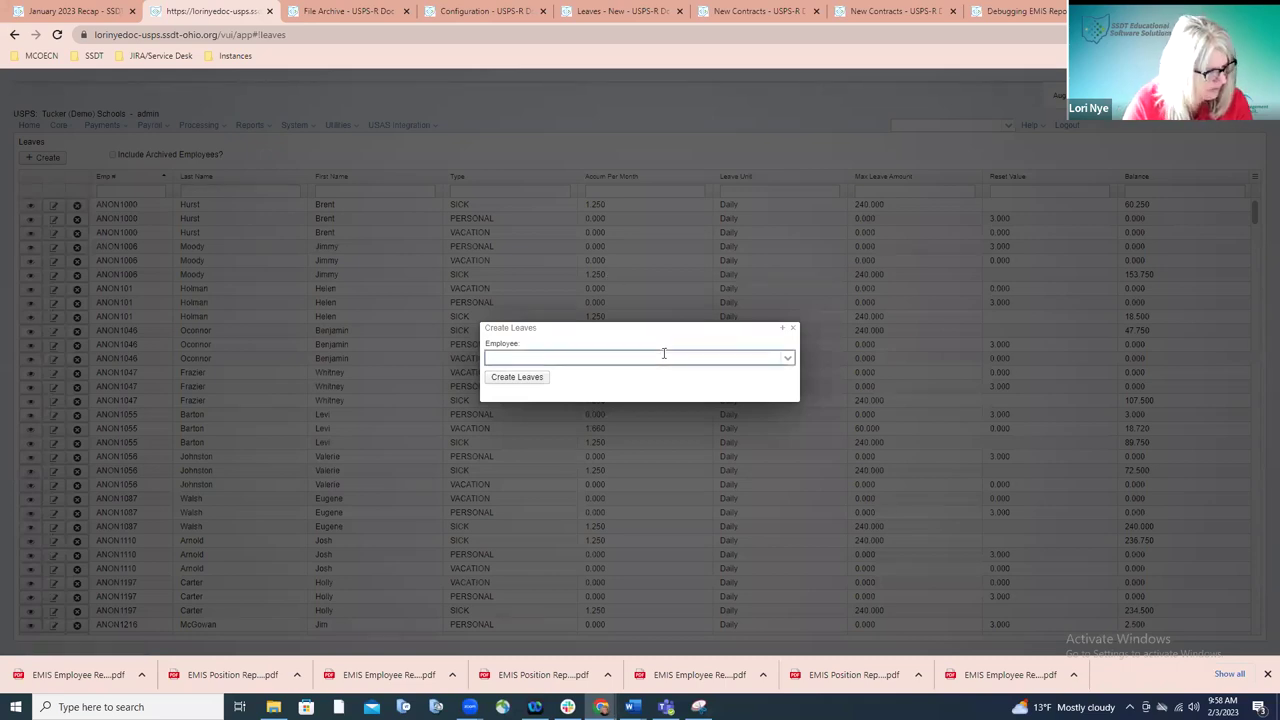
type("sha")
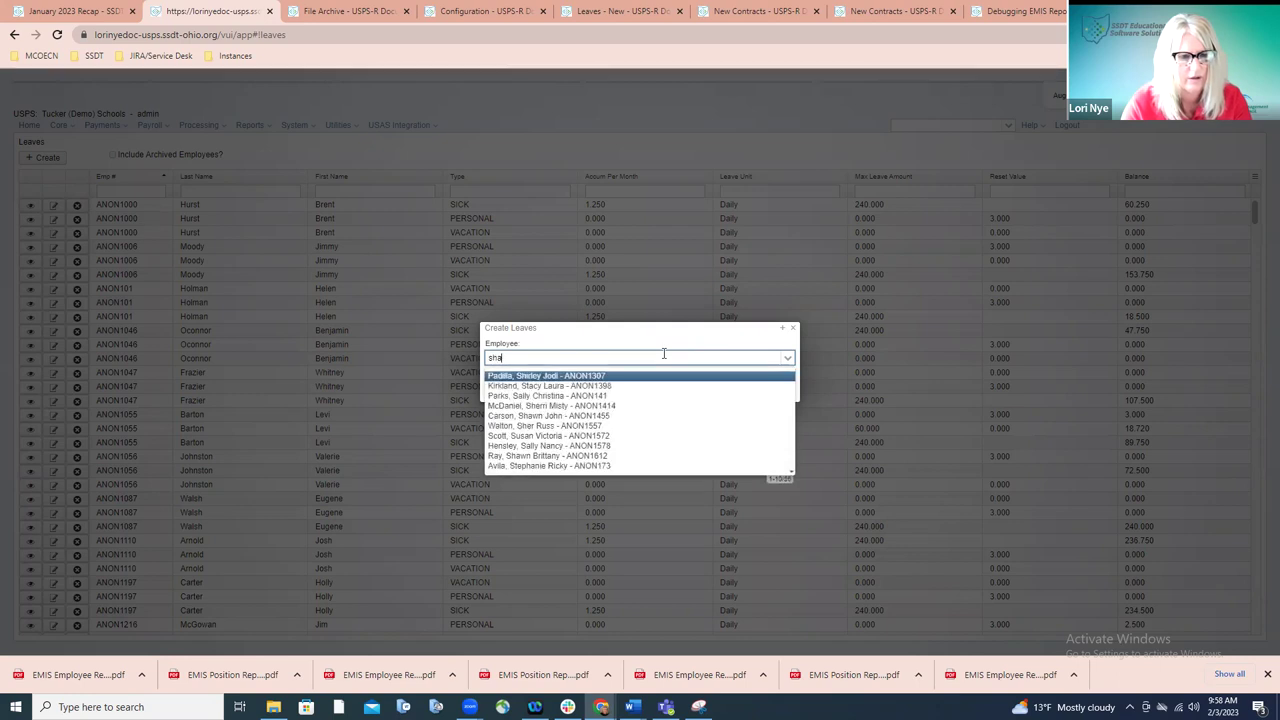
type("wn")
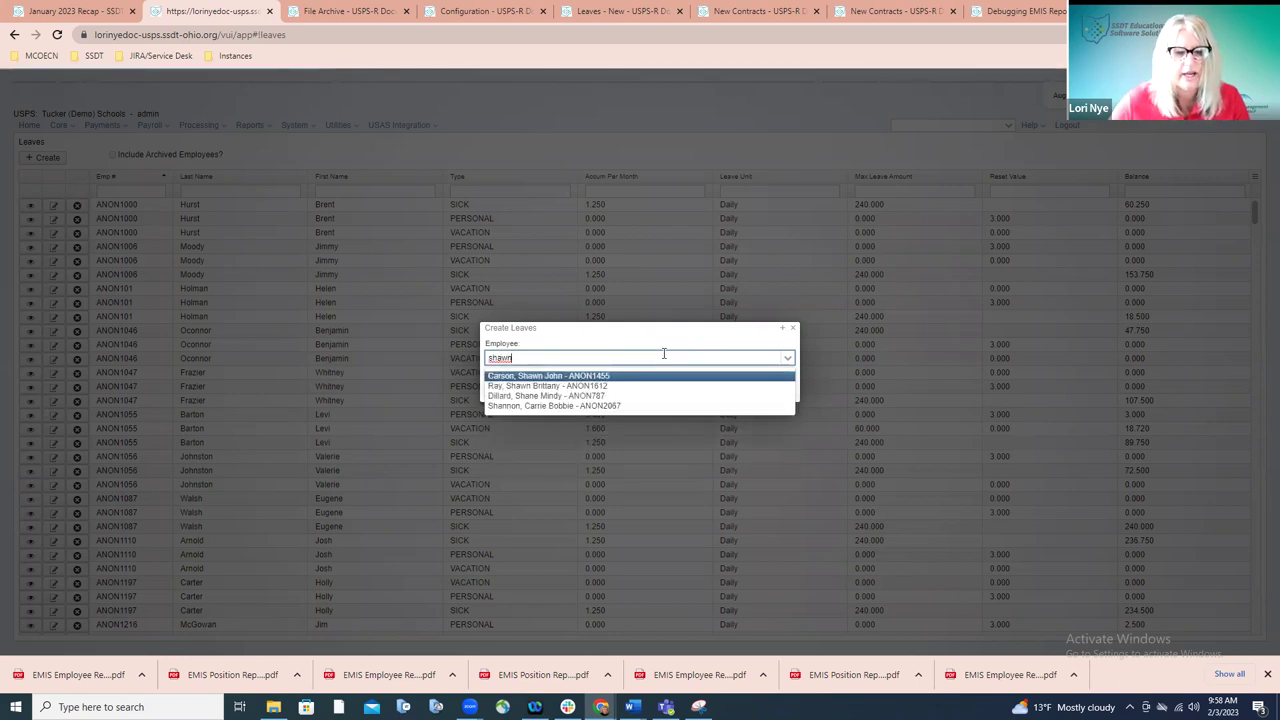
left_click(668, 387)
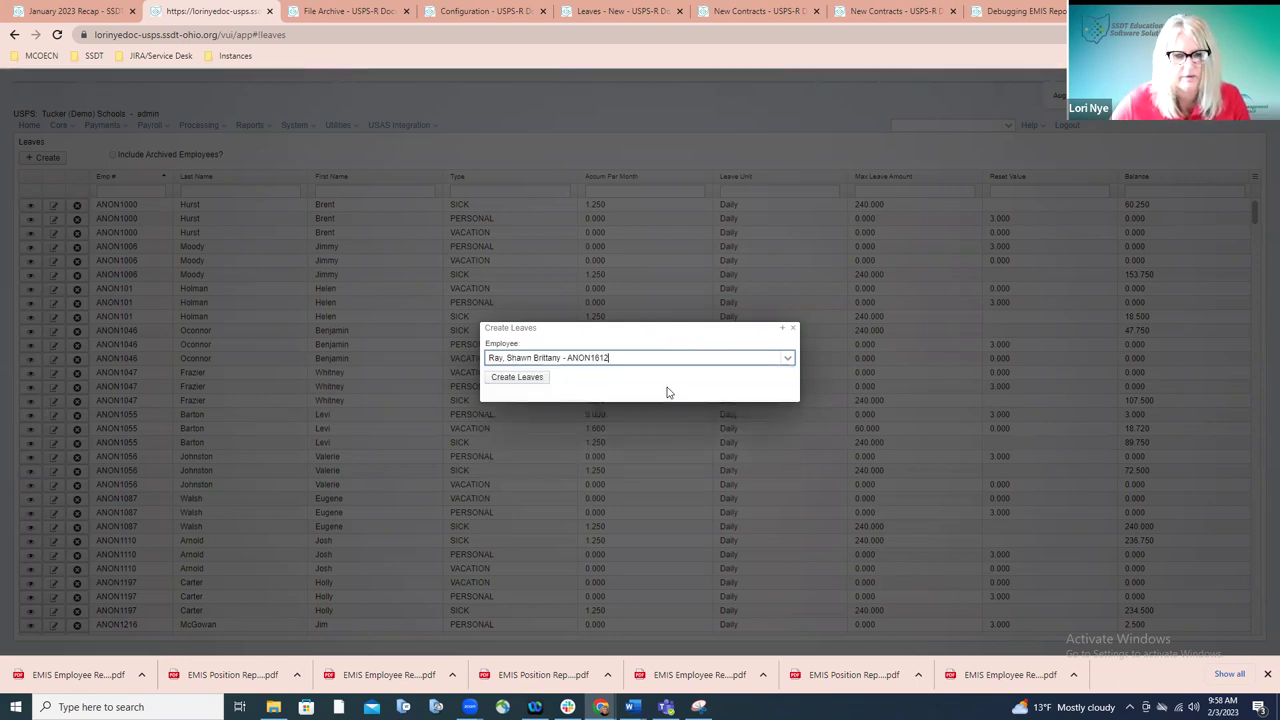
left_click(535, 381)
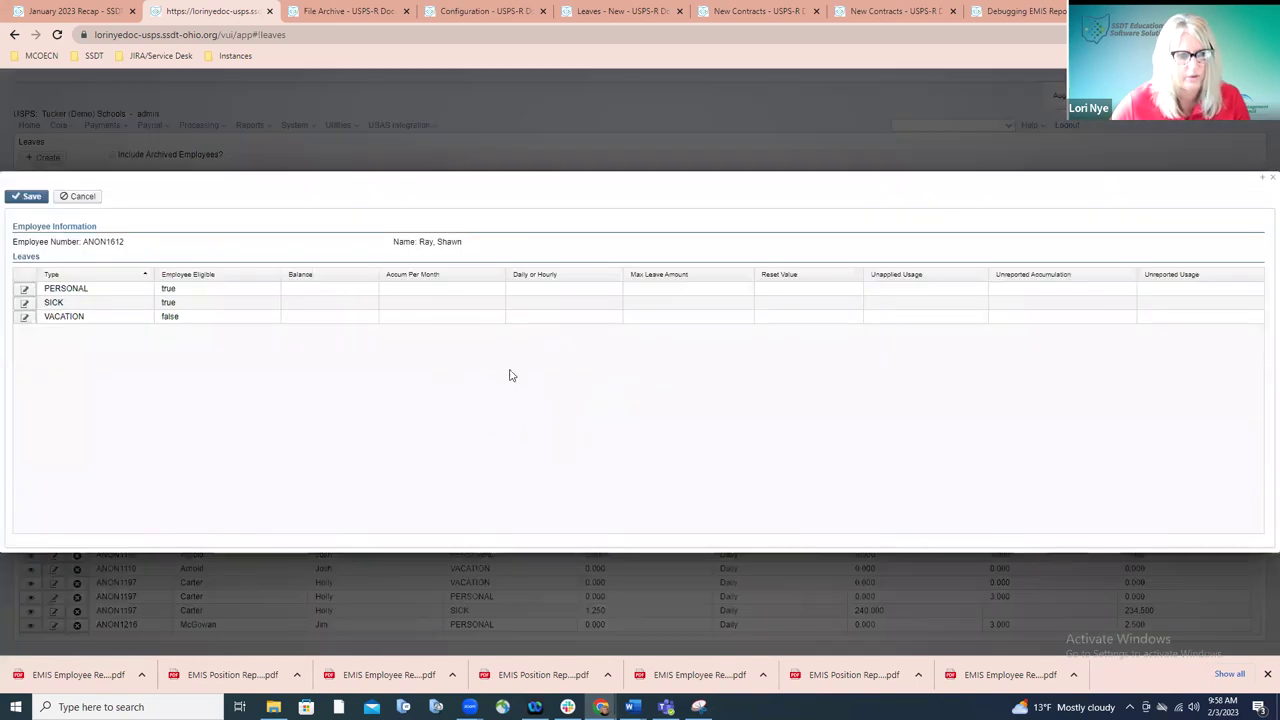
- Set the employee's SICK leave to balance 15, accumulation 1.25 per month, maximum 225 and Daily unit, and try to save the leaves
left_click(25, 304)
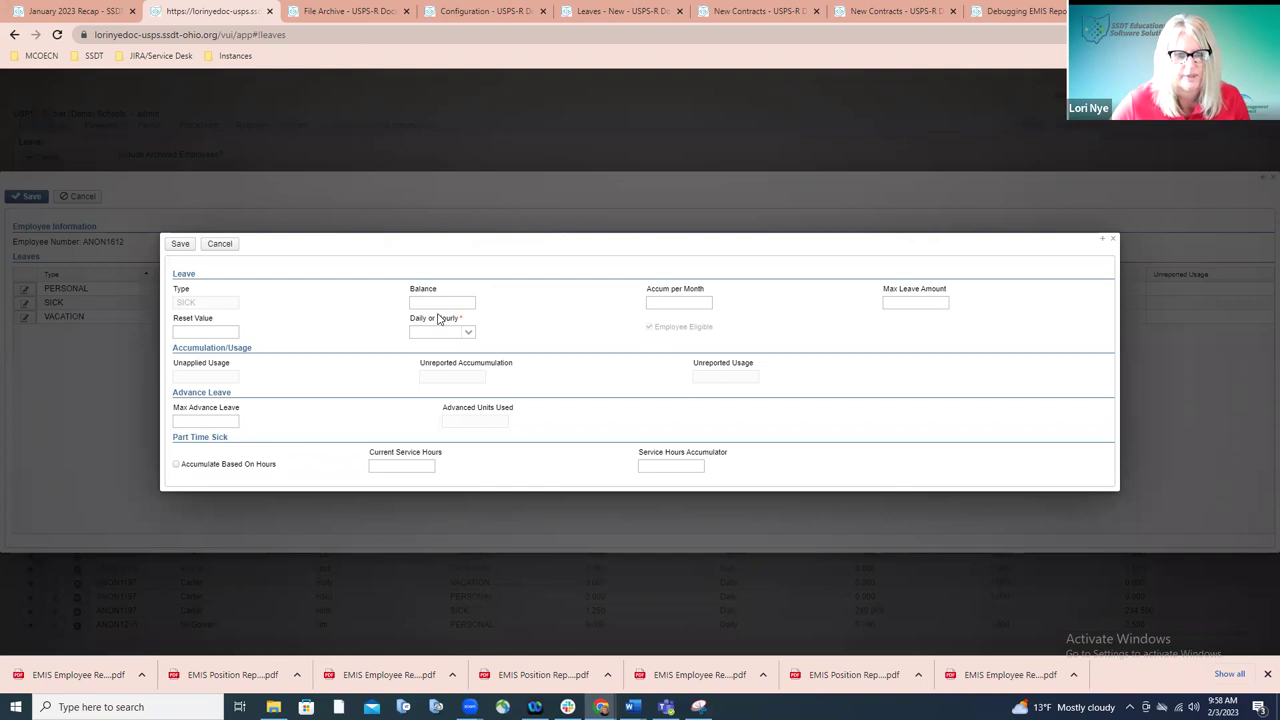
left_click(440, 304)
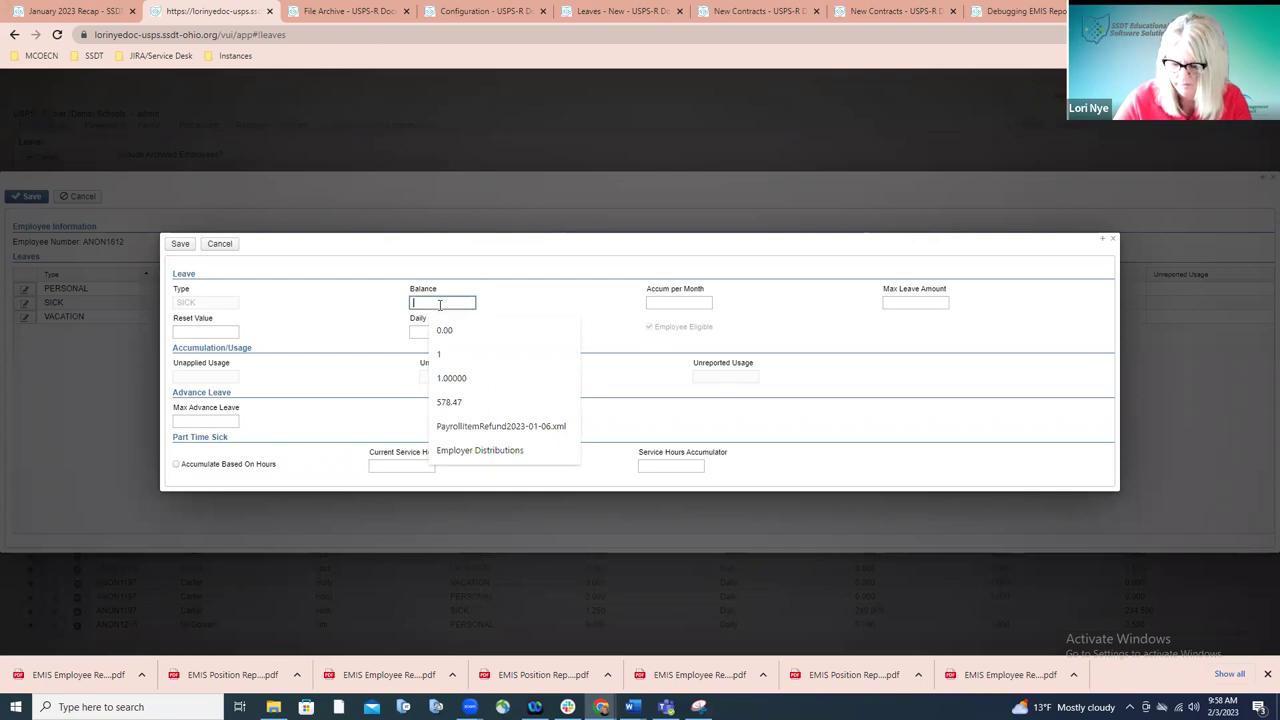
type("15")
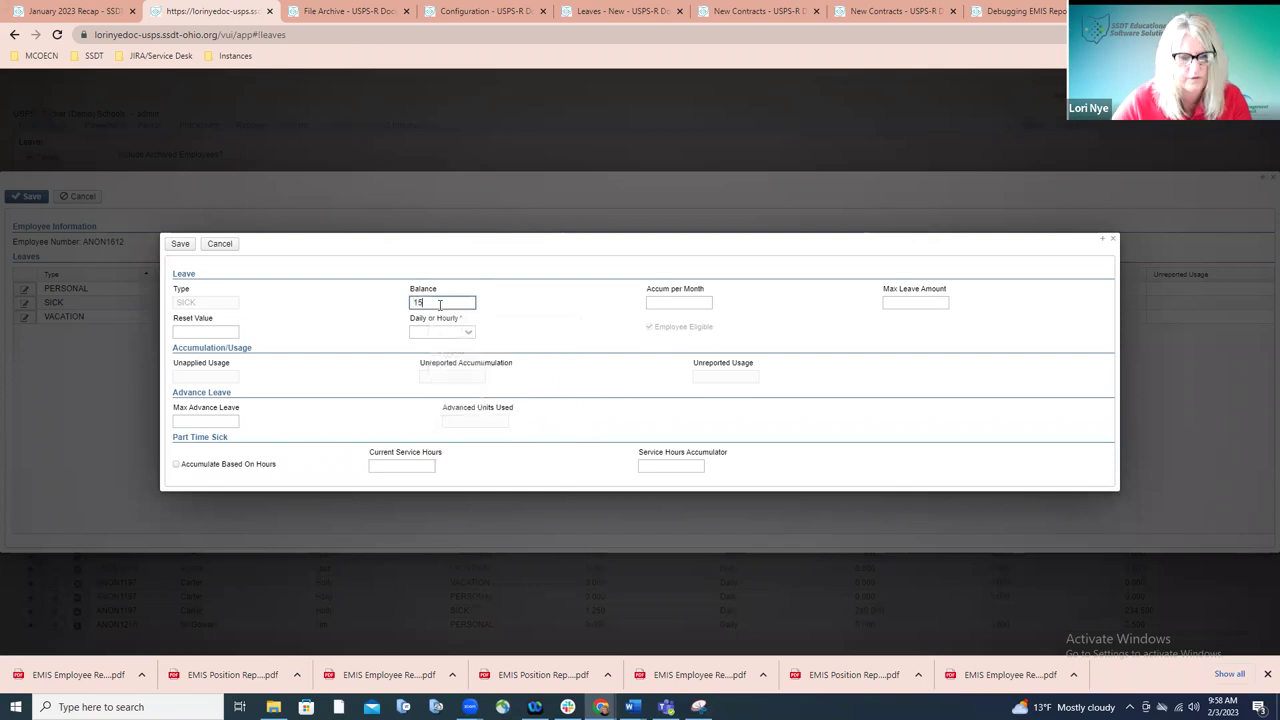
left_click(694, 303)
type("1.252")
key("BackSpace")
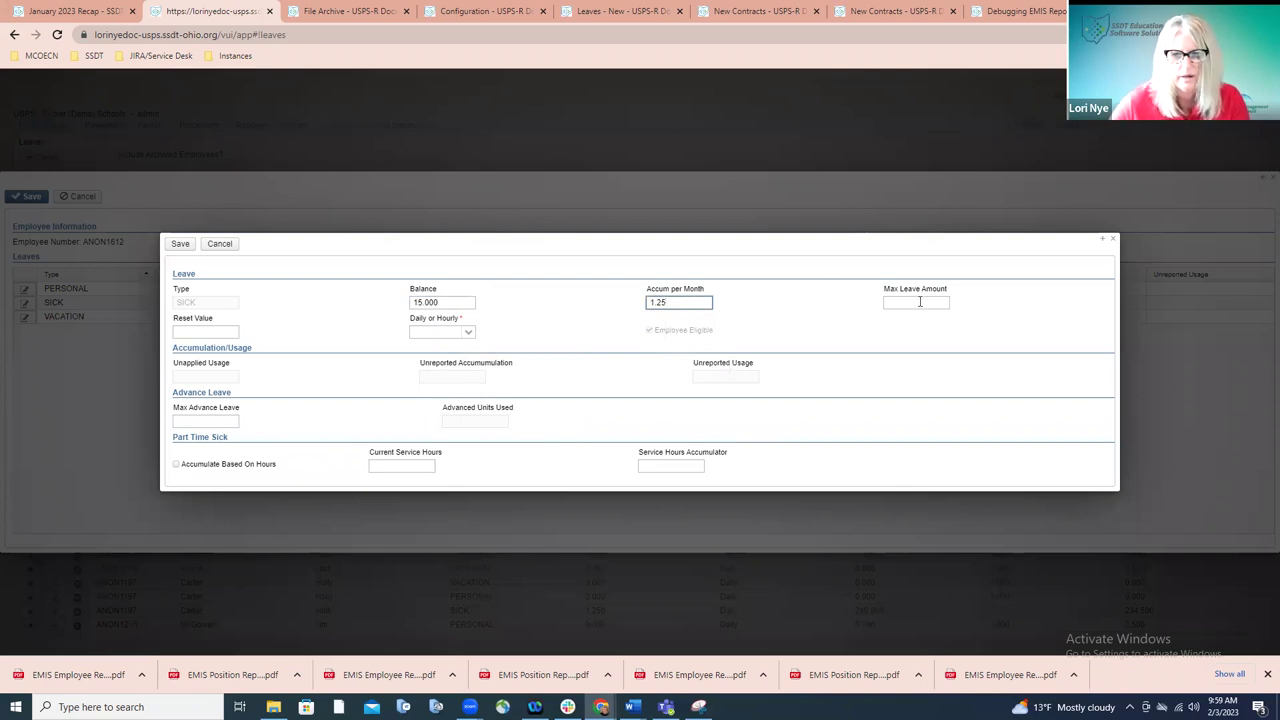
left_click(920, 301)
type("225")
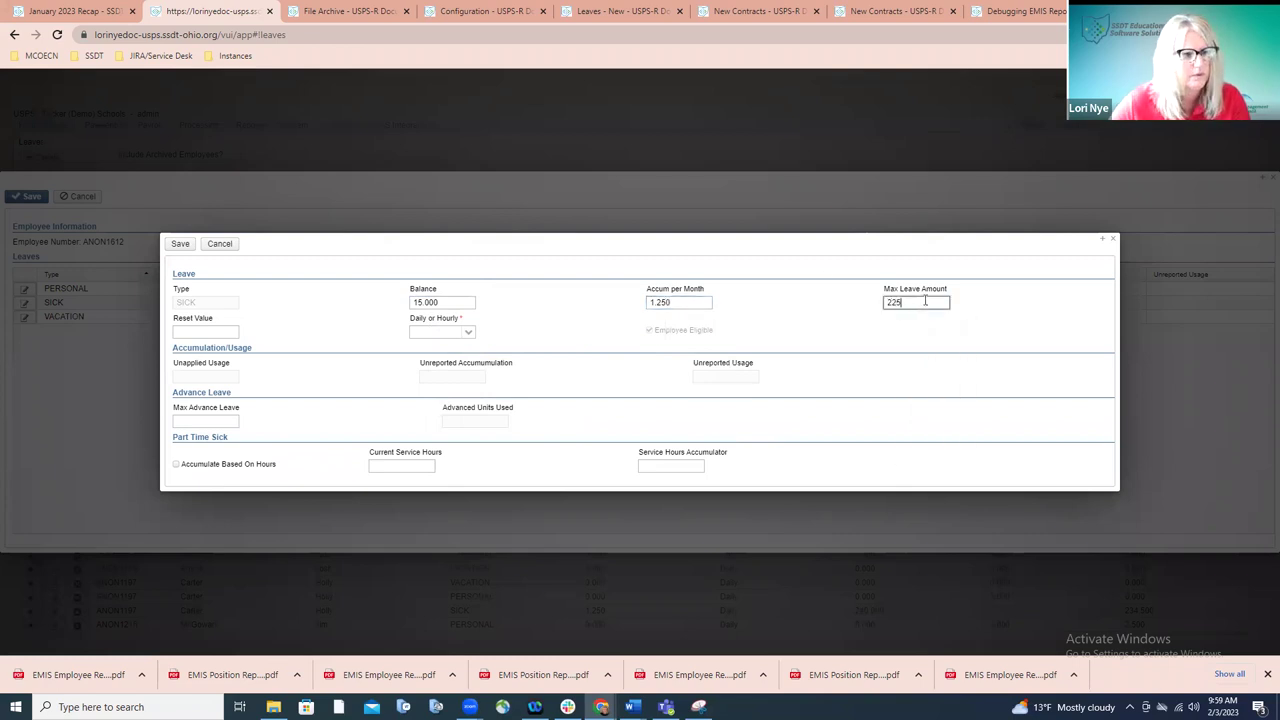
left_click(462, 331)
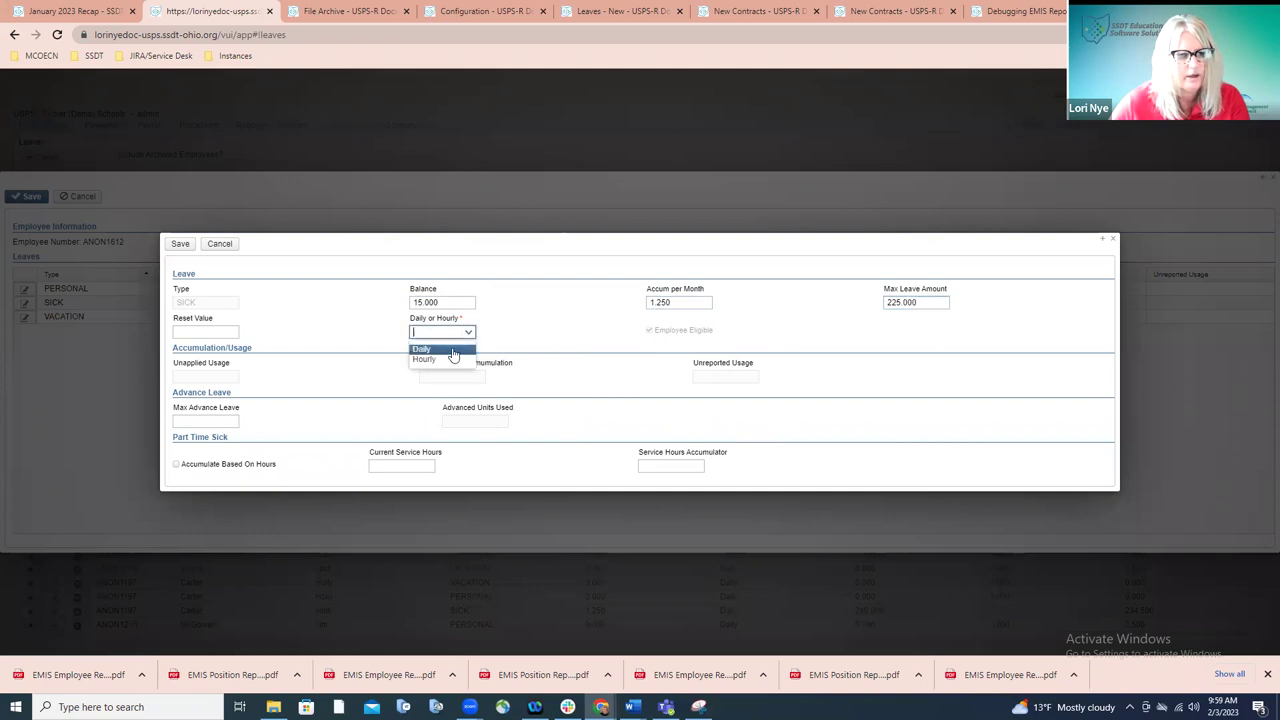
left_click(449, 350)
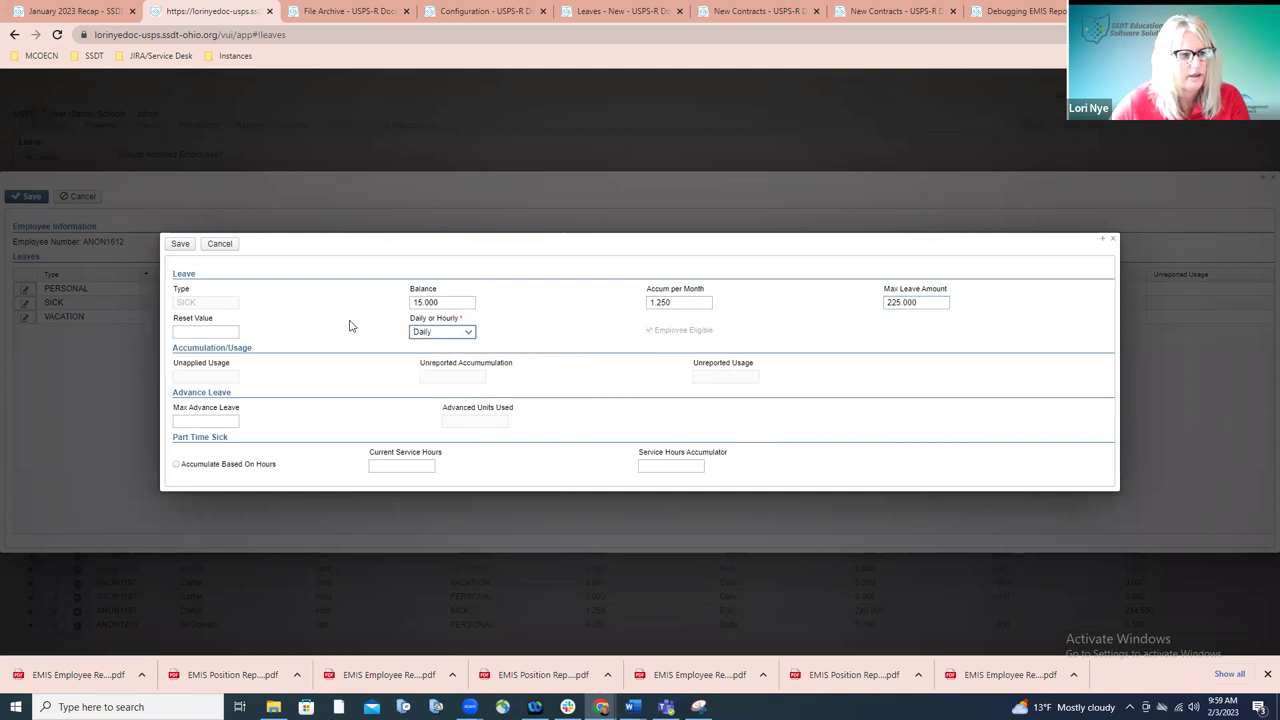
left_click(180, 244)
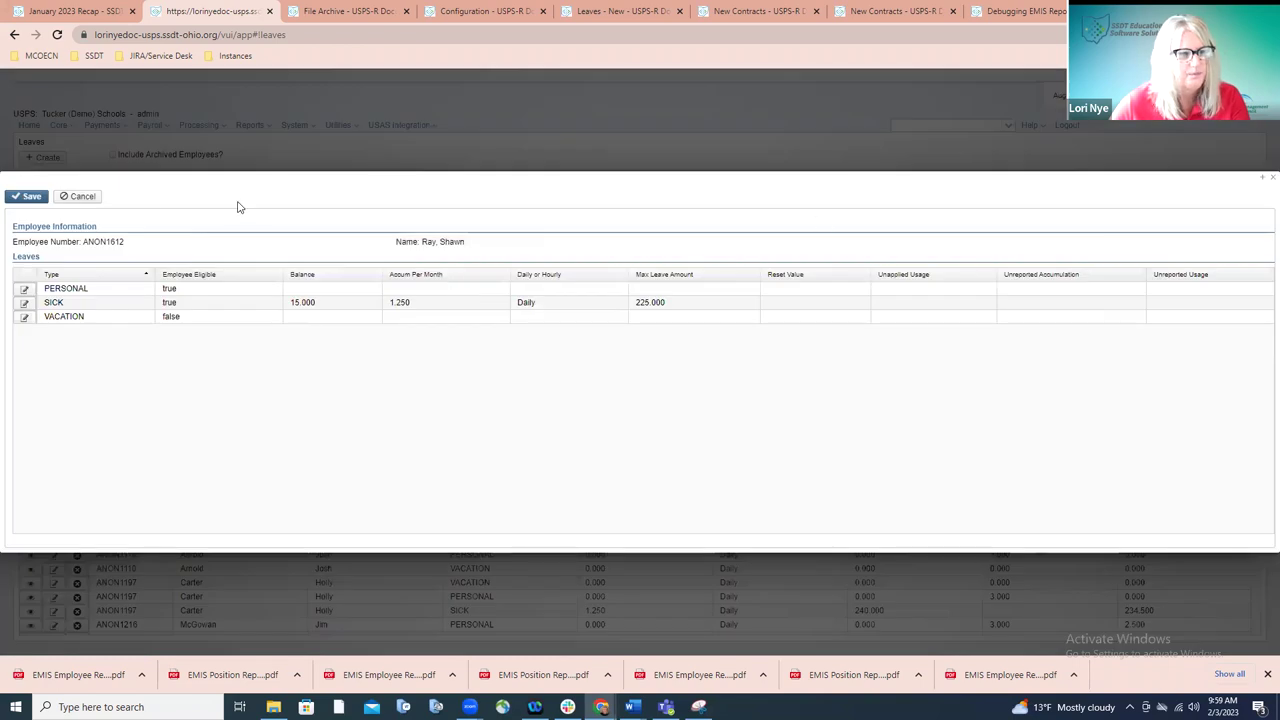
left_click(30, 196)
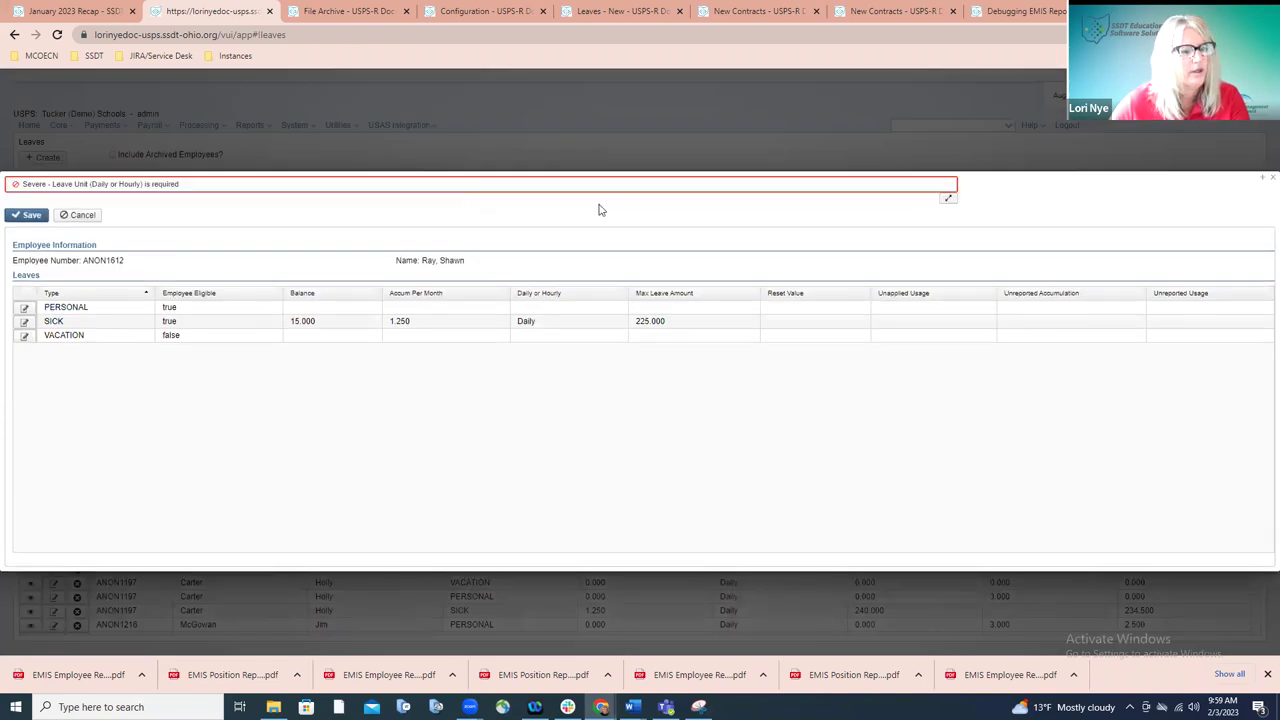
- Set the employee's PERSONAL leave unit to Daily and save that leave entry
left_click(25, 308)
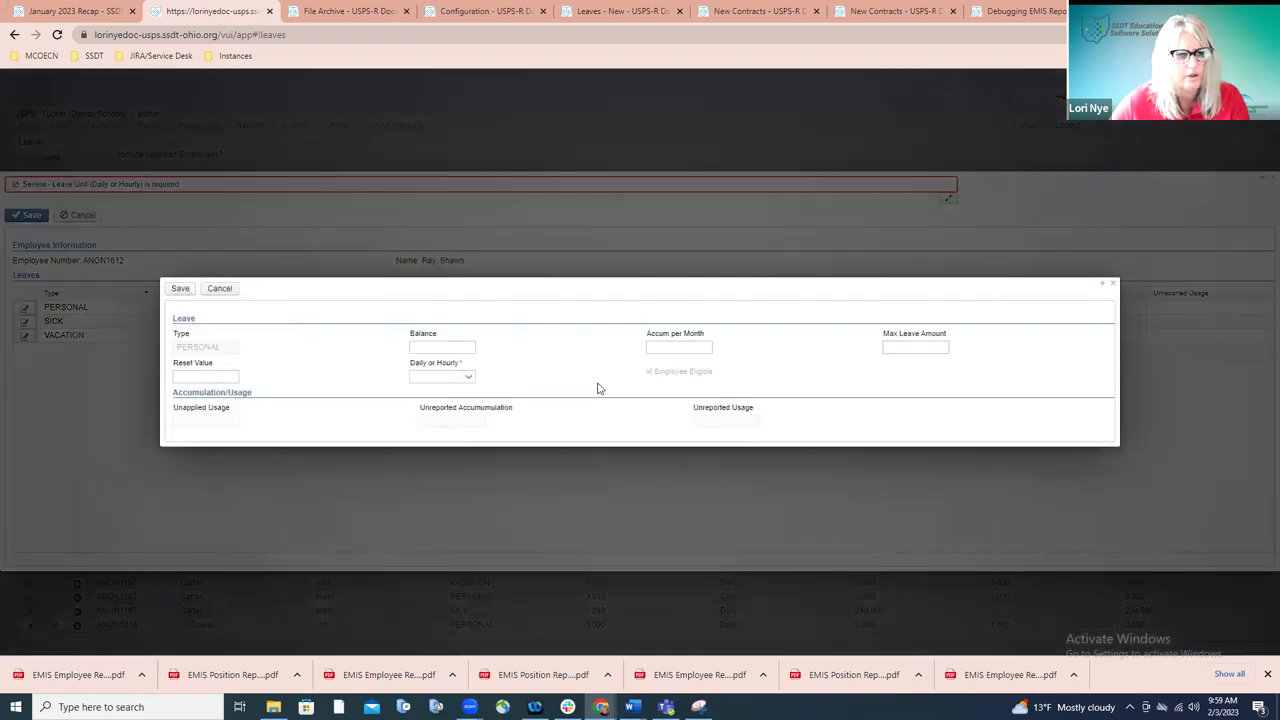
left_click(467, 379)
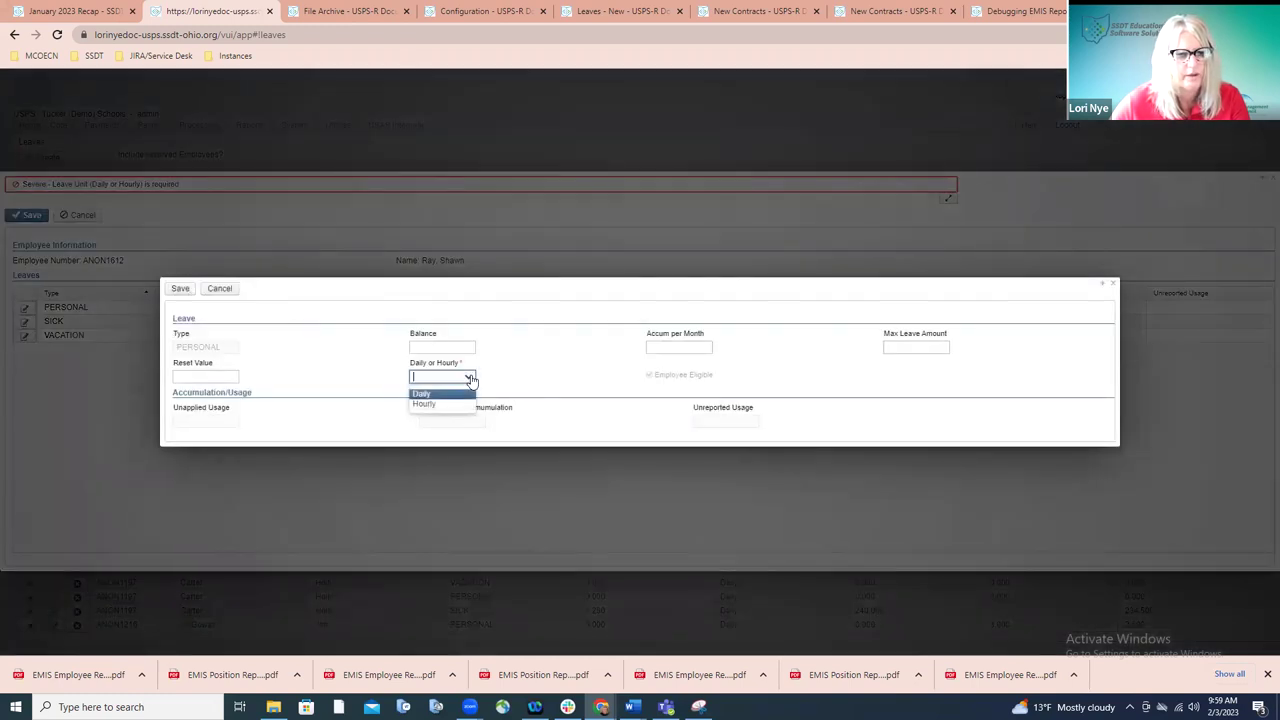
left_click(459, 396)
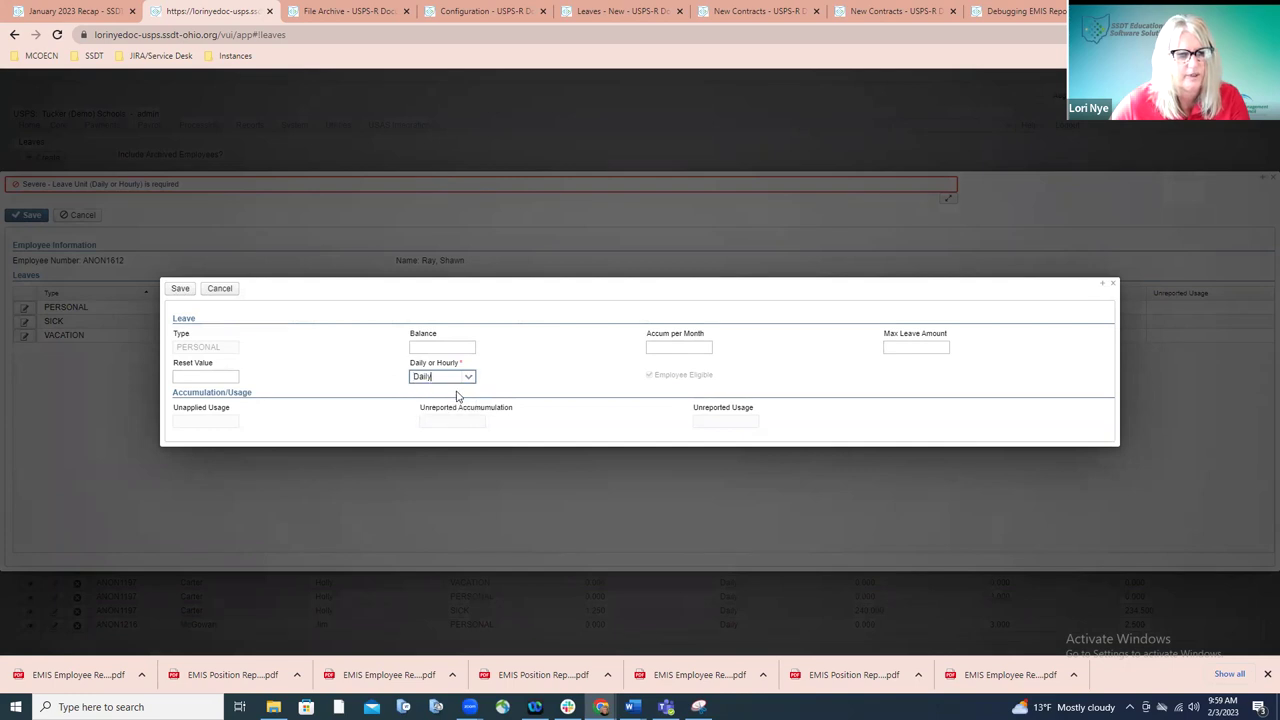
left_click(180, 288)
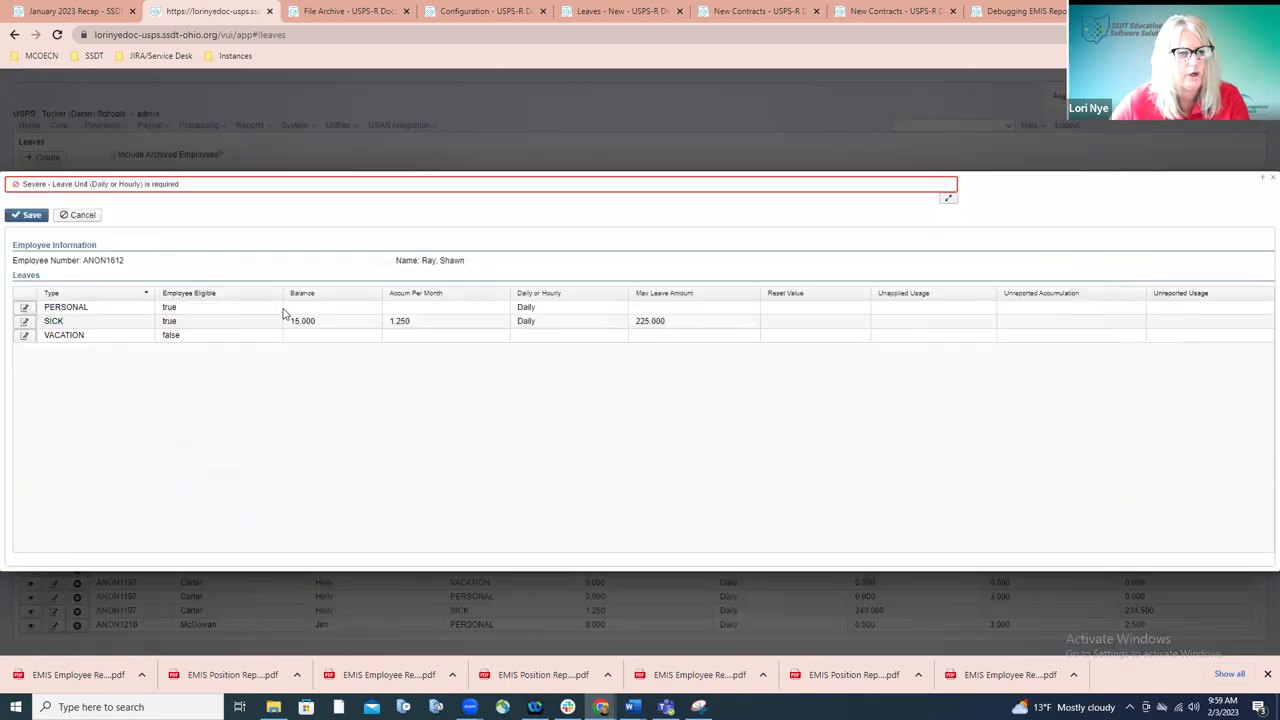
- Set the VACATION leave unit to Daily, then save the employee's leaves and close the record
double_click(61, 340)
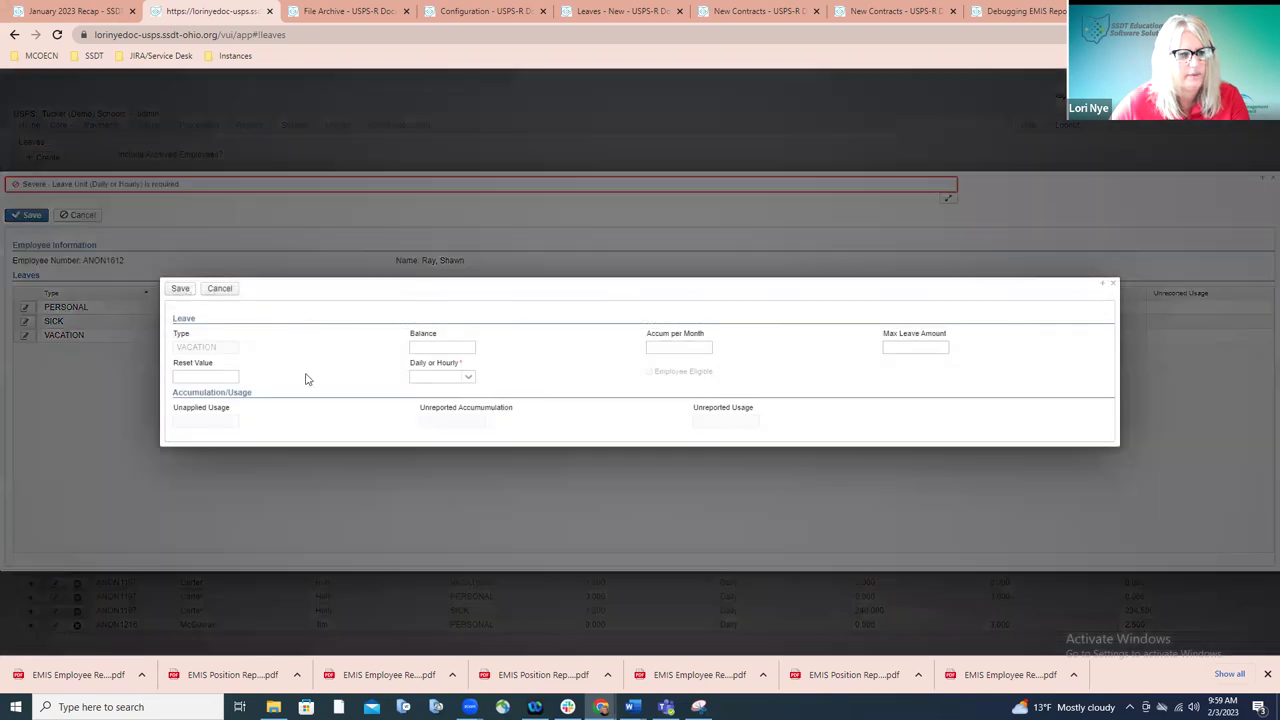
left_click(463, 378)
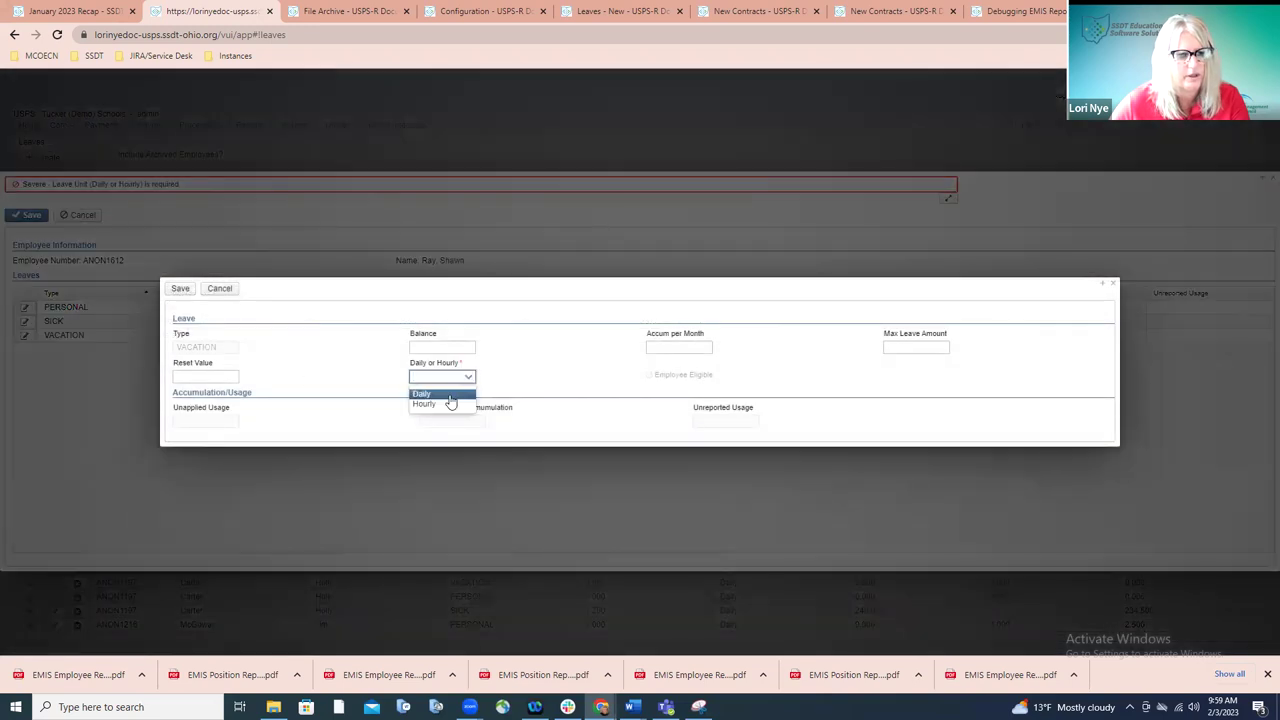
left_click(450, 395)
left_click(180, 288)
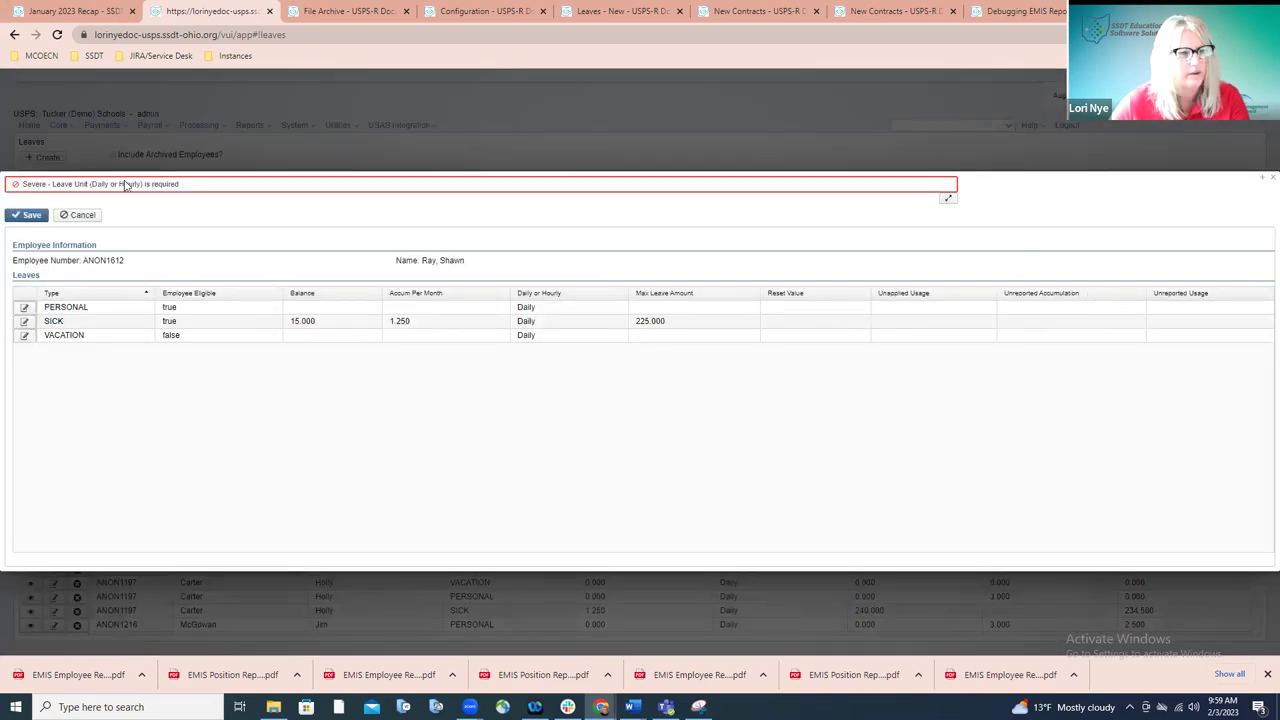
left_click(28, 215)
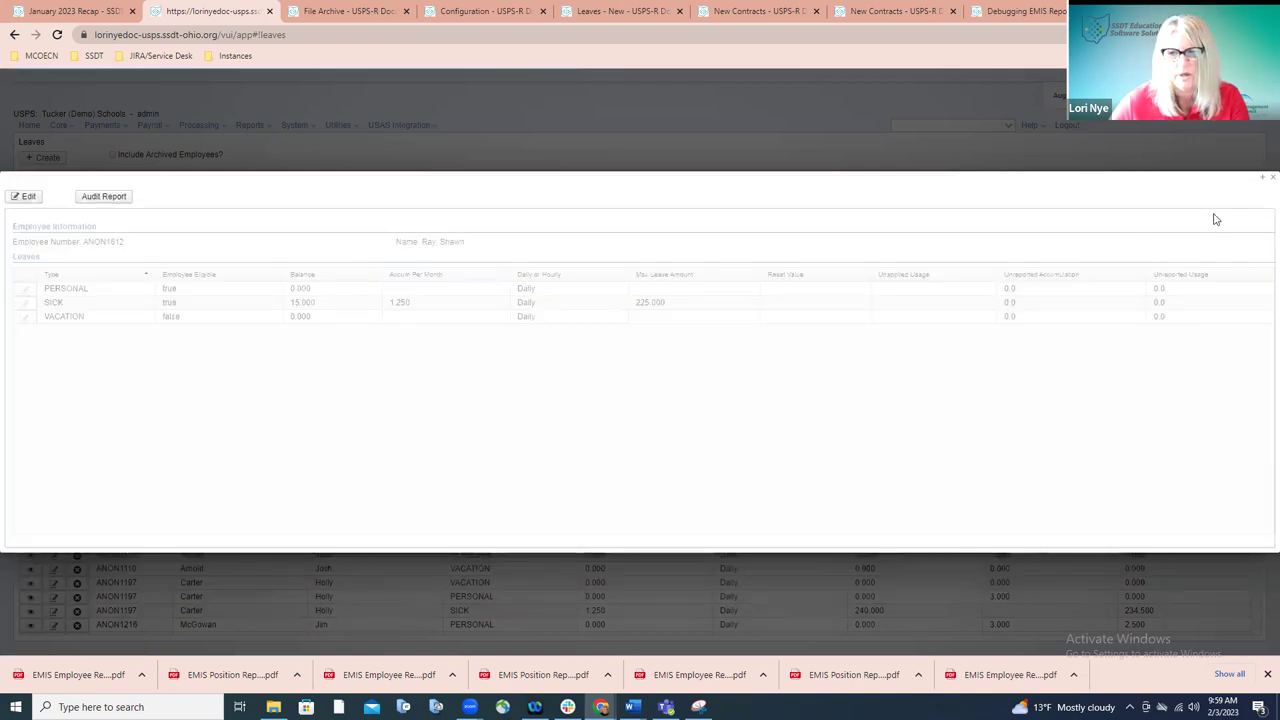
left_click(1270, 178)
- Find the same employee by first name to view the leave balances, and consult the Leaves - New documentation and the January 2023 Recap
left_click(938, 124)
type("shawn")
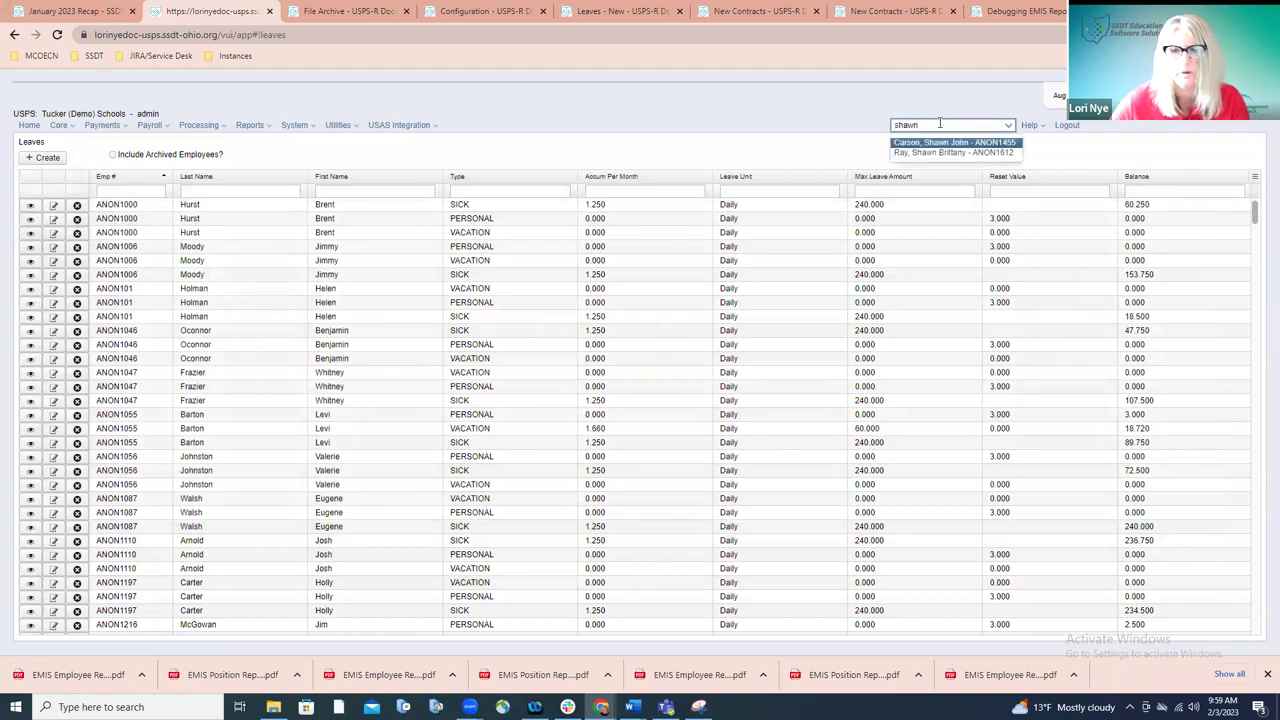
left_click(944, 152)
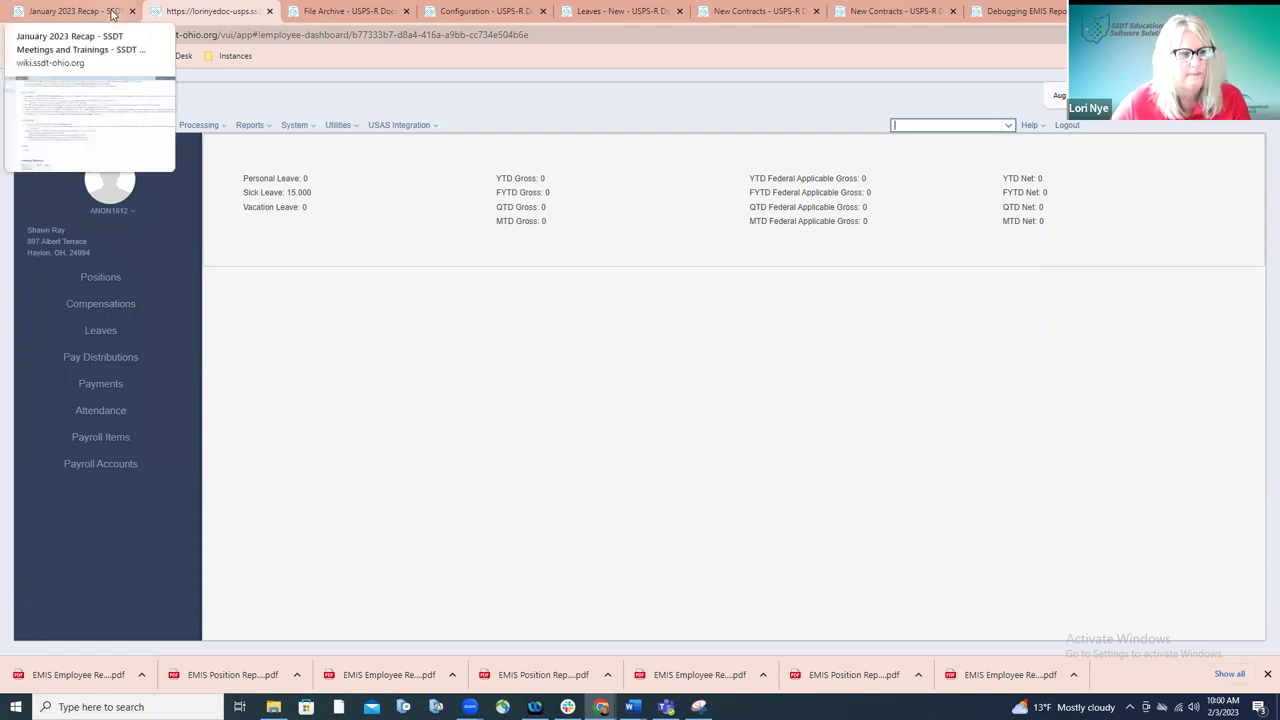
left_click(624, 18)
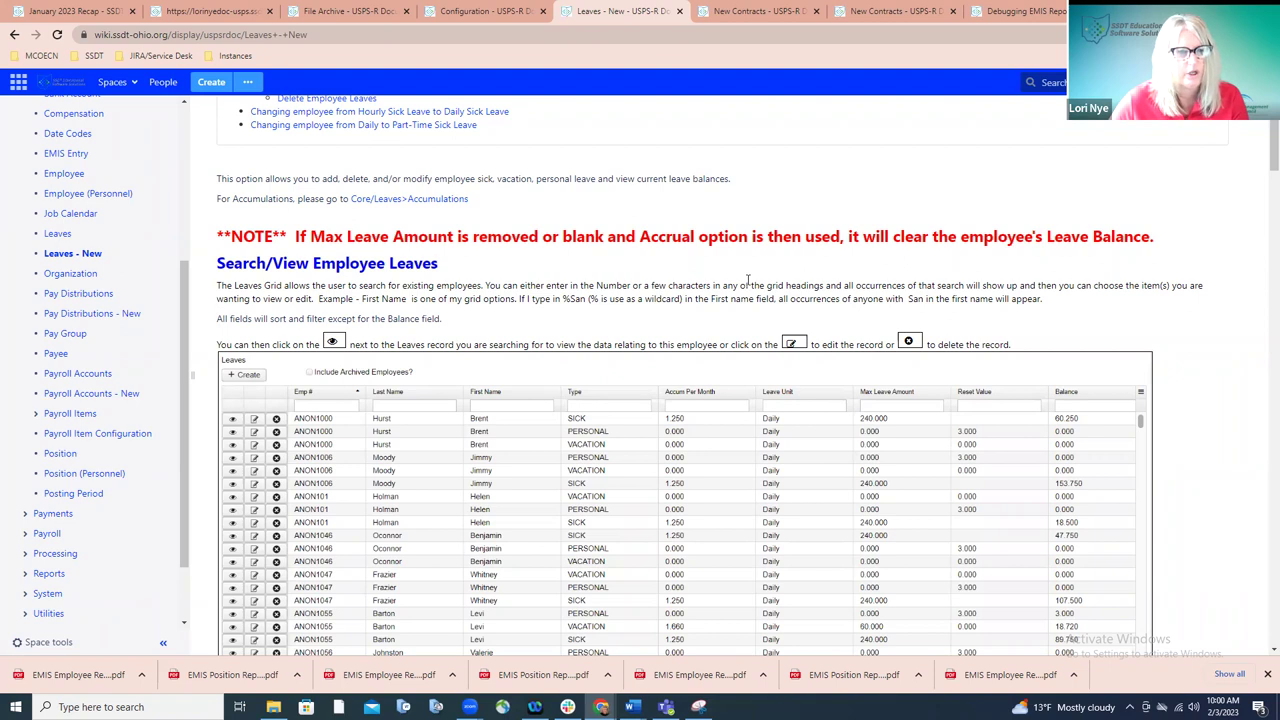
left_click(72, 11)
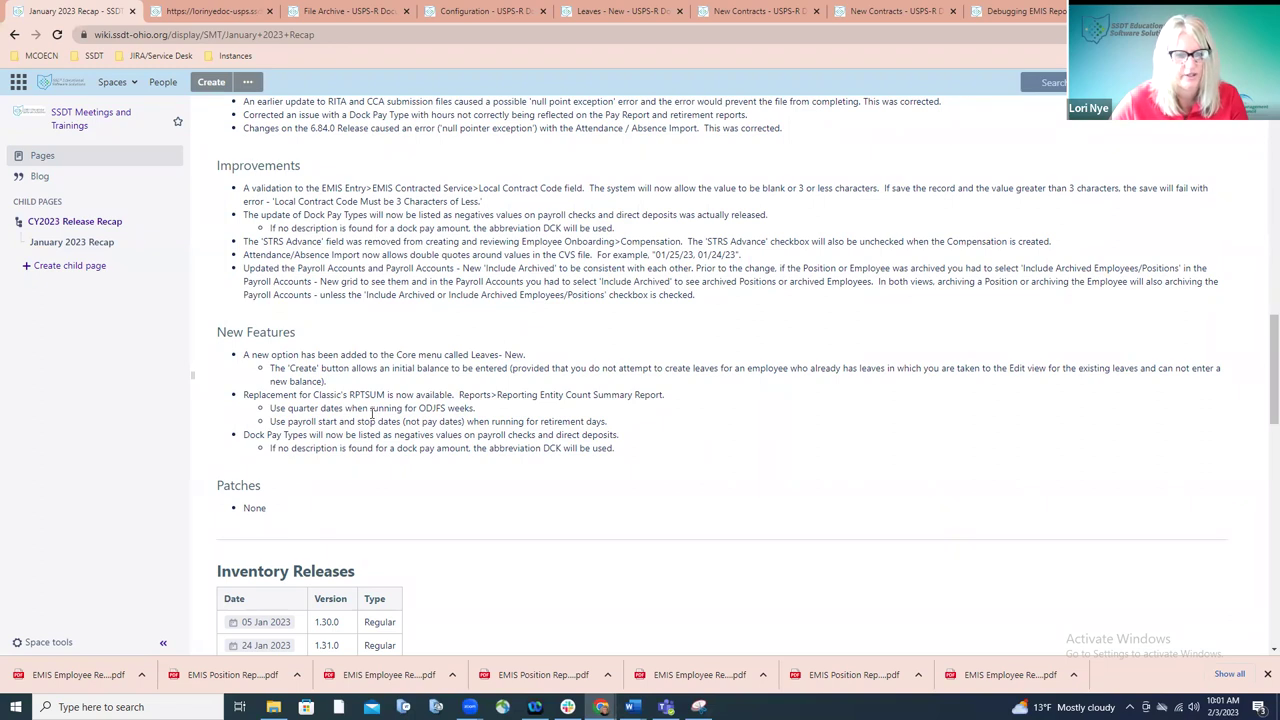
- Return to the USPS demo instance and open the Reporting Entity Count Summary Report options
left_click(232, 11)
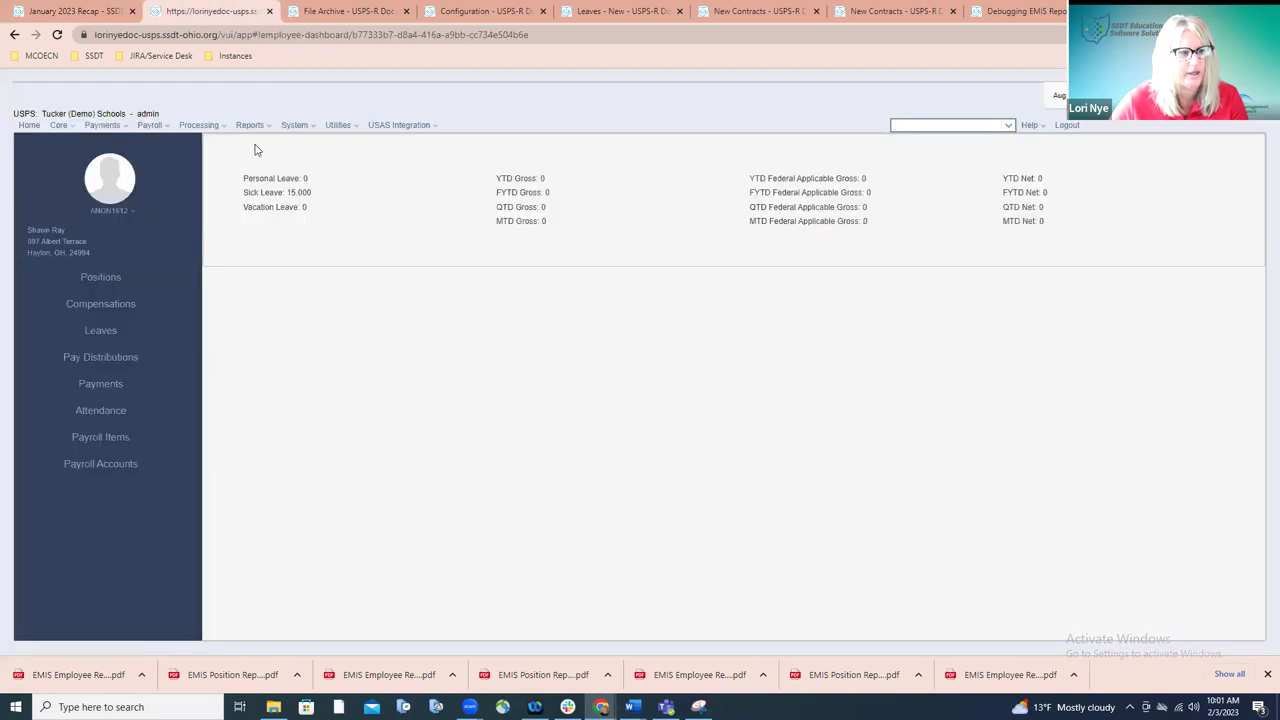
left_click(252, 126)
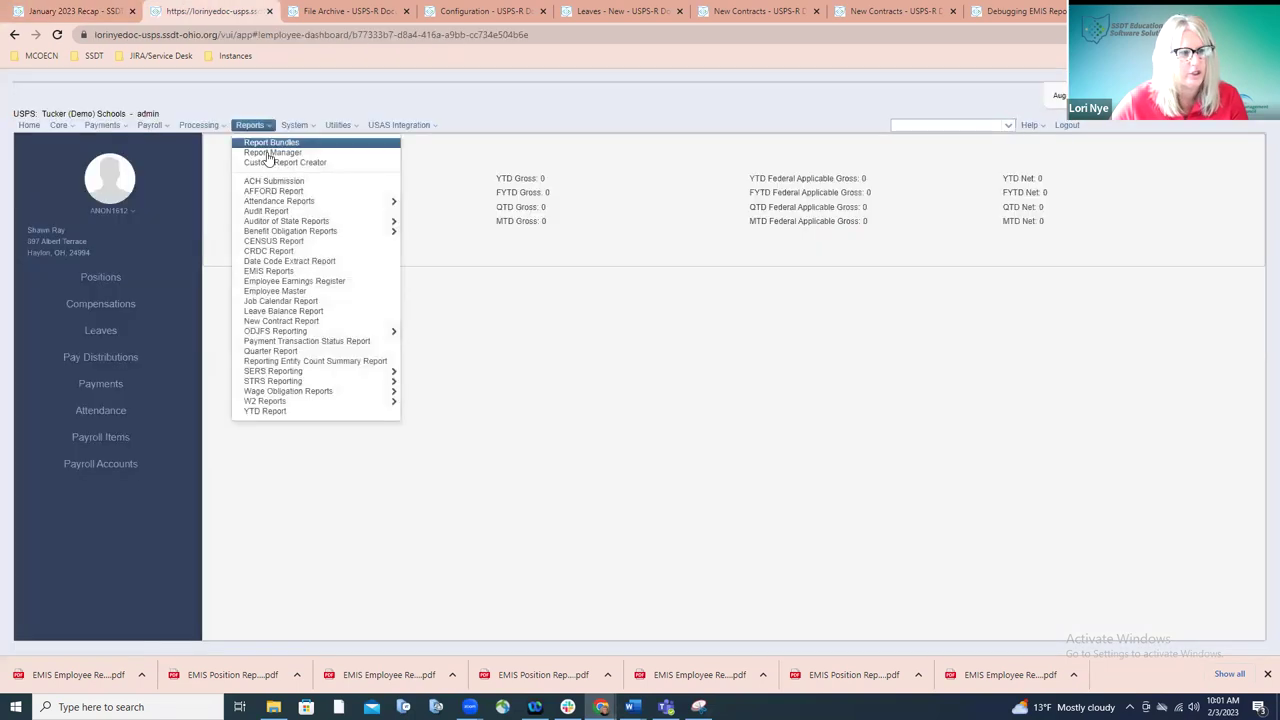
left_click(320, 361)
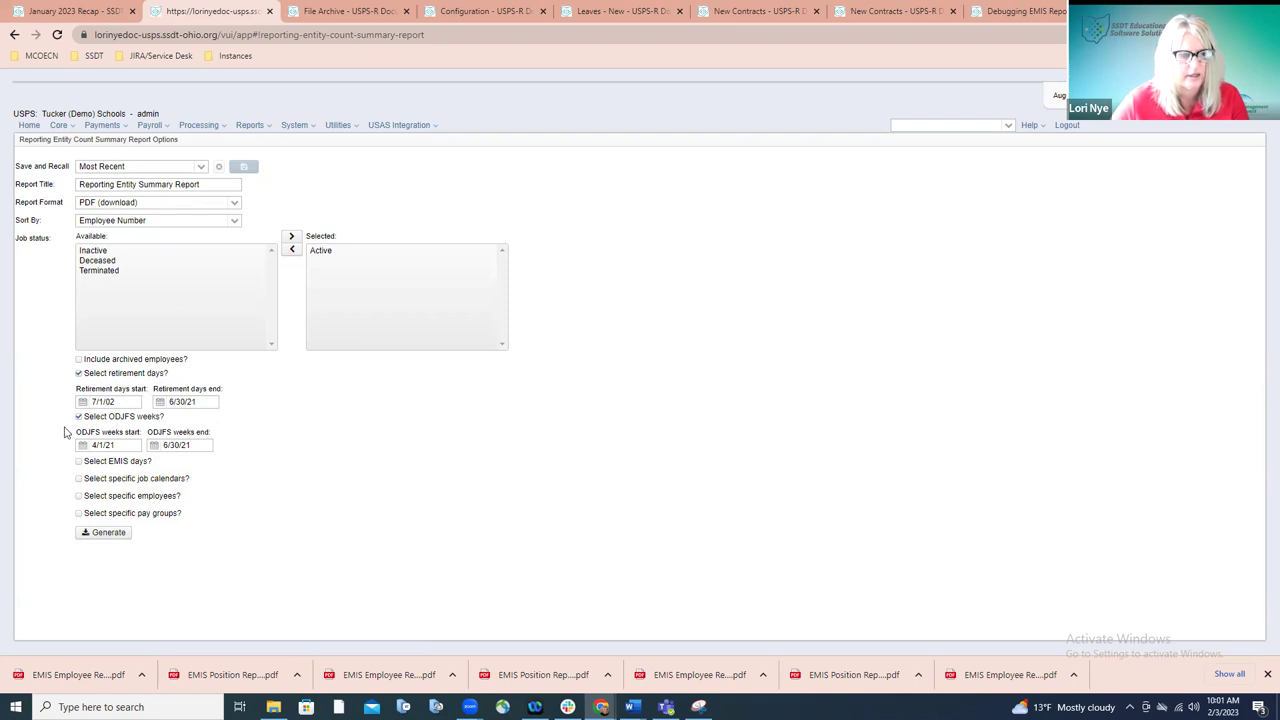
- Toggle the retirement days and ODJFS weeks selections off and on again, and briefly enable the specific employees selection
left_click(80, 374)
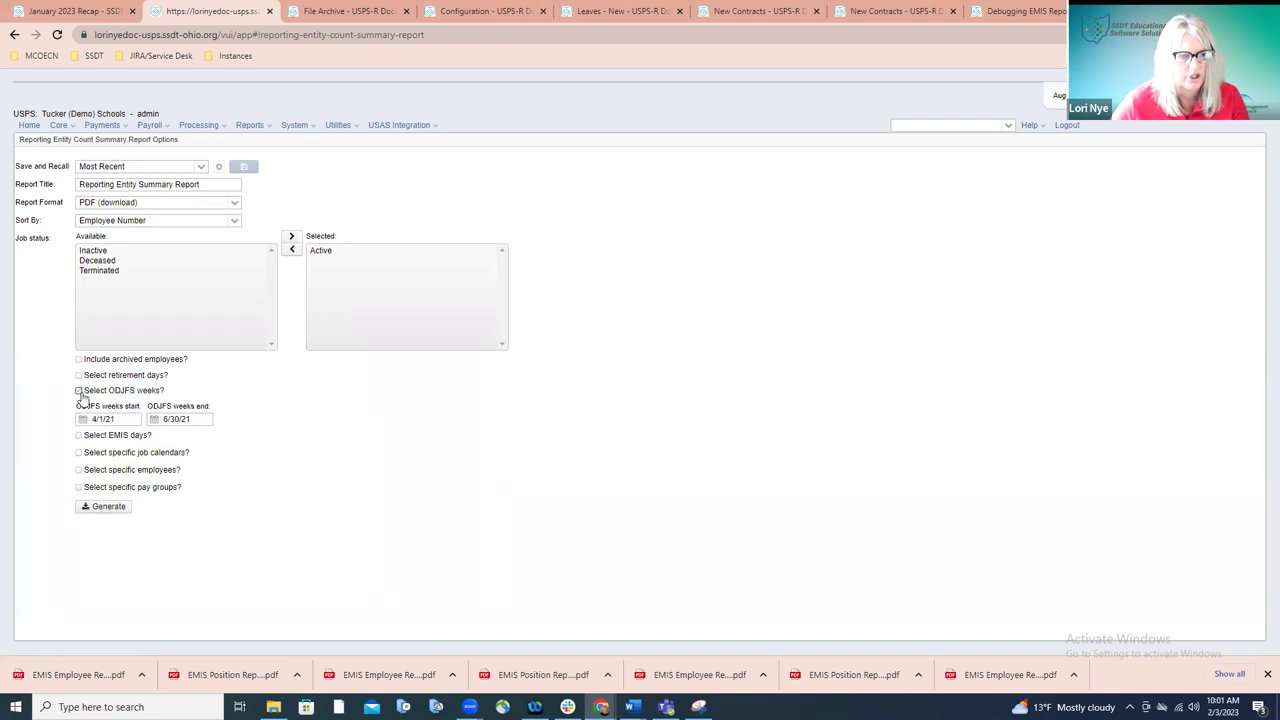
left_click(79, 391)
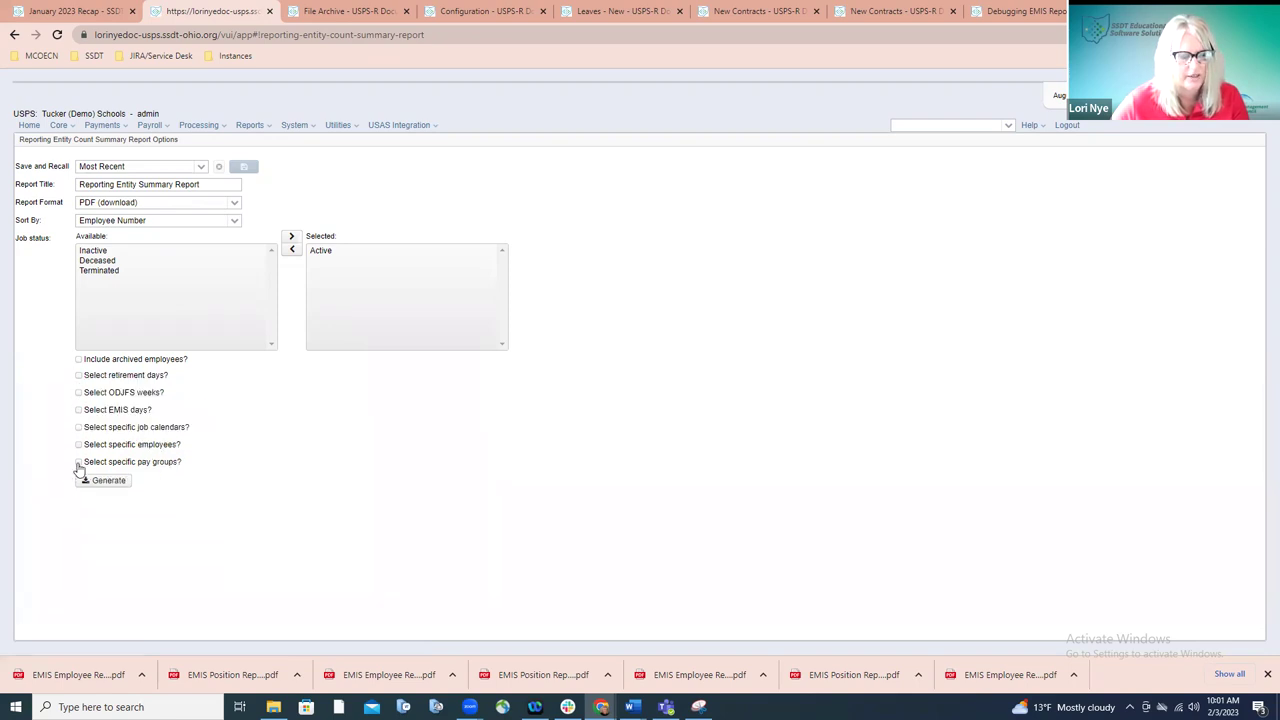
left_click(78, 376)
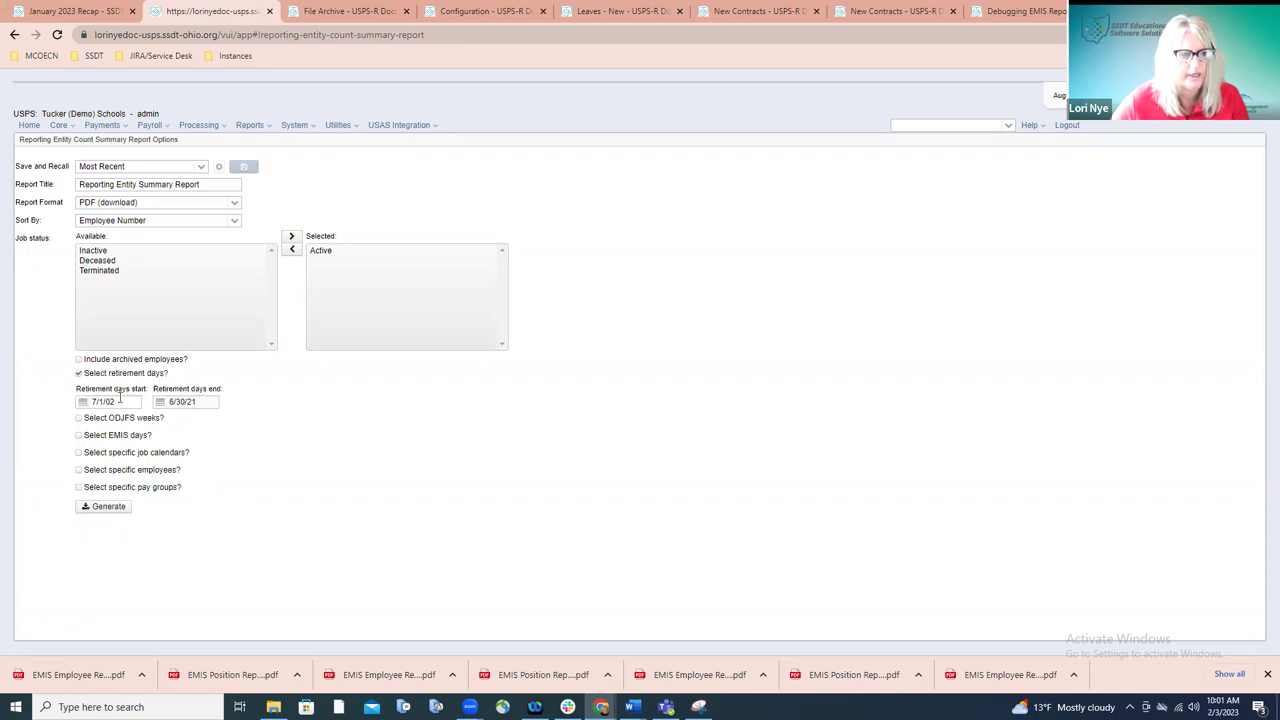
key("Tab")
left_click(79, 419)
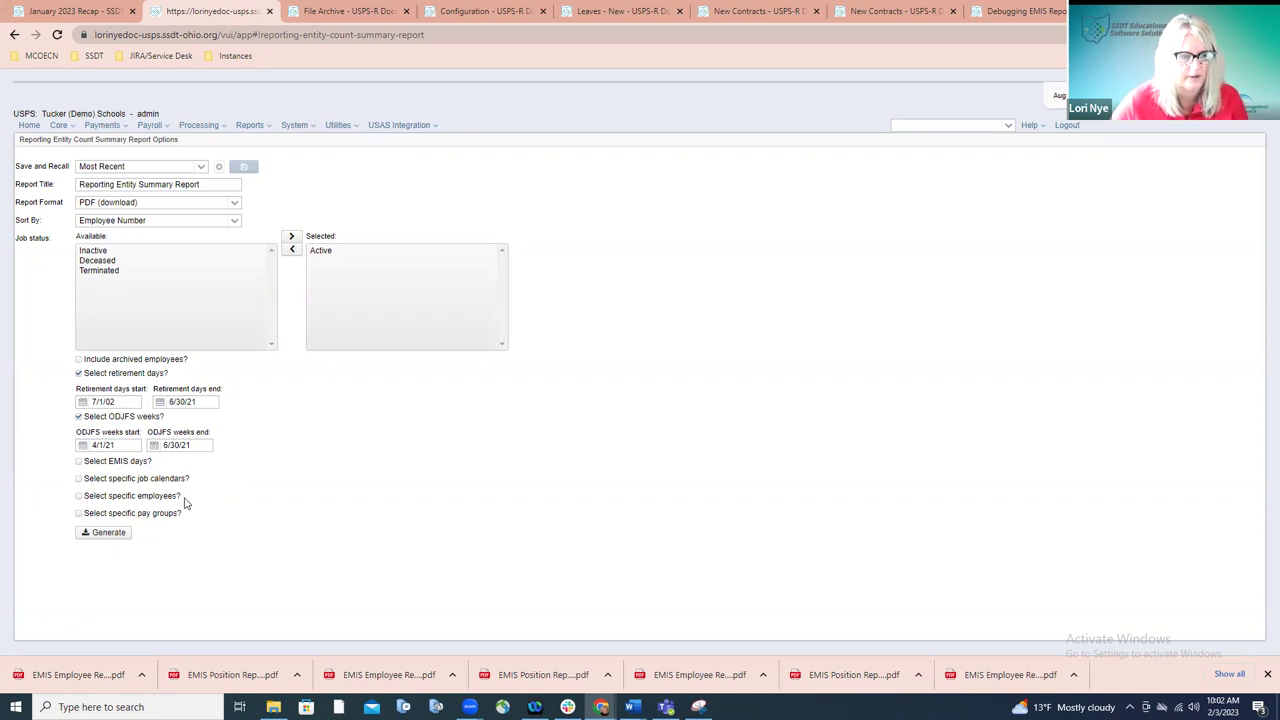
left_click(79, 496)
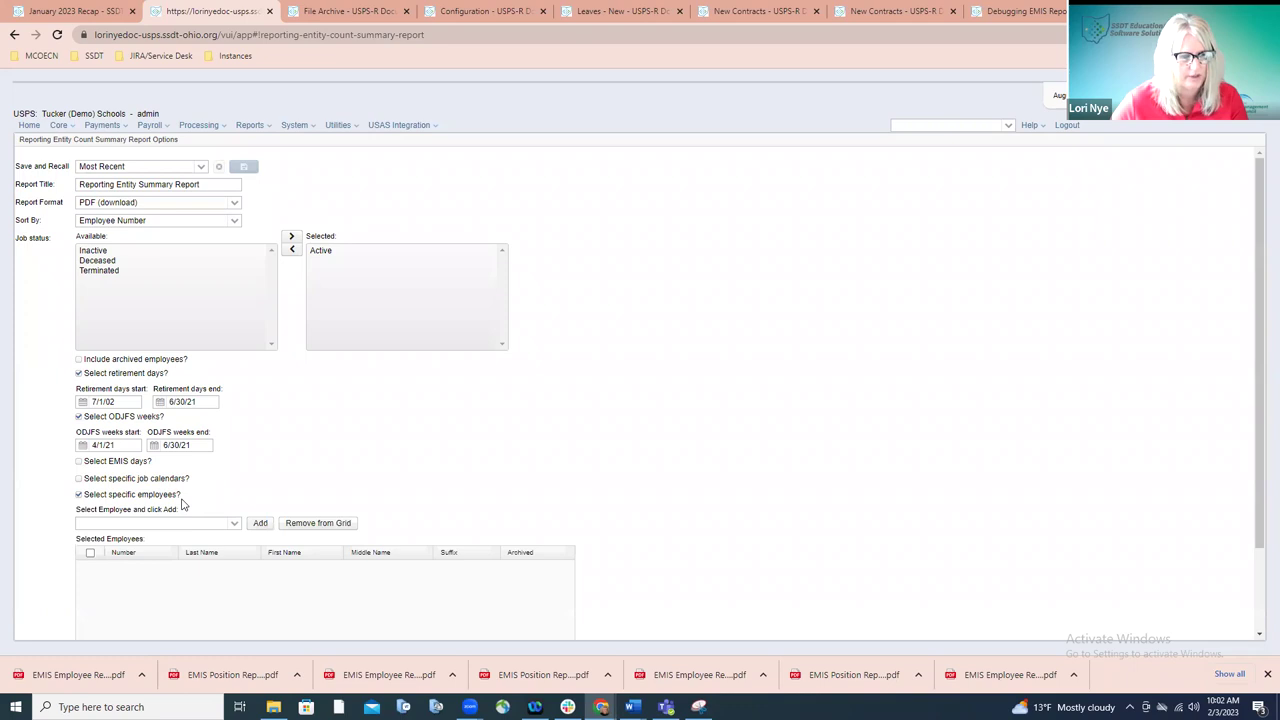
left_click(79, 495)
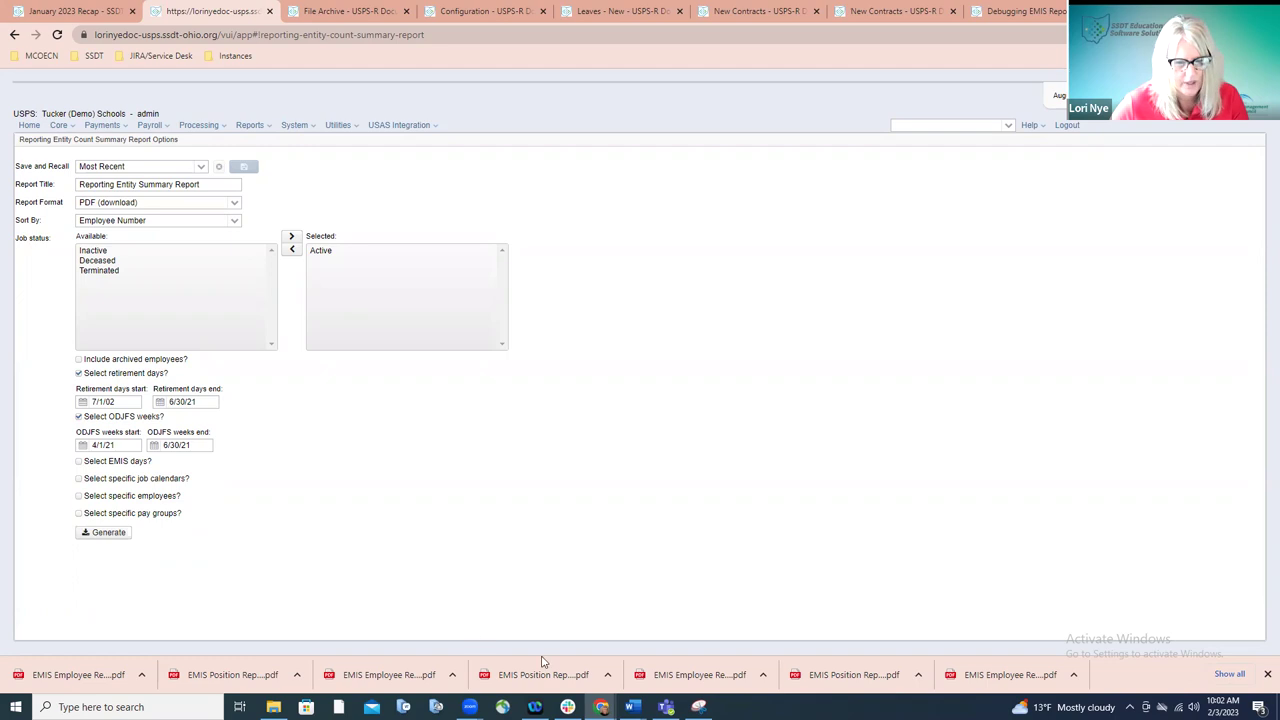
- Switch to Word to review the sample Reporting Entity Summary Report in the RPTSUM document, and return to the January 2023 Recap
mouse_move(652, 690)
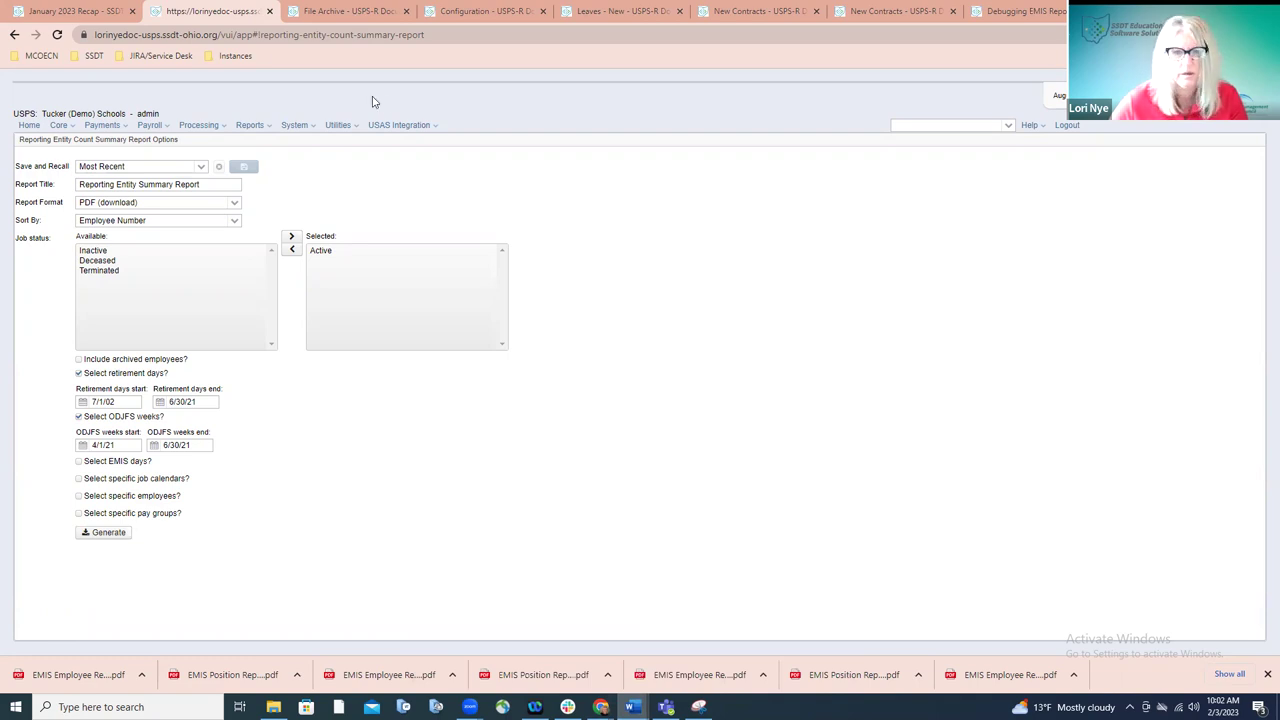
key("alt+Tab")
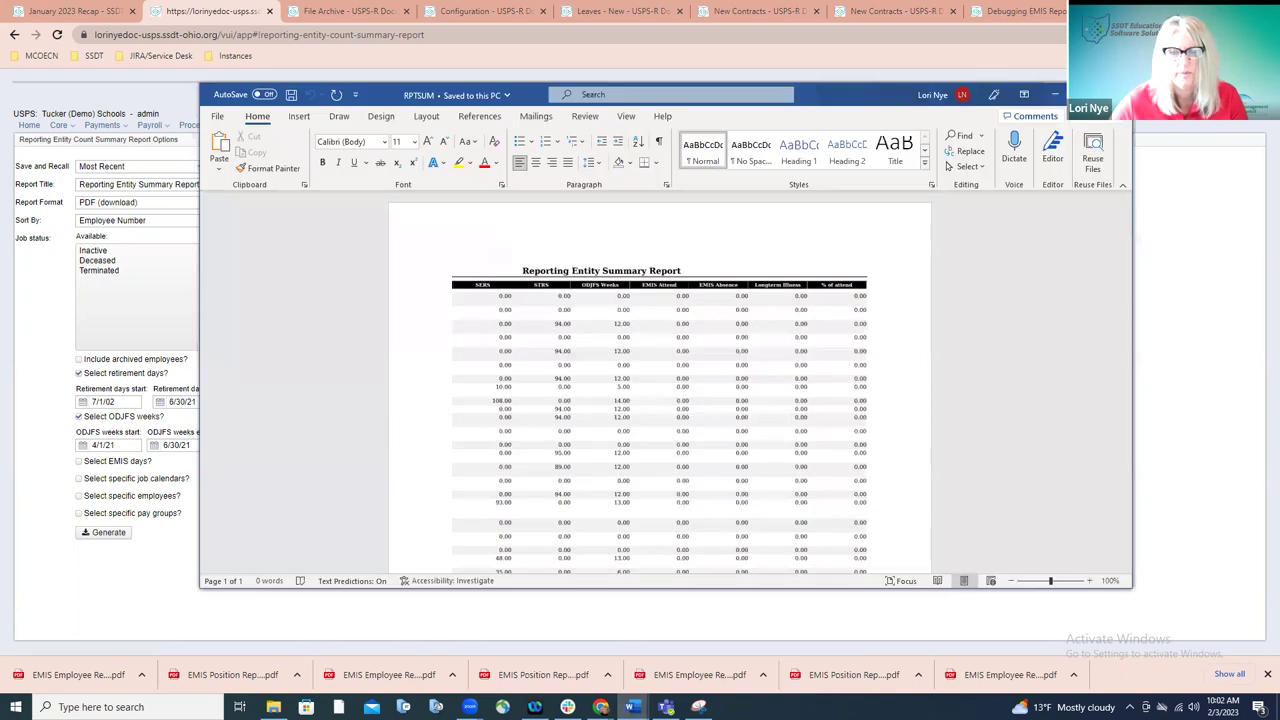
key("super+Up")
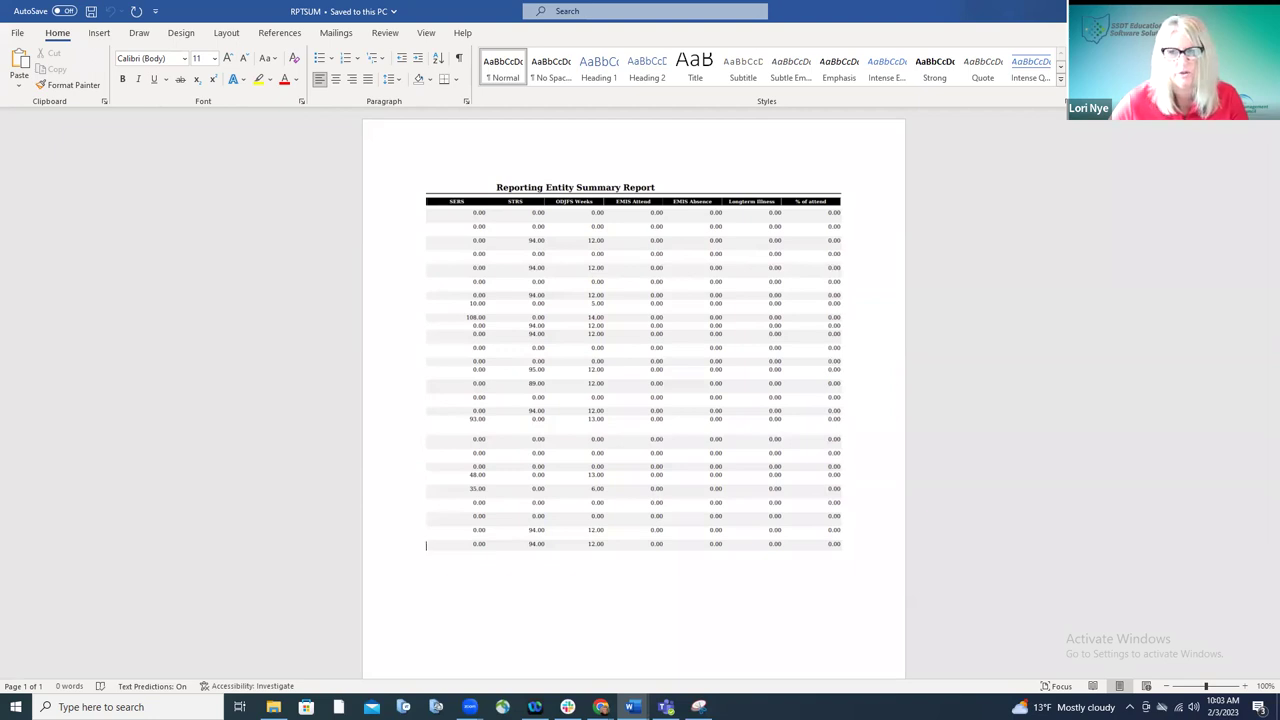
key("alt+Tab")
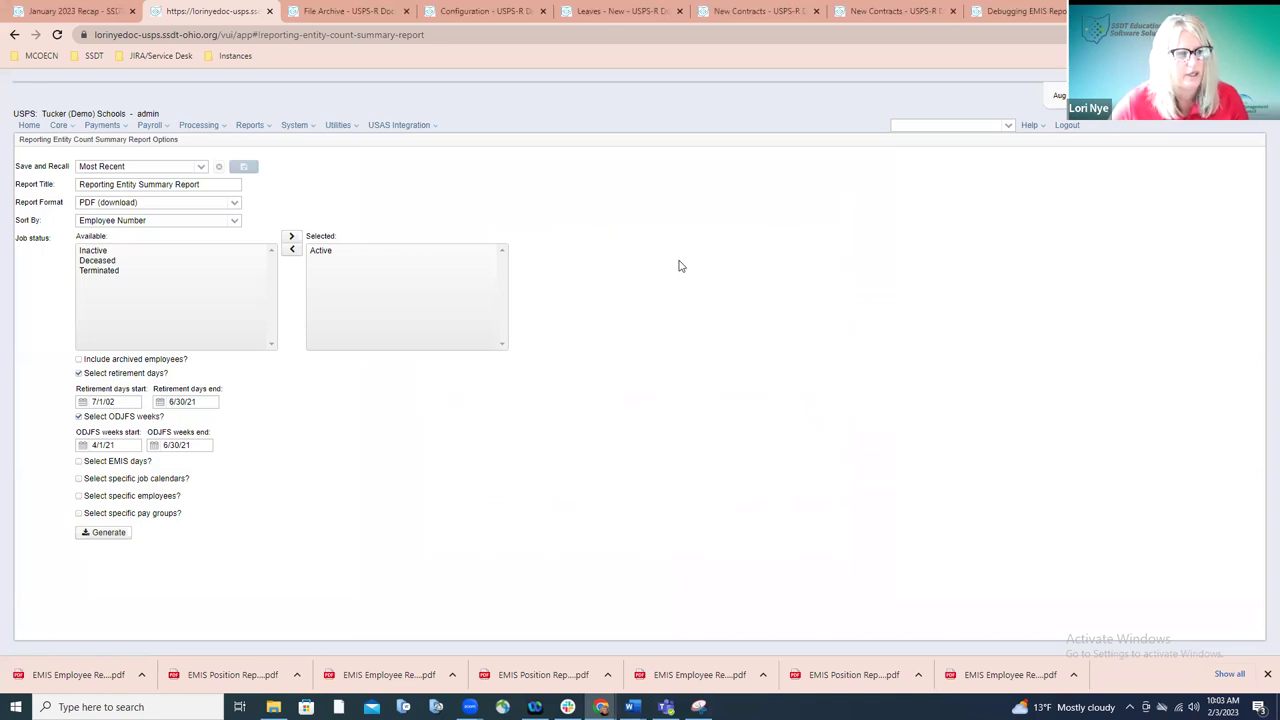
left_click(63, 14)
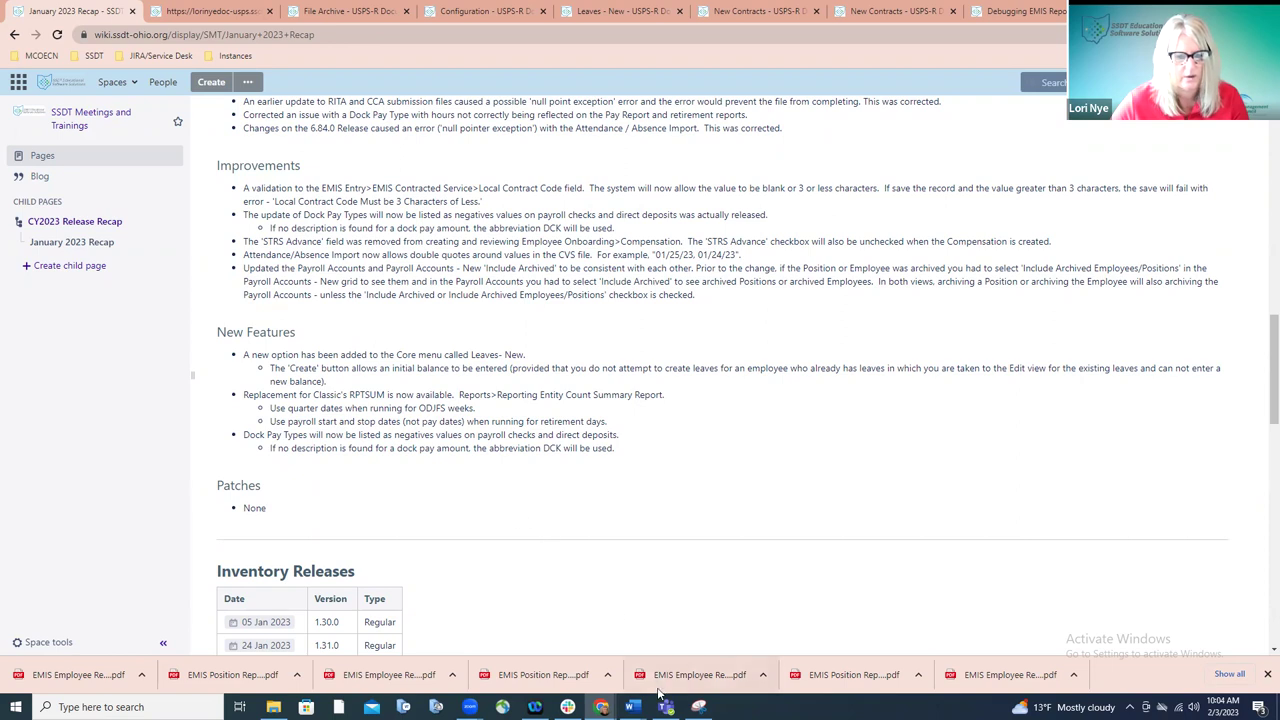
- Switch to the USPS demo instance and open the EMIS Reports page
mouse_move(632, 706)
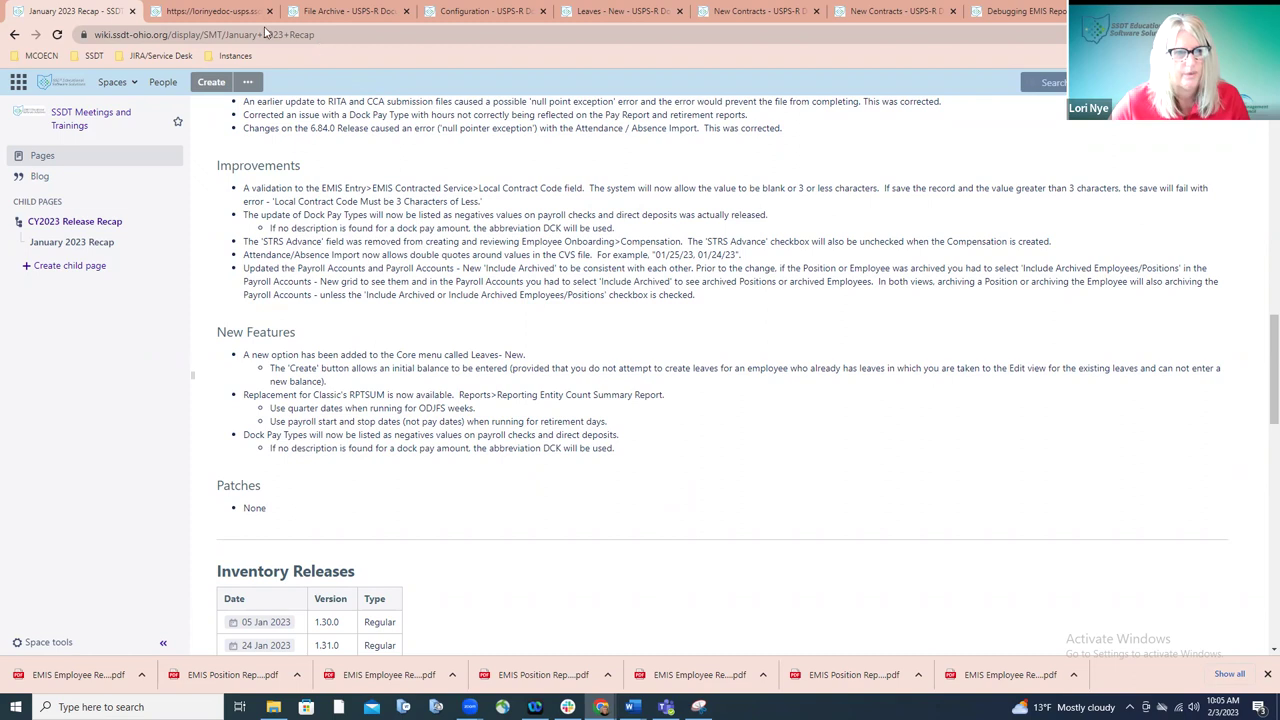
left_click(232, 14)
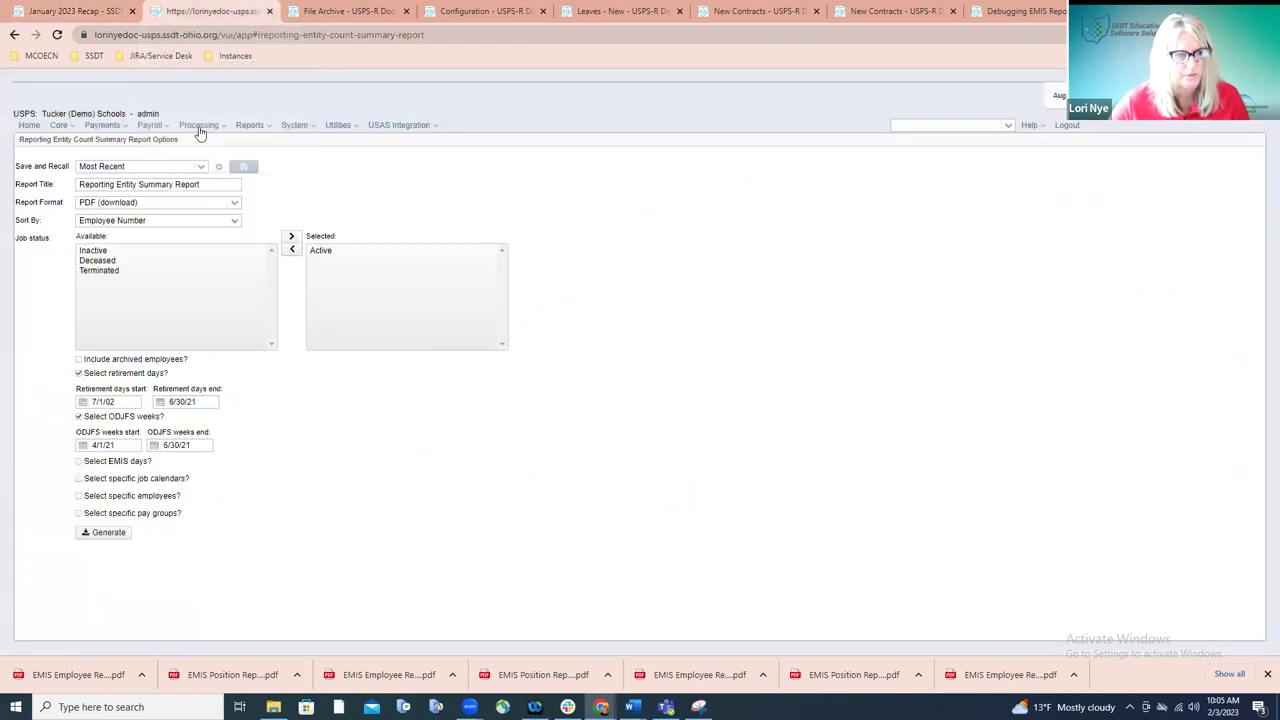
left_click(245, 126)
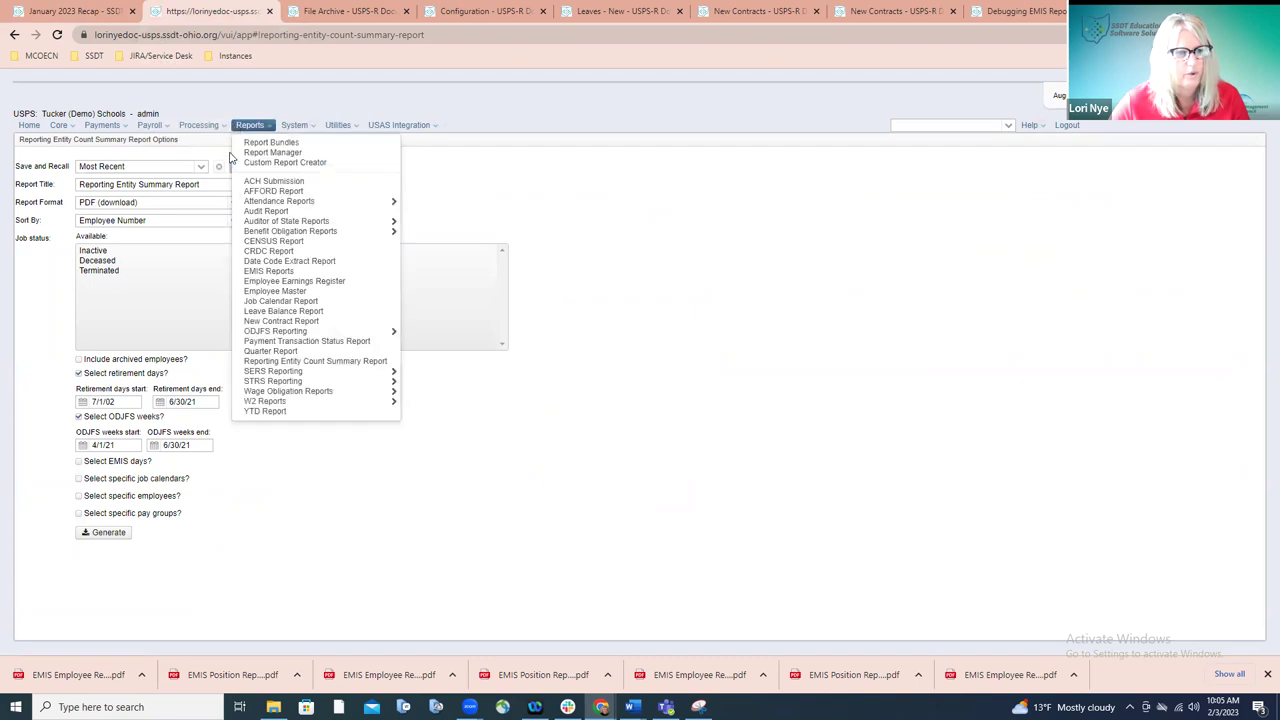
left_click(248, 272)
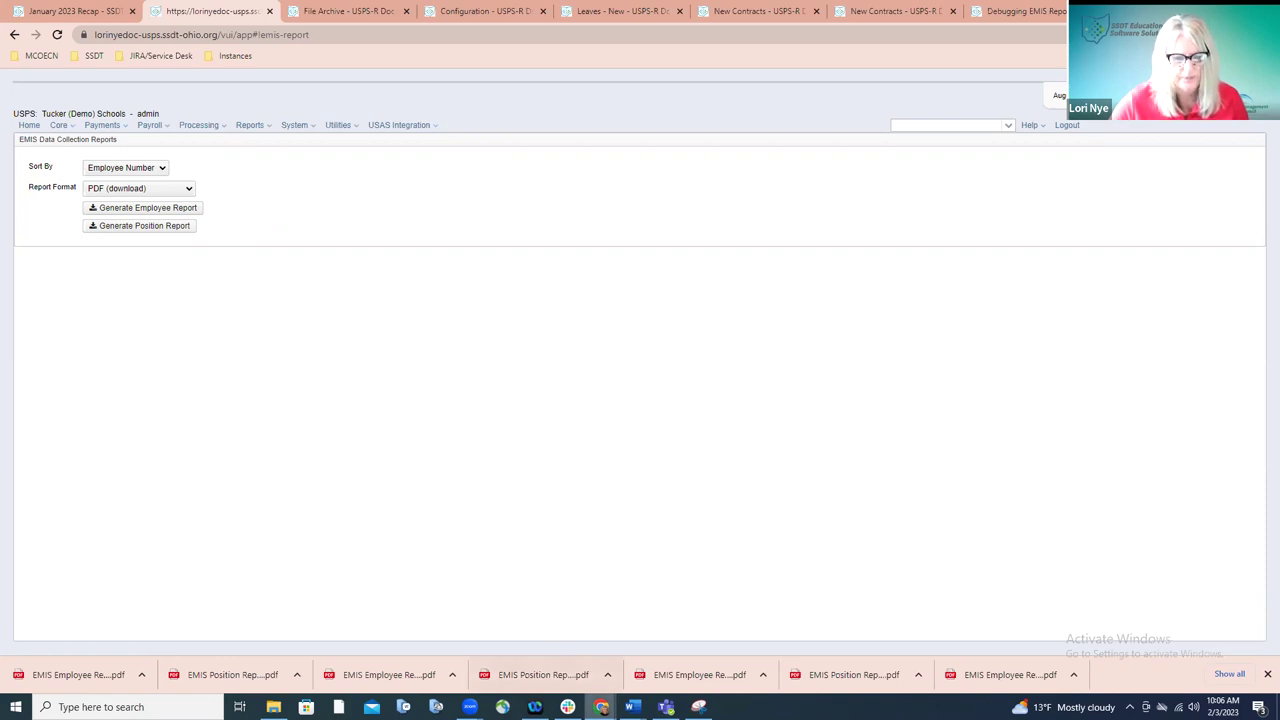
- Review the maximized EMIS Employee Report document in Word, and open the Debugging EMIS Report Errors wiki page in the browser
mouse_move(632, 707)
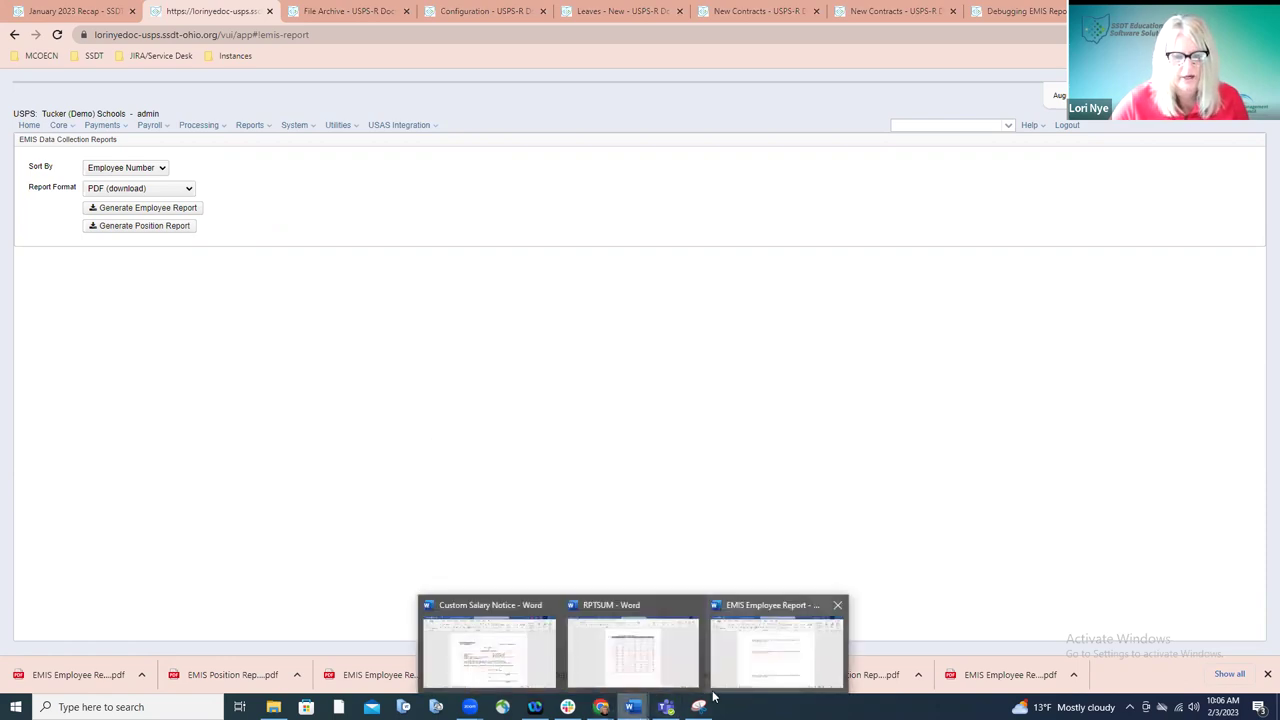
left_click(730, 650)
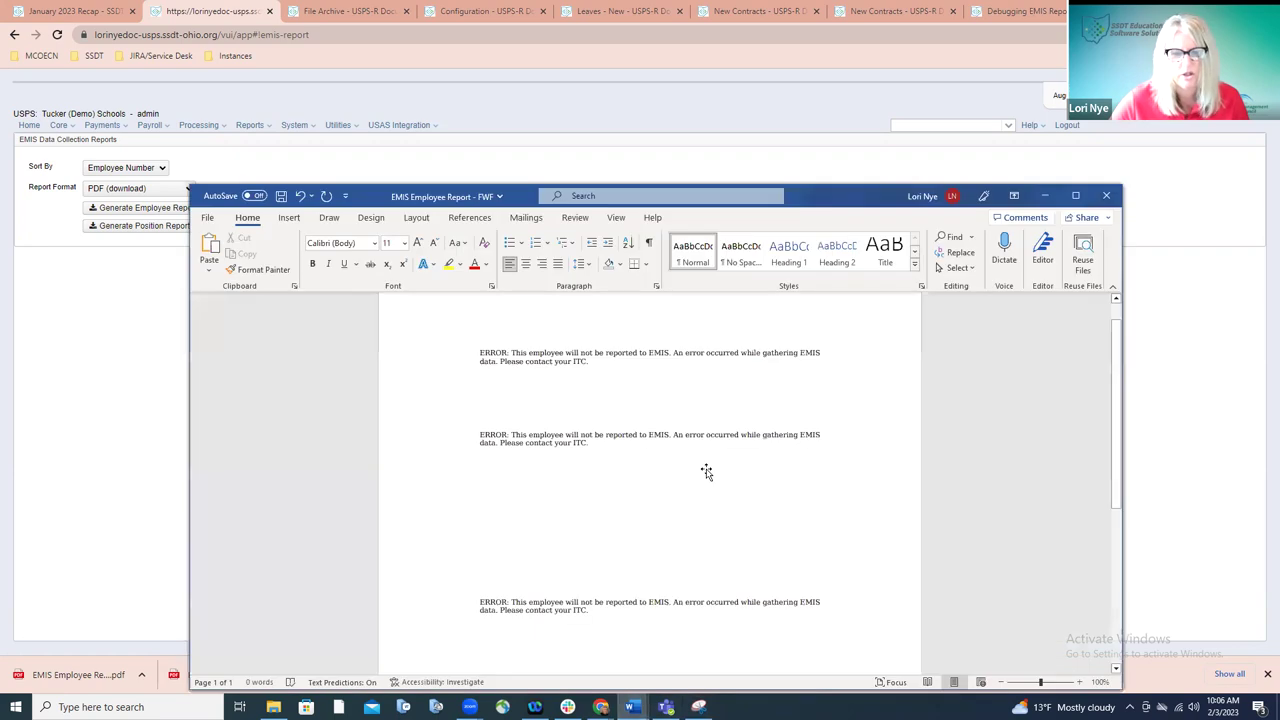
left_click(1075, 196)
key("ctrl+v")
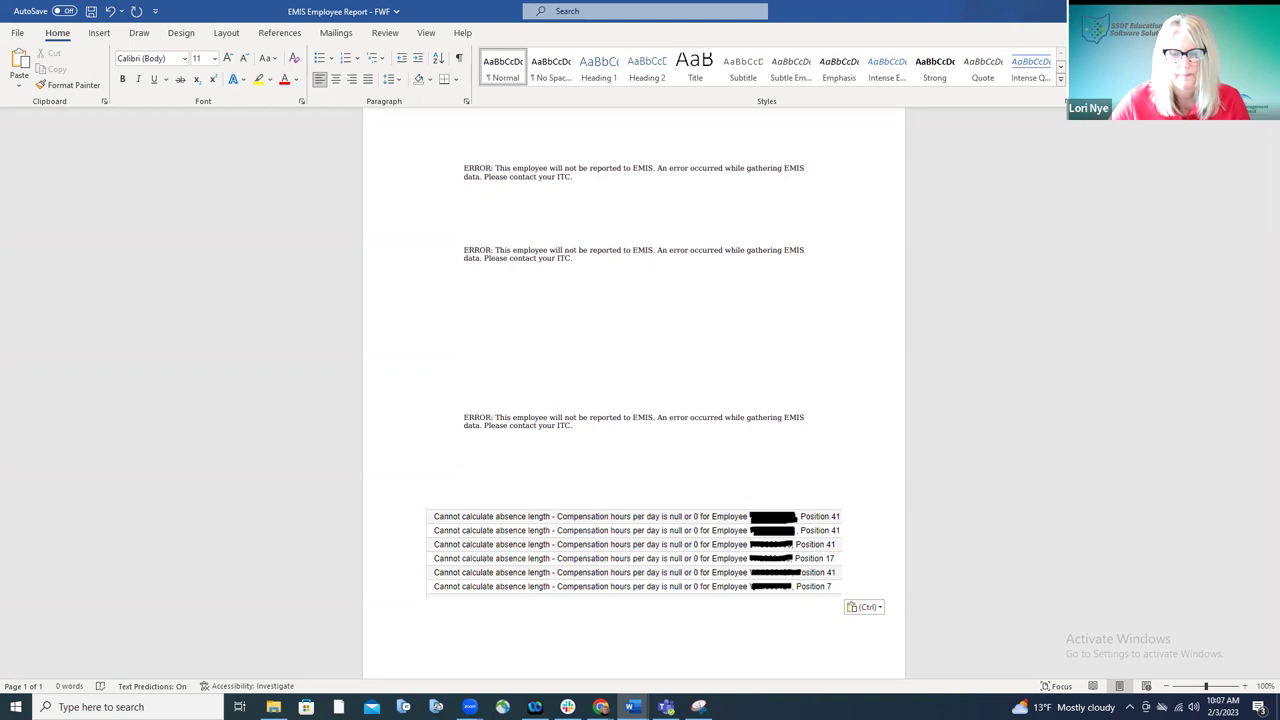
key("alt+Tab")
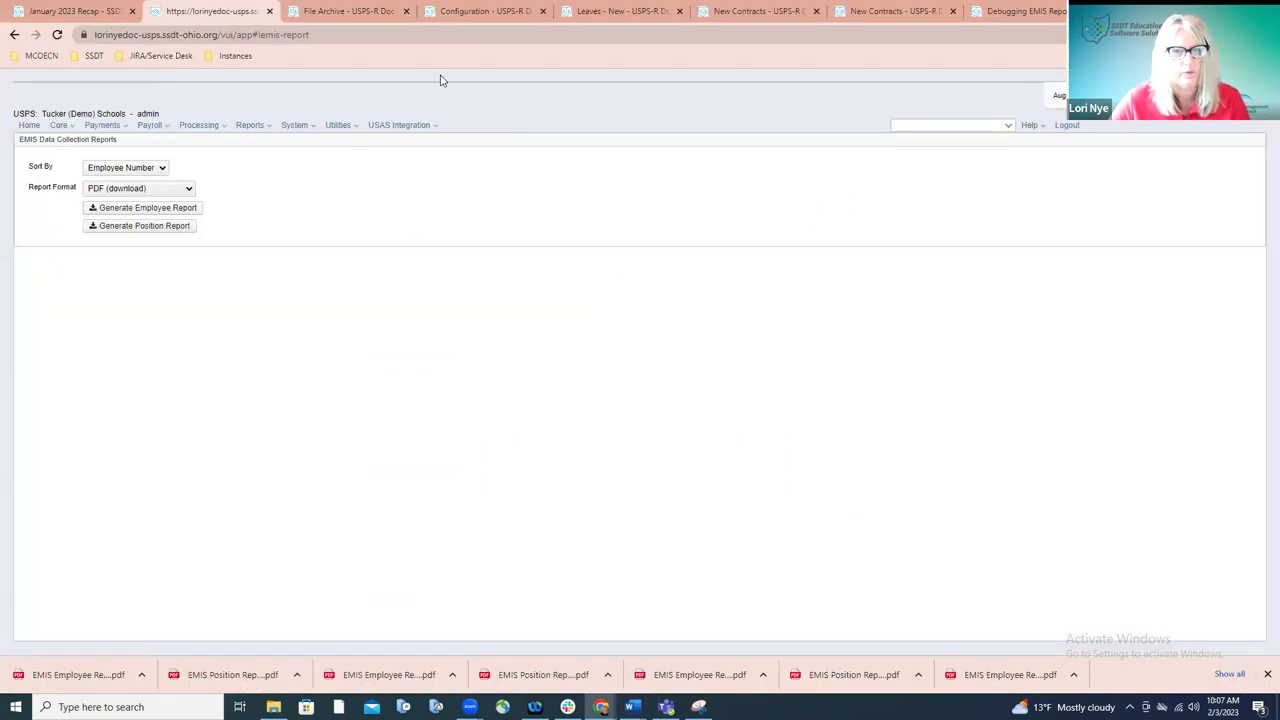
left_click(966, 14)
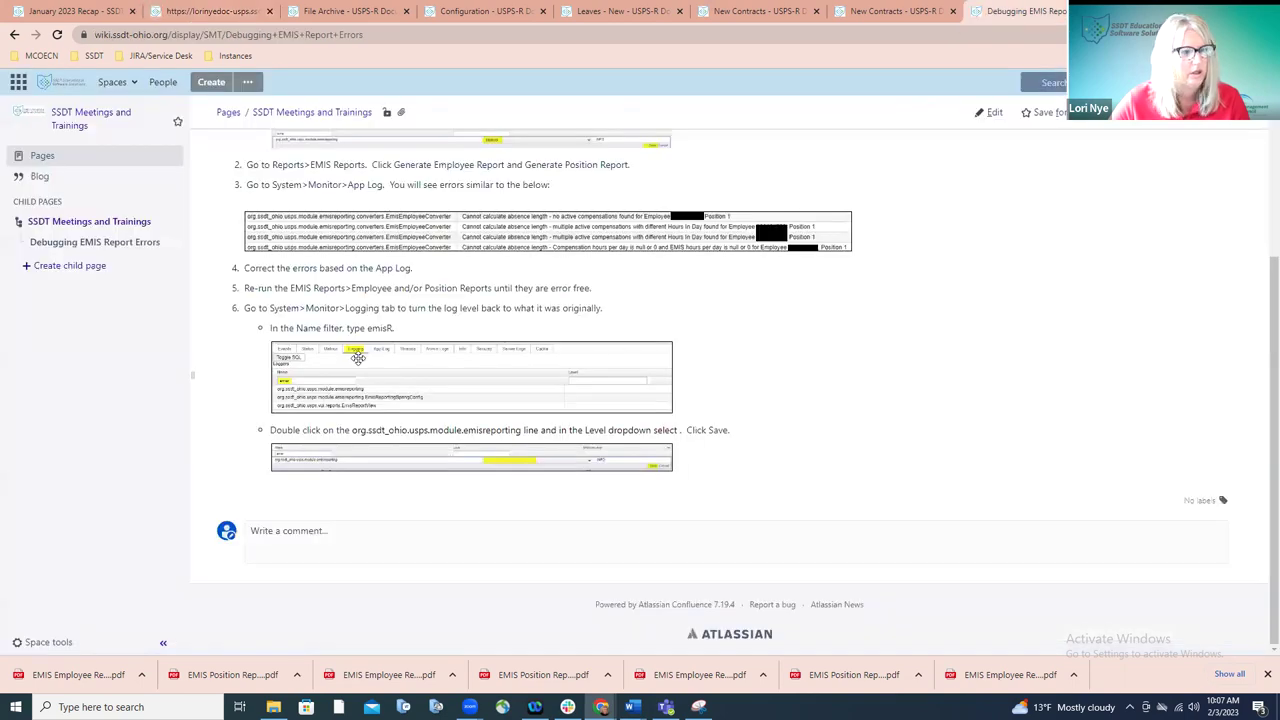
- Open the SSDT Meetings and Trainings page and reopen Debugging EMIS Report Errors from its ITC-Only Support Resources/Materials section
scroll(349, 357, "up", 1)
left_click(327, 118)
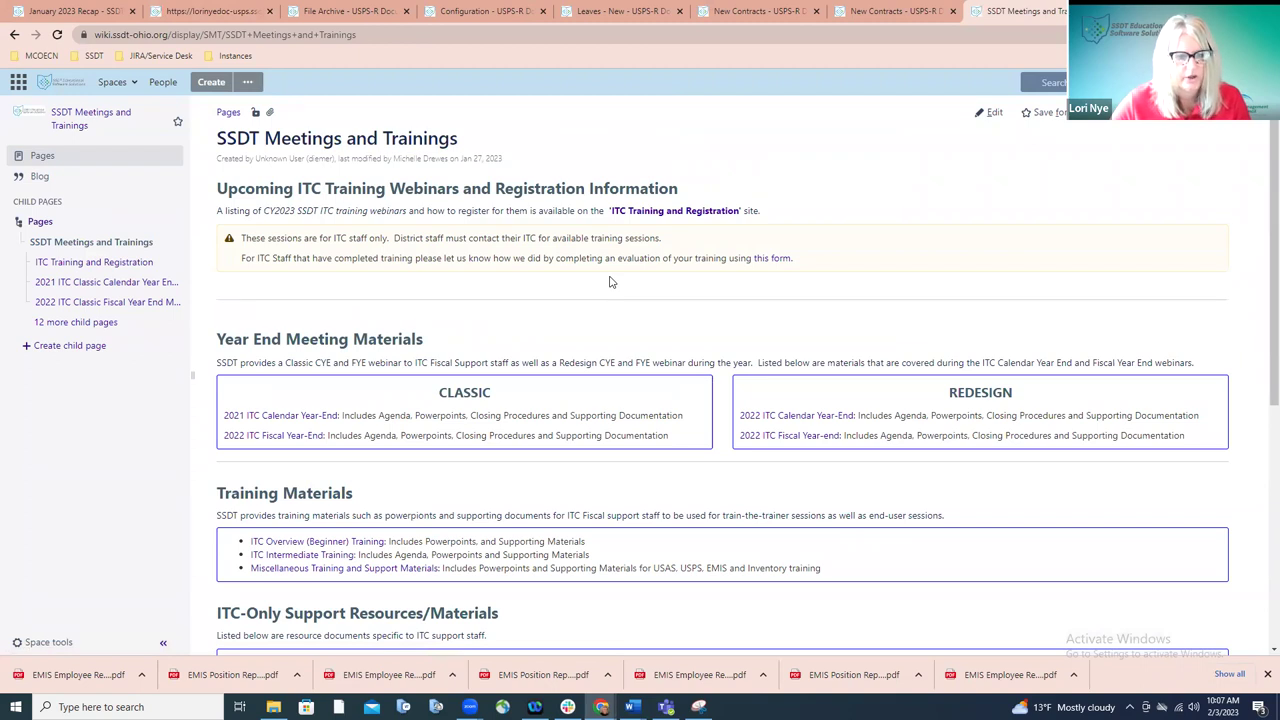
scroll(610, 280, "down", 2)
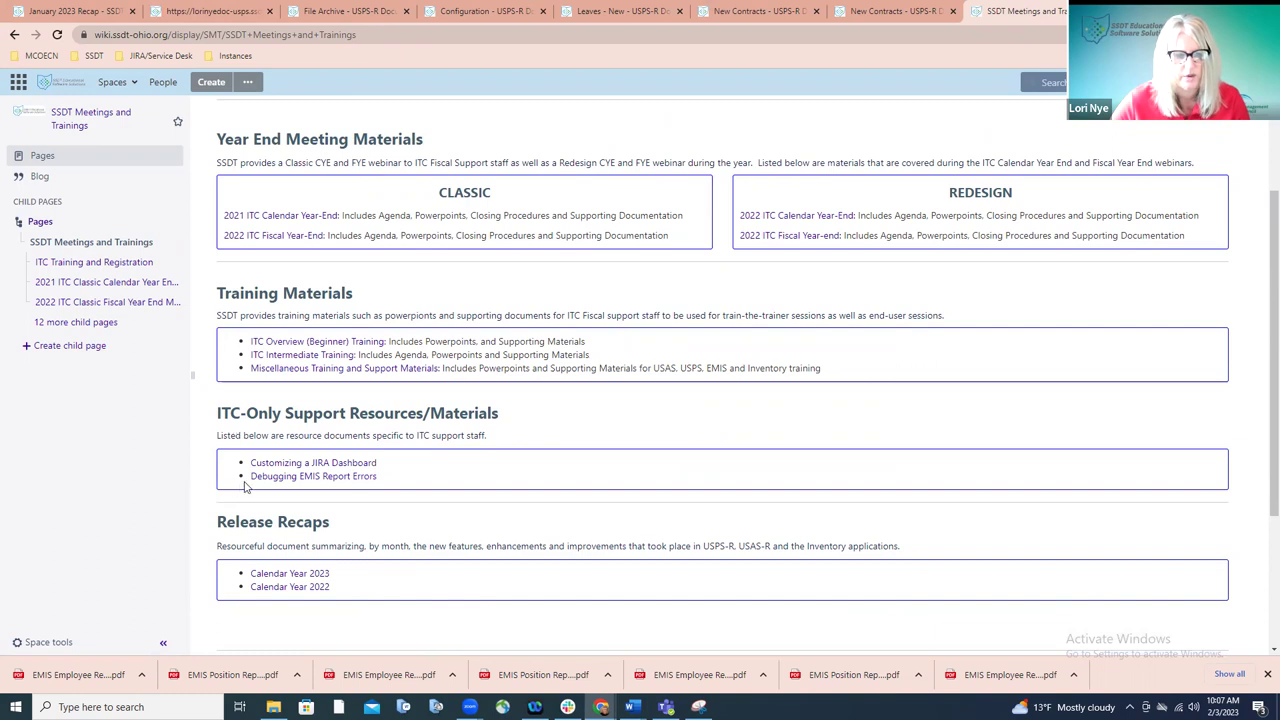
left_click(336, 484)
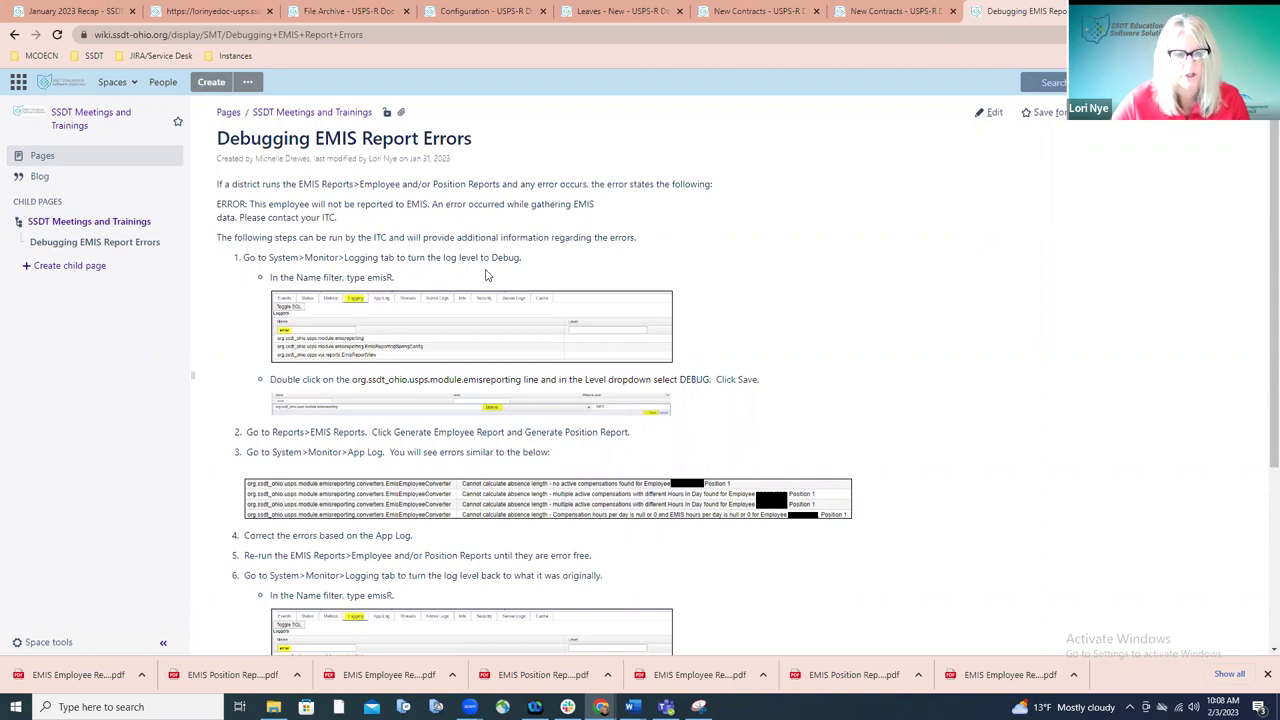
- Switch to the USPS demo instance, open the system monitor's logging page, and filter the logger names by emisr
left_click(190, 14)
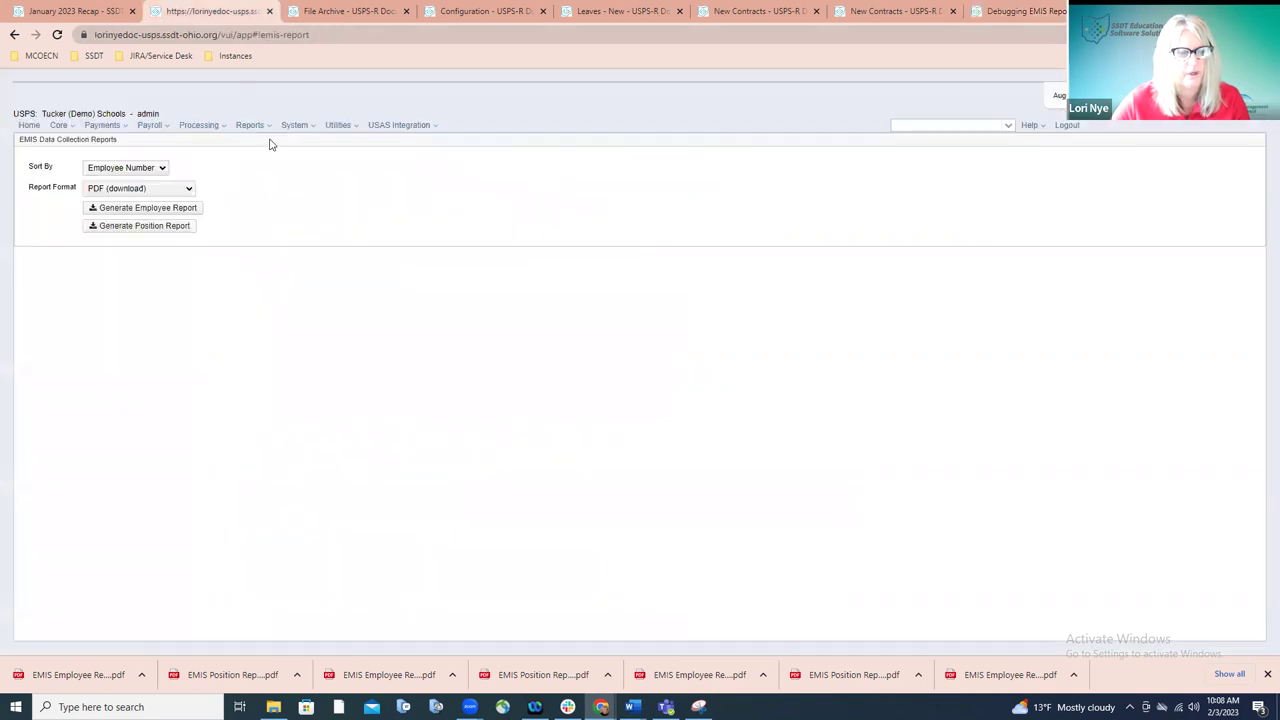
left_click(291, 128)
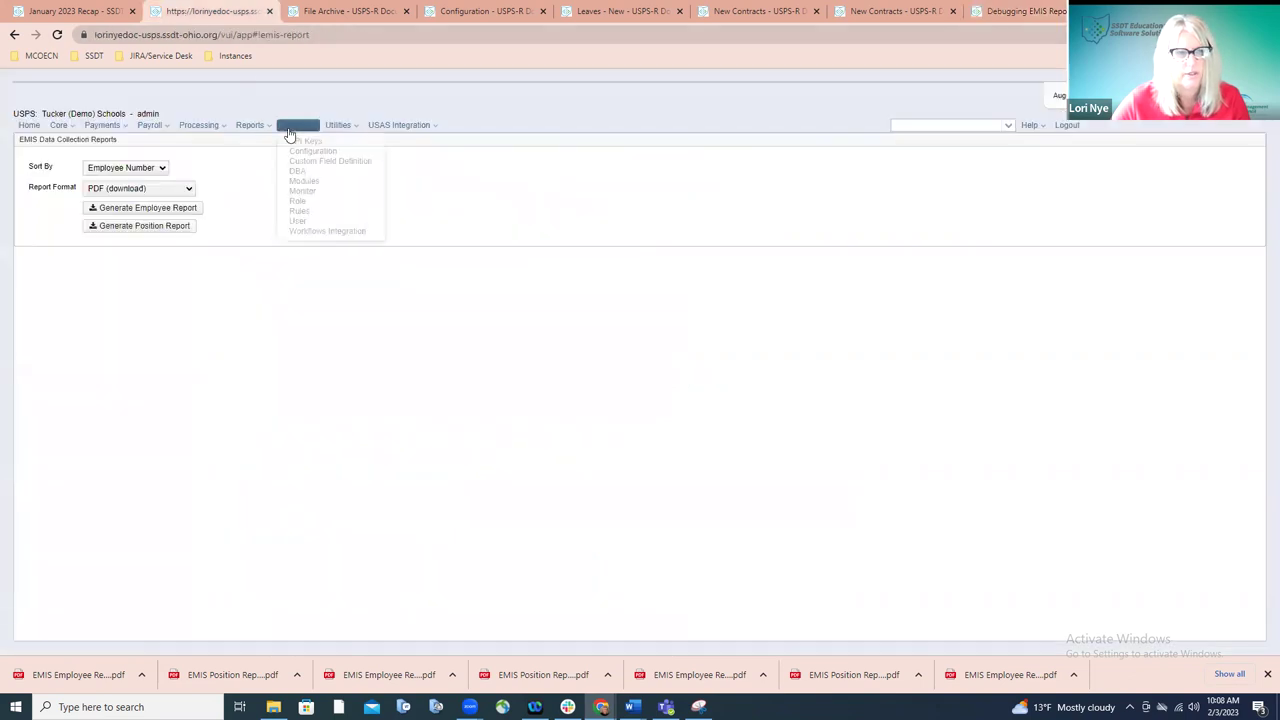
left_click(300, 193)
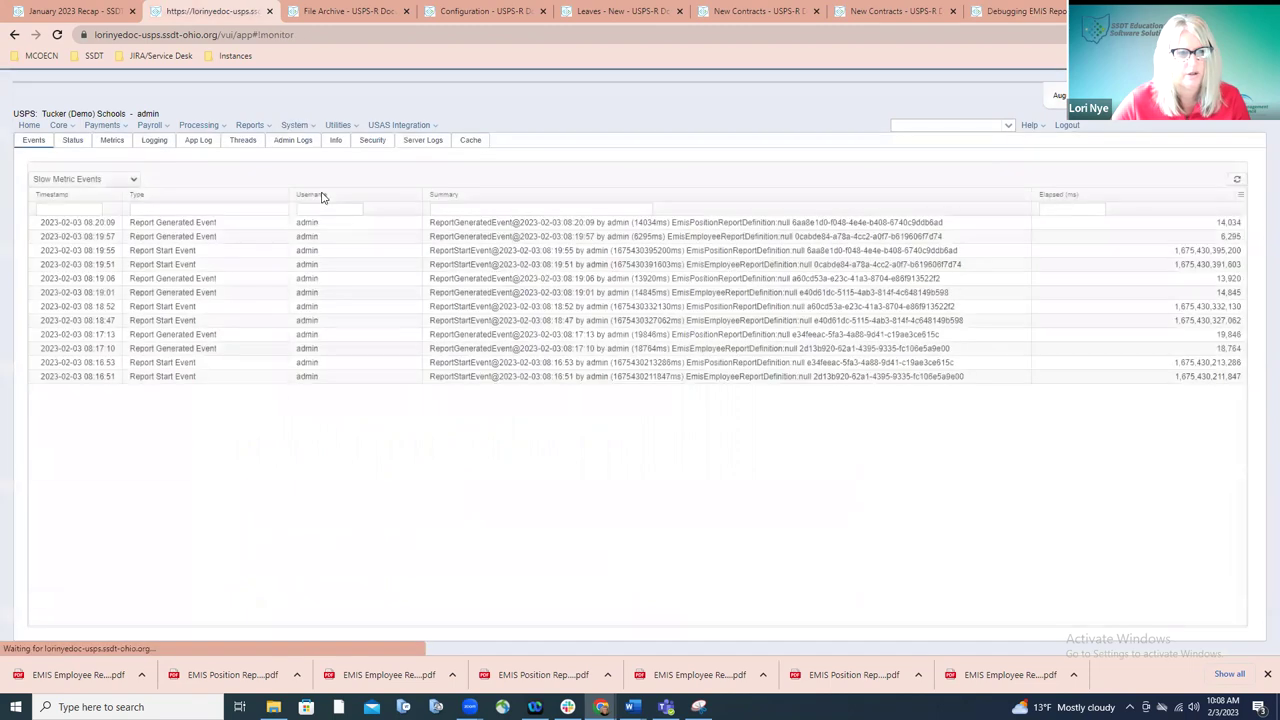
left_click(154, 141)
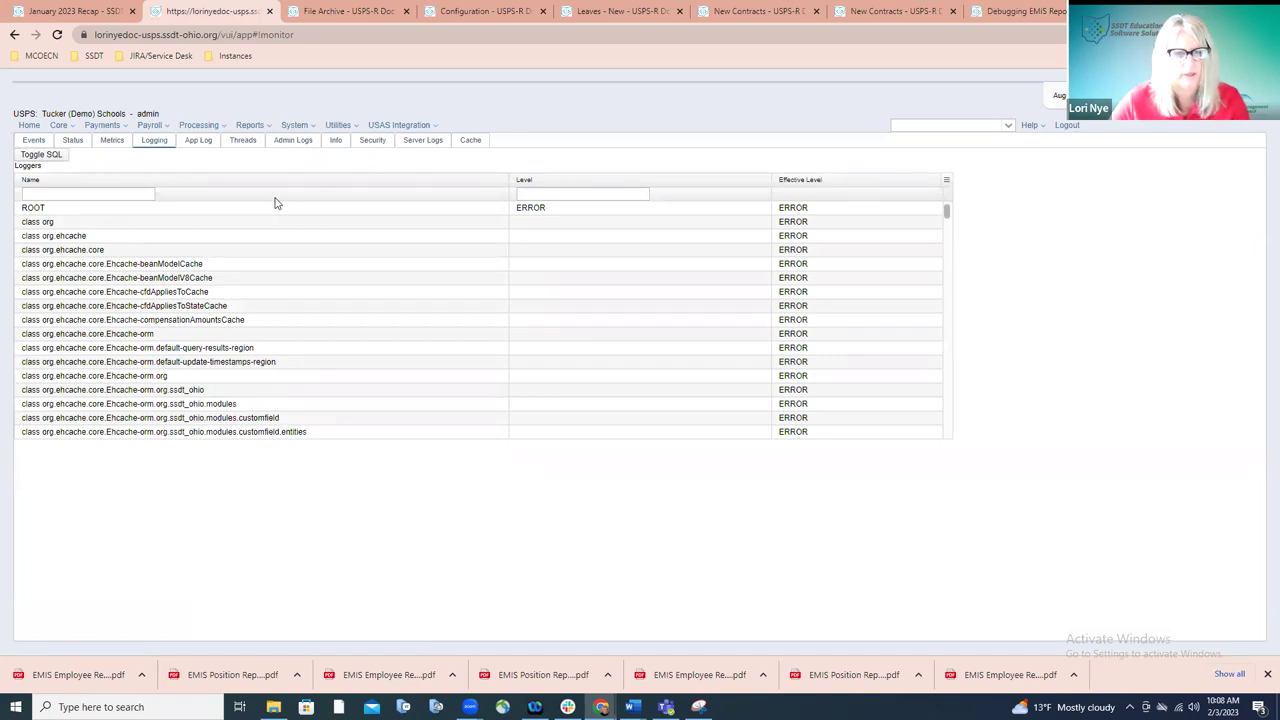
left_click(133, 193)
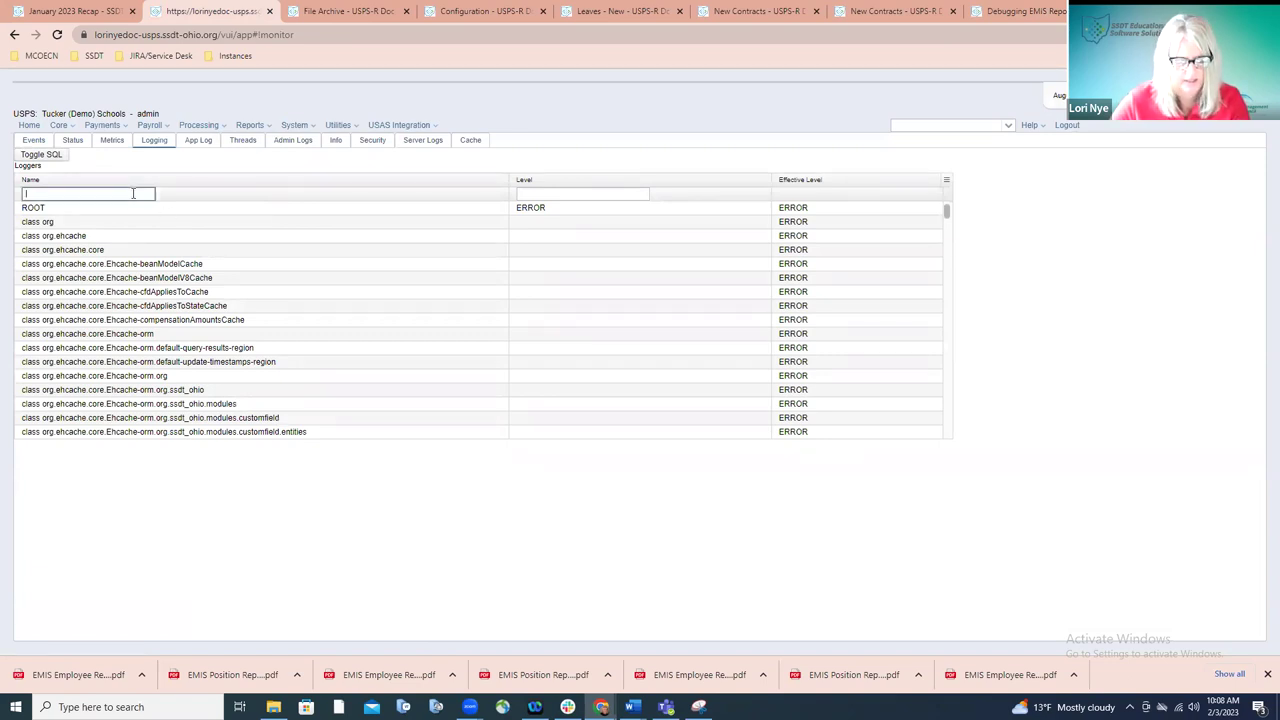
type("emis")
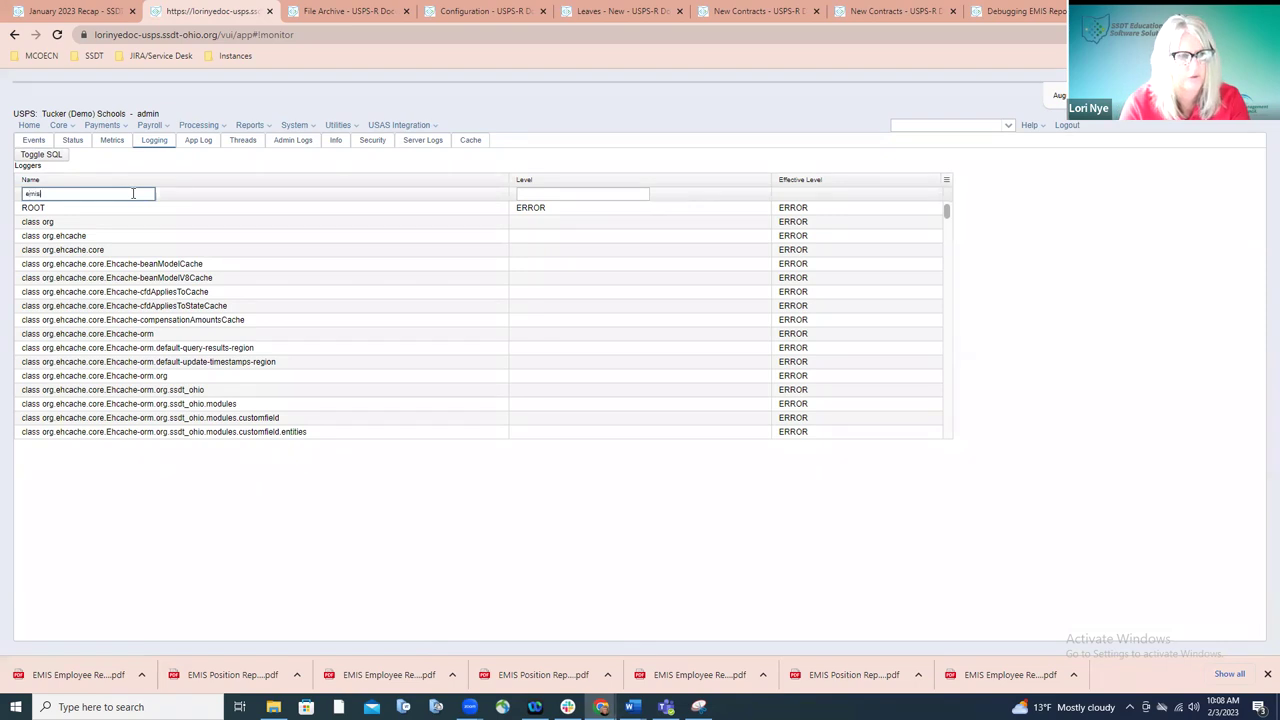
type("r")
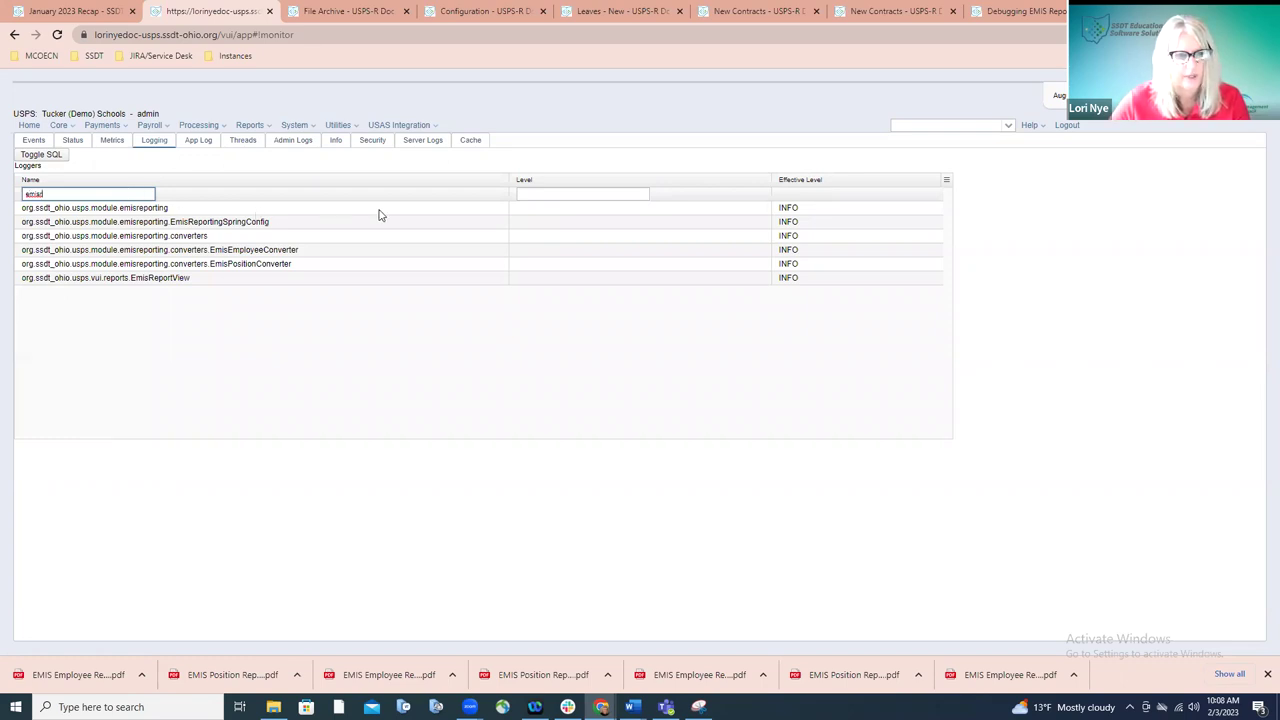
- Set the org.ssdt_ohio.usps.module.emisreporting logger's level to DEBUG and save it
double_click(560, 212)
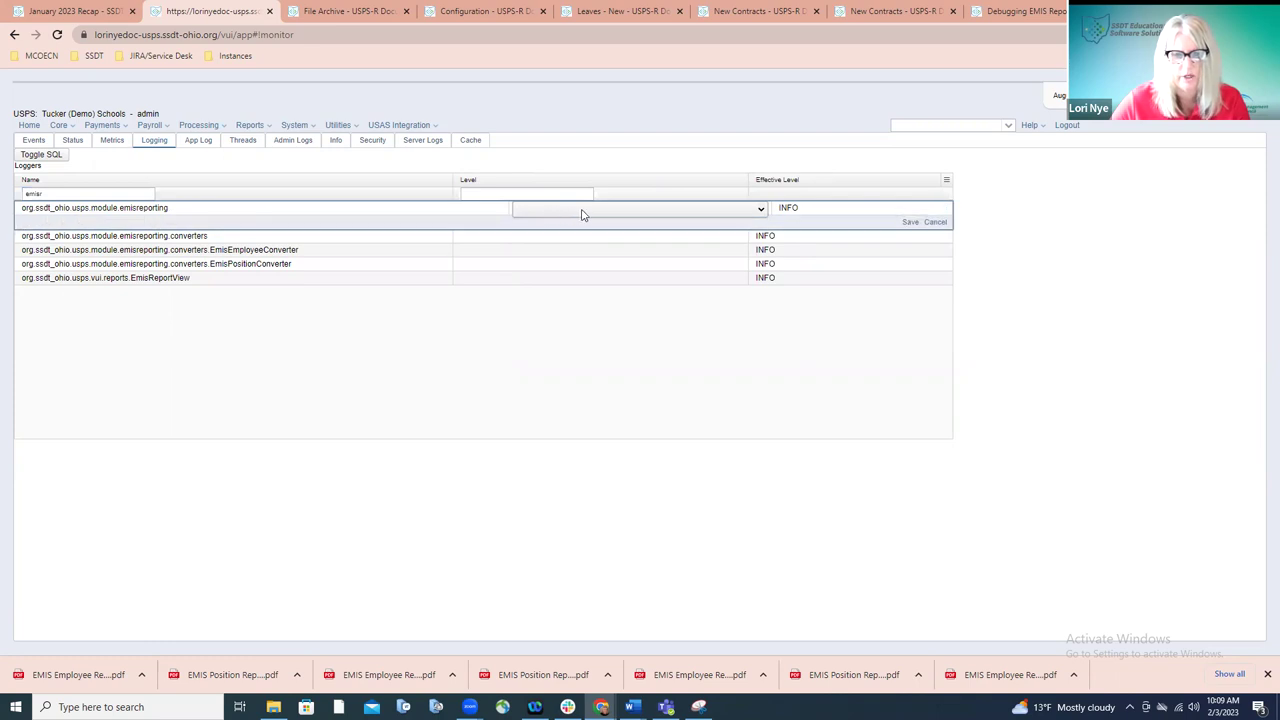
left_click(762, 211)
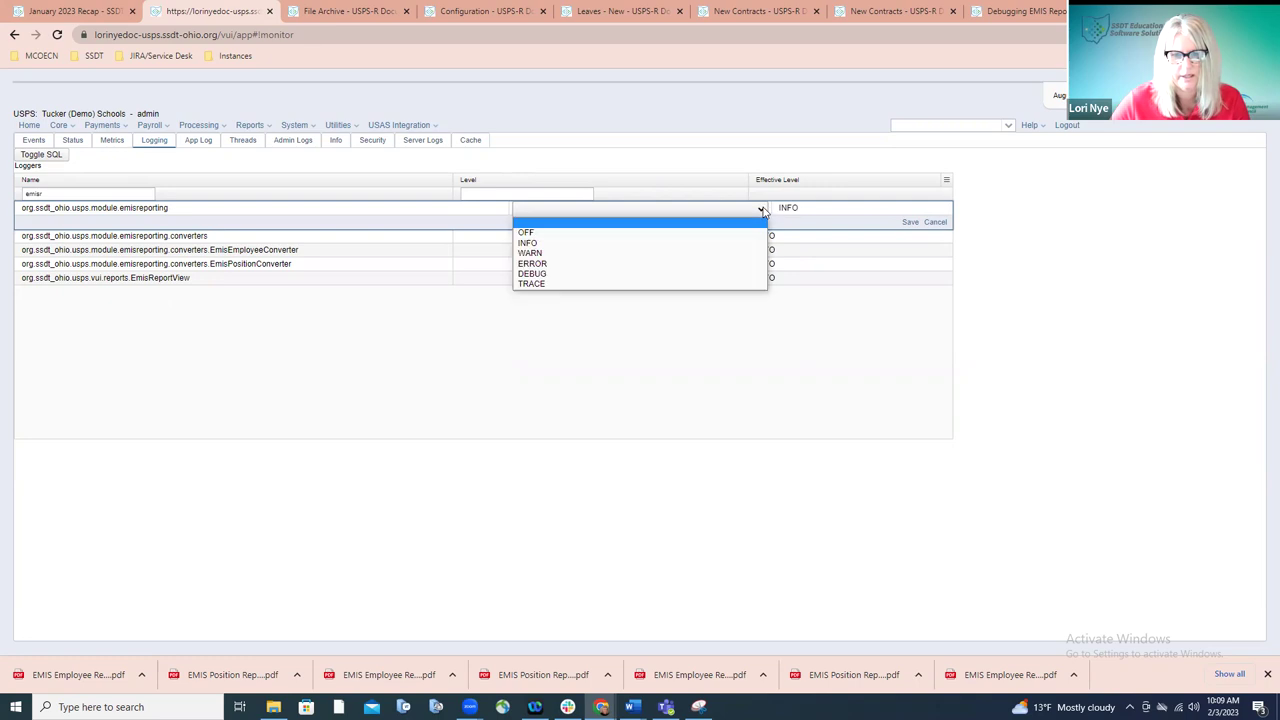
left_click(697, 276)
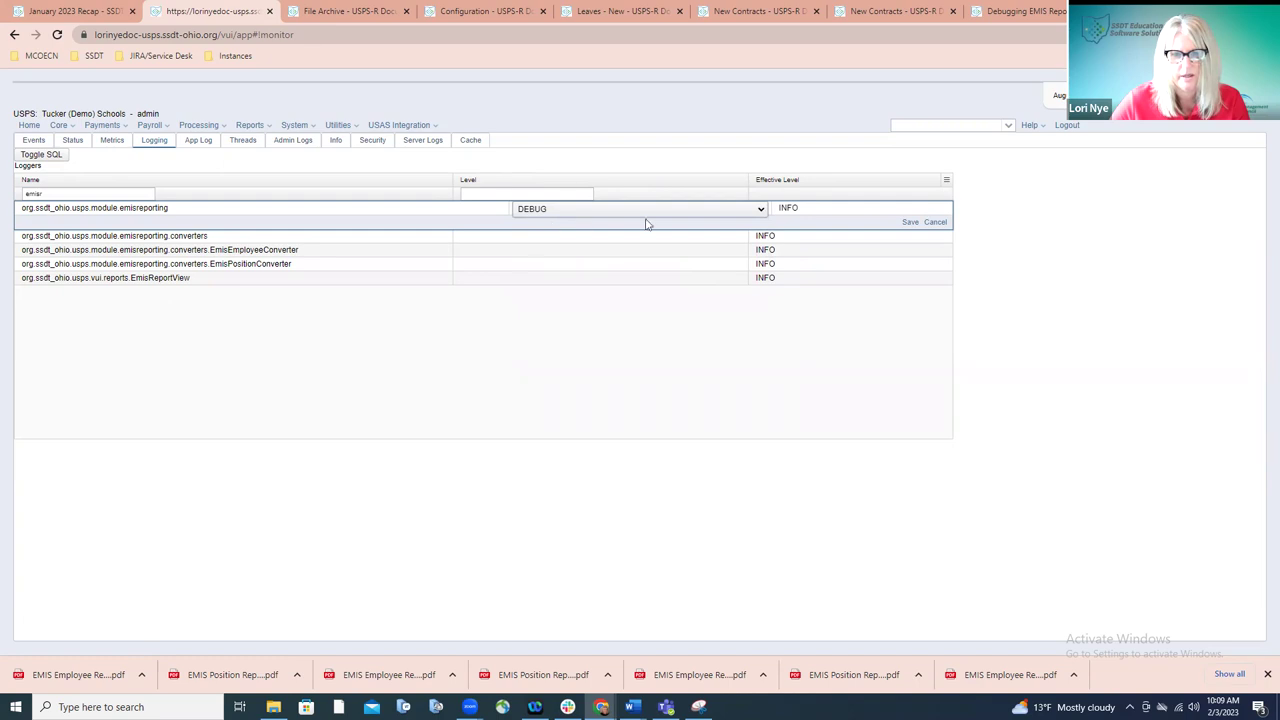
left_click(910, 222)
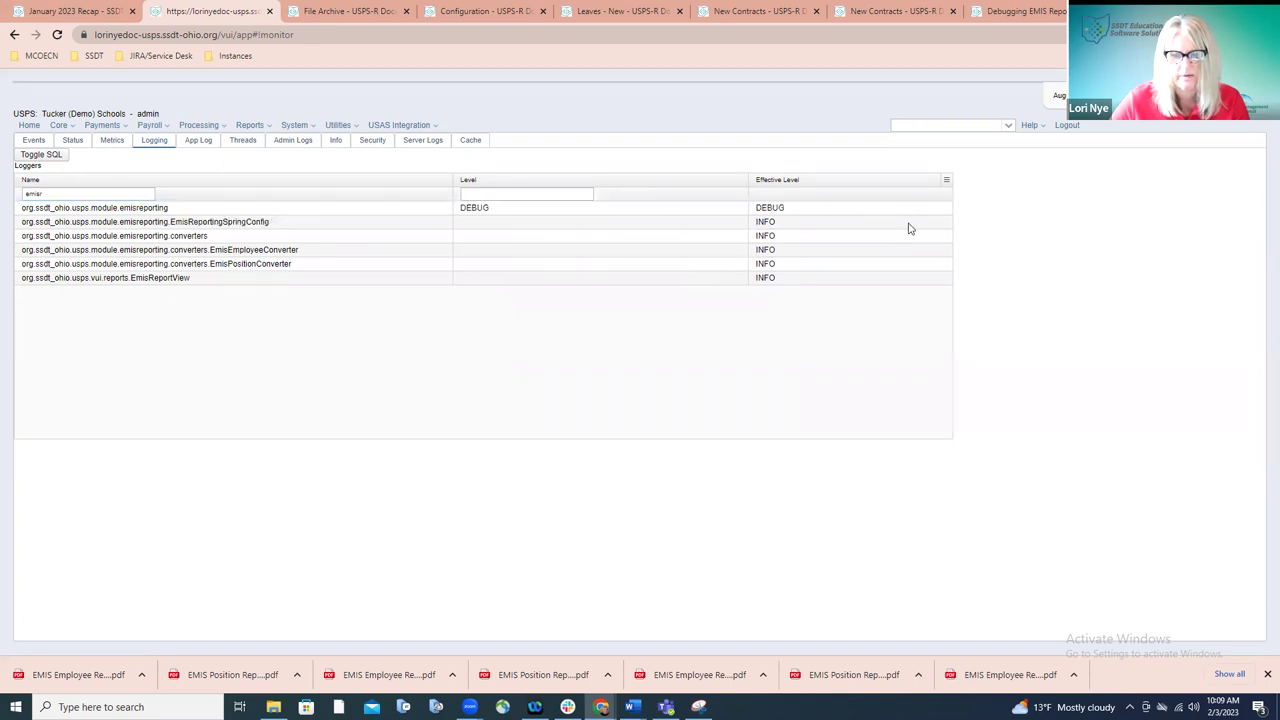
- Review the remaining debugging steps on the Debugging EMIS Report Errors wiki page and the sample App Log errors in the Word document
left_click(1010, 12)
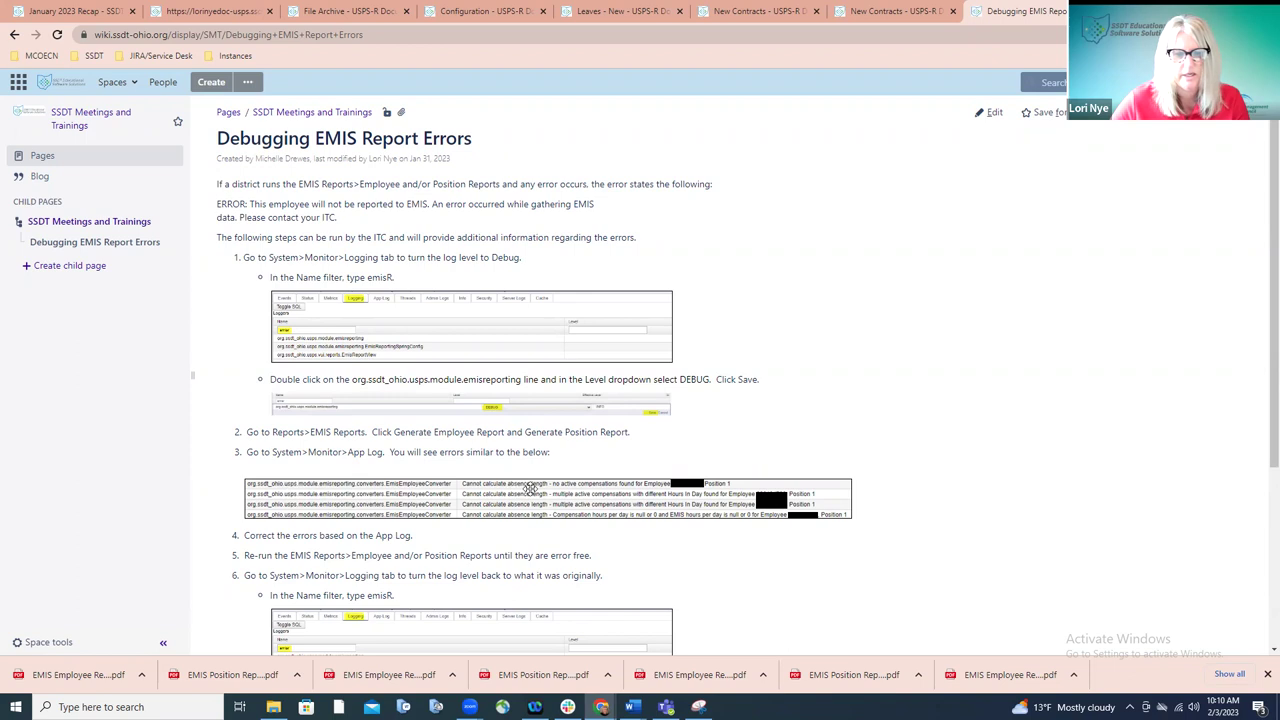
scroll(531, 487, "down", 2)
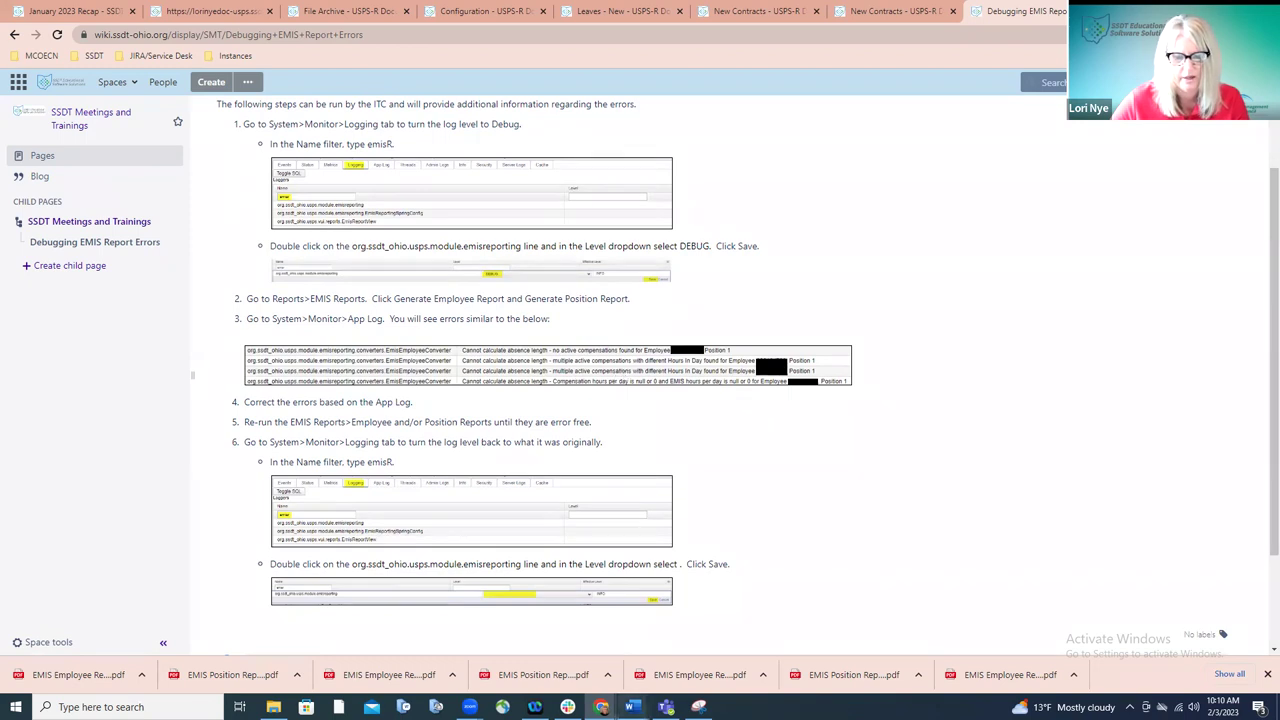
mouse_move(632, 706)
left_click(740, 652)
scroll(762, 468, "down", 3)
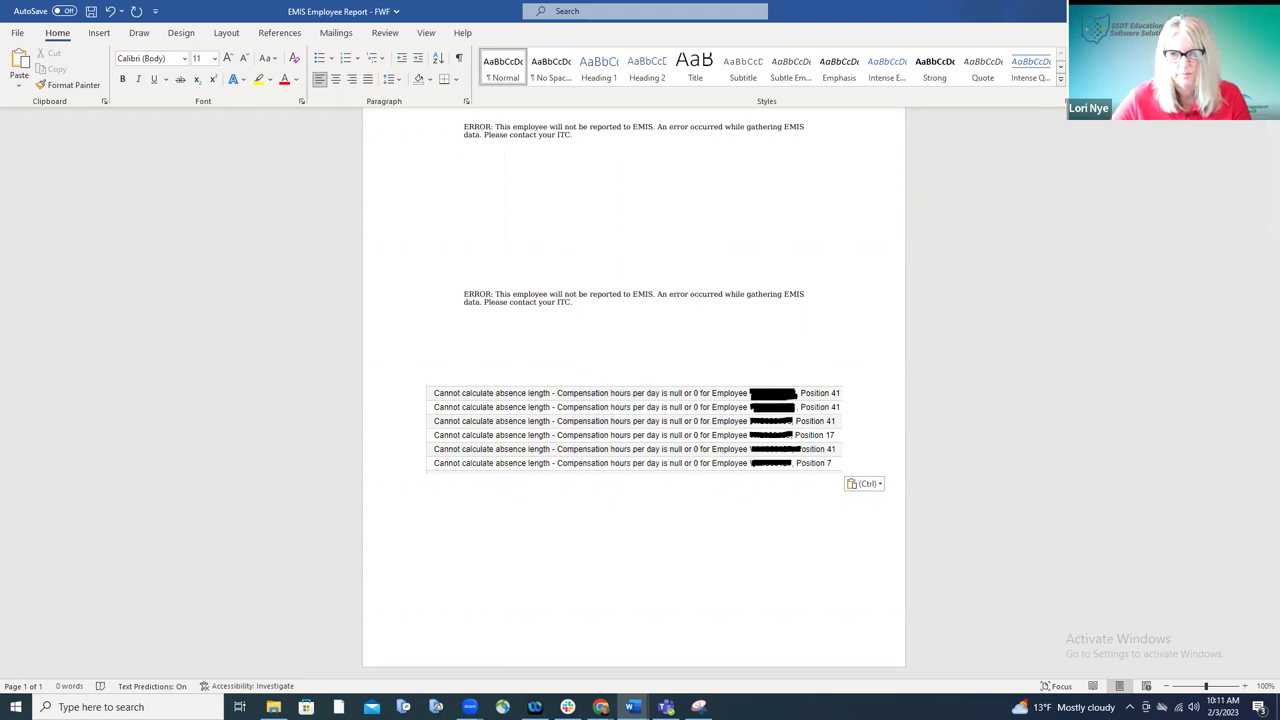
key("alt+Tab")
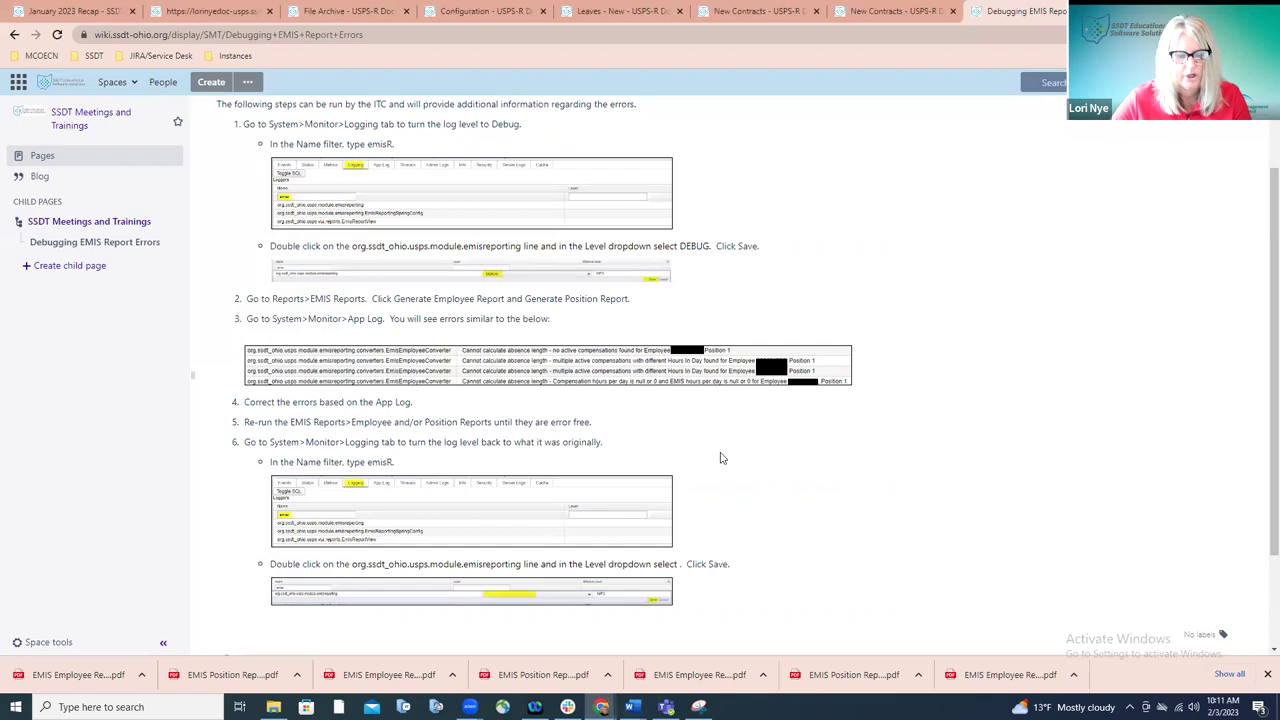
scroll(710, 455, "down", 2)
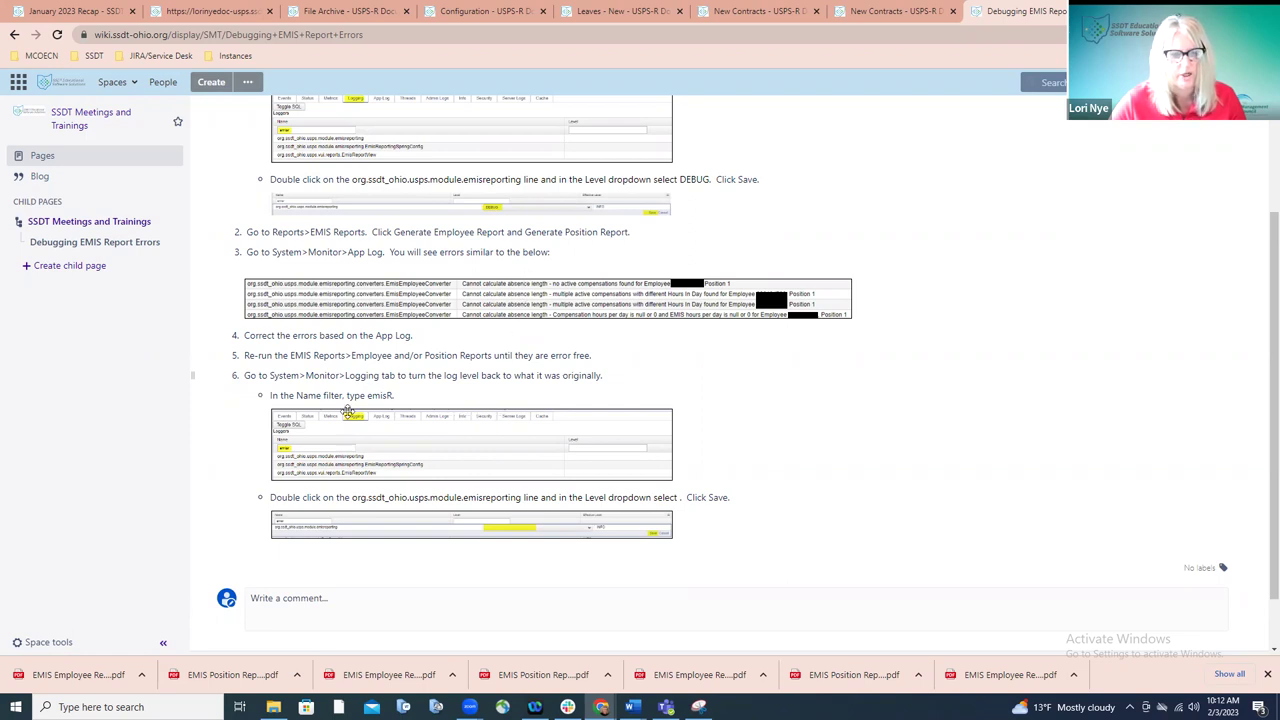
- Return to the USPS demo instance, reset the org.ssdt_ohio.usps.module.emisreporting logger's level to blank, and save it
left_click(210, 11)
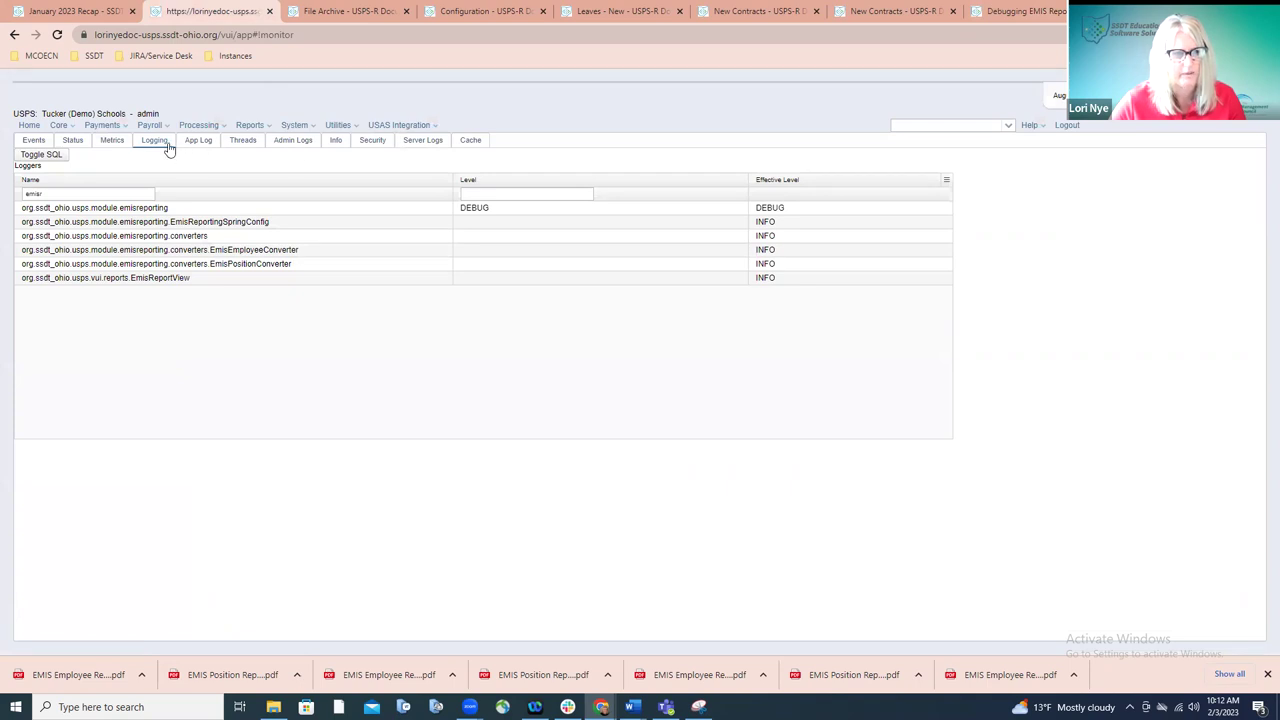
double_click(518, 213)
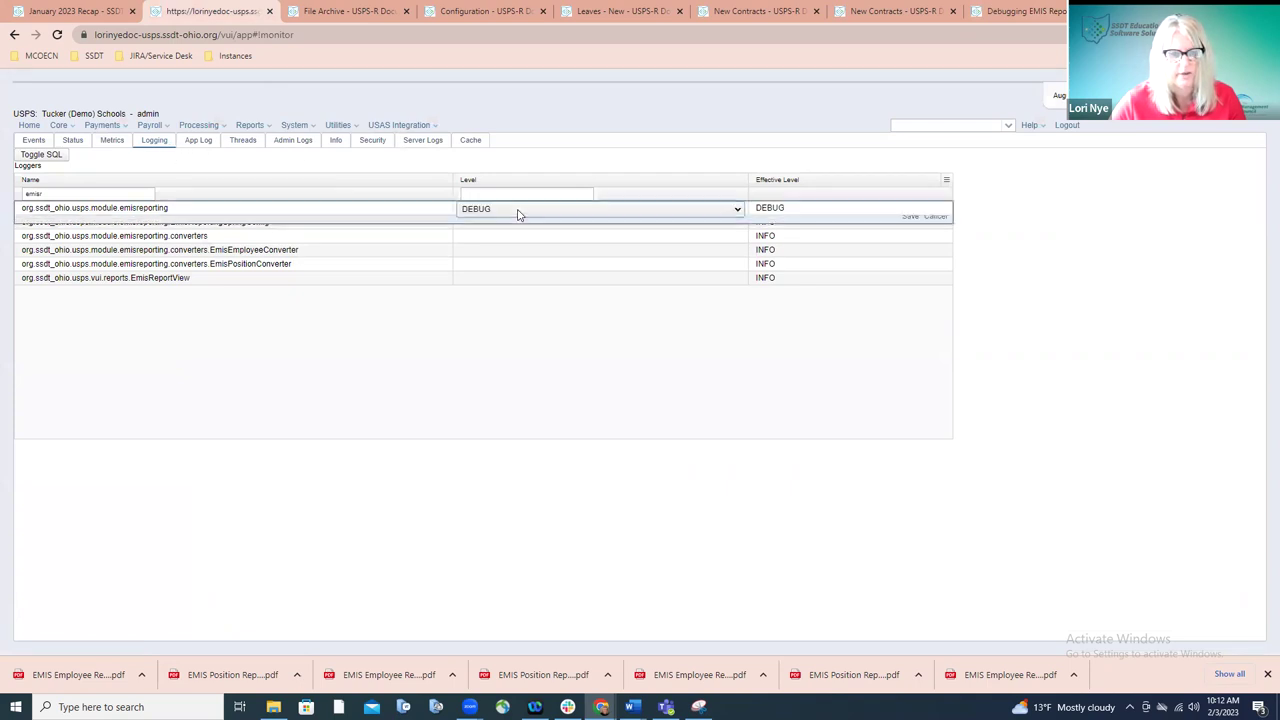
left_click(736, 215)
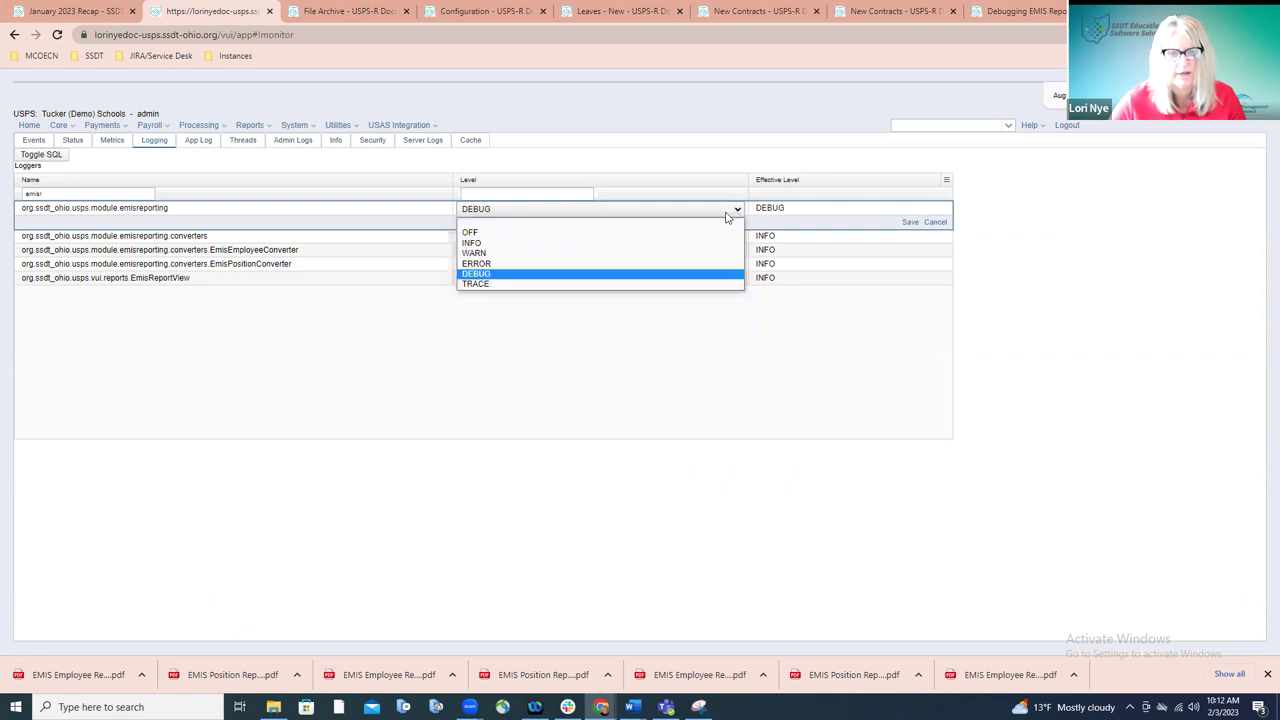
left_click(713, 226)
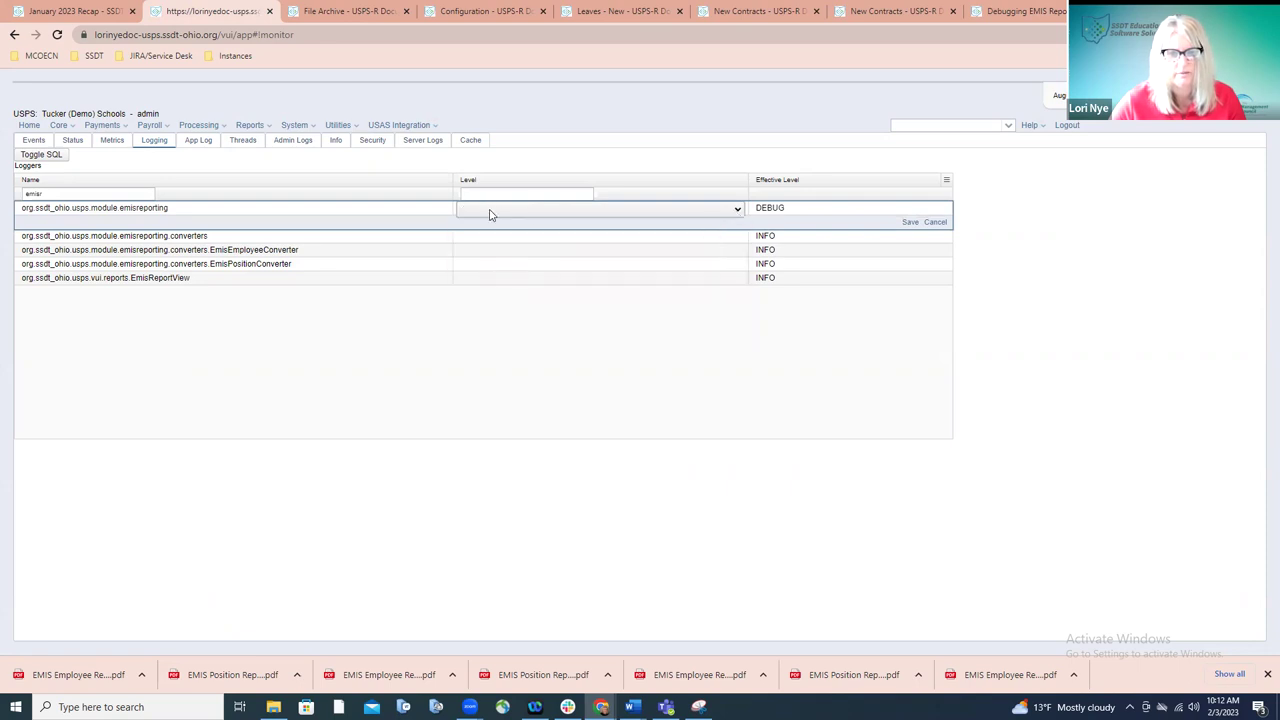
left_click(911, 223)
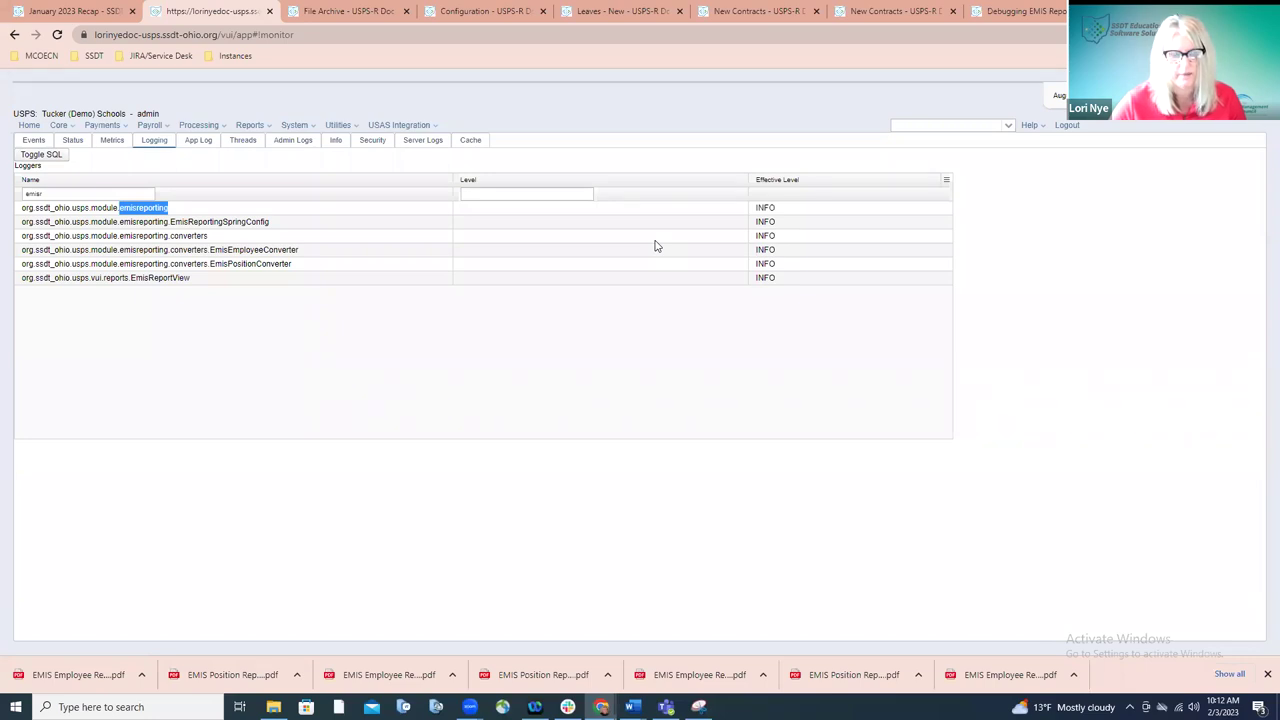
- Return to the Debugging EMIS Report Errors wiki page and open its parent page, SSDT Meetings and Trainings
left_click(1000, 14)
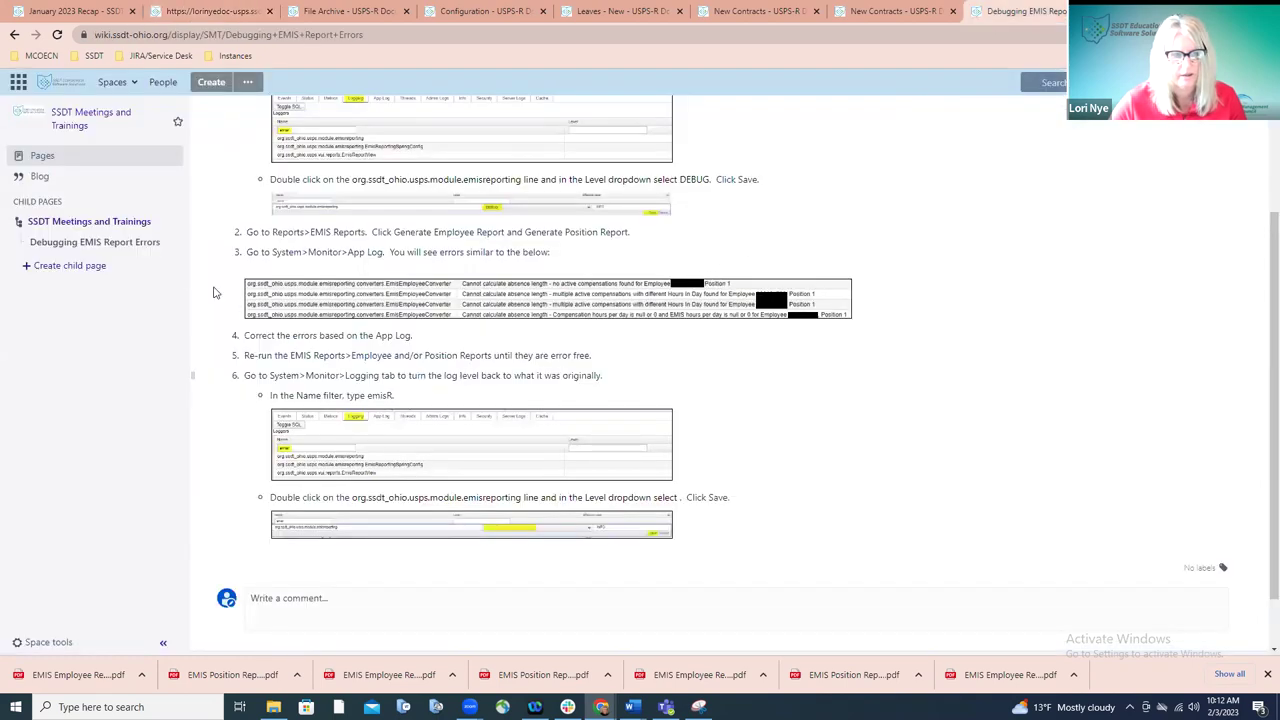
left_click(122, 226)
scroll(390, 380, "down", 3)
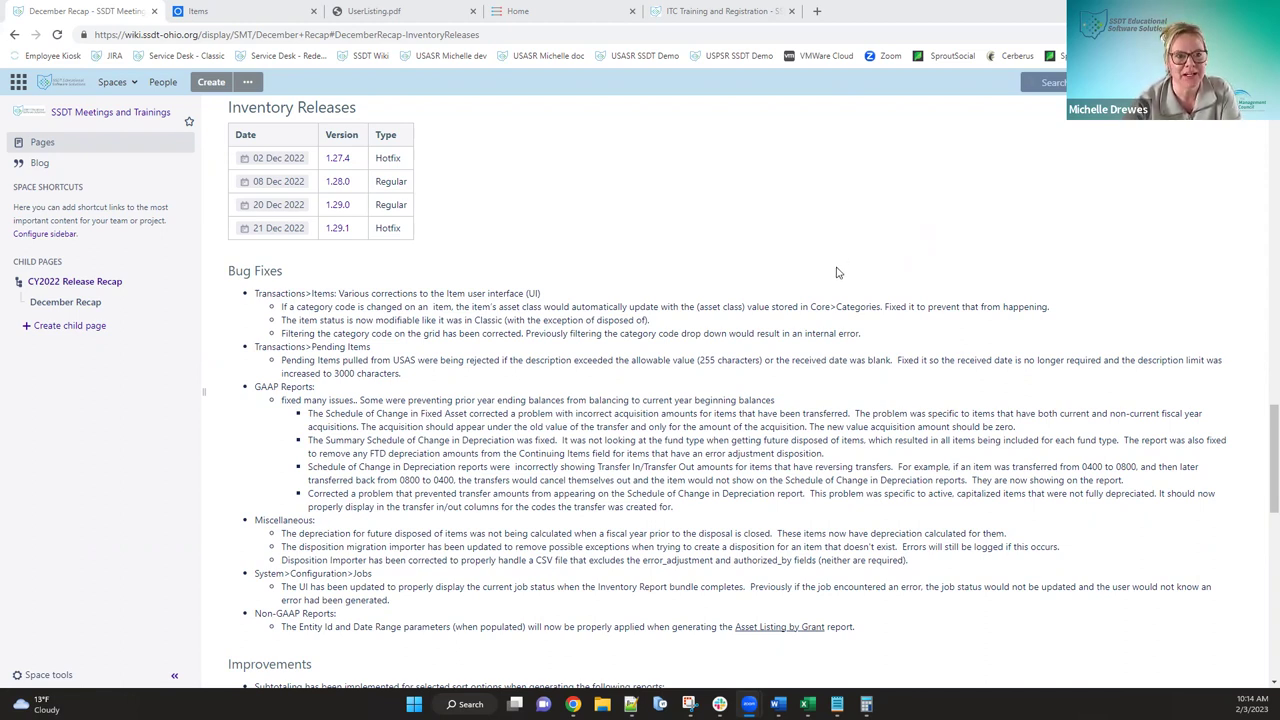
- Review the Inventory Releases dates and bug fixes in the December Recap
scroll(838, 272, "up", 2)
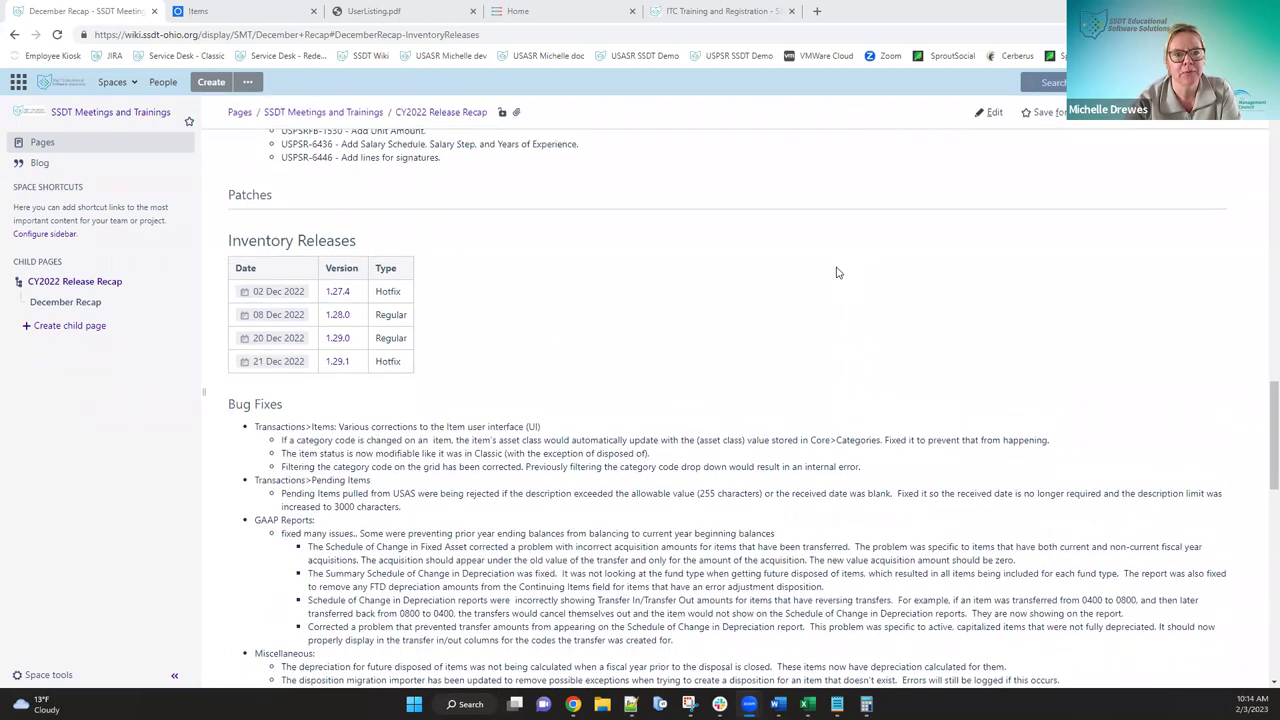
scroll(694, 281, "down", 1)
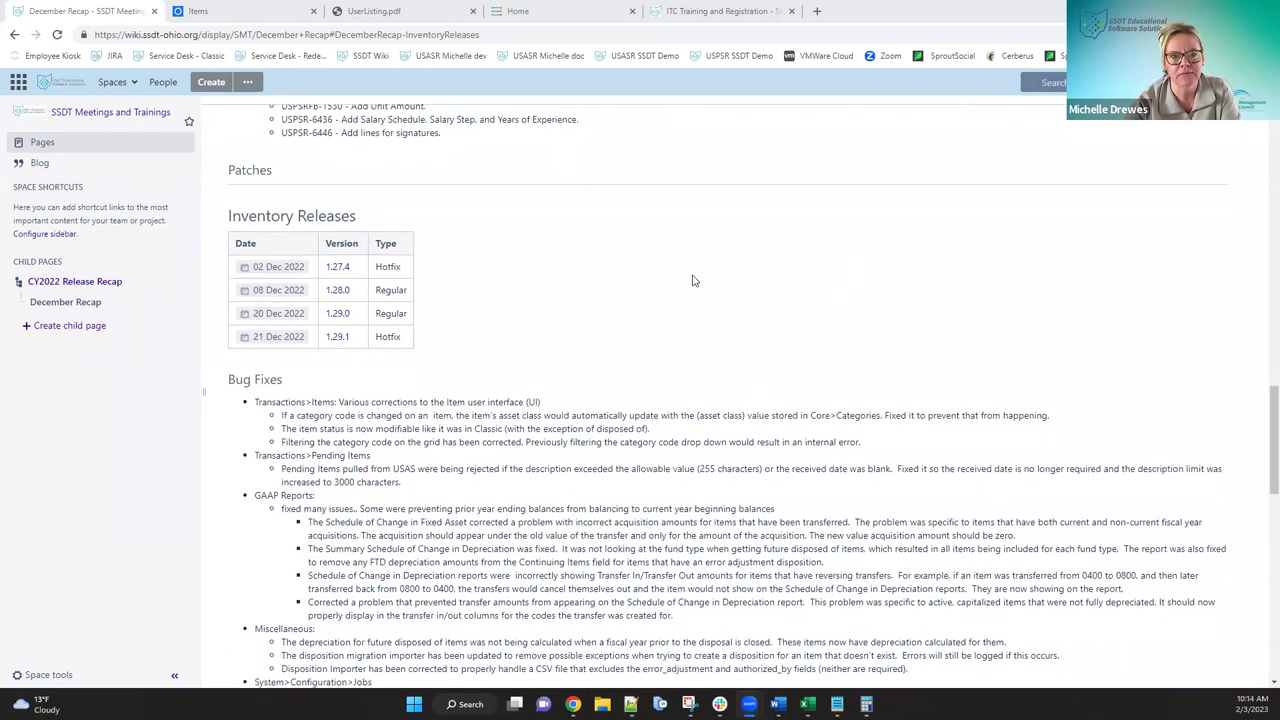
scroll(694, 281, "down", 2)
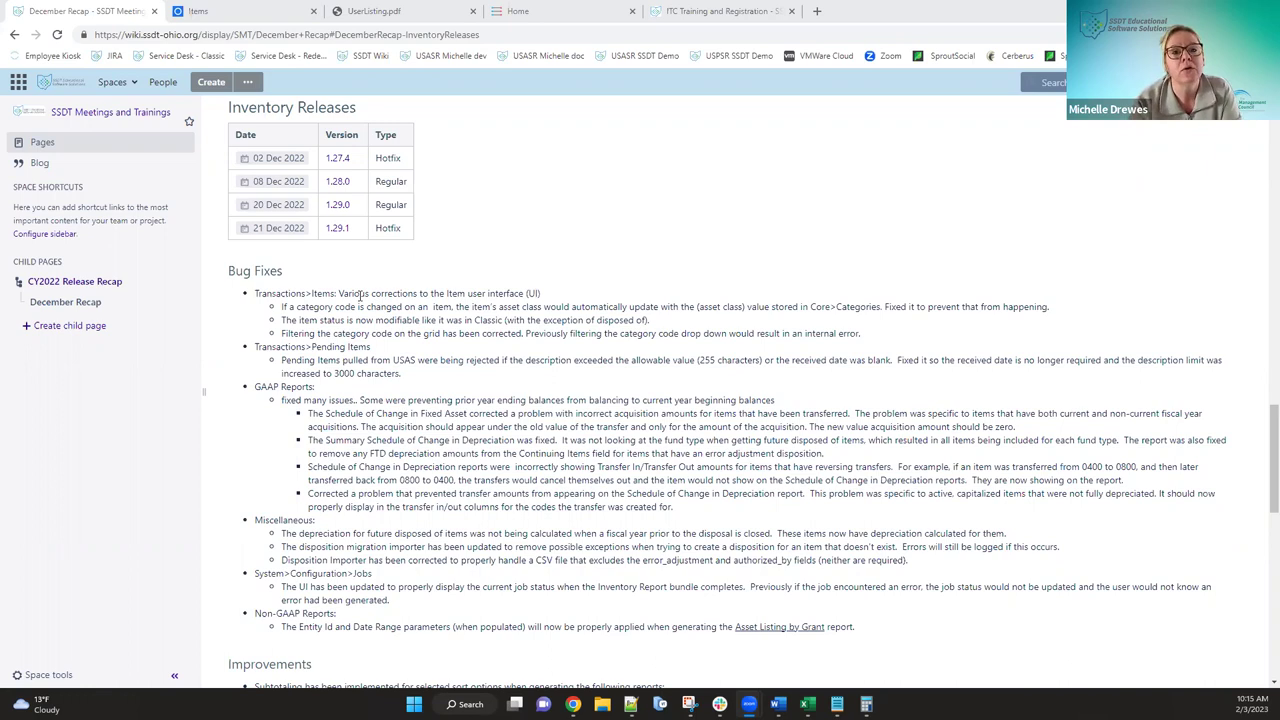
- Switch to the Inventory Items grid, filter by tag number 6884, and open that item's edit form, then cancel editing
left_click(240, 12)
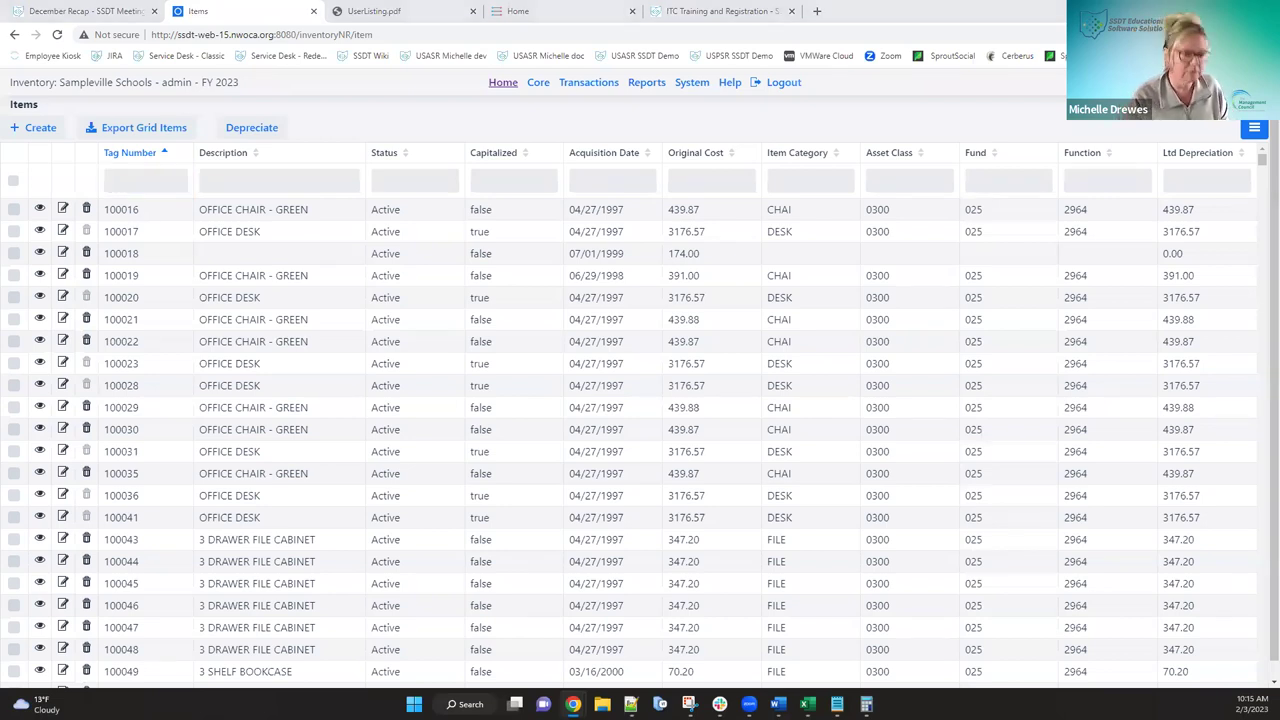
left_click(157, 183)
type("6884")
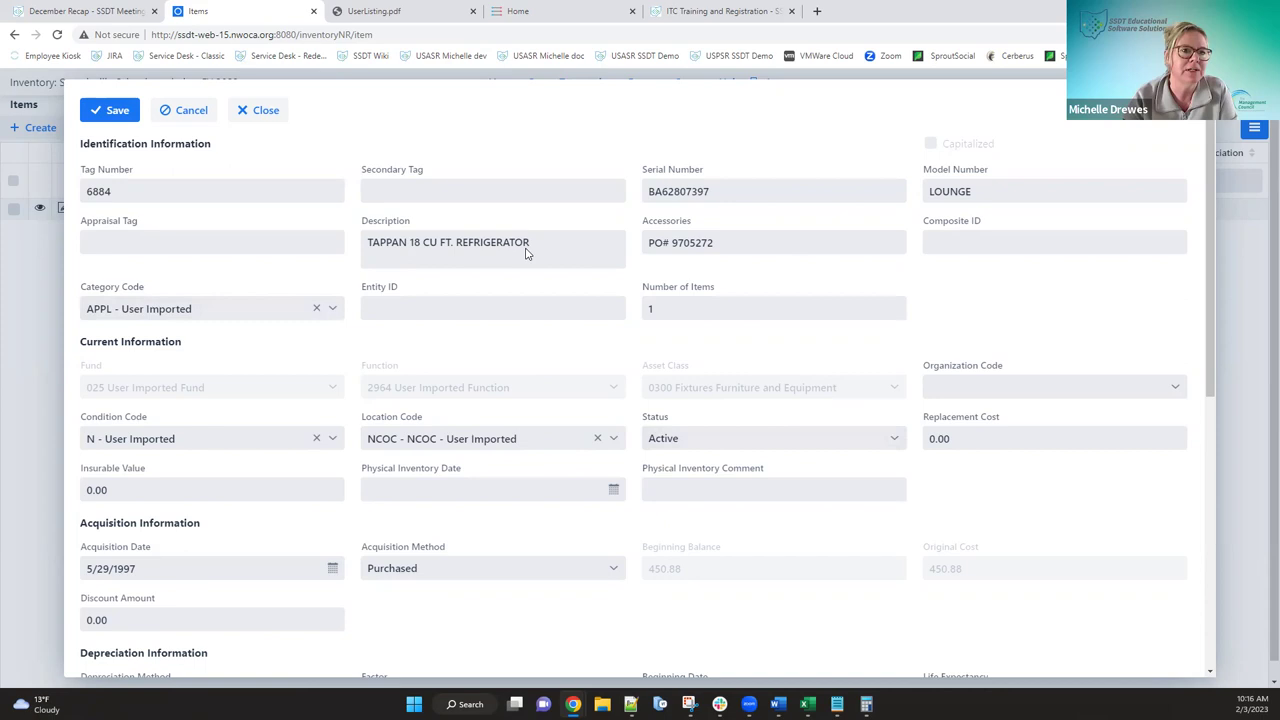
left_click(190, 112)
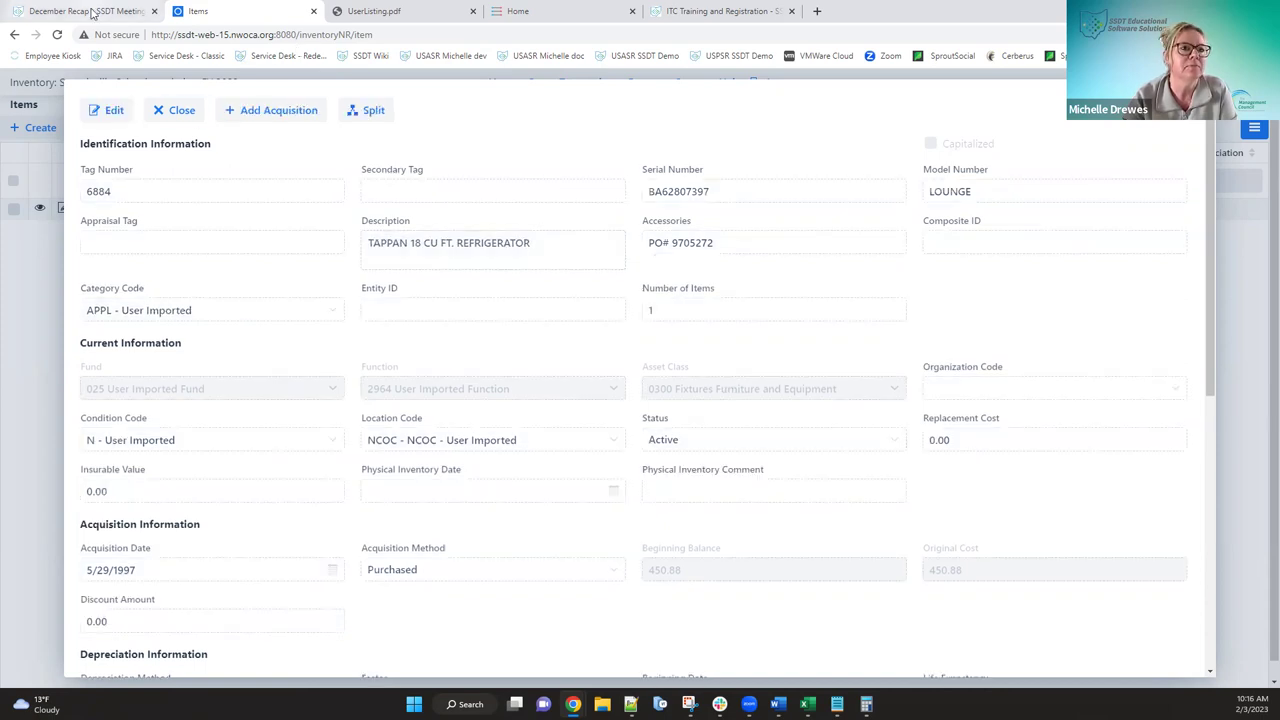
- Check the item status fix in the December Recap and view the Status options in item 6884's edit form, then cancel editing and close it
left_click(91, 12)
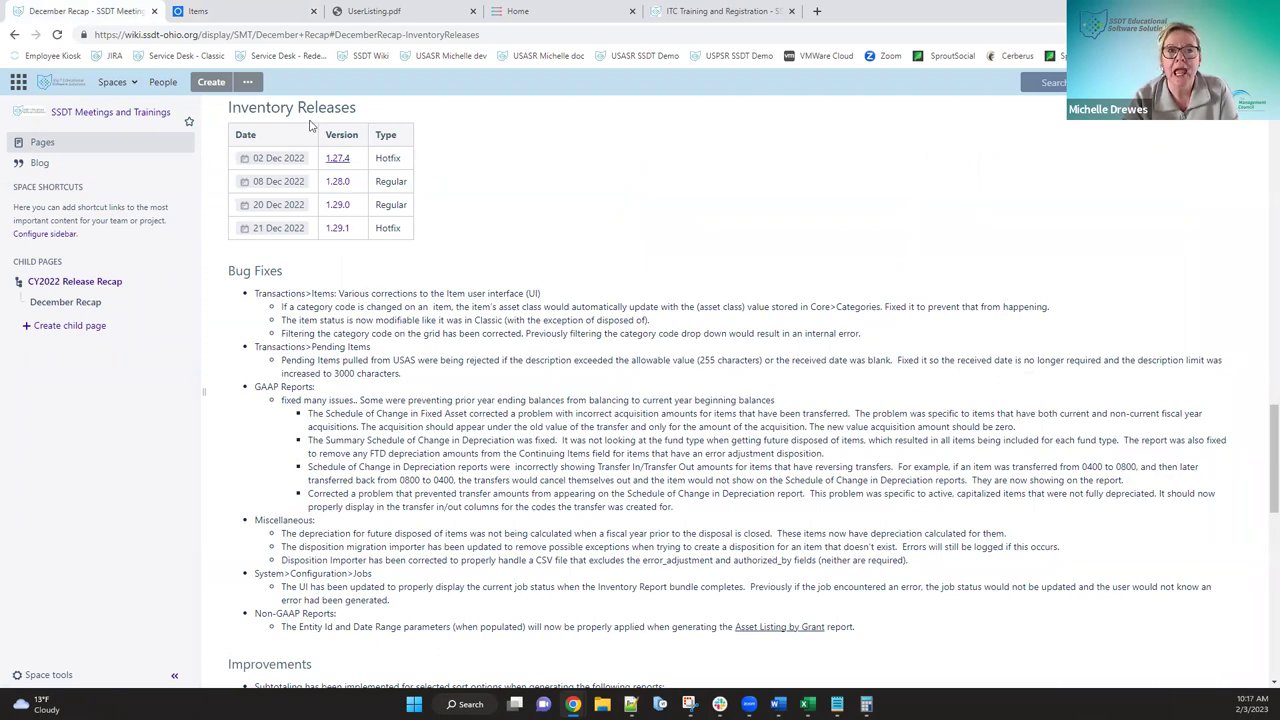
left_click(264, 11)
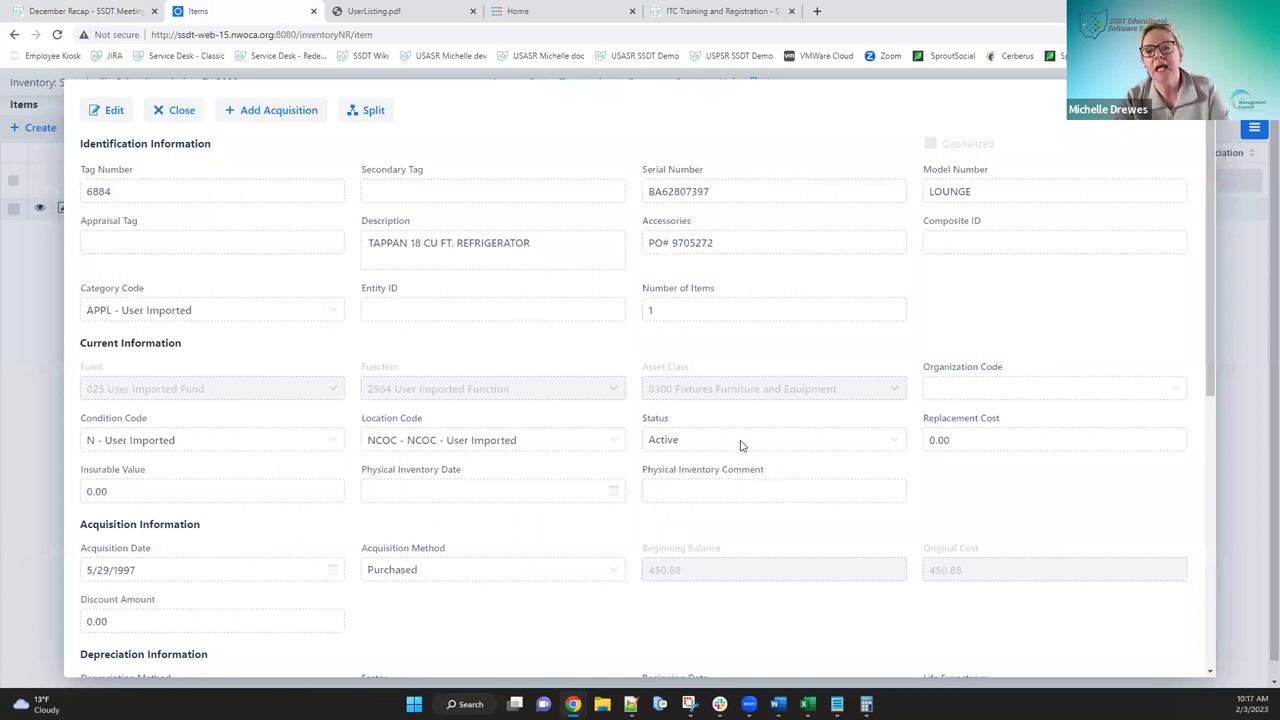
left_click(110, 112)
left_click(895, 443)
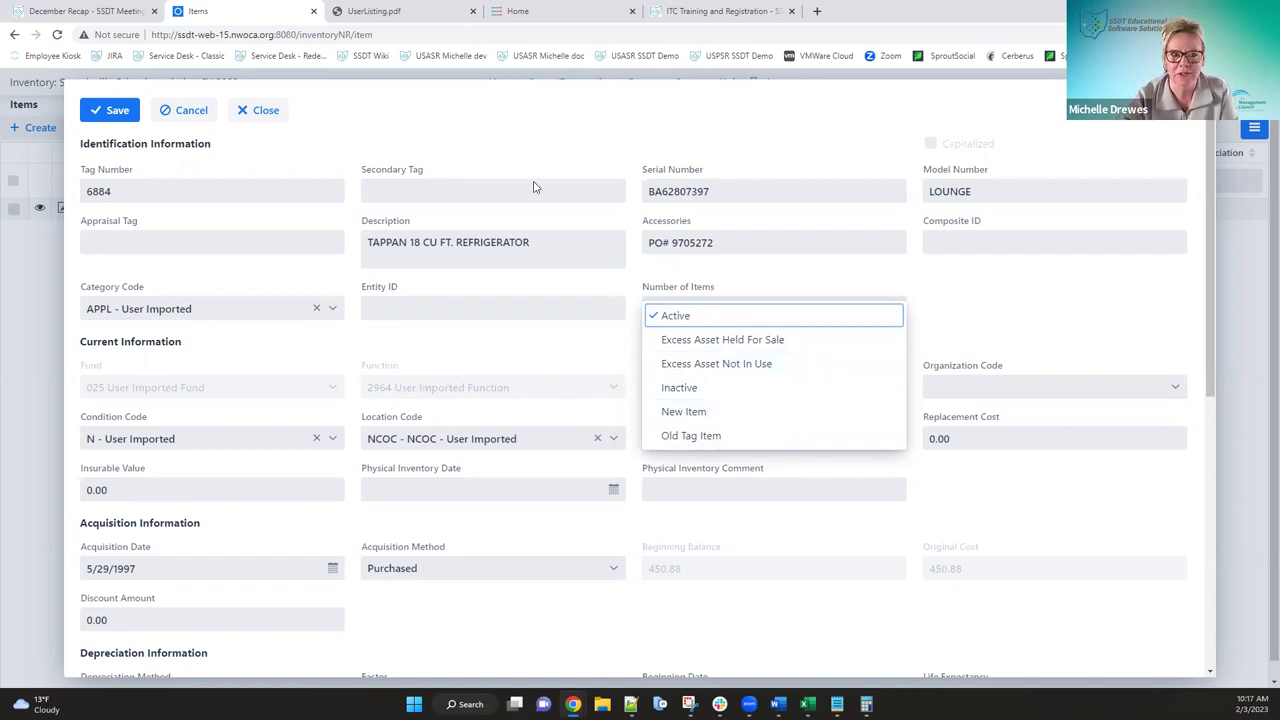
left_click(181, 116)
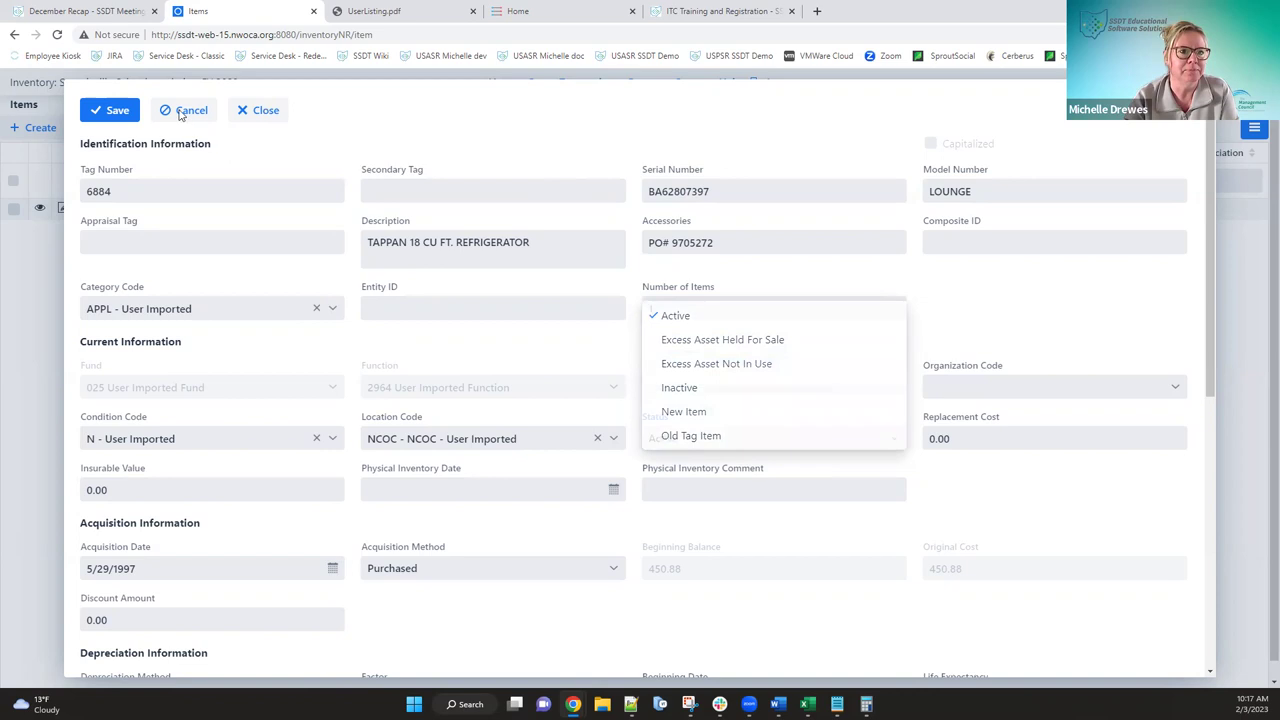
left_click(90, 11)
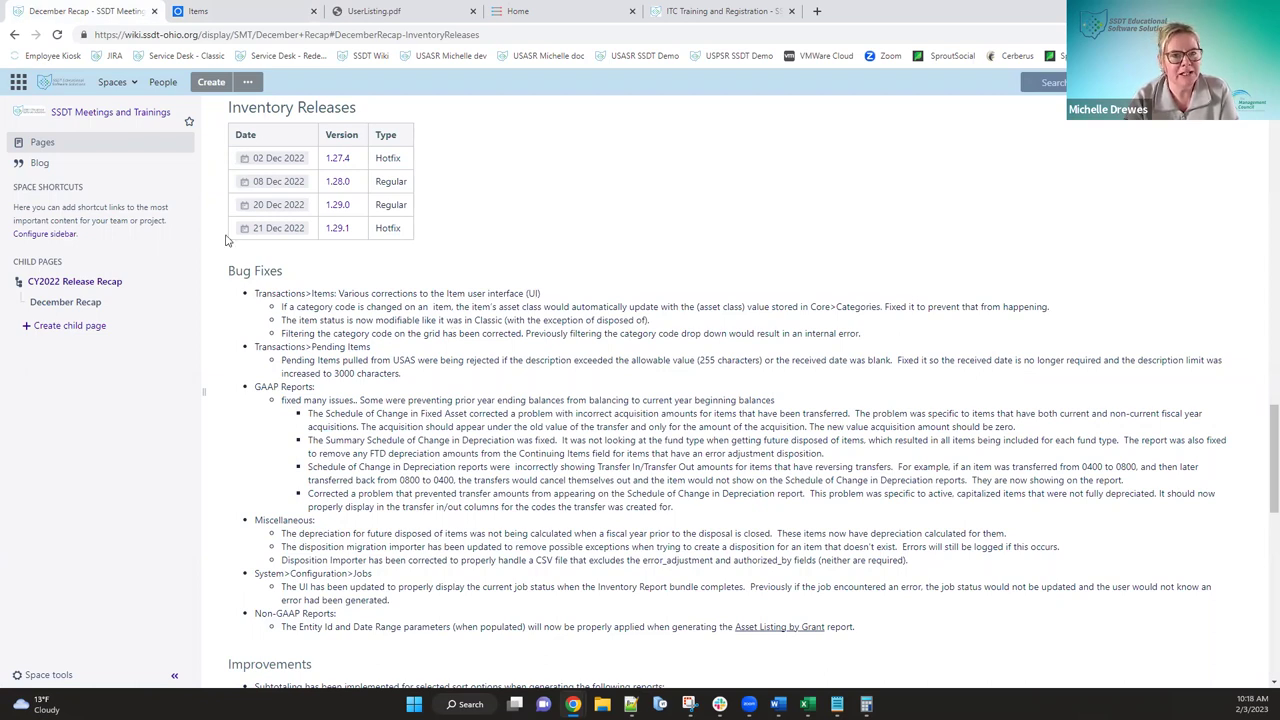
left_click(249, 12)
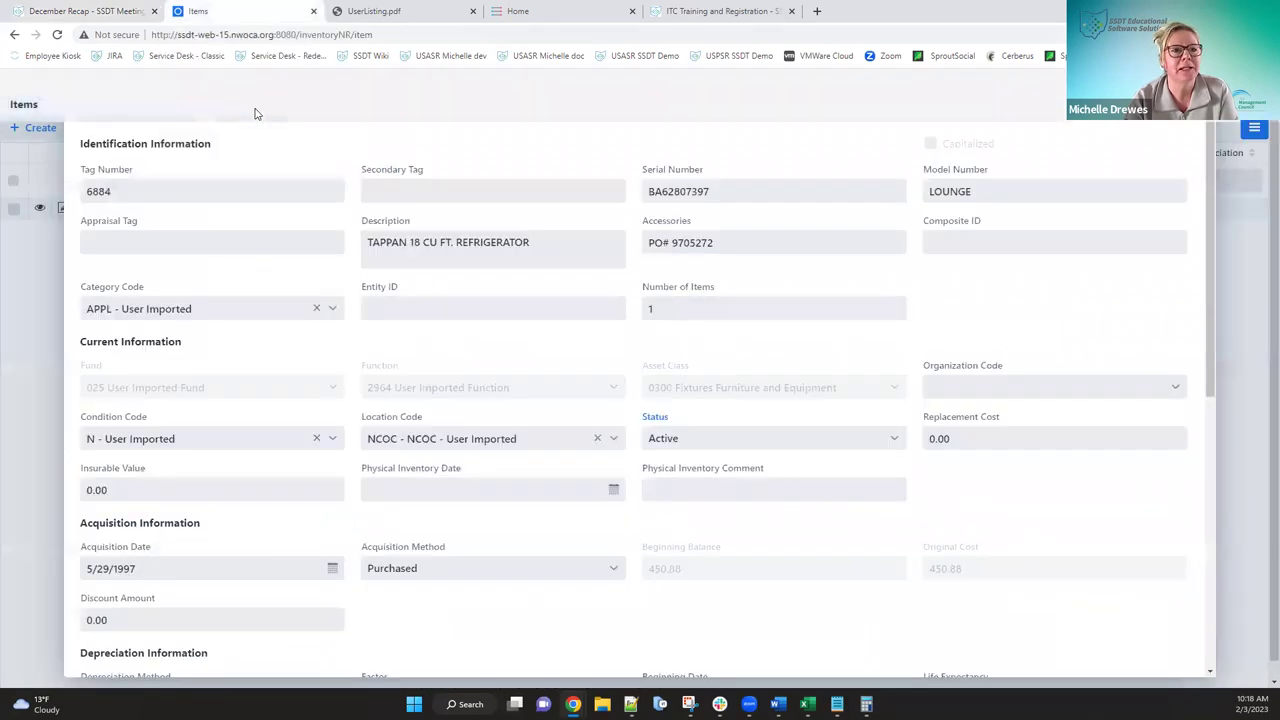
left_click(182, 116)
left_click(182, 116)
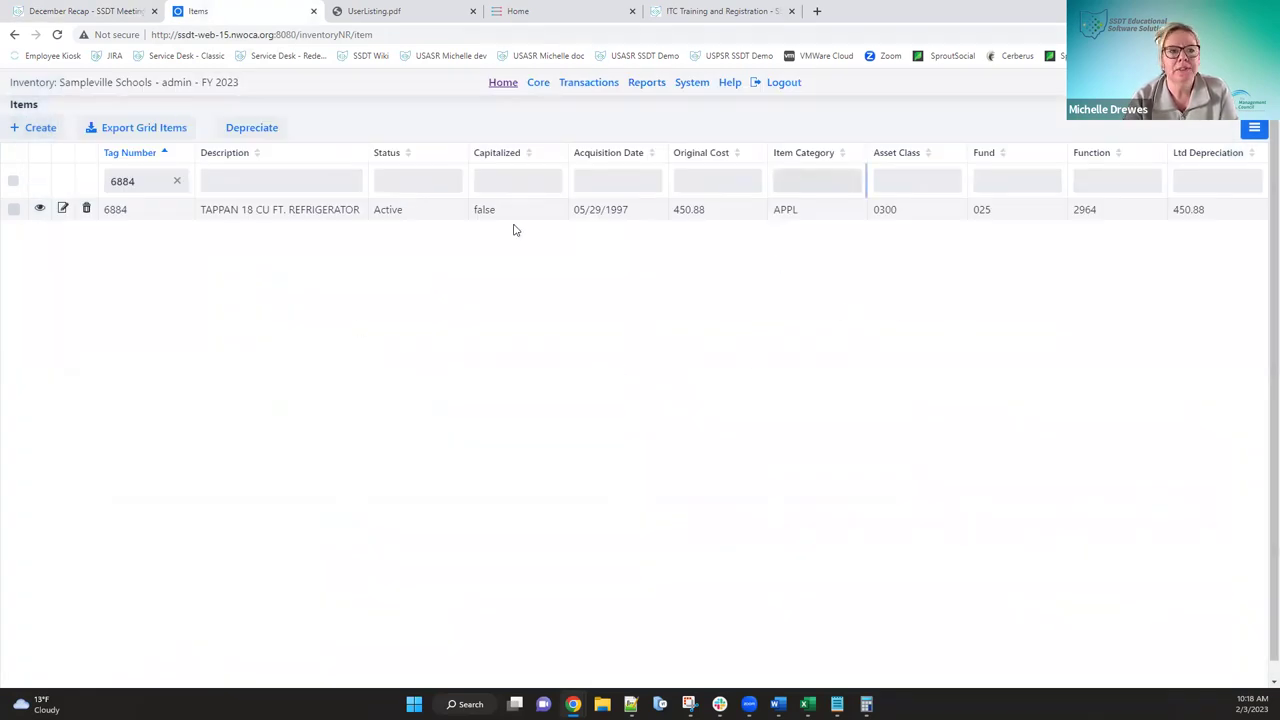
- Clear the tag number filter and filter the Inventory Items grid by item category "des"
left_click(177, 184)
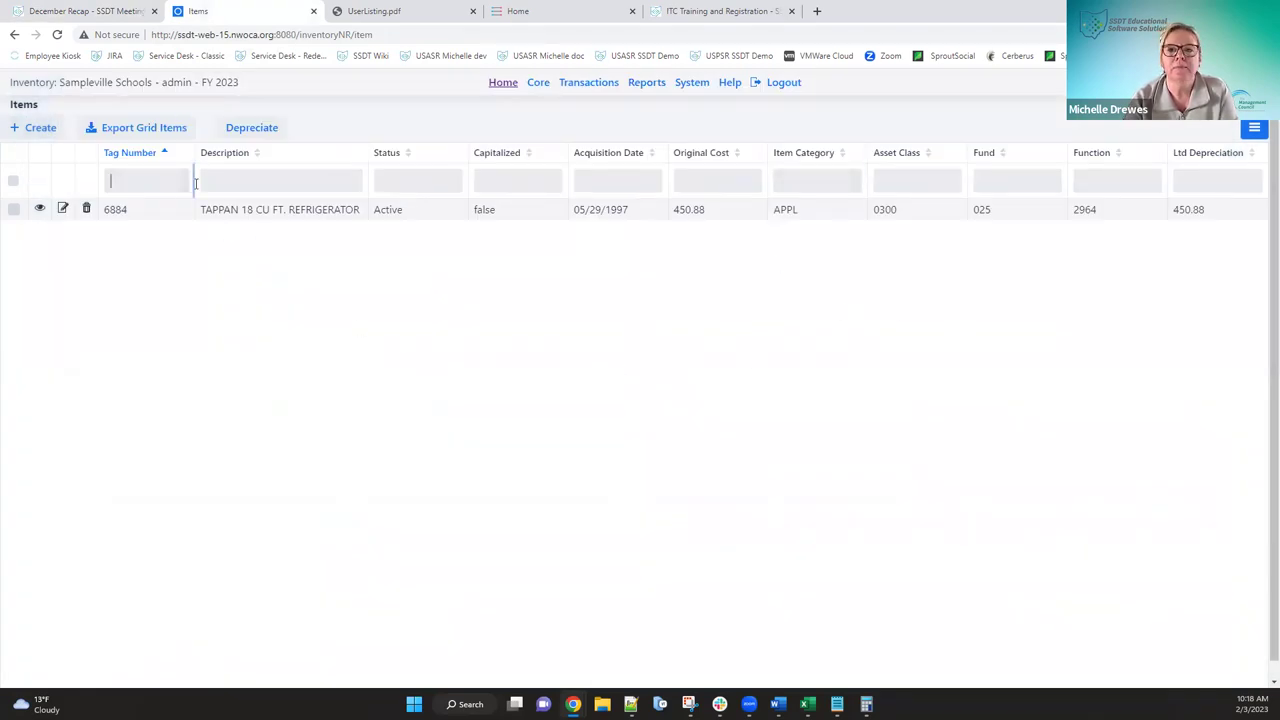
left_click(797, 178)
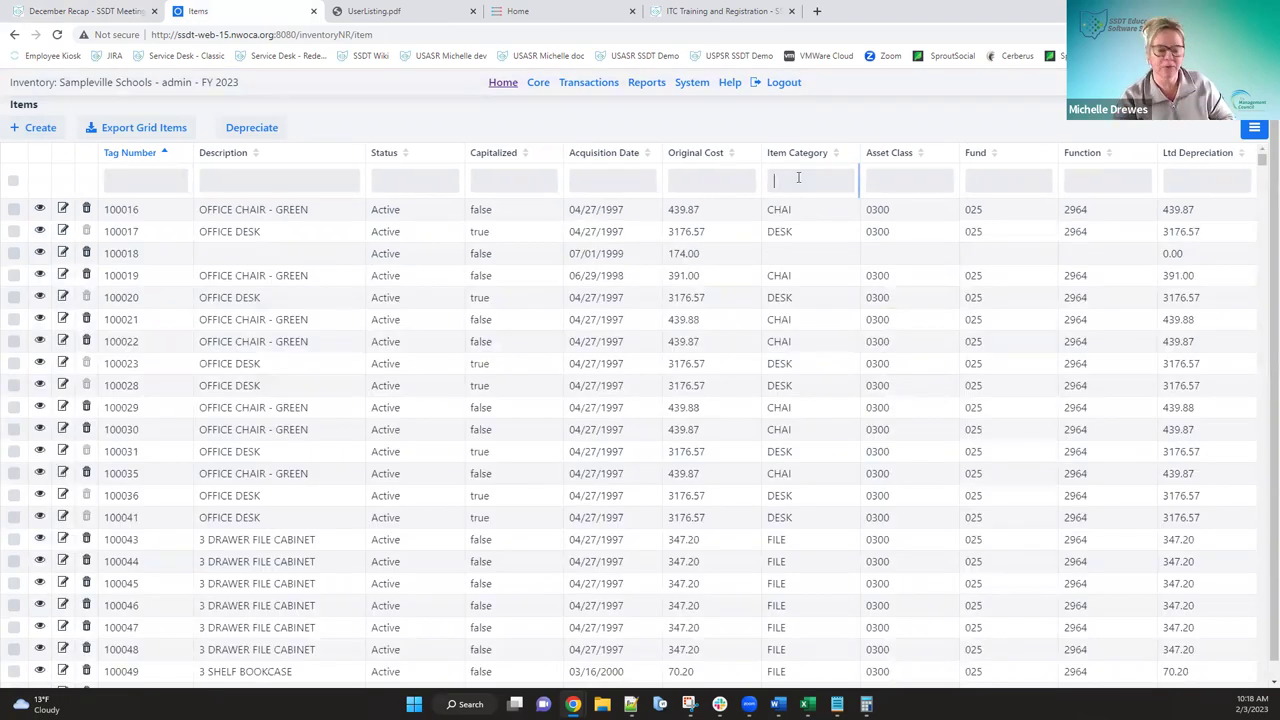
type("des")
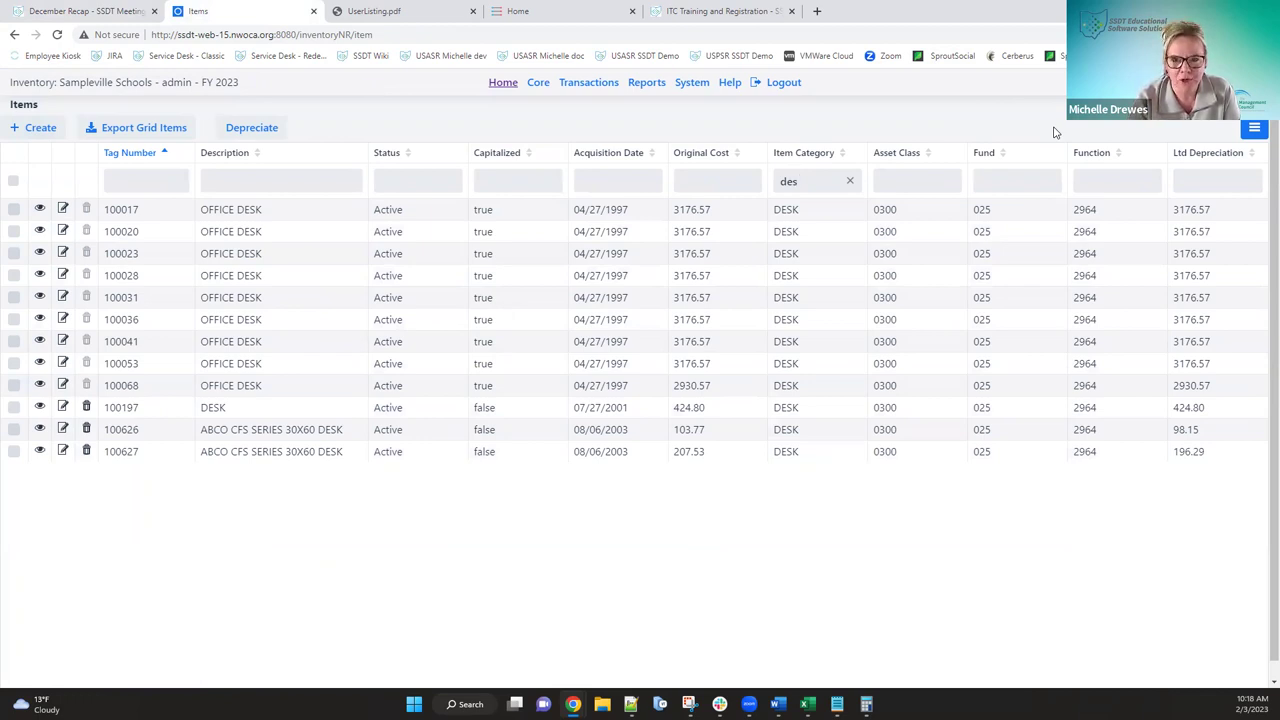
left_click(811, 195)
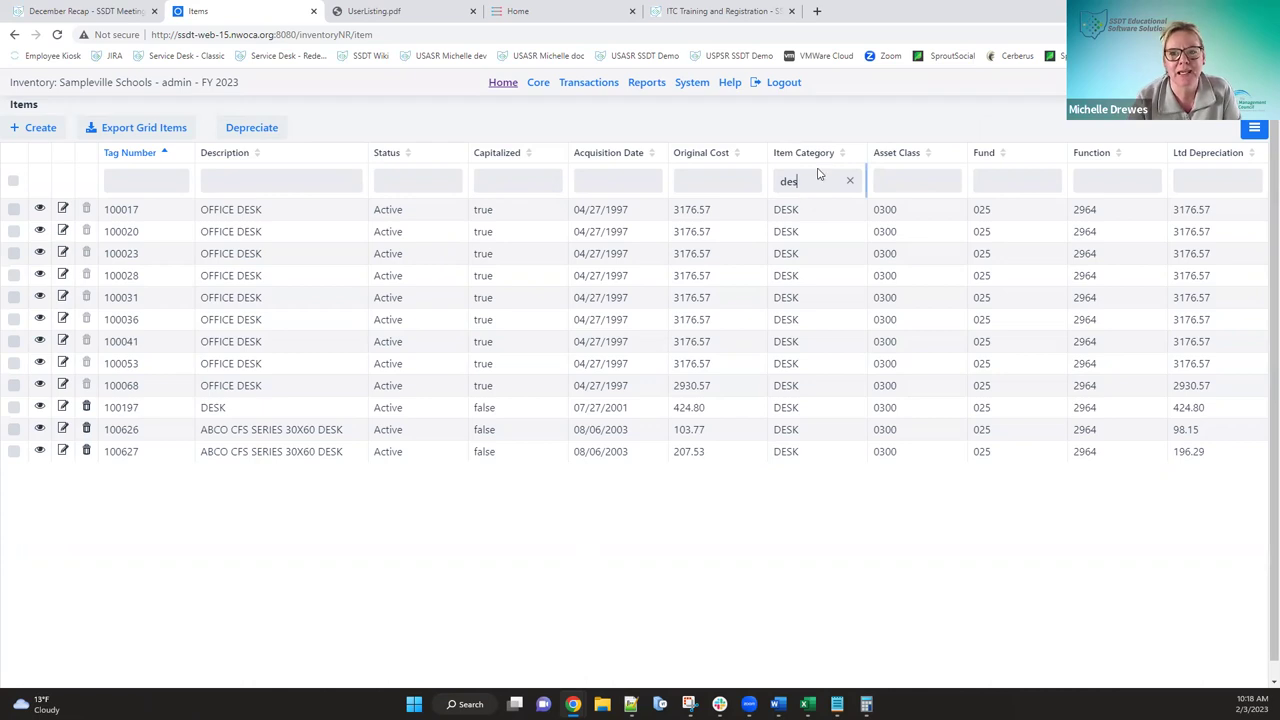
- Return to the December Recap and review the remaining Inventory bug fixes, including Pending Items, GAAP Reports, Miscellaneous and Jobs
left_click(103, 10)
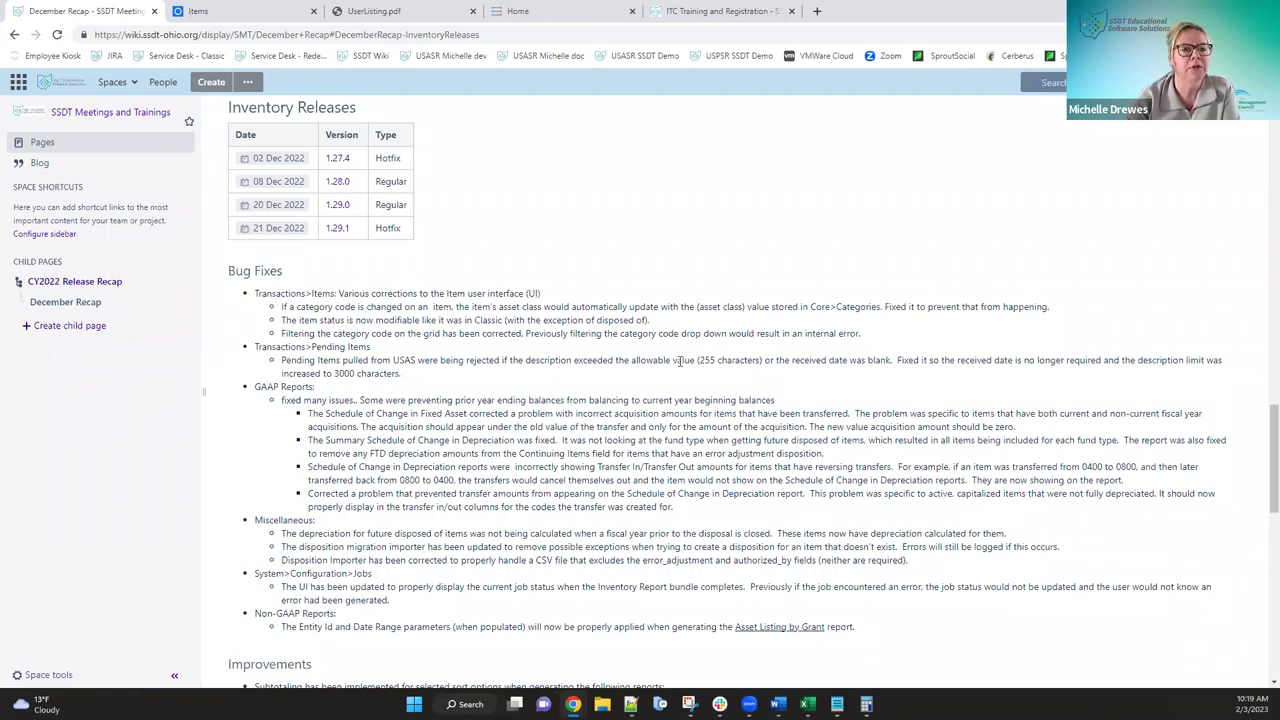
scroll(668, 350, "down", 3)
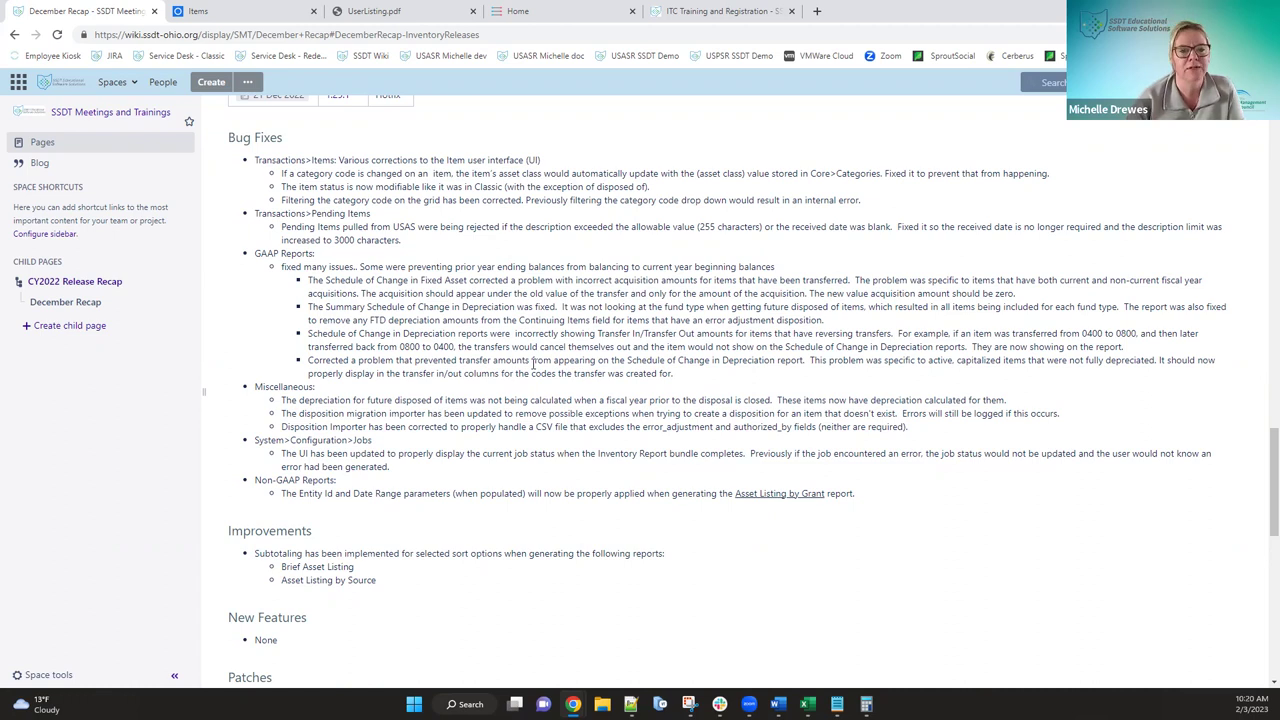
scroll(533, 364, "down", 1)
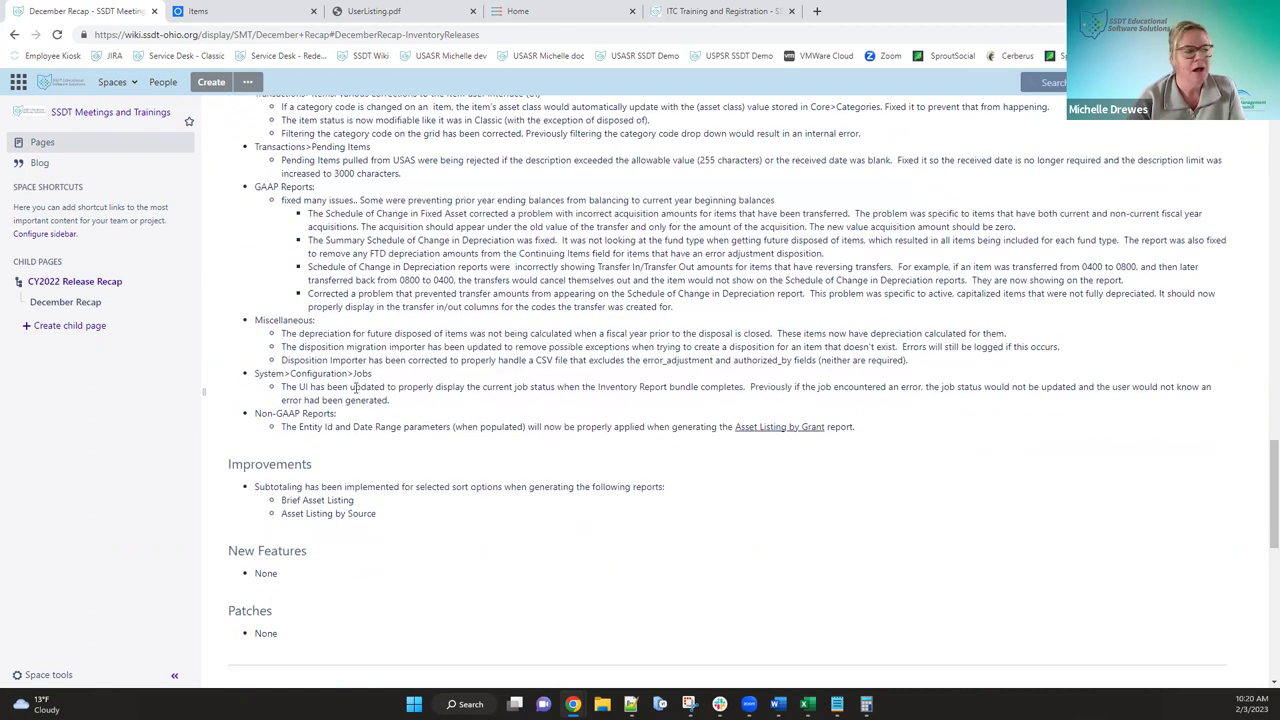
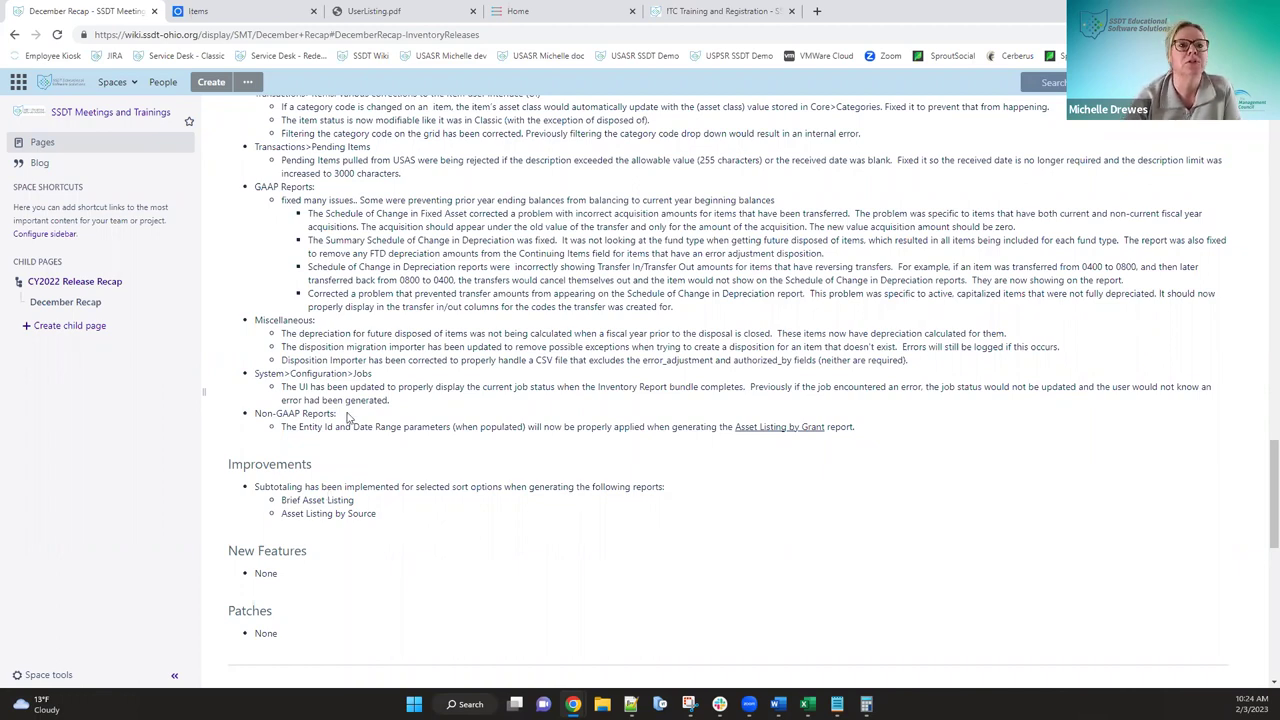
- Switch to the Inventory application, open the Brief Asset Listing Report and display its available sort options
left_click(230, 12)
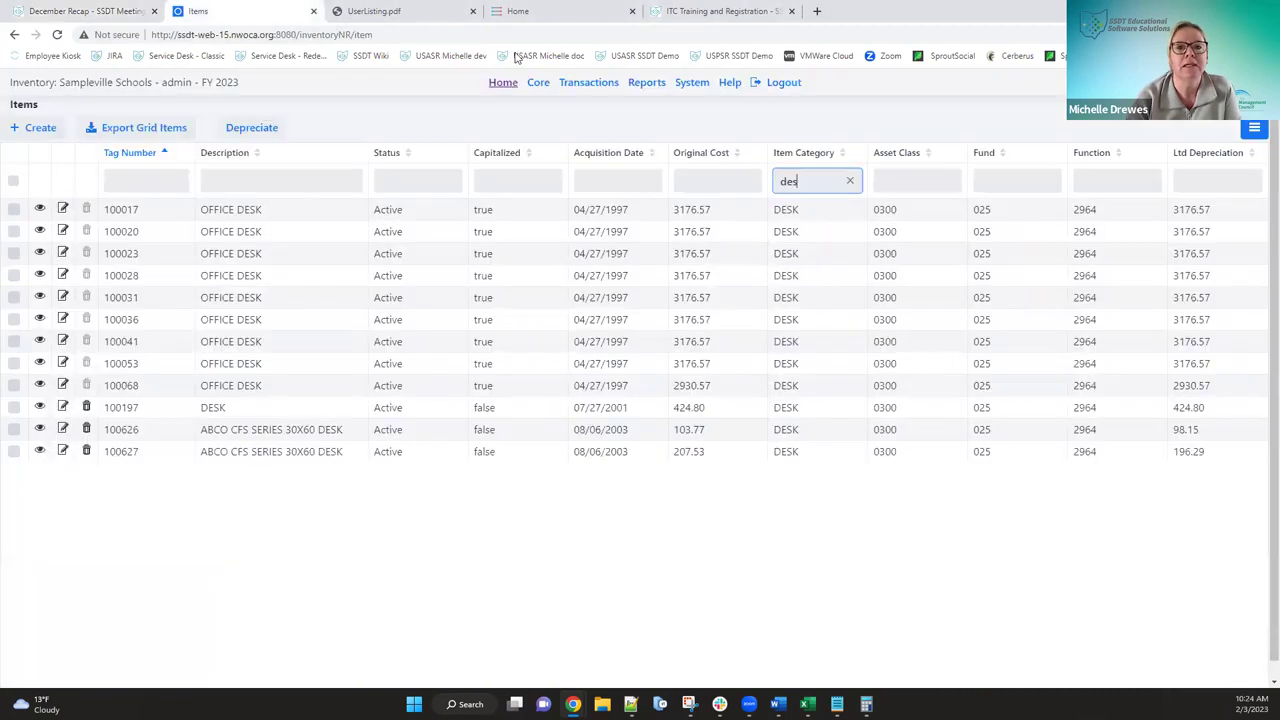
left_click(648, 84)
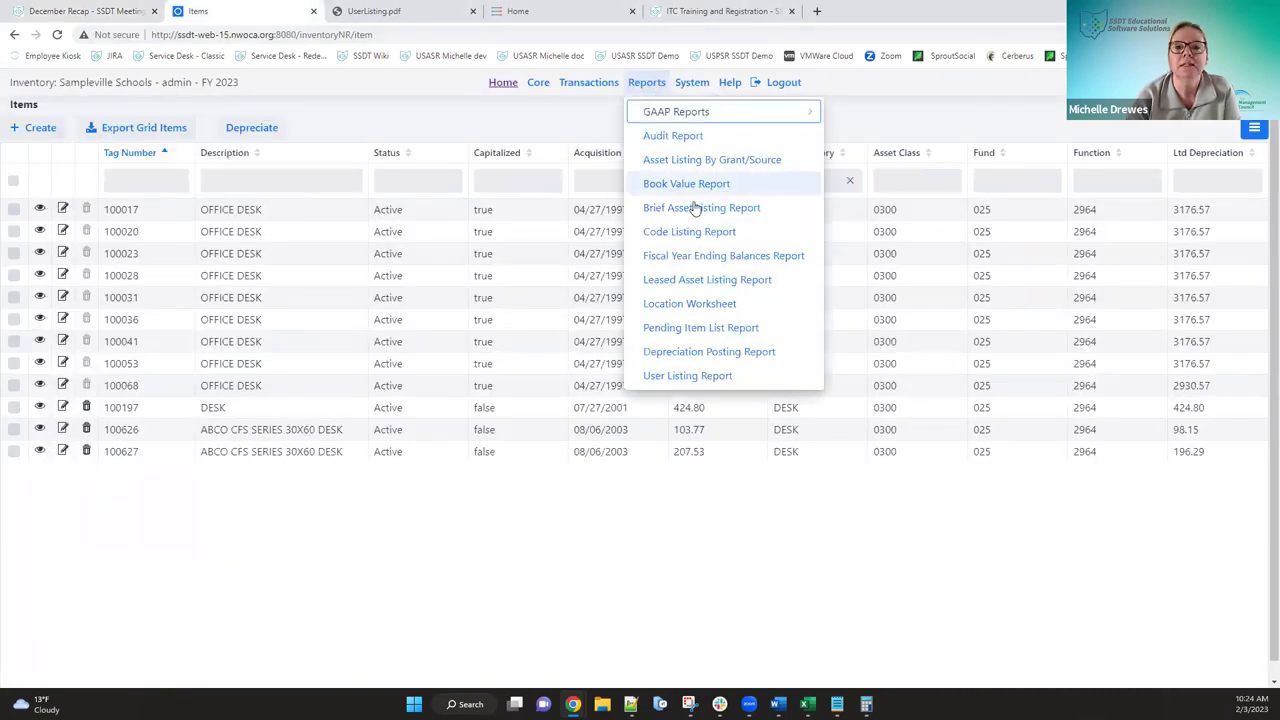
left_click(693, 208)
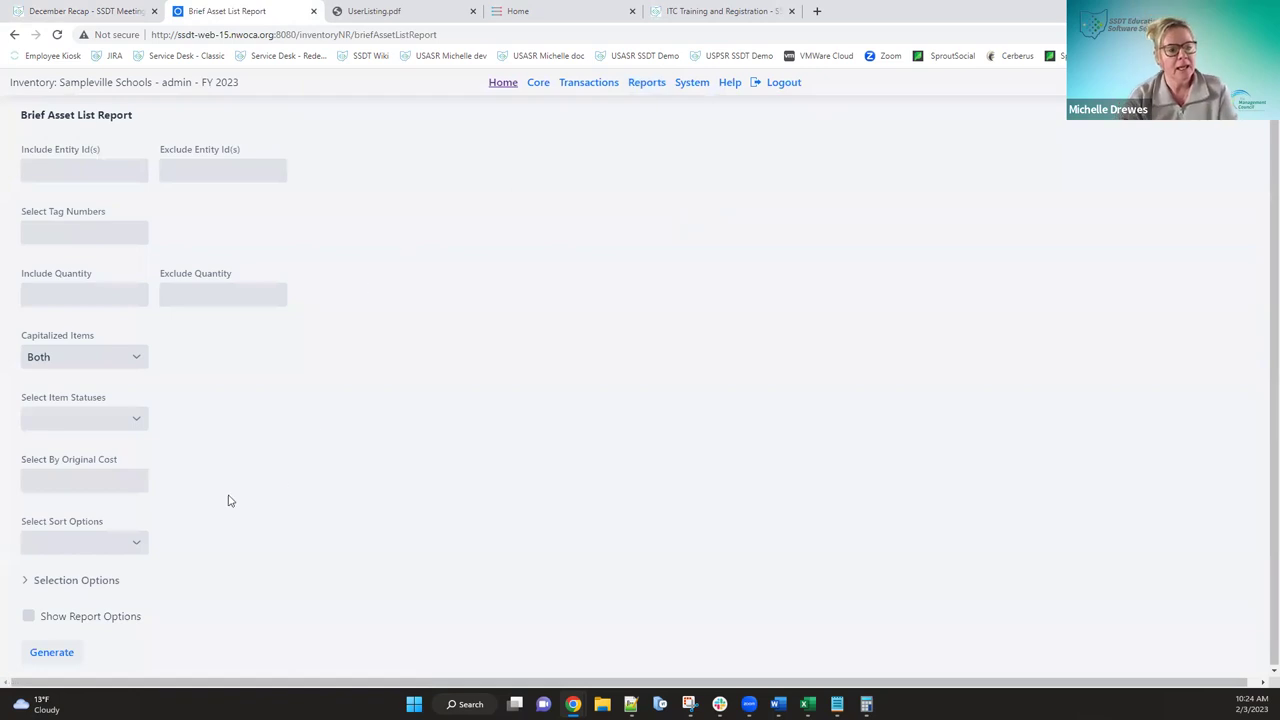
left_click(137, 546)
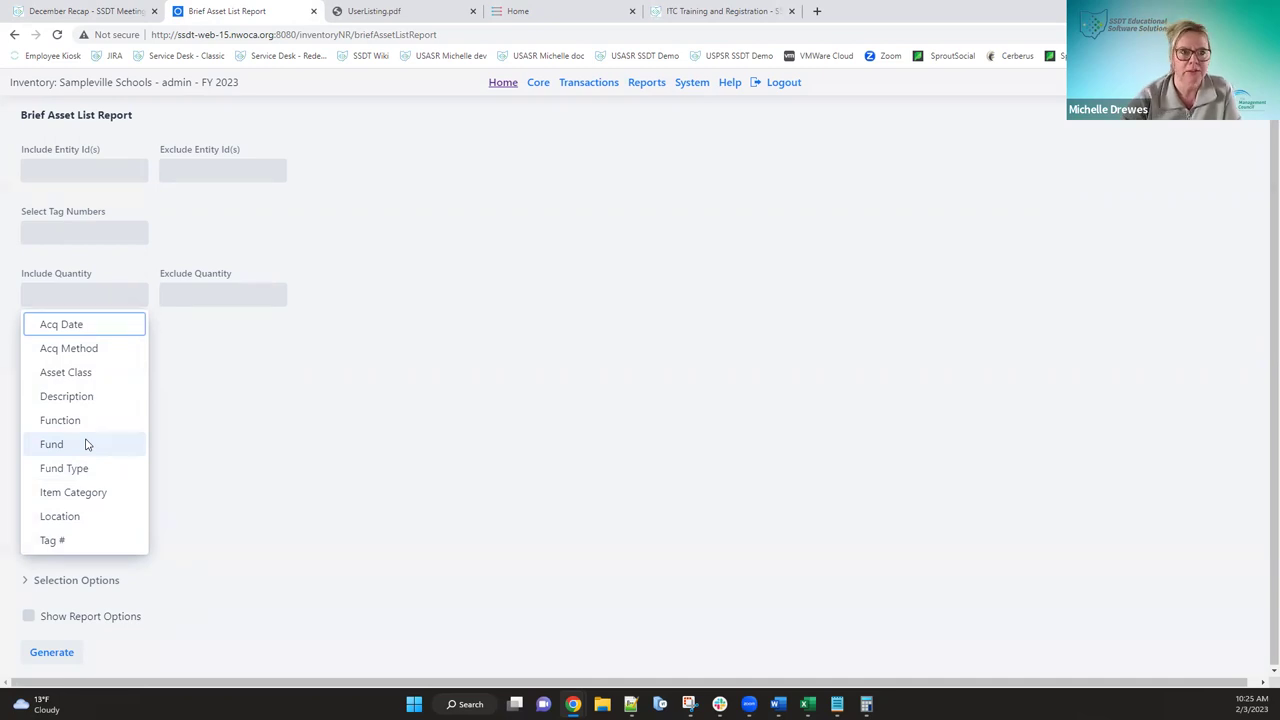
- Review the rest of the December Recap, covering Inventory improvements and the ITC Management Releases improvements, new features and password rules
left_click(112, 16)
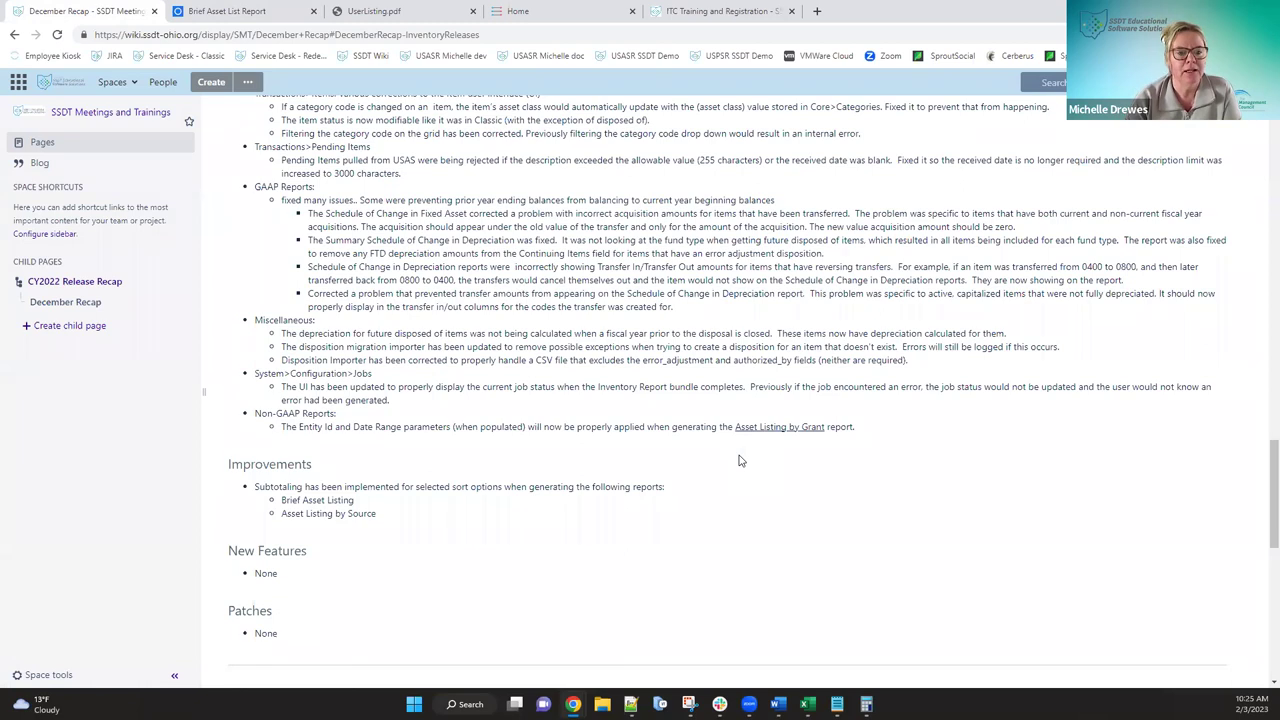
scroll(740, 460, "down", 2)
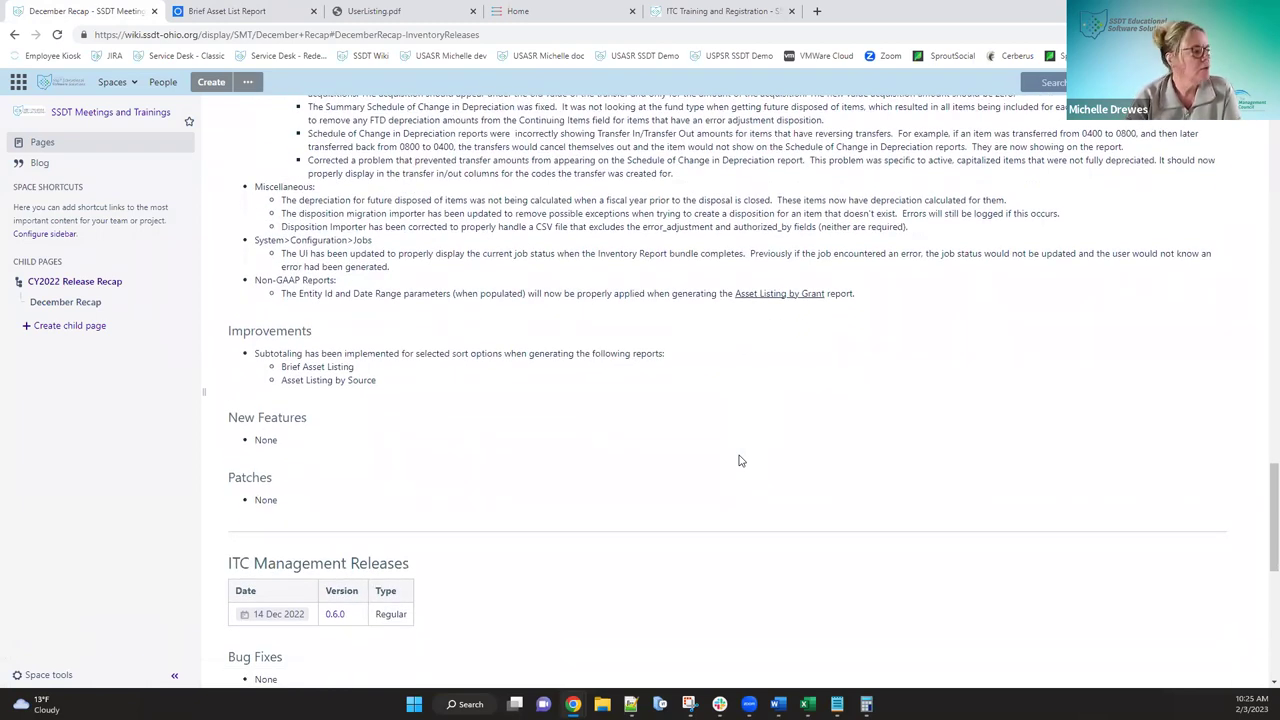
scroll(740, 460, "down", 2)
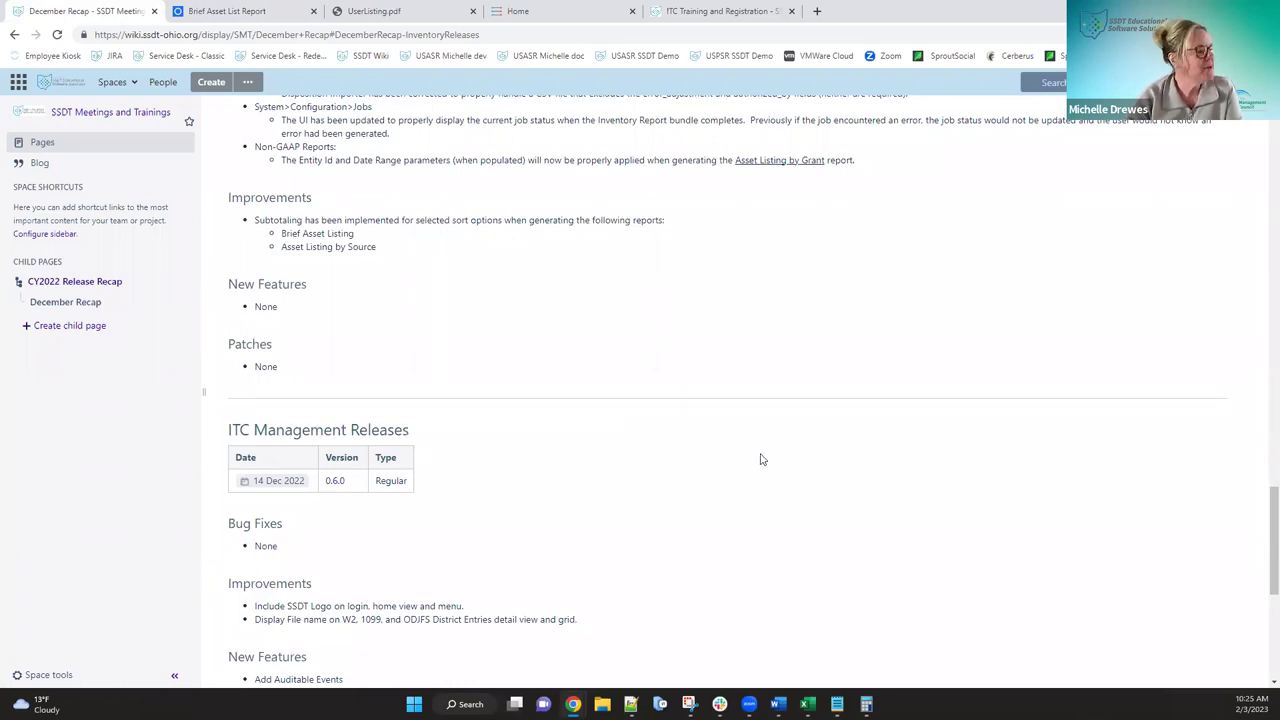
scroll(760, 459, "down", 3)
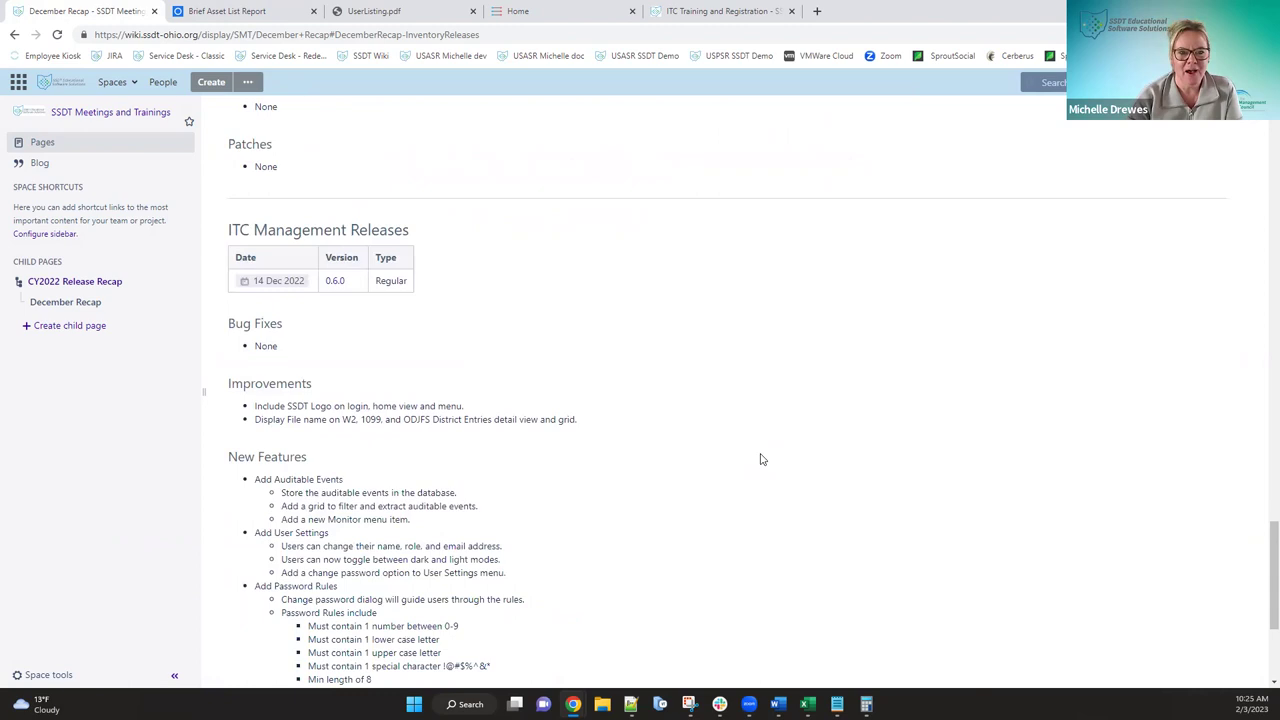
scroll(760, 459, "down", 1)
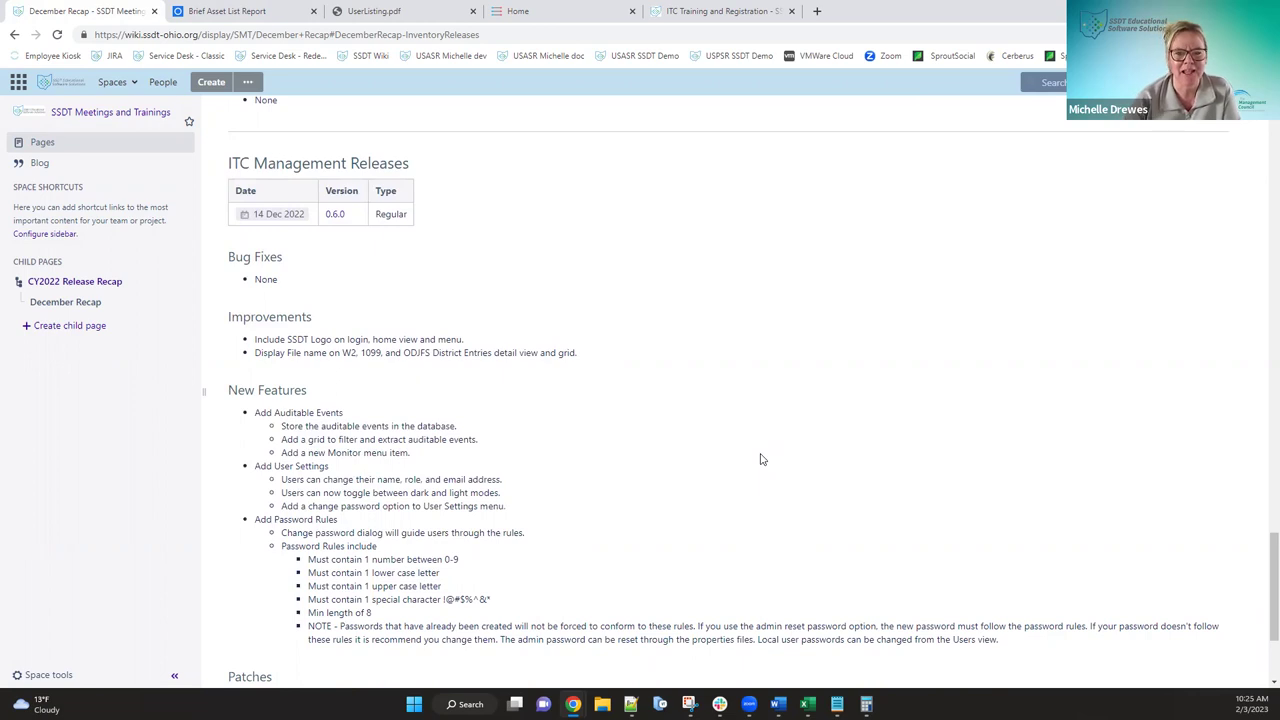
scroll(760, 459, "down", 3)
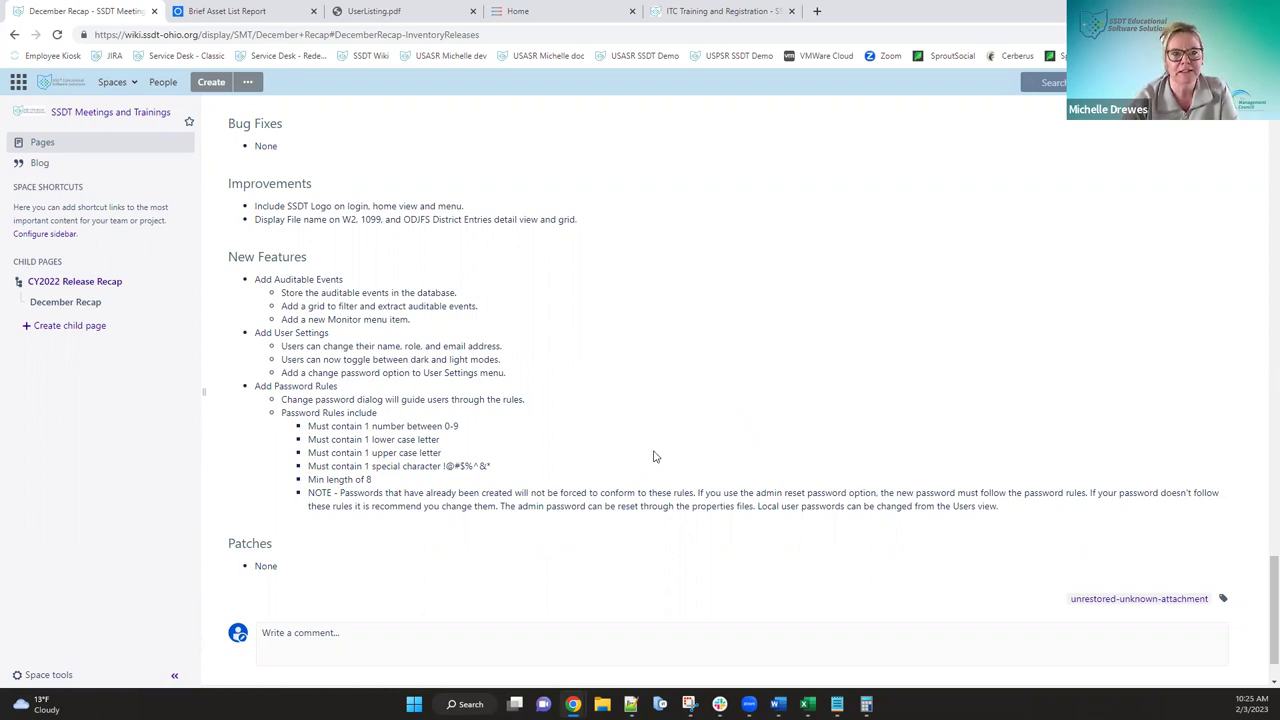
scroll(653, 455, "up", 2)
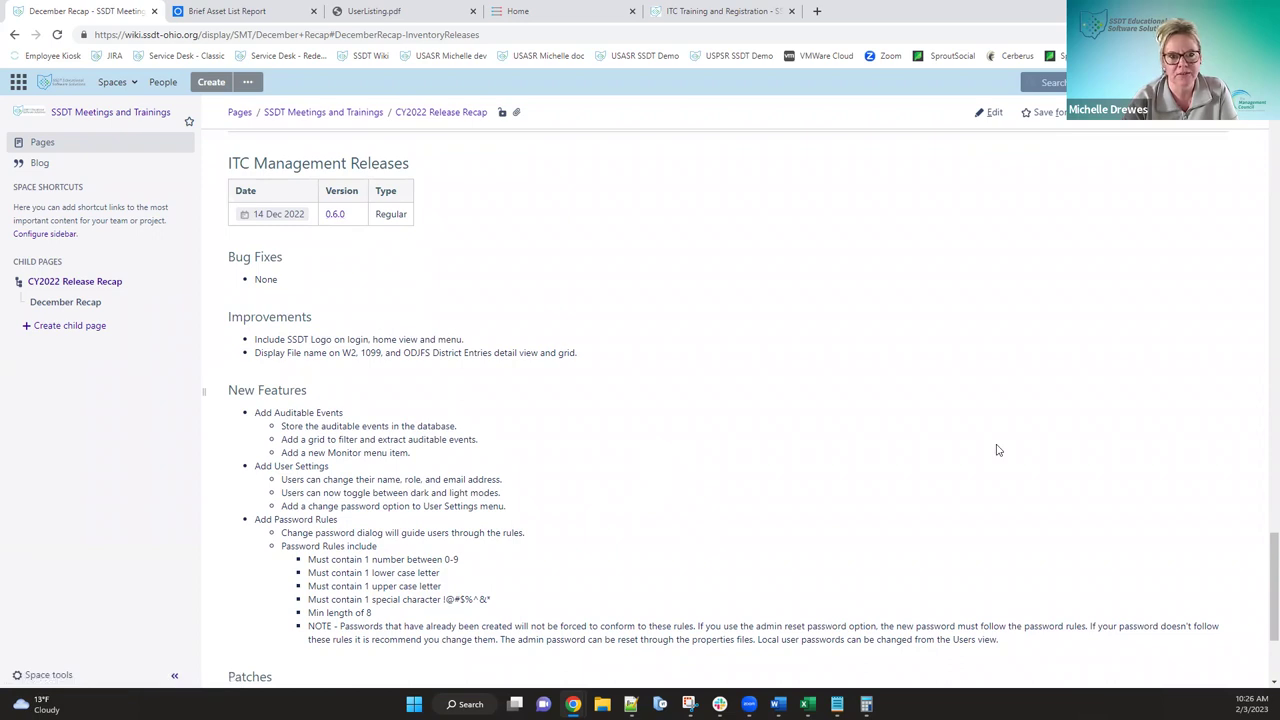
scroll(997, 450, "up", 2)
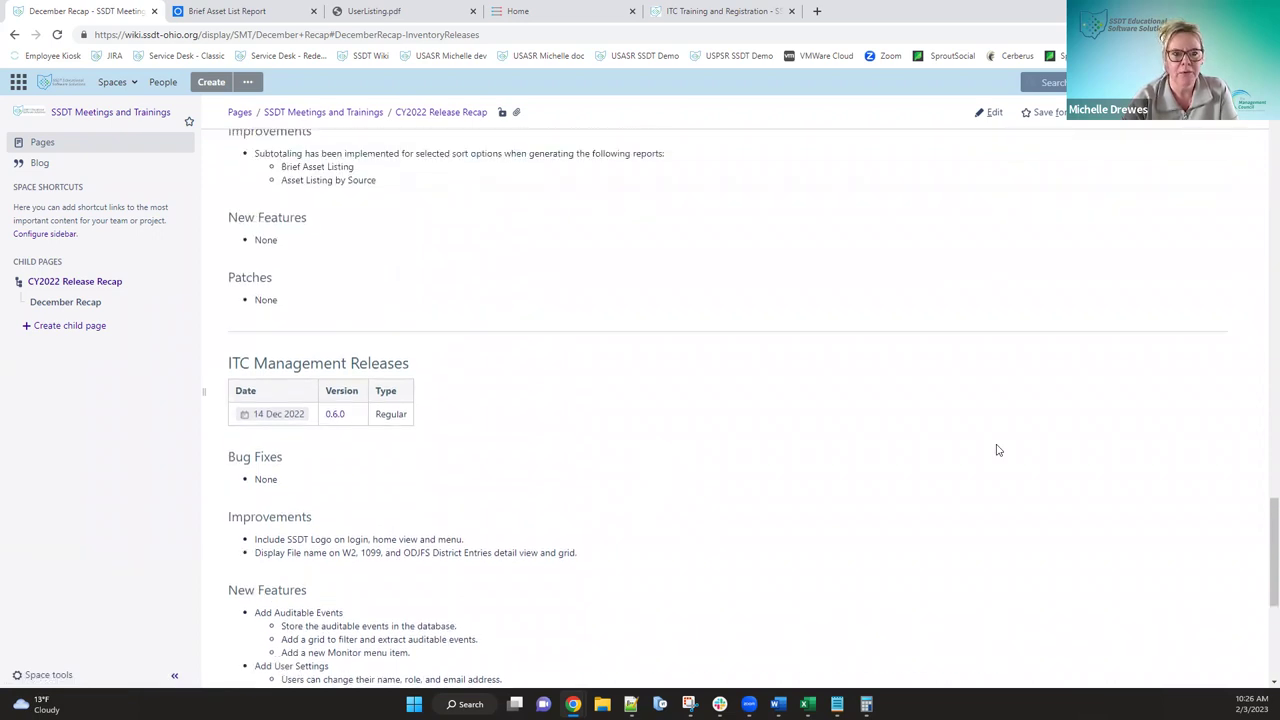
scroll(997, 450, "up", 1)
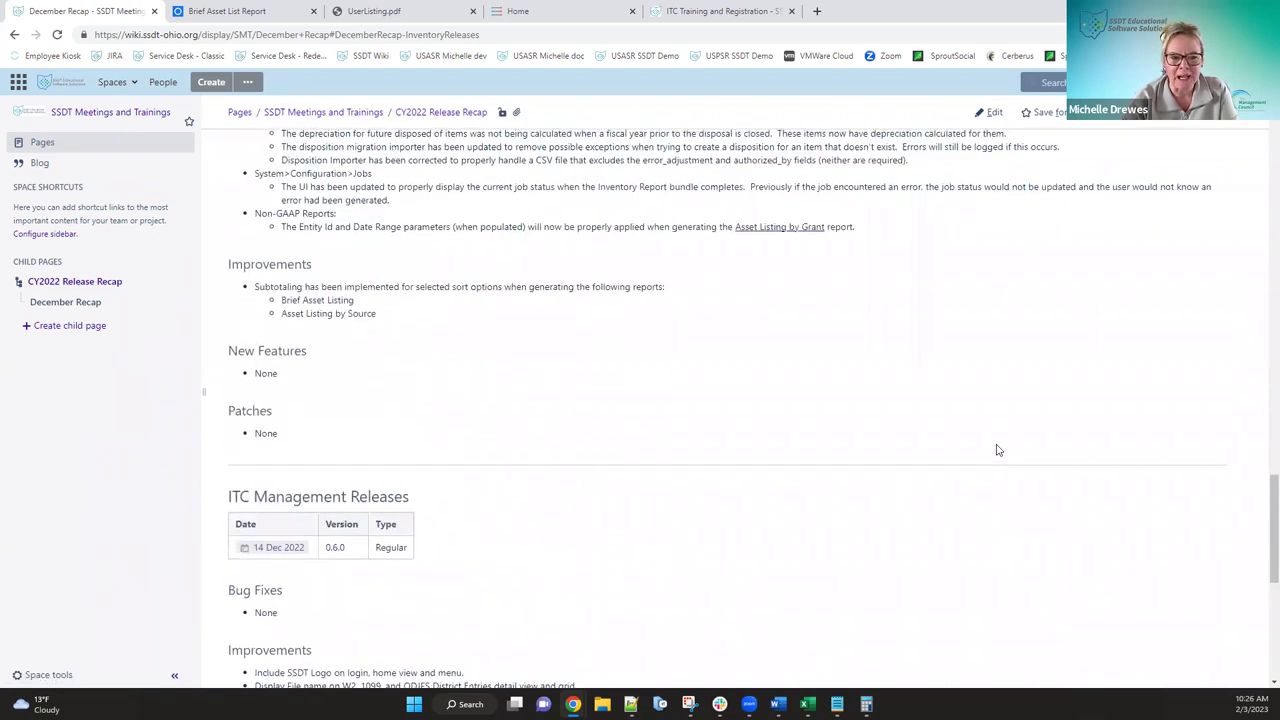
scroll(997, 450, "up", 1)
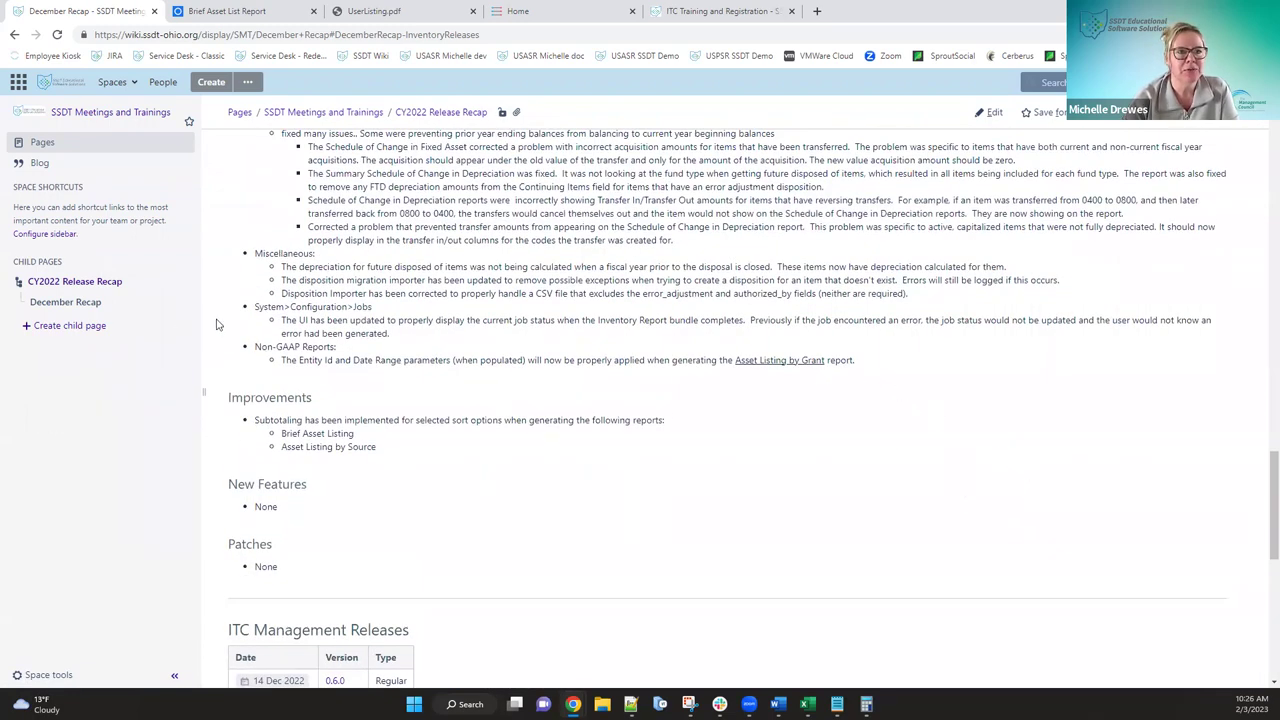
- Open the January 2023 Recap from the Calendar Year 2023 release recaps in SSDT Meetings and Trainings, and go to its Inventory Releases section
left_click(105, 283)
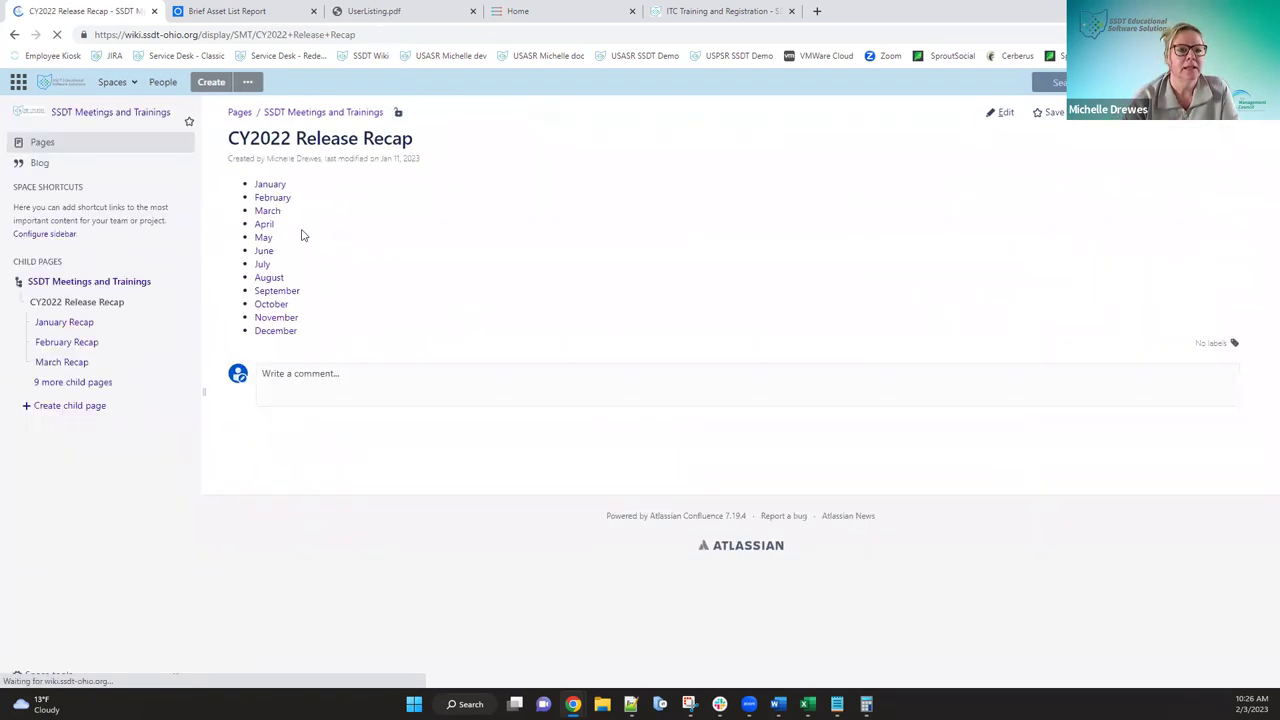
left_click(334, 112)
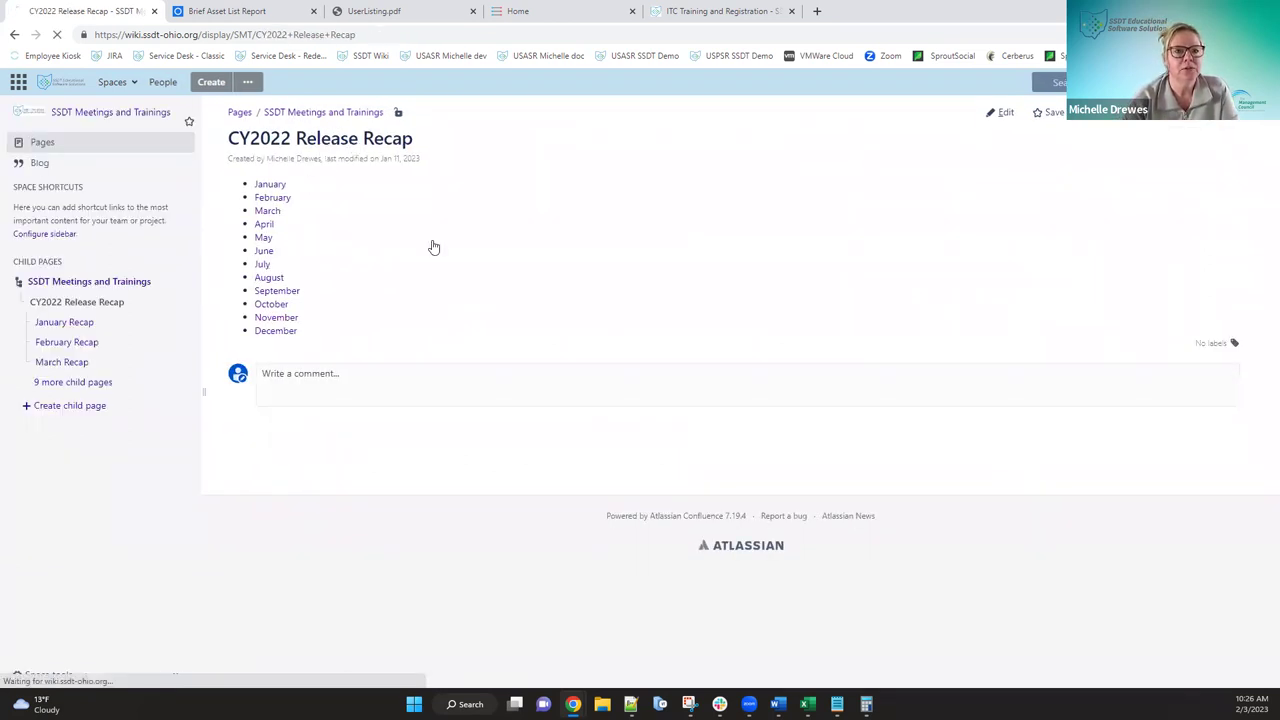
scroll(486, 354, "down", 5)
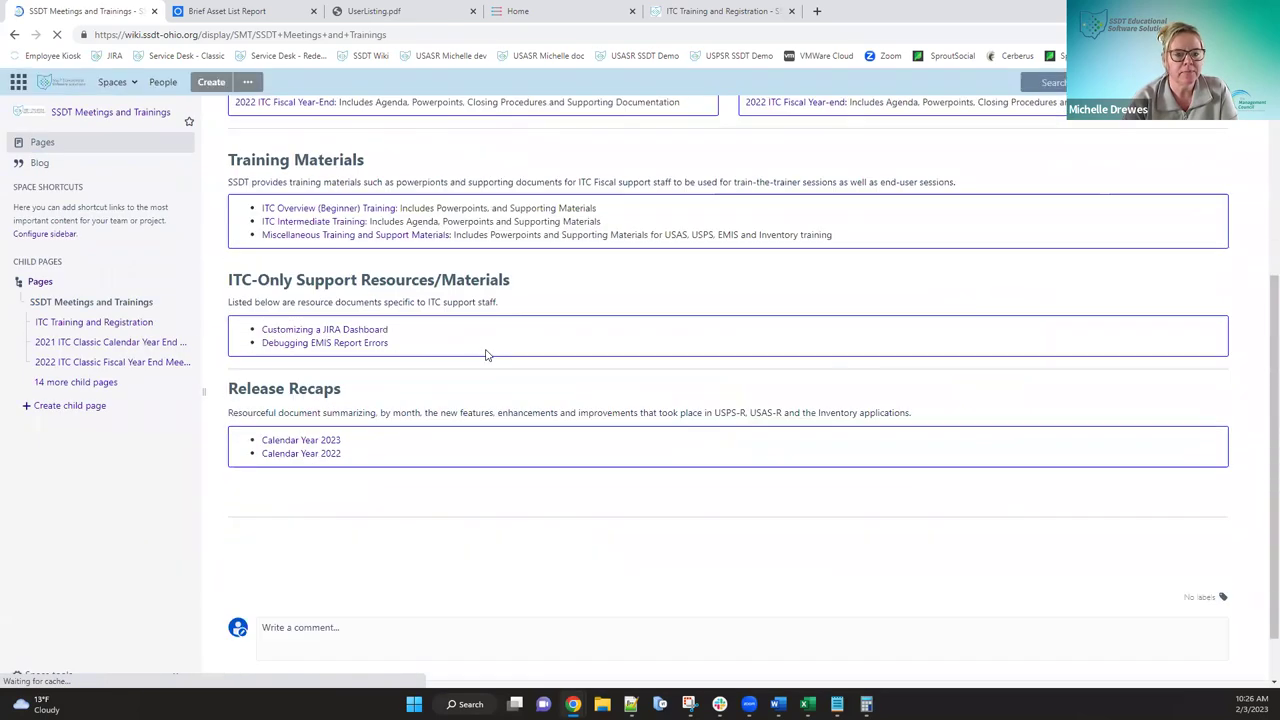
left_click(324, 442)
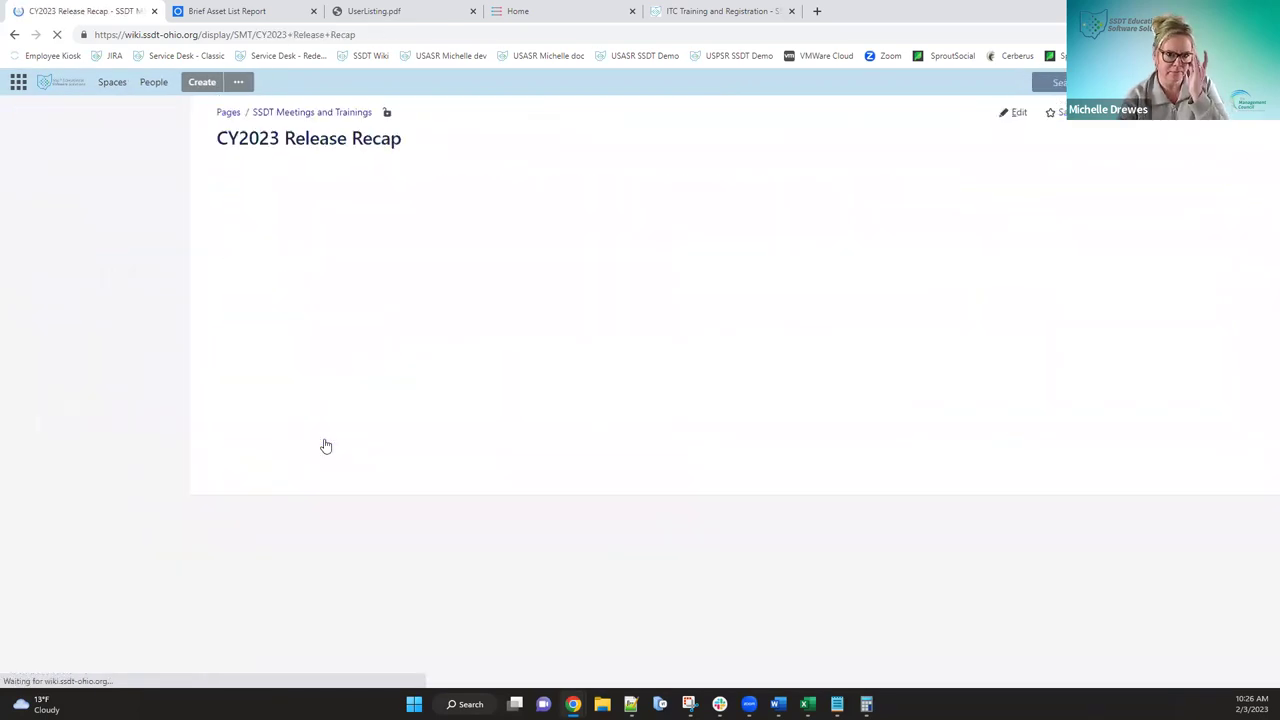
left_click(272, 184)
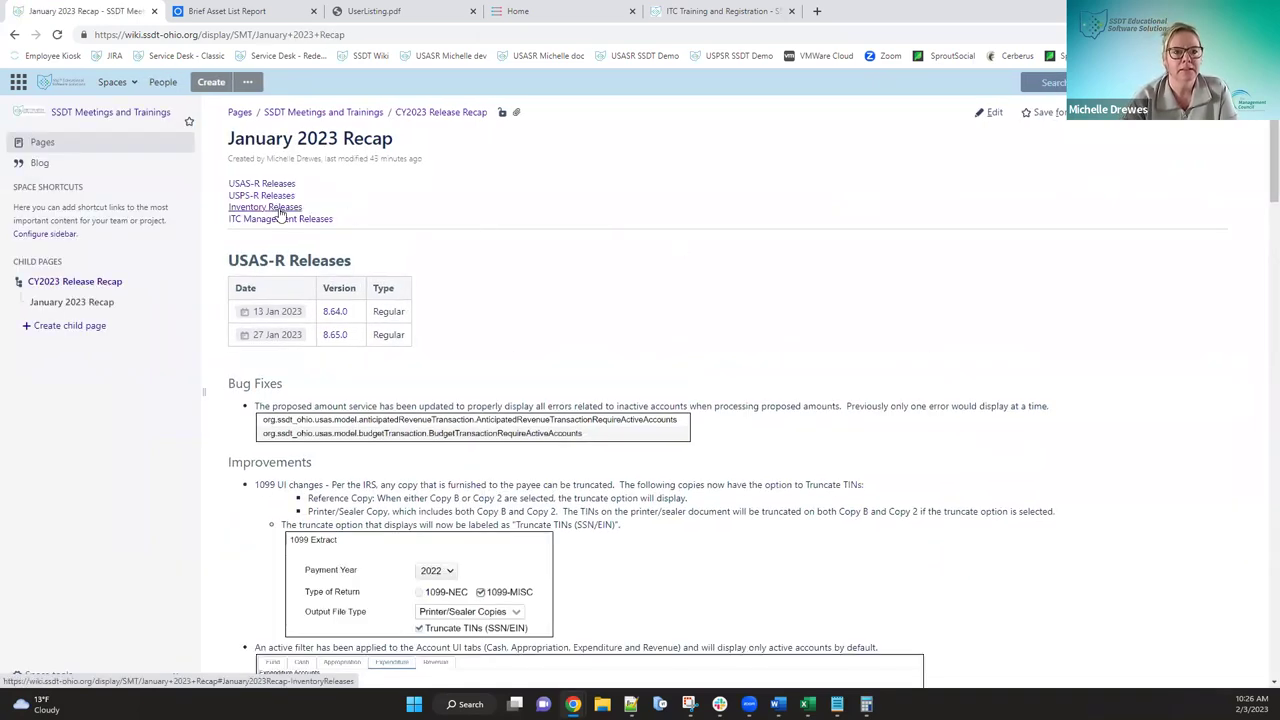
left_click(272, 207)
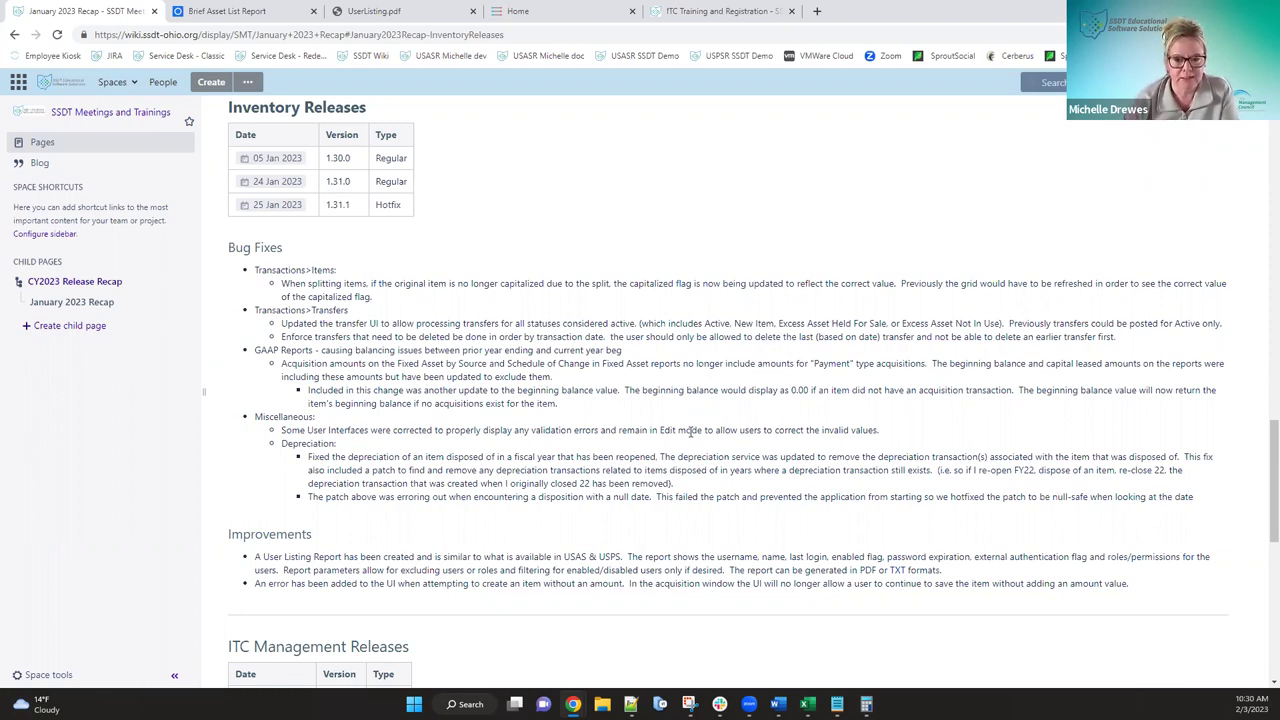
- Review the January Inventory bug fixes and improvements, and open the User Listing Report in the Inventory application
scroll(475, 452, "down", 1)
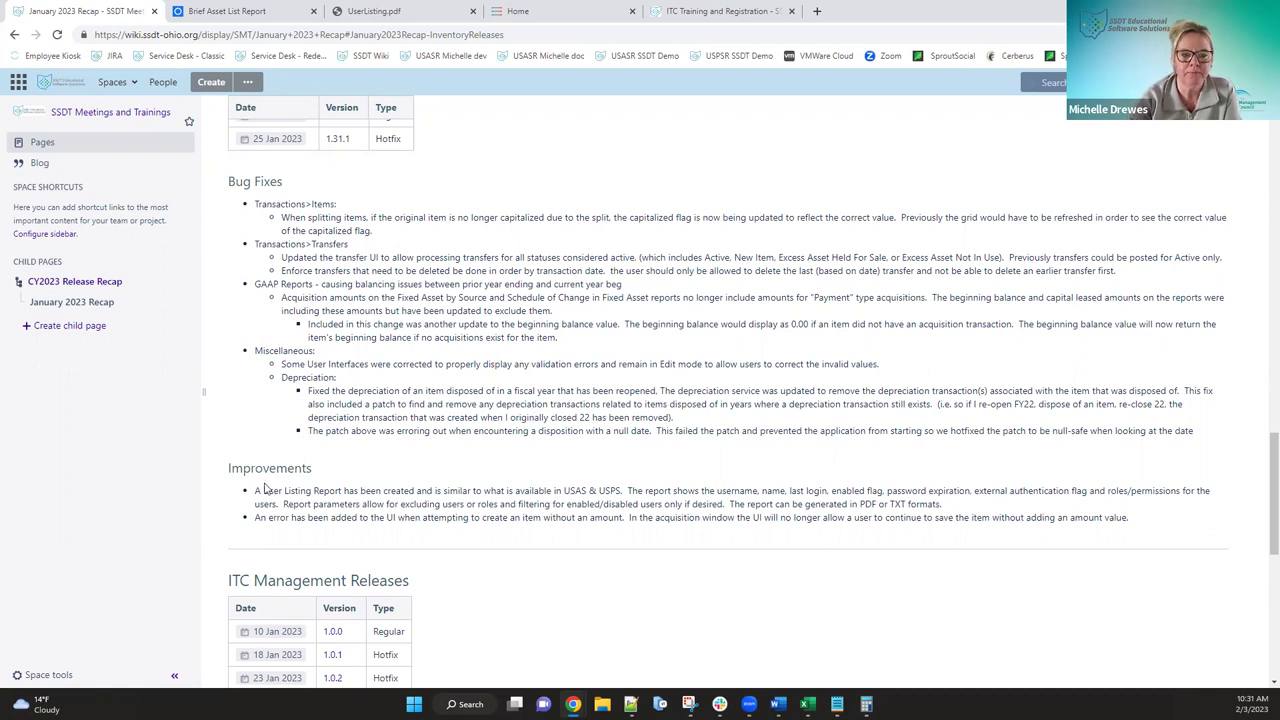
scroll(533, 406, "down", 2)
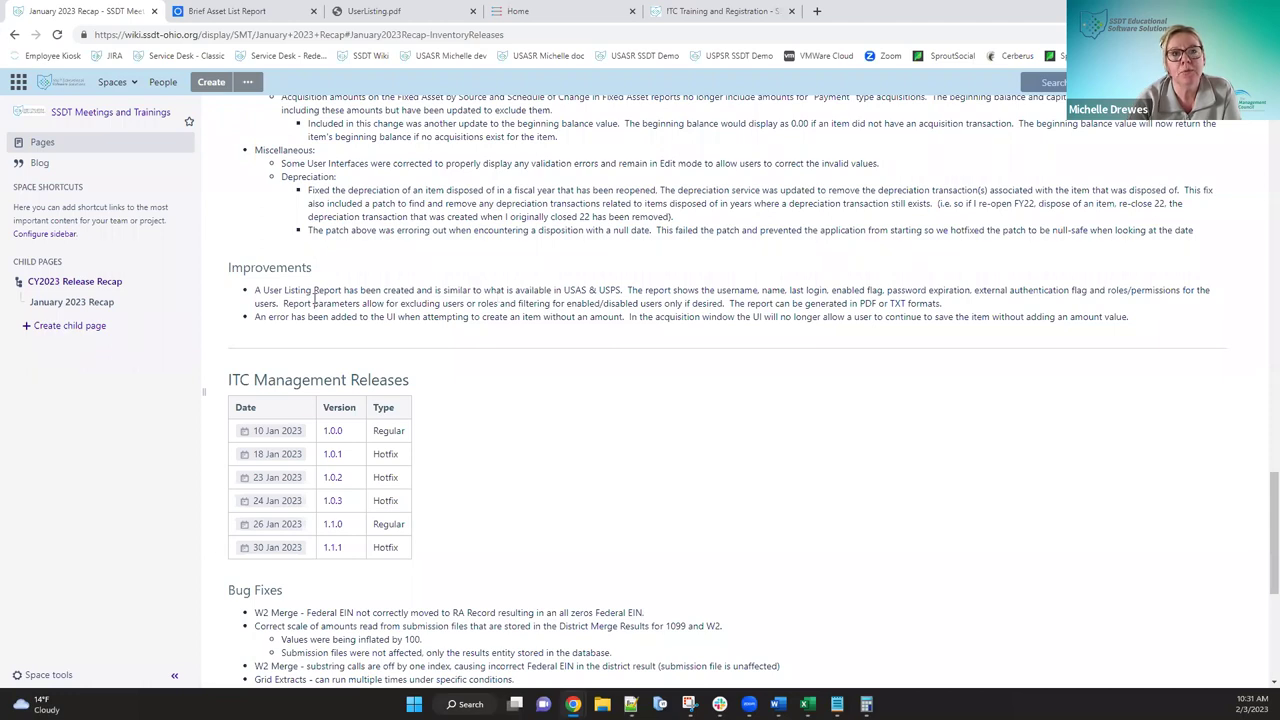
left_click(258, 11)
left_click(633, 84)
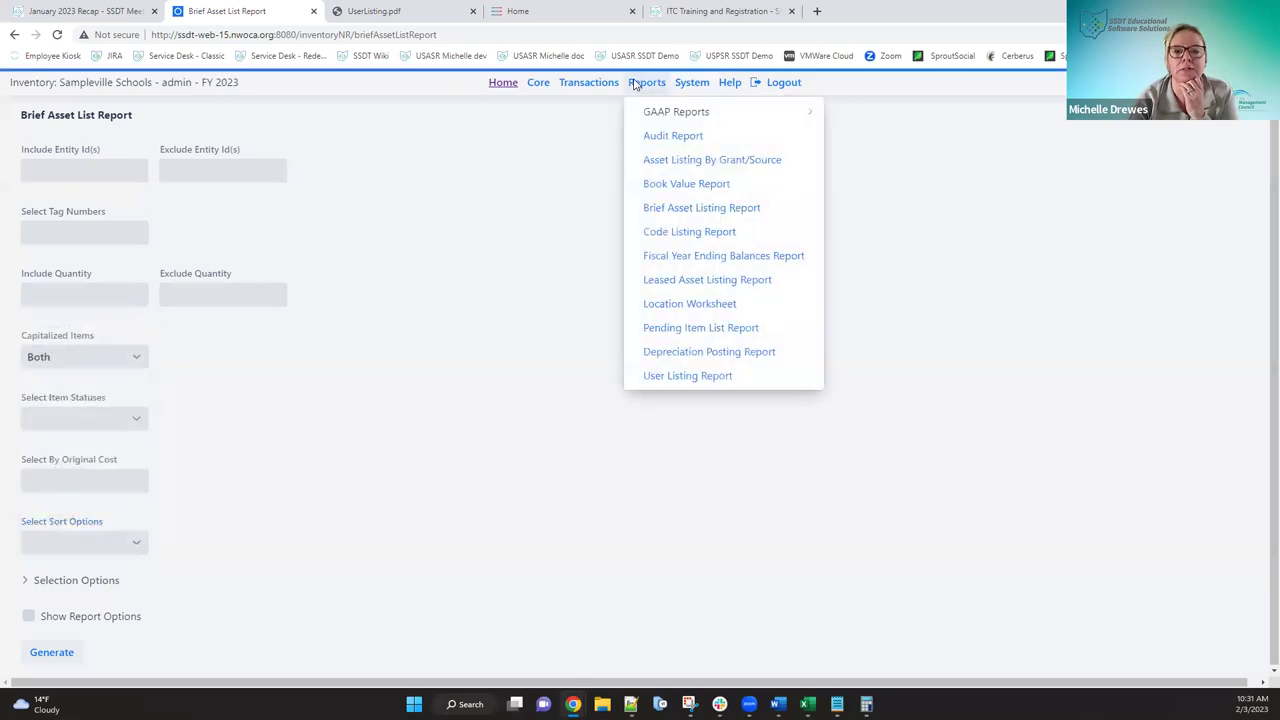
left_click(683, 377)
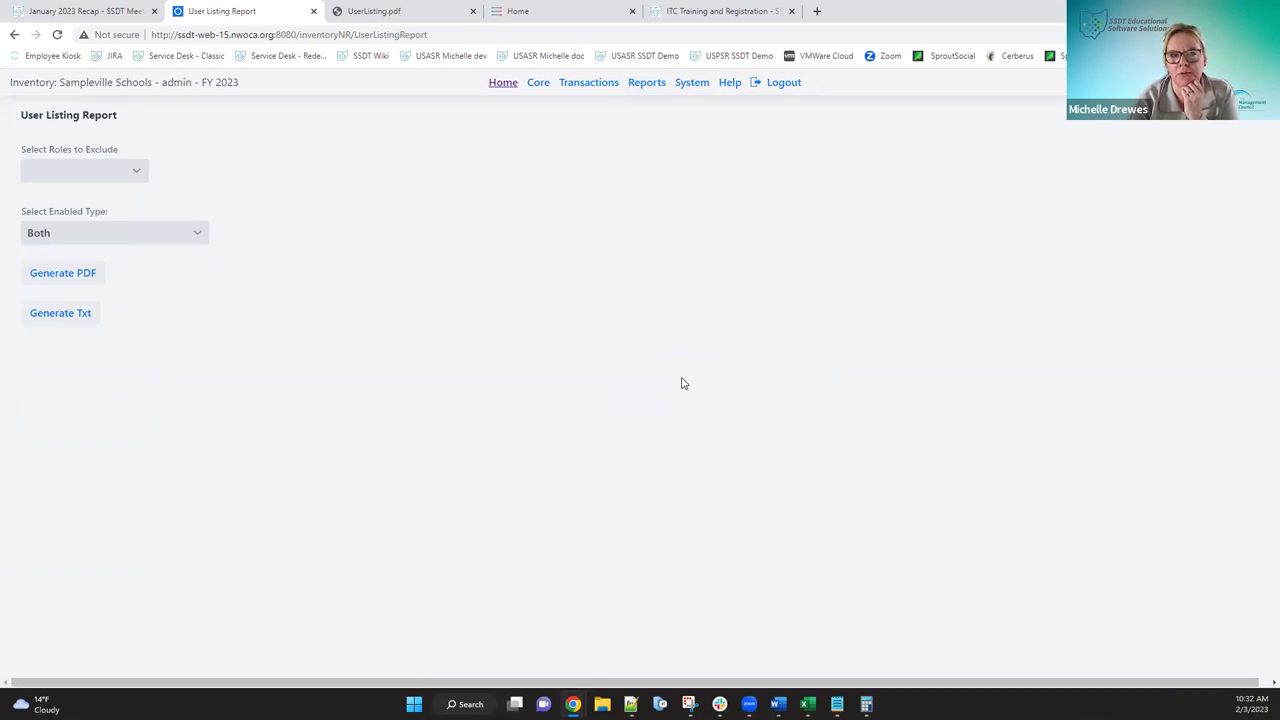
- Display the roles that can be excluded from the User Listing Report and view the generated UserListing.pdf
left_click(139, 176)
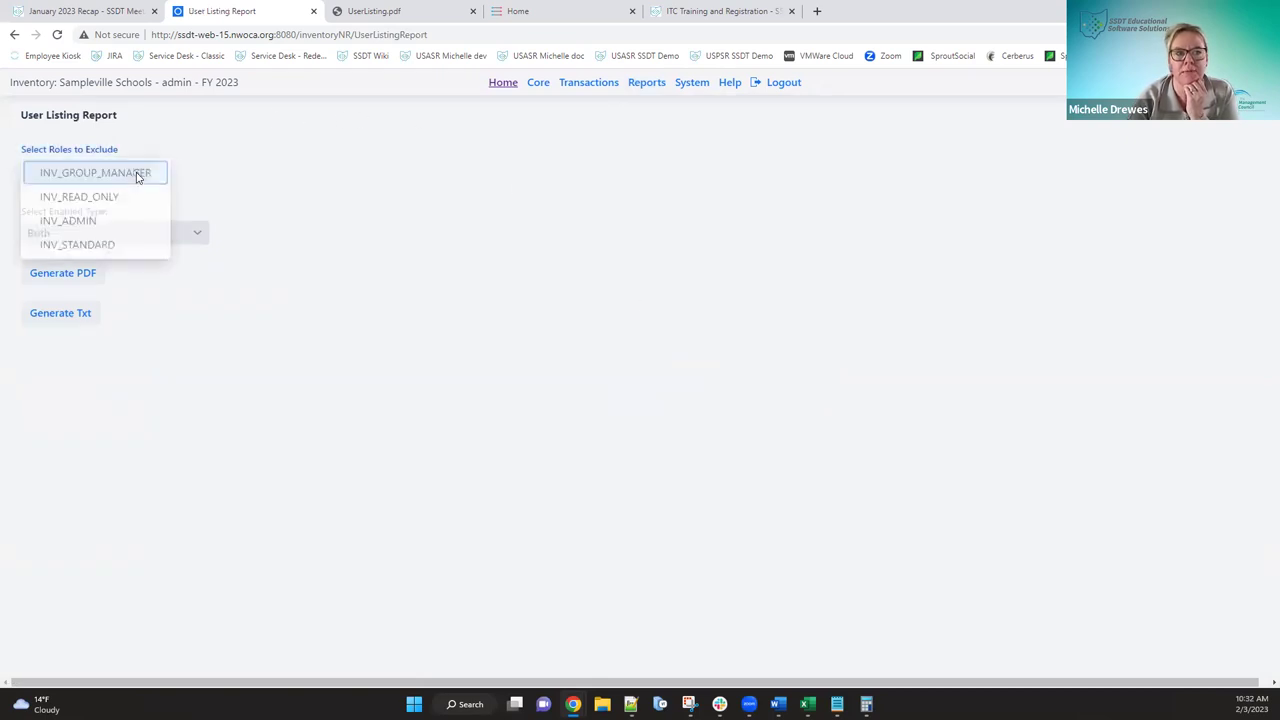
left_click(263, 178)
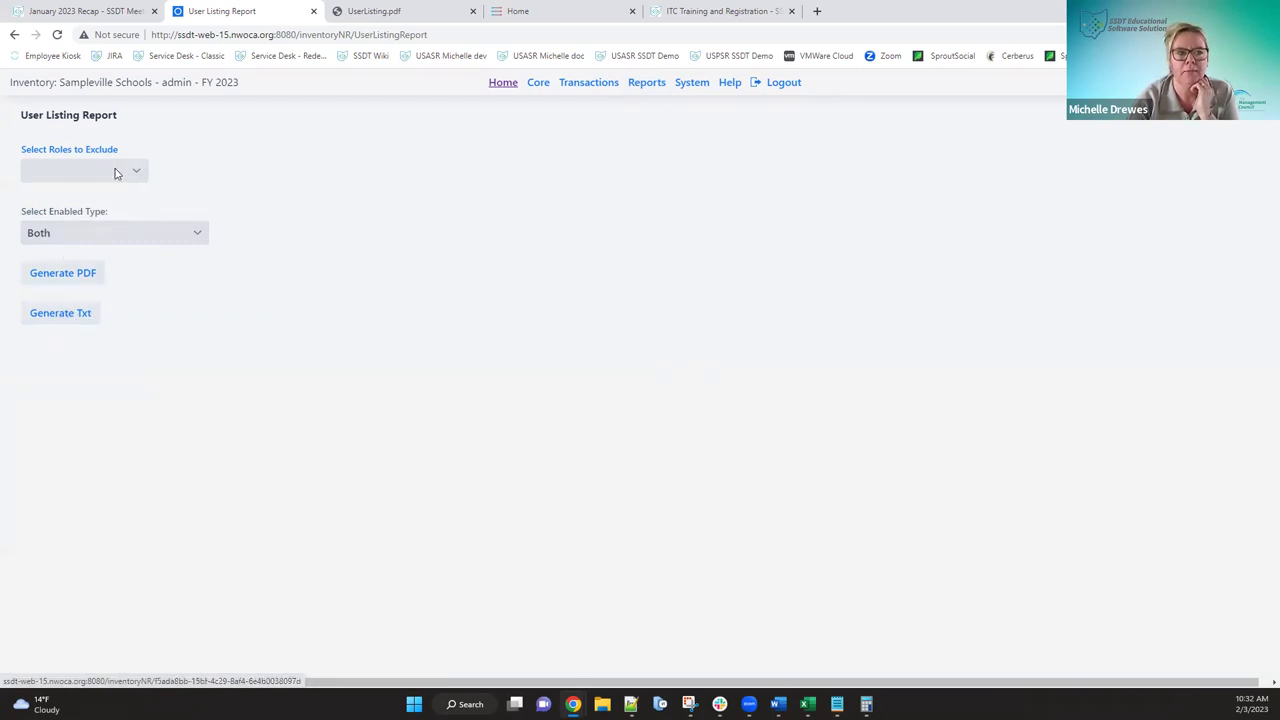
left_click(370, 12)
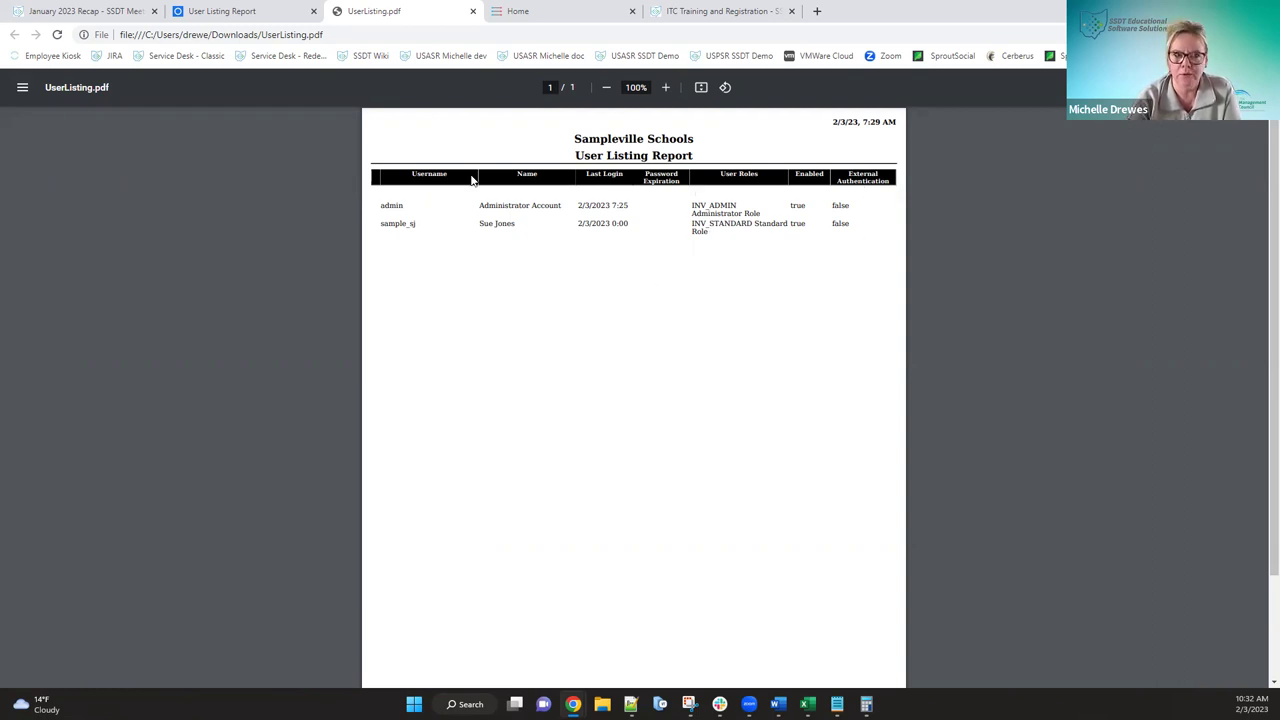
- Check the missing-amount improvement in the January Recap, then view the acquisition window for creating an item in Inventory and close it unsaved
left_click(68, 11)
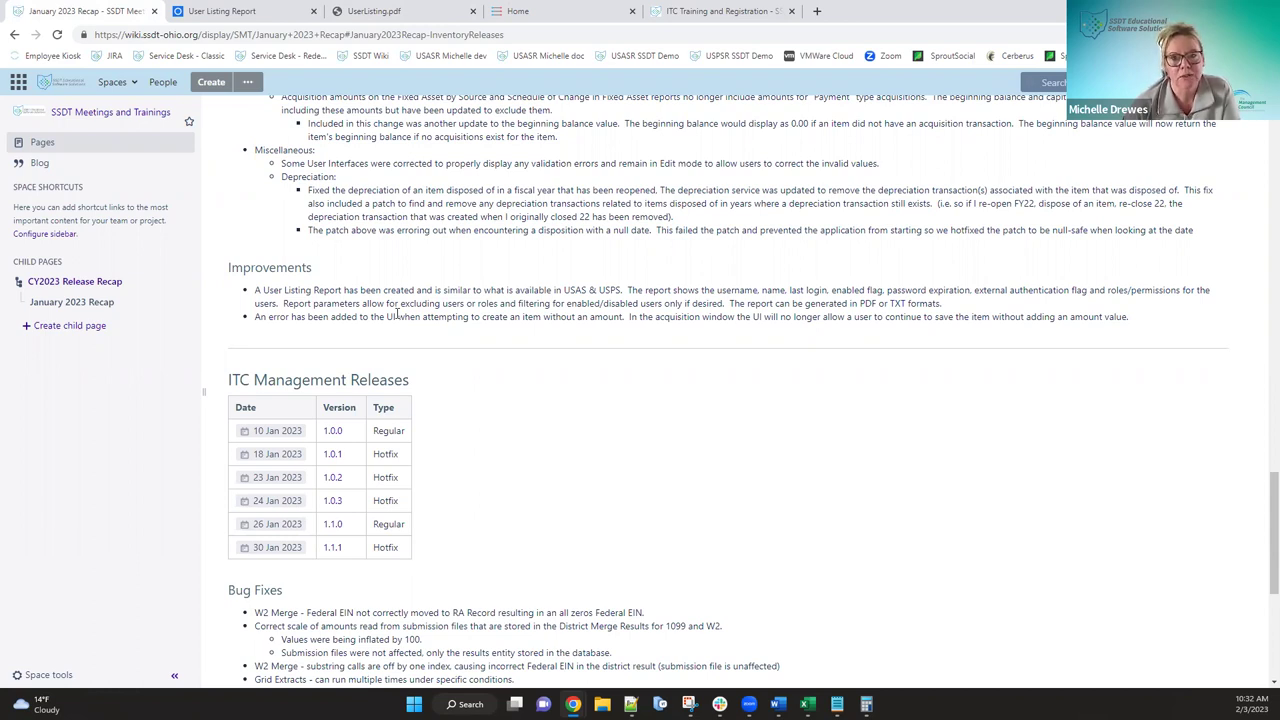
left_click(238, 12)
left_click(574, 83)
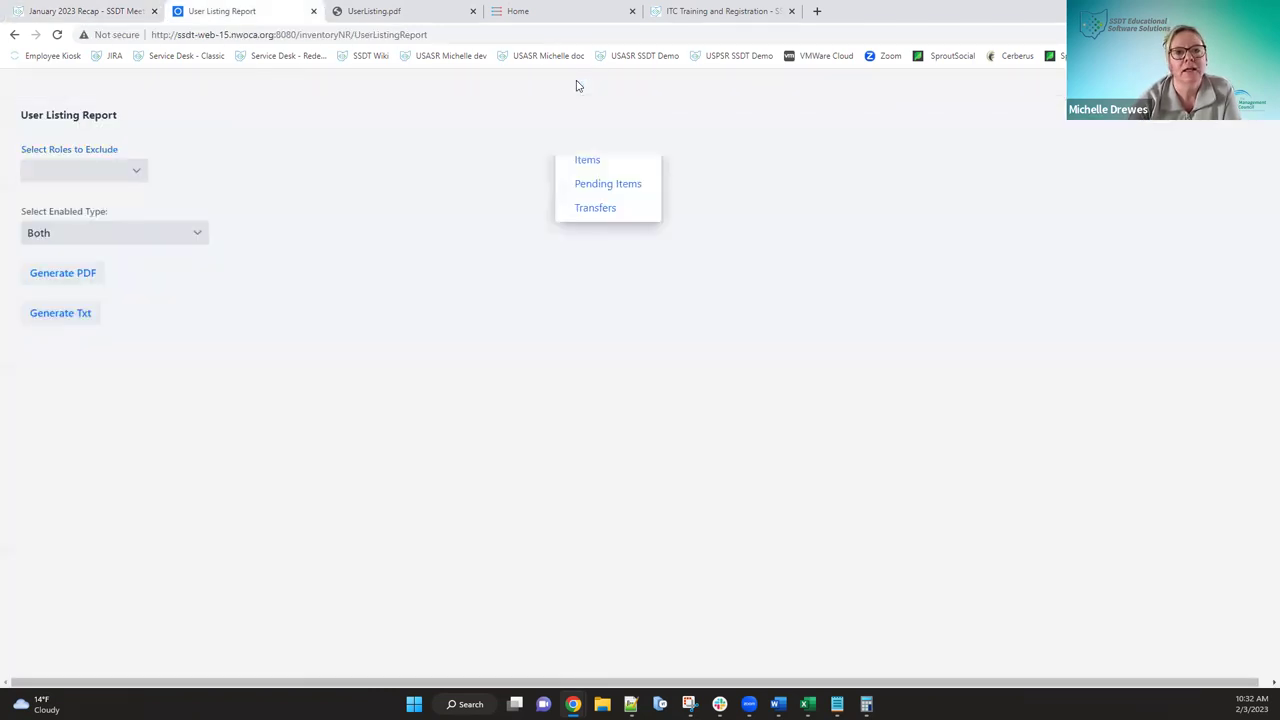
left_click(578, 166)
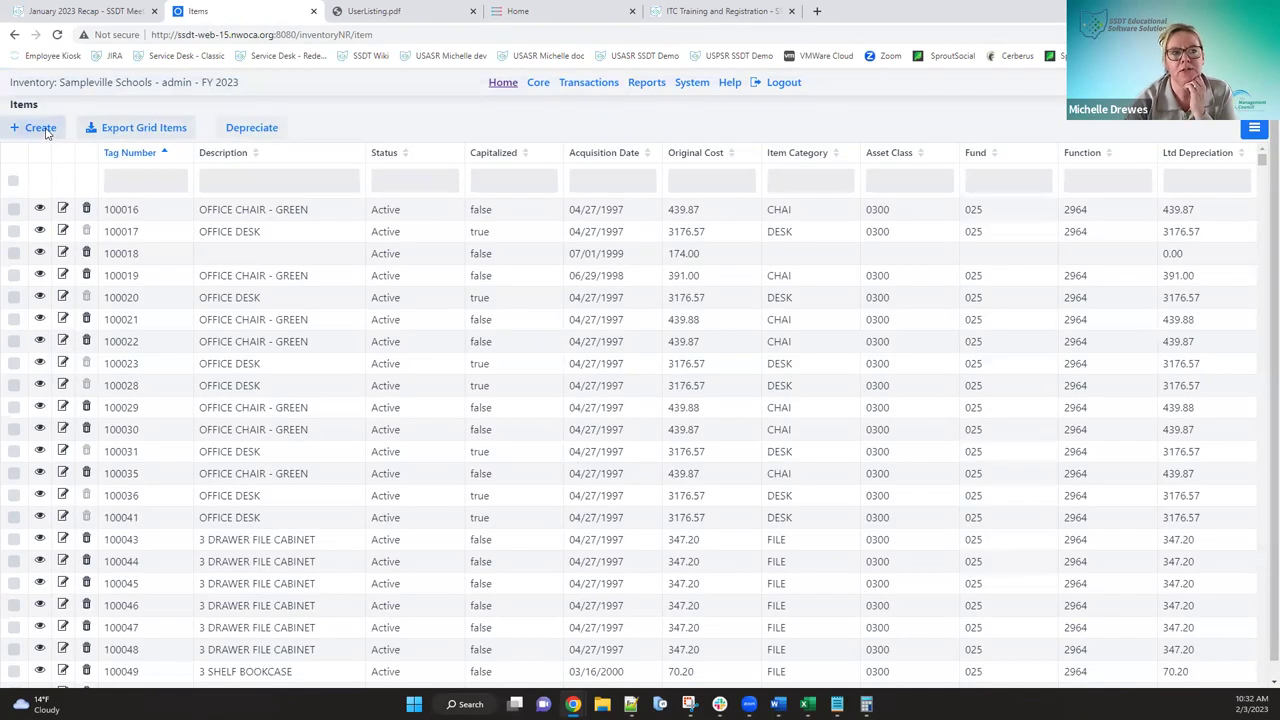
left_click(40, 128)
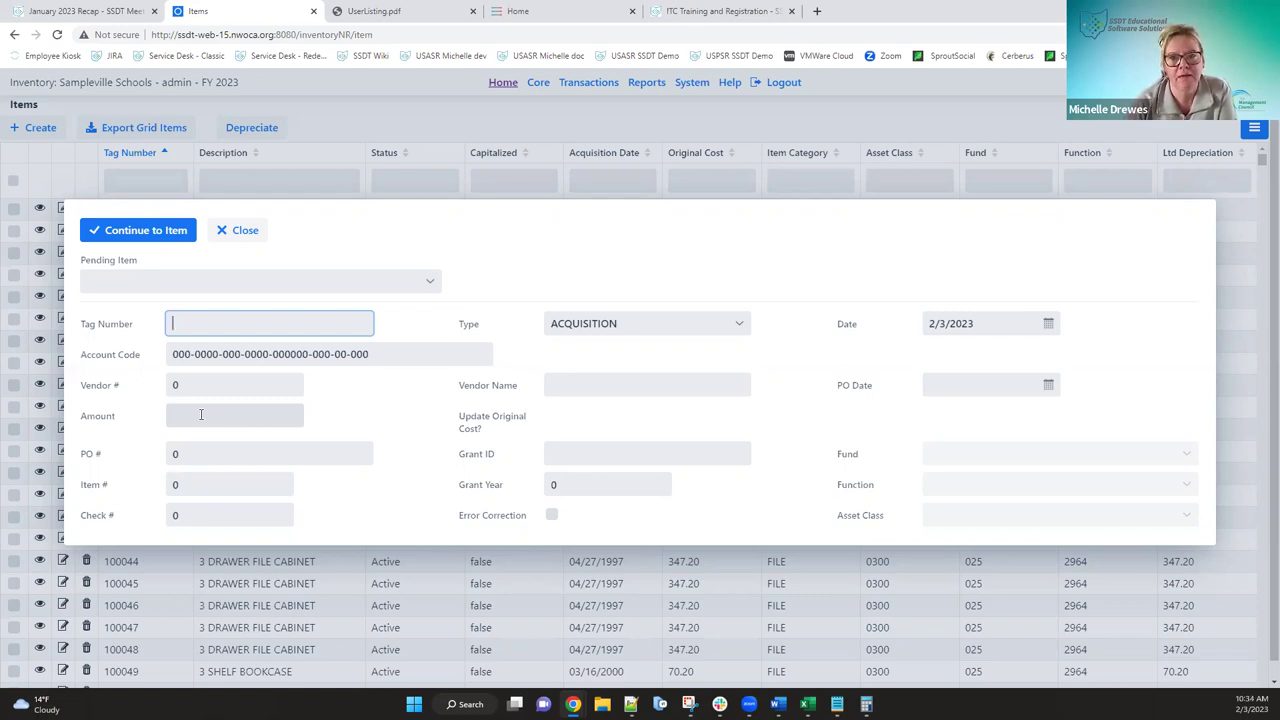
left_click(252, 234)
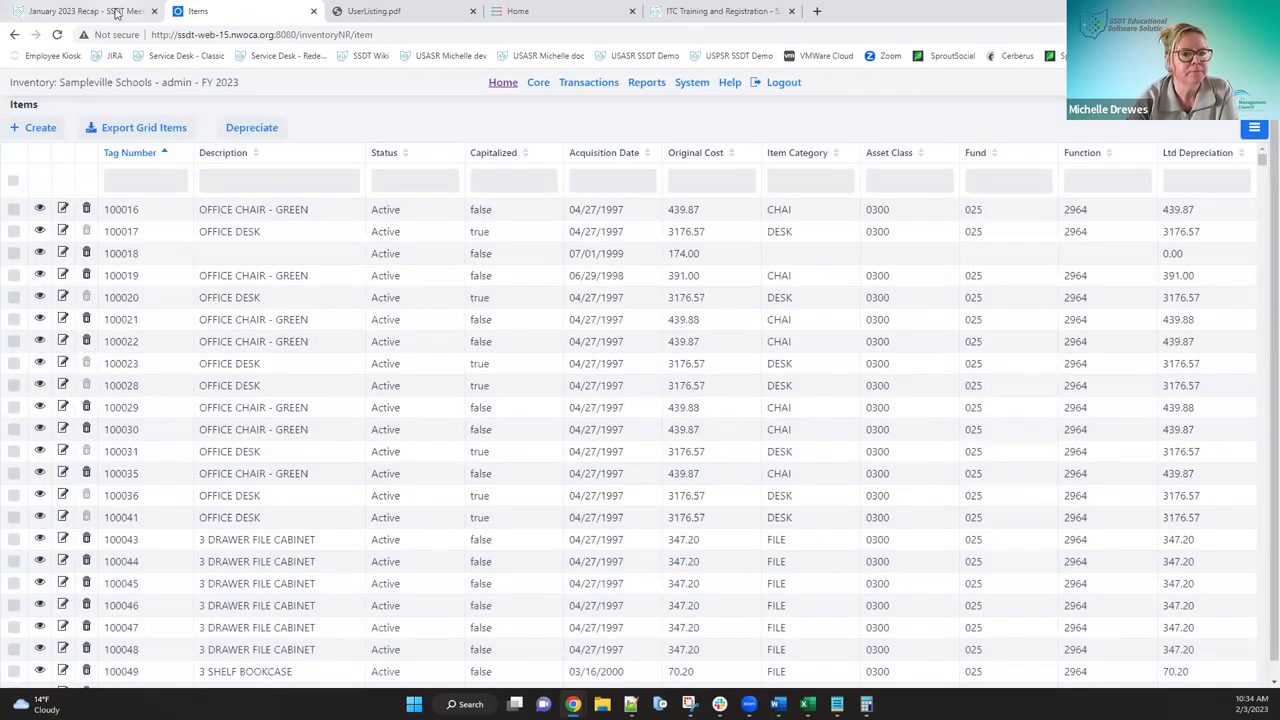
- Return to the January 2023 Recap and review the Inventory Releases and the ITC Management bug fixes, improvements and new features
left_click(116, 10)
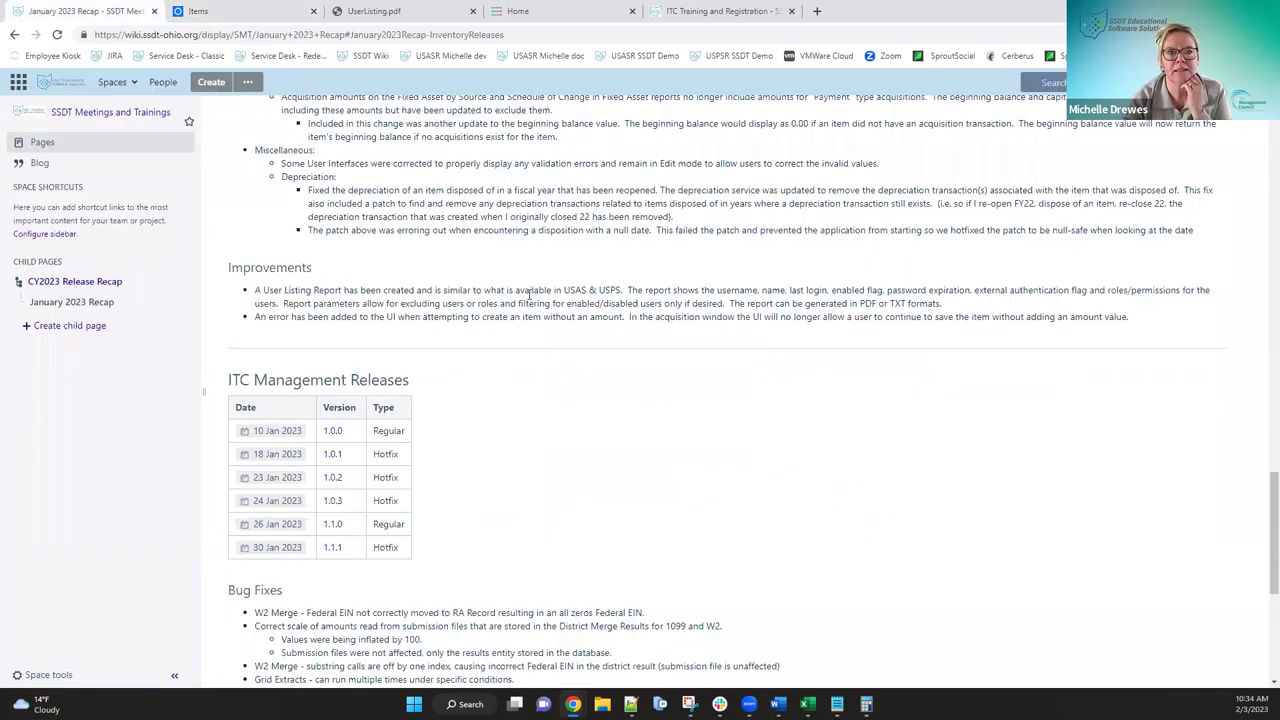
scroll(528, 294, "up", 3)
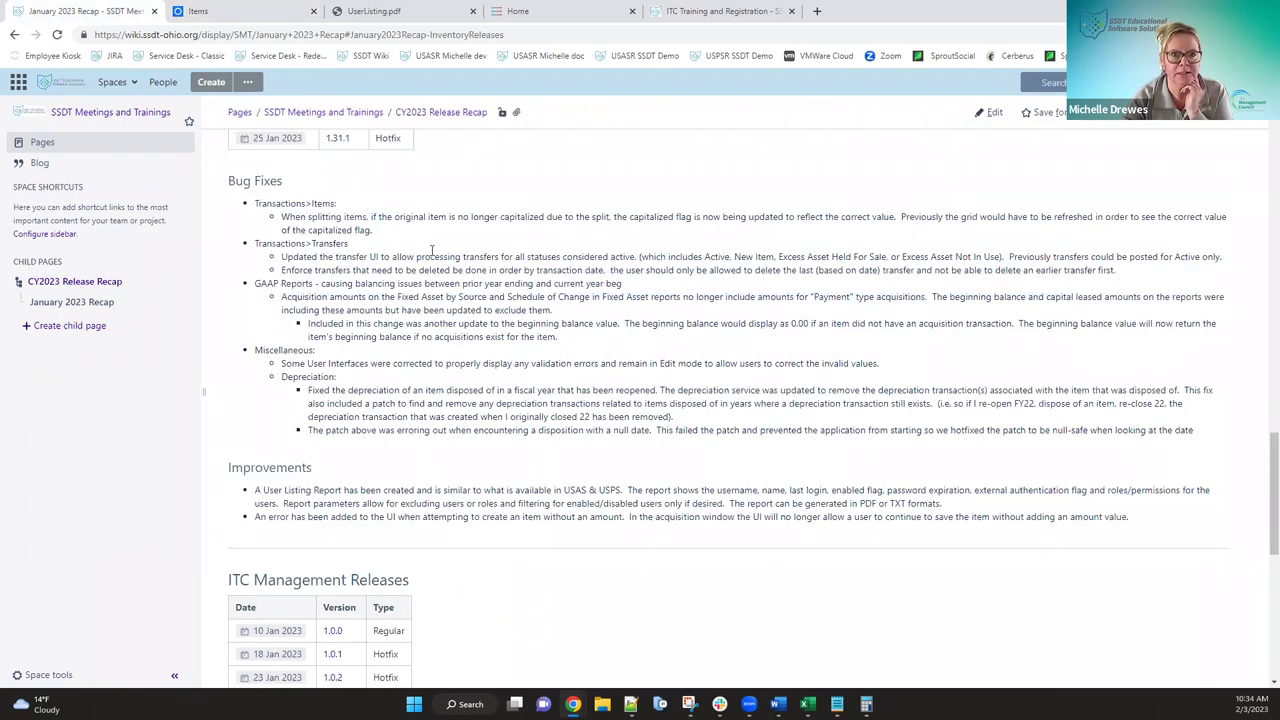
scroll(432, 252, "up", 3)
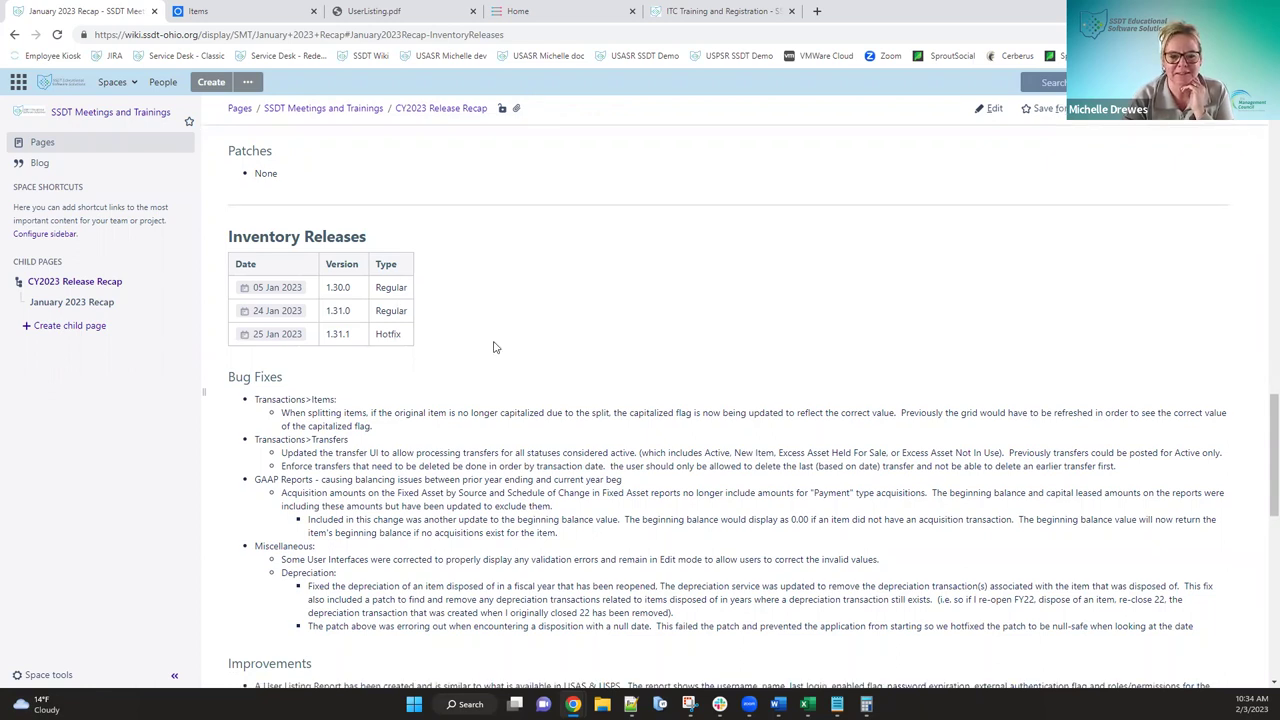
scroll(493, 347, "down", 5)
scroll(493, 347, "down", 2)
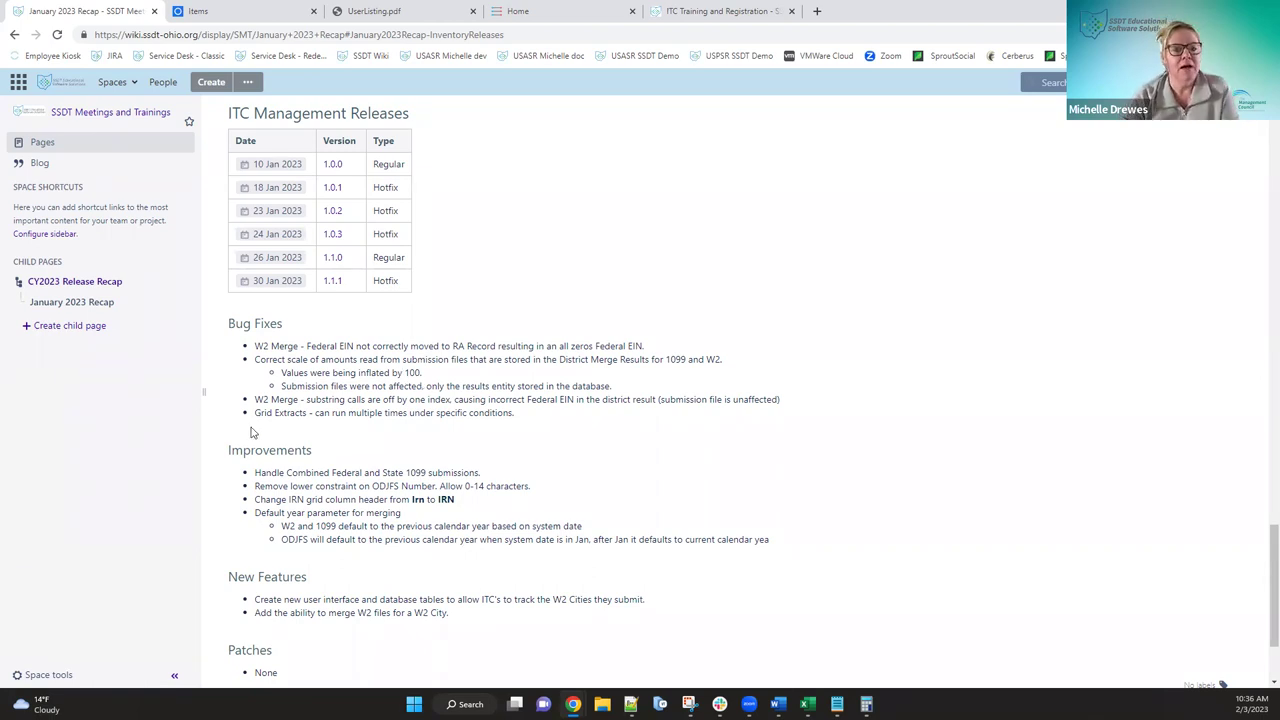
scroll(340, 500, "down", 3)
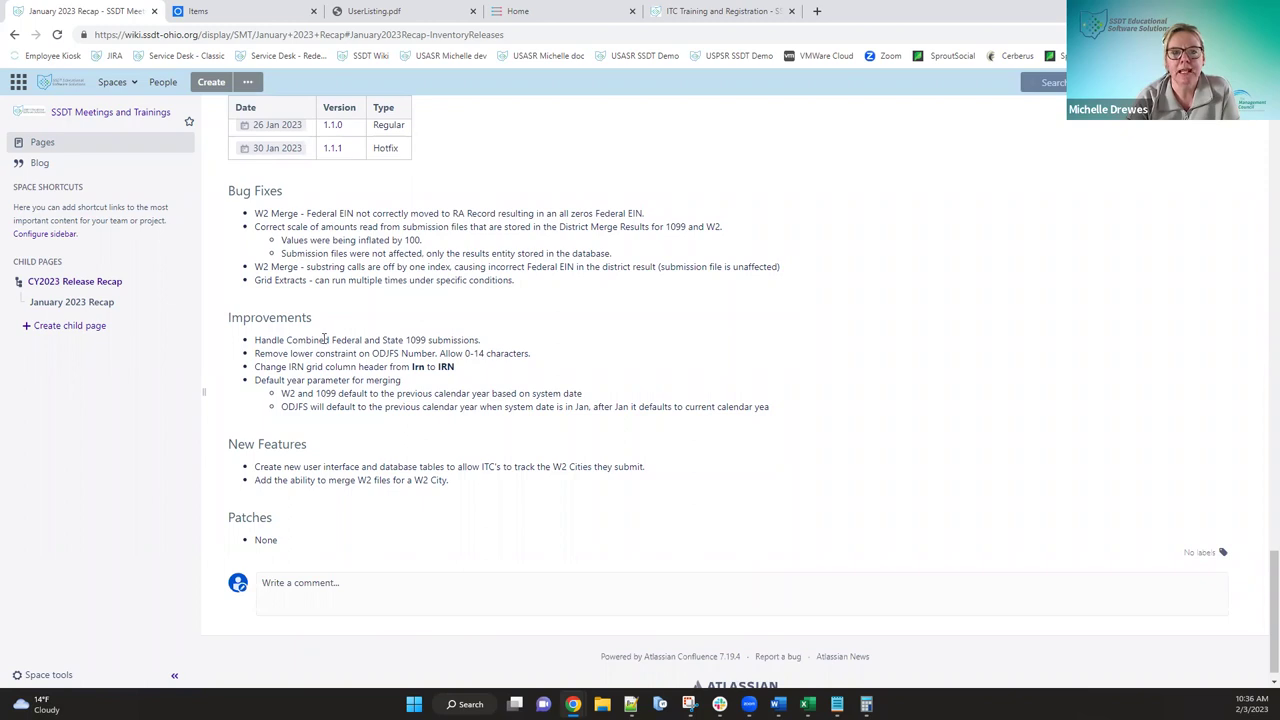
- Switch to the ITC Management application and examine the combined Federal/State Filing Program option in the Organization's Form 1099 Submitter Configuration
left_click(520, 20)
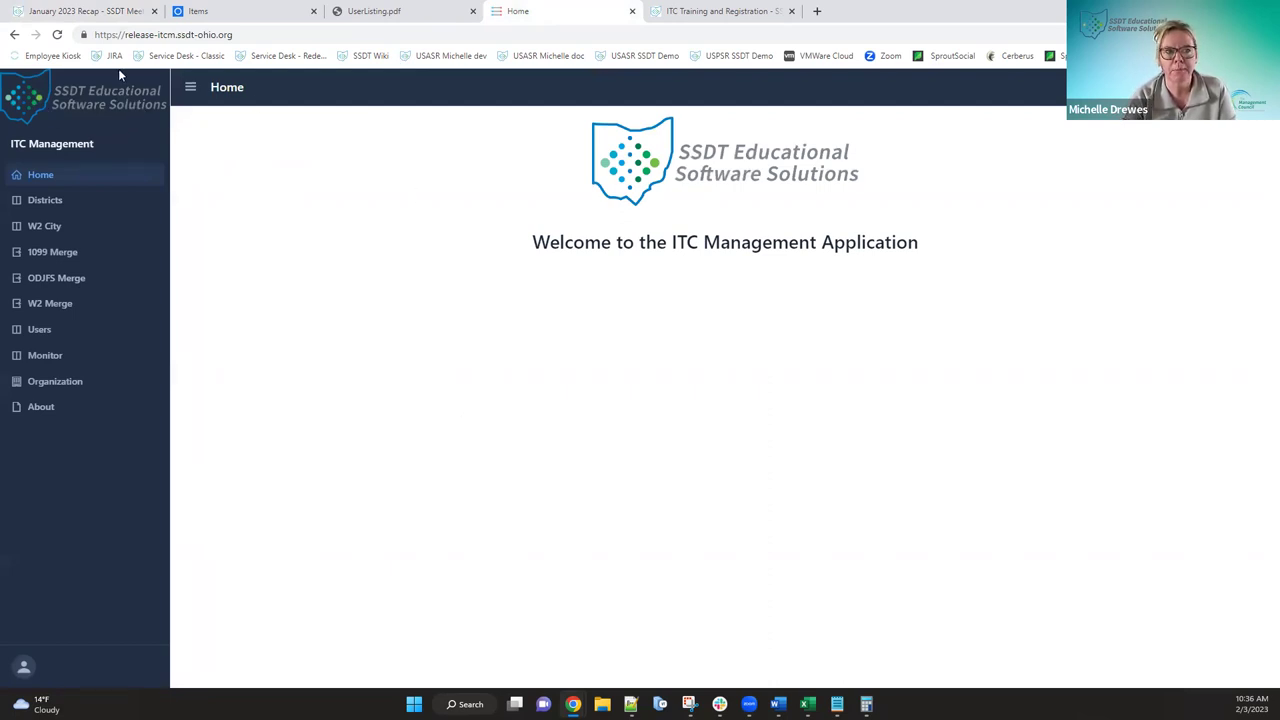
left_click(69, 385)
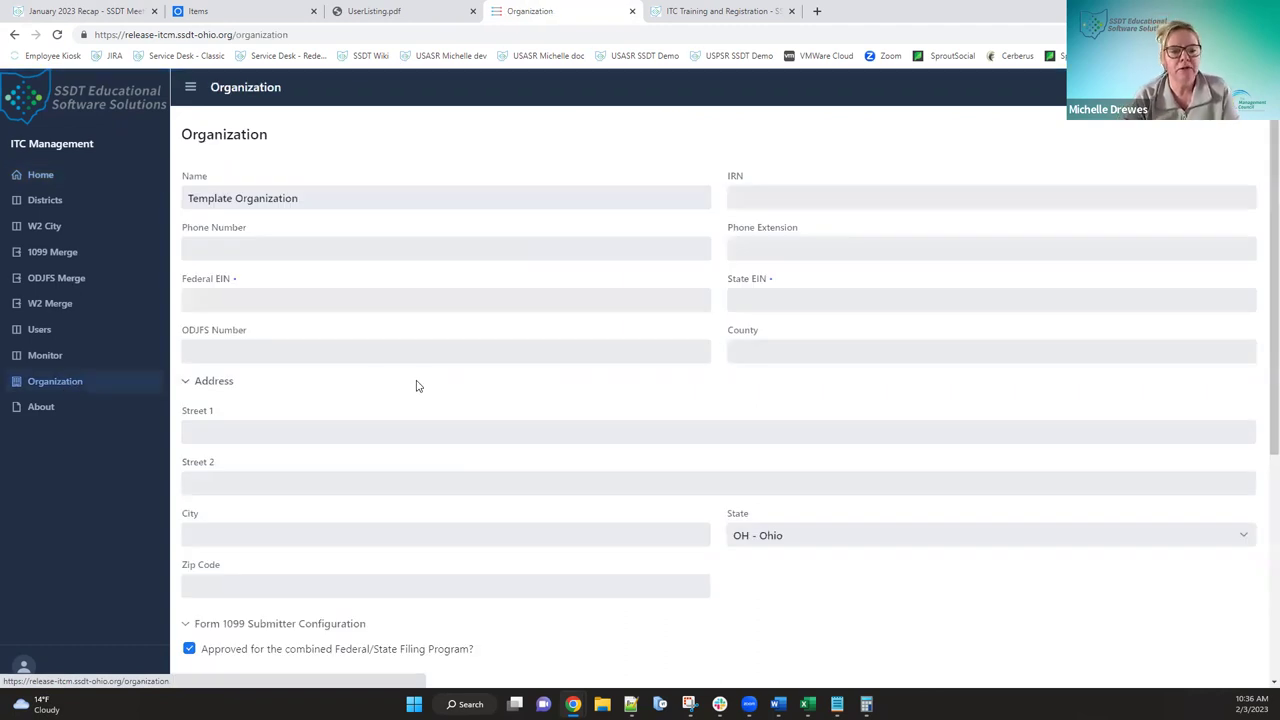
scroll(414, 383, "down", 2)
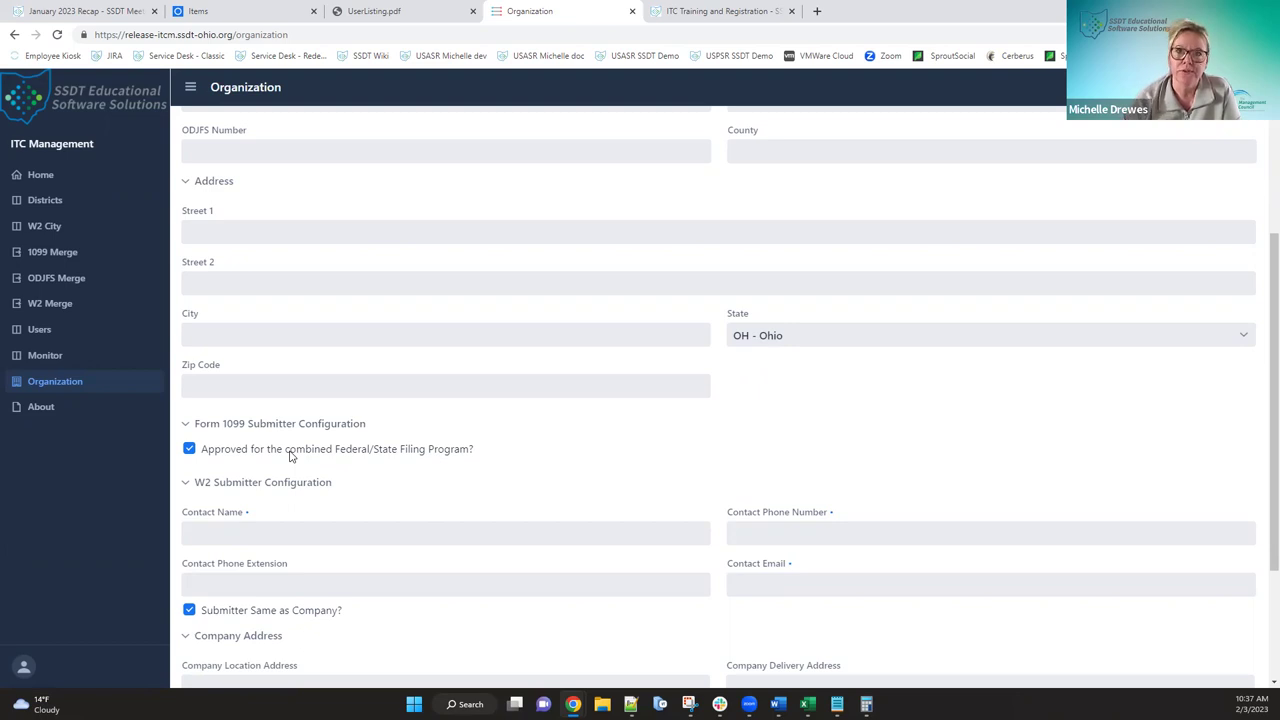
left_click(104, 15)
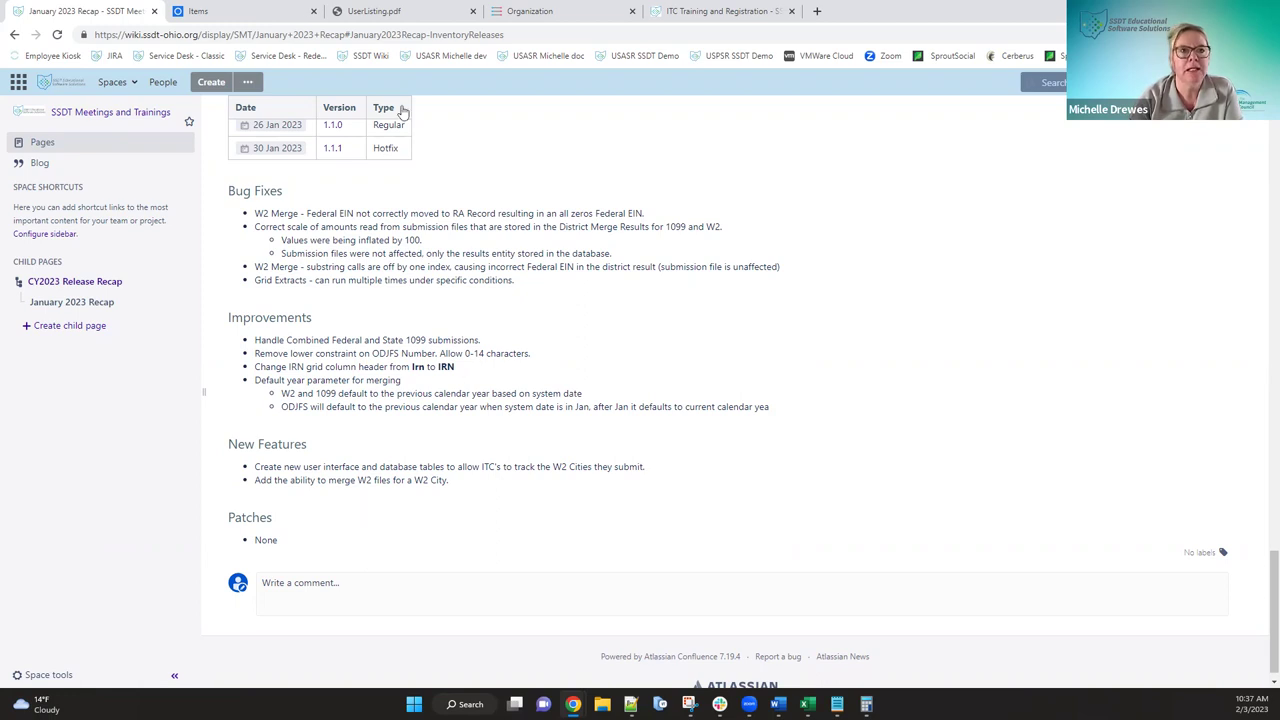
left_click(409, 15)
left_click(567, 18)
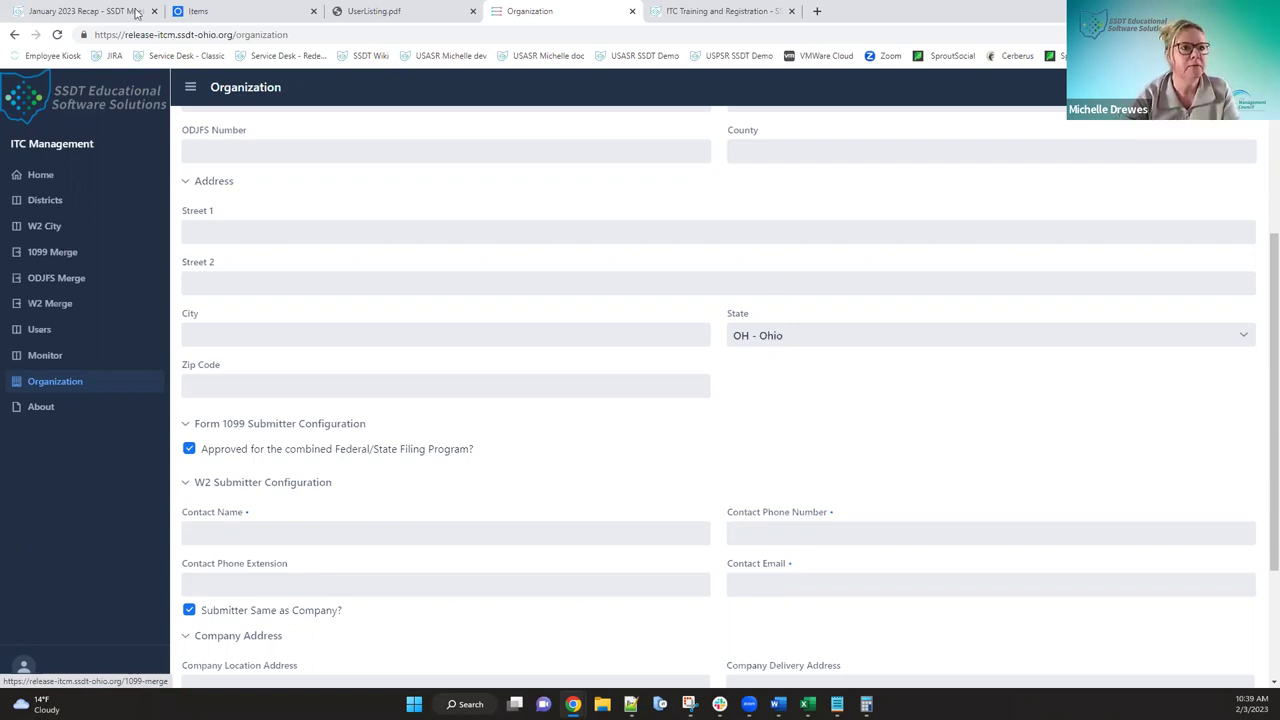
- Return to the January 2023 Recap and look back over its ITC Management and Inventory release sections
left_click(95, 11)
scroll(741, 355, "down", 1)
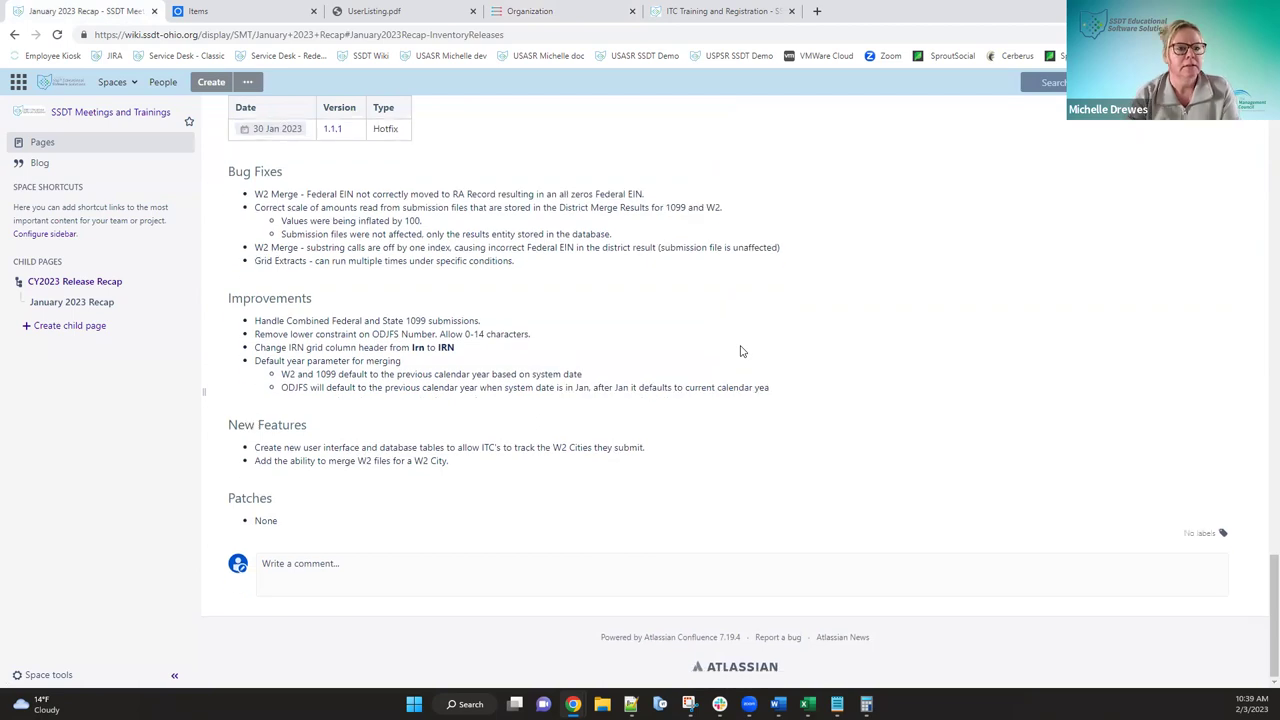
scroll(818, 430, "up", 5)
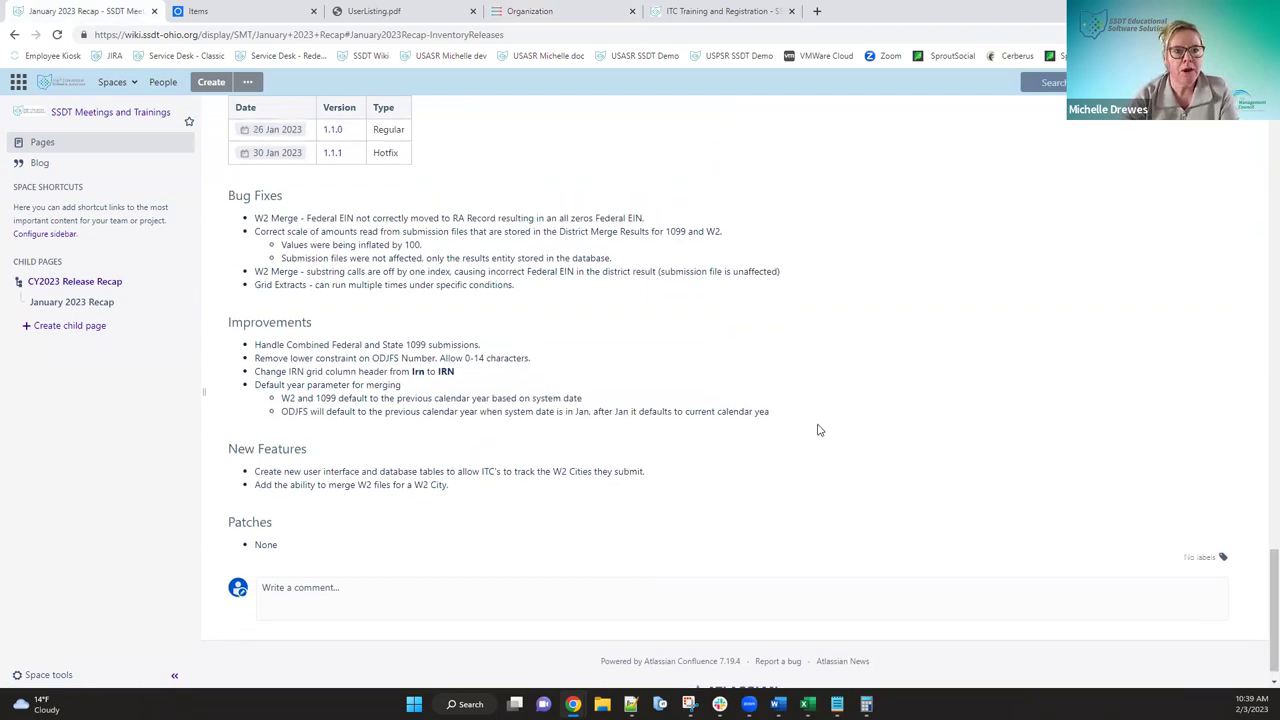
scroll(818, 430, "up", 3)
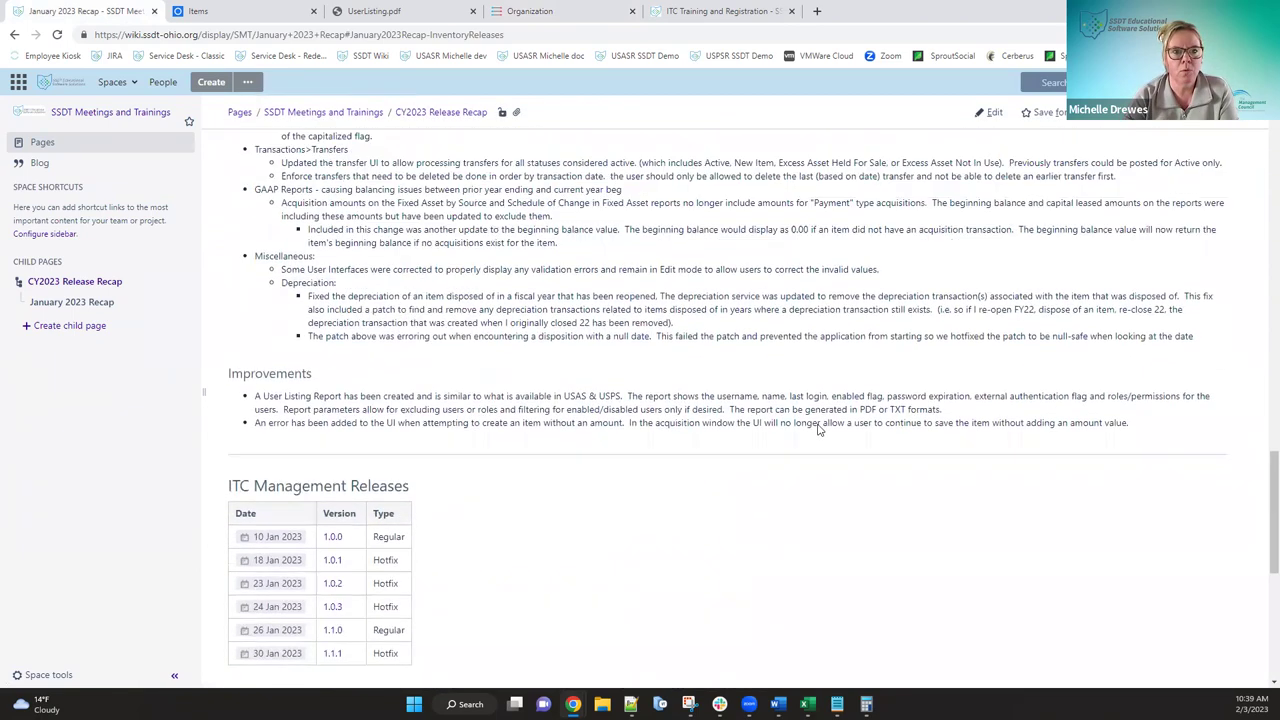
scroll(818, 430, "up", 3)
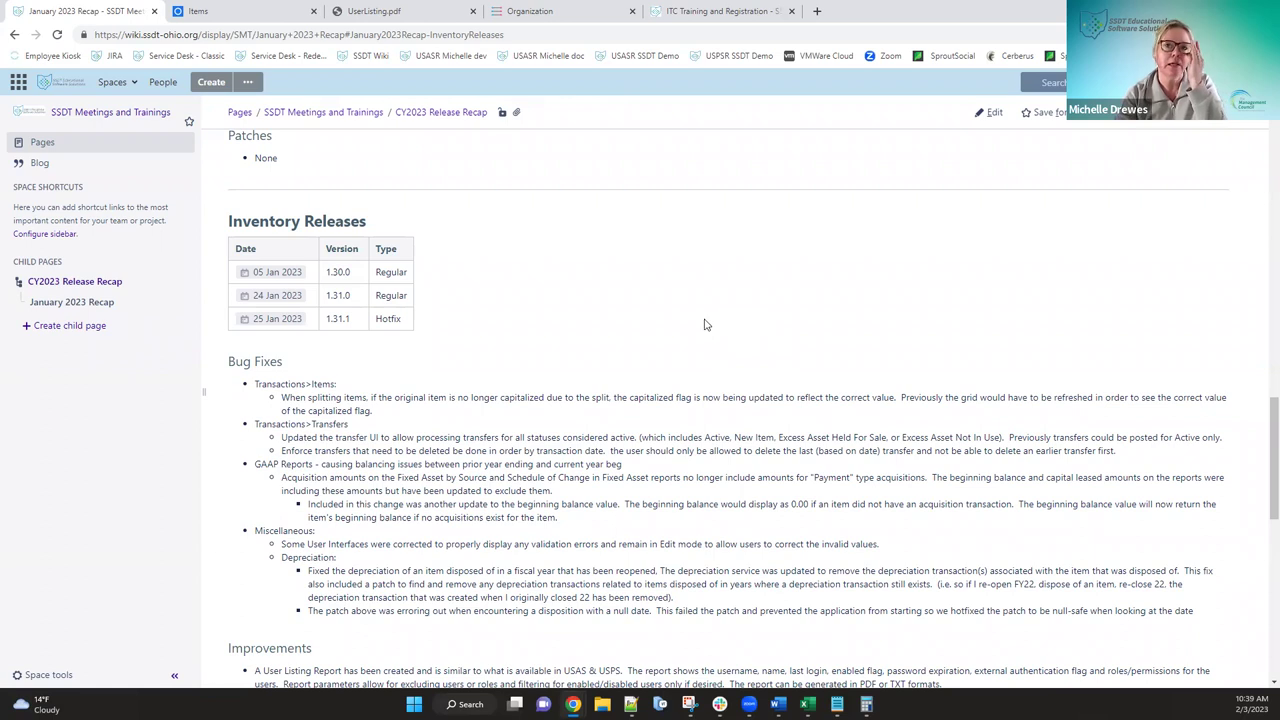
- Switch to the ITC Training and Registration page and review the schedule of CY2023 webinars and their registration links
left_click(723, 11)
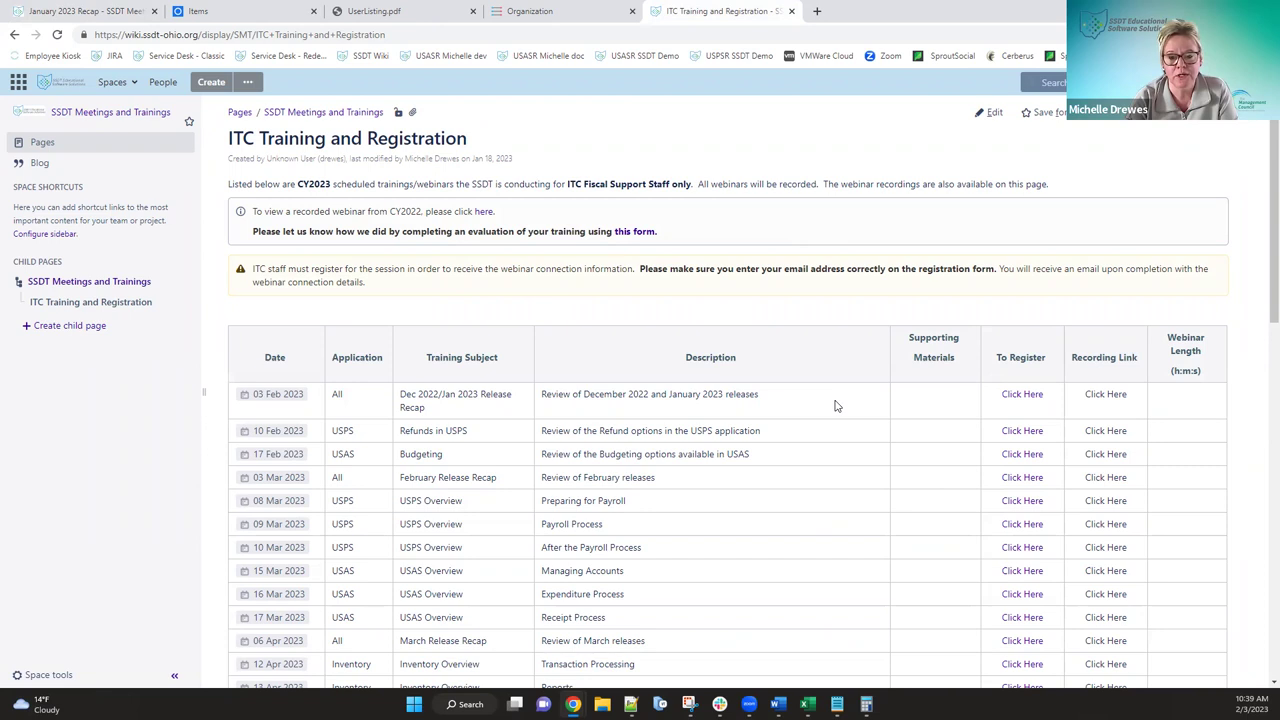
scroll(836, 405, "down", 2)
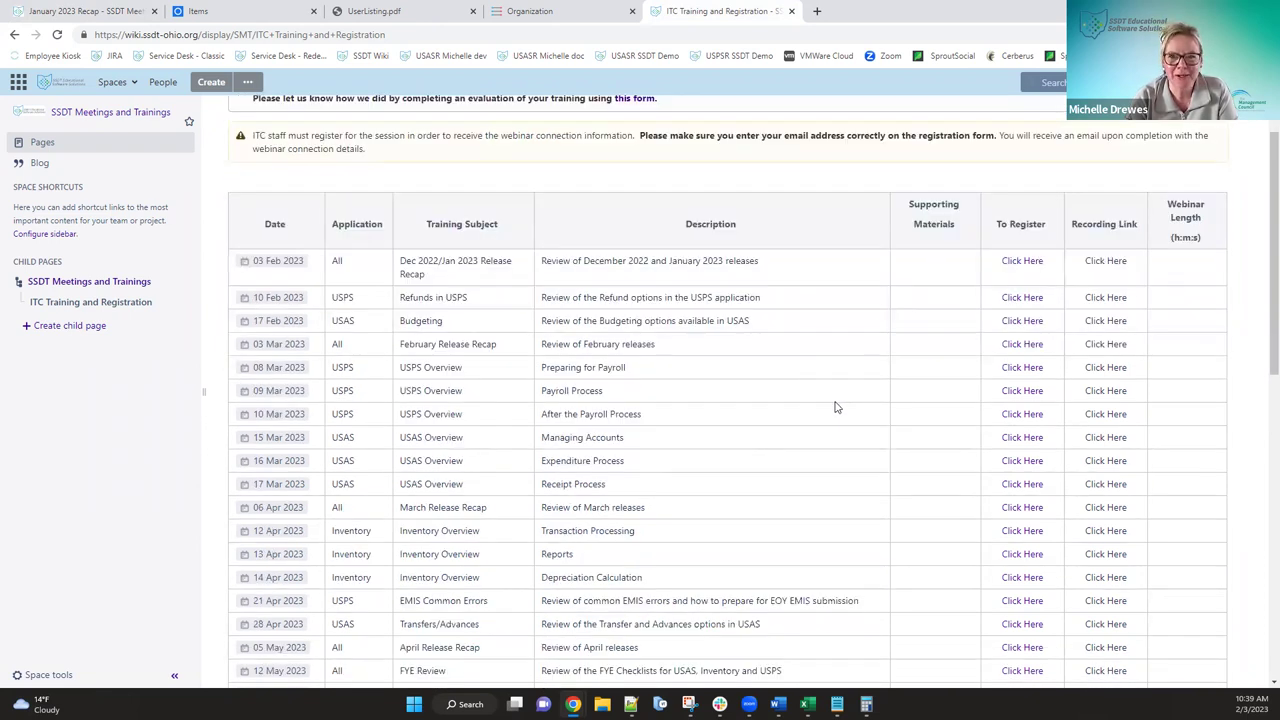
scroll(836, 407, "down", 2)
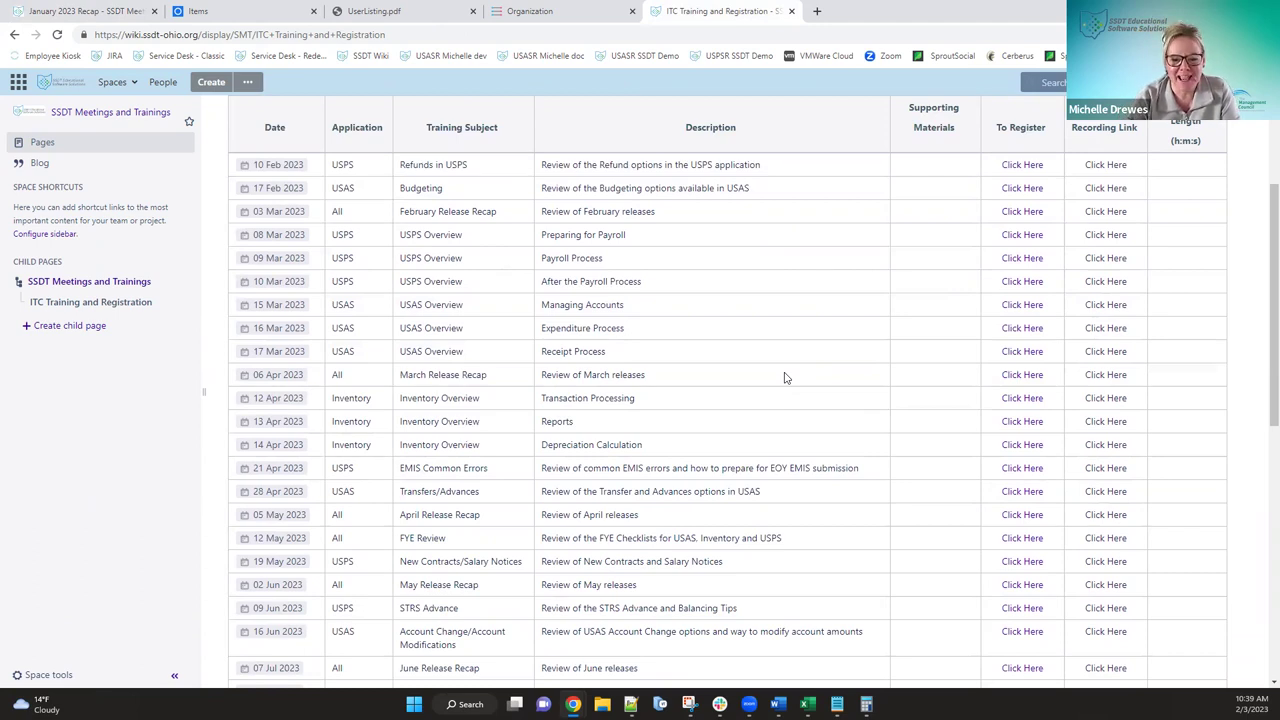
scroll(786, 378, "down", 1)
scroll(786, 378, "down", 1)
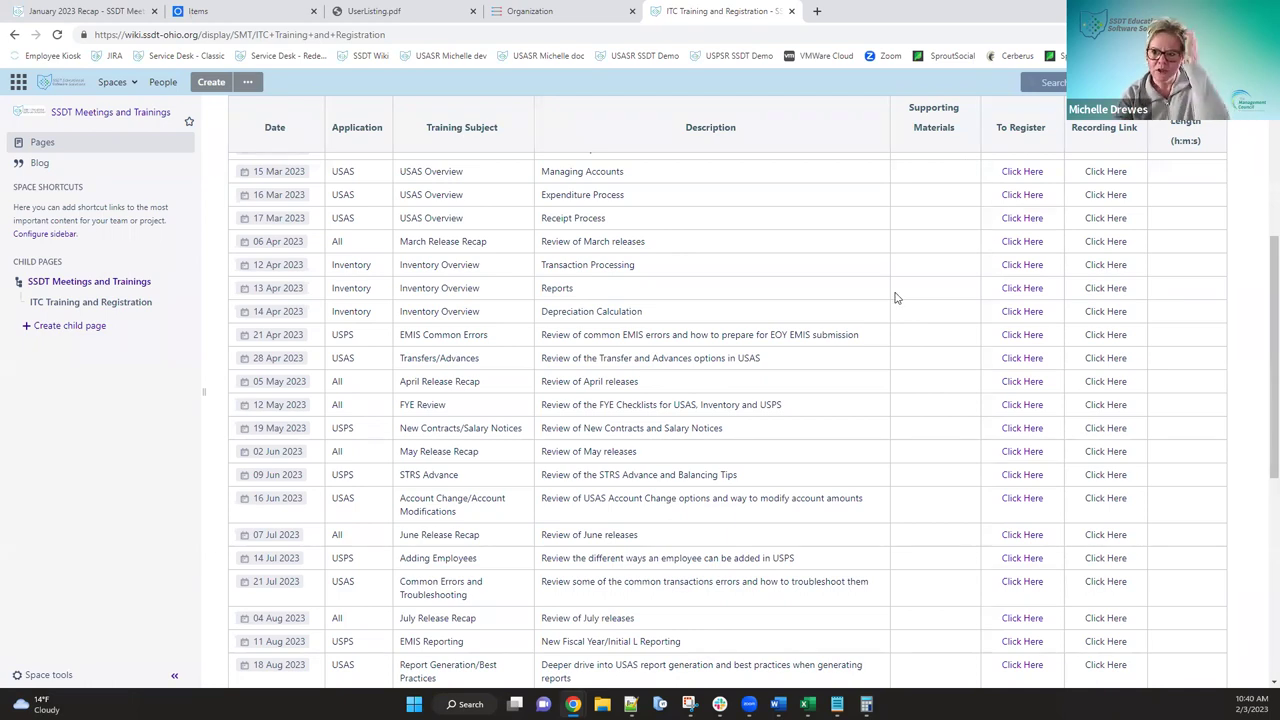
scroll(894, 297, "up", 3)
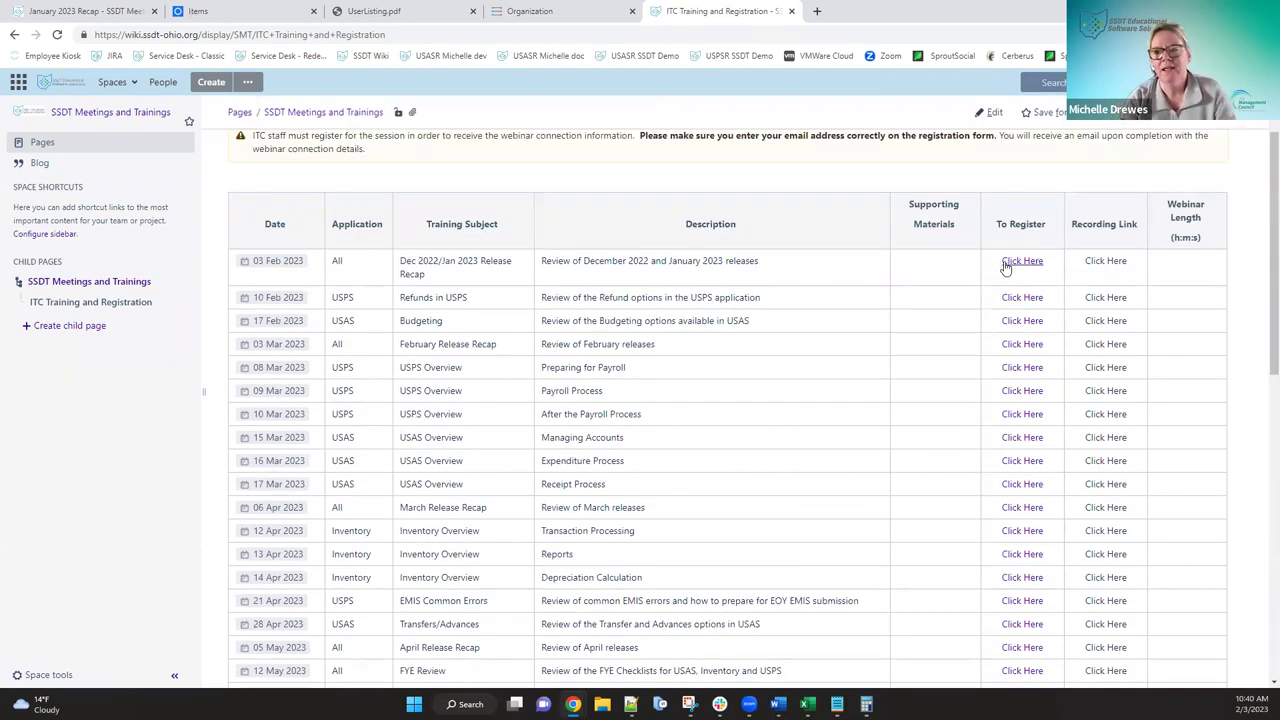